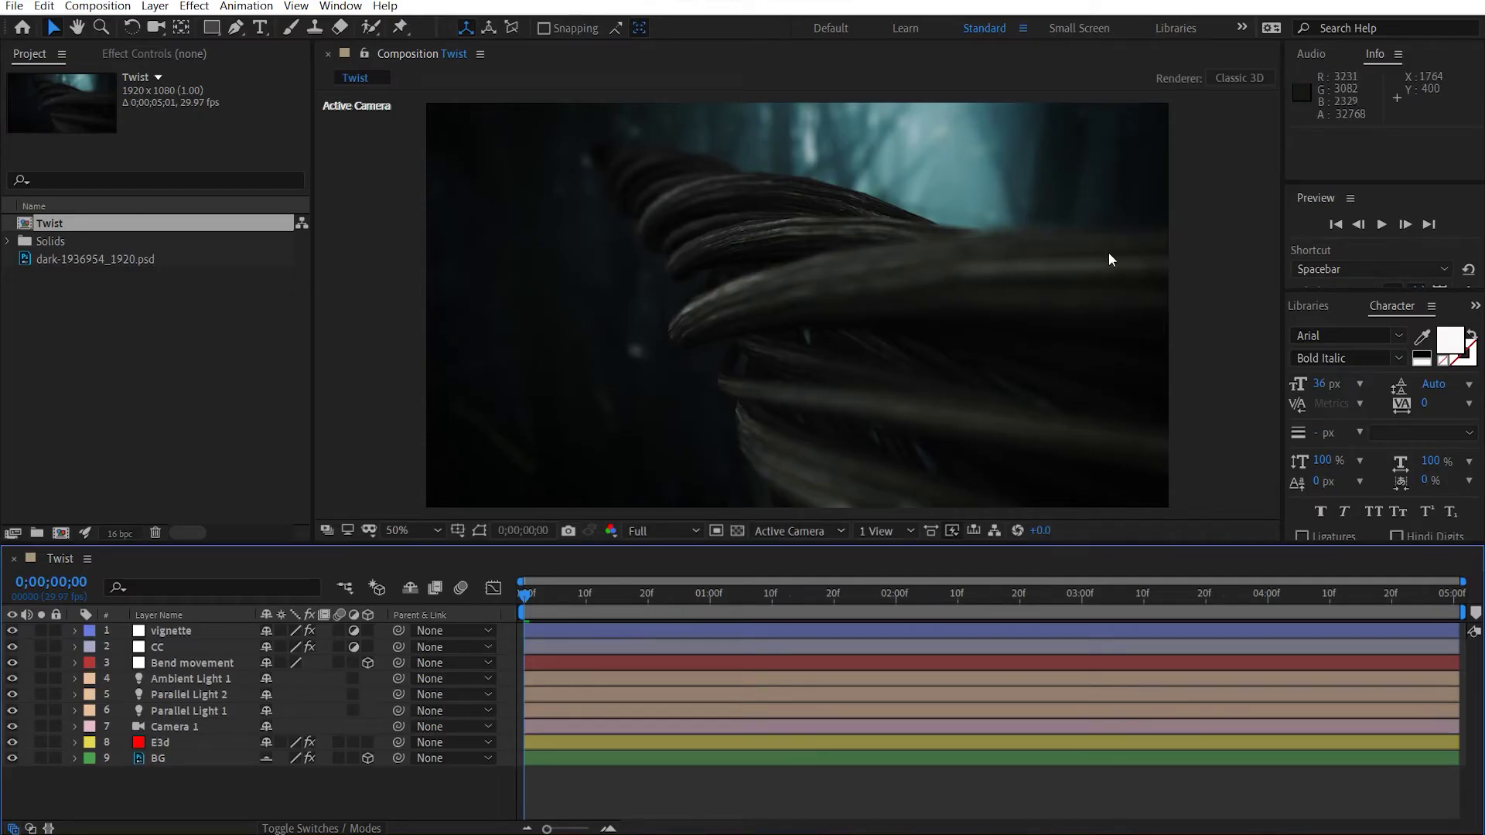
Create a new composition named 'vine twist'
{"action": "left_click", "coordinate": [152, 451]}
{"action": "left_click", "coordinate": [60, 533]}
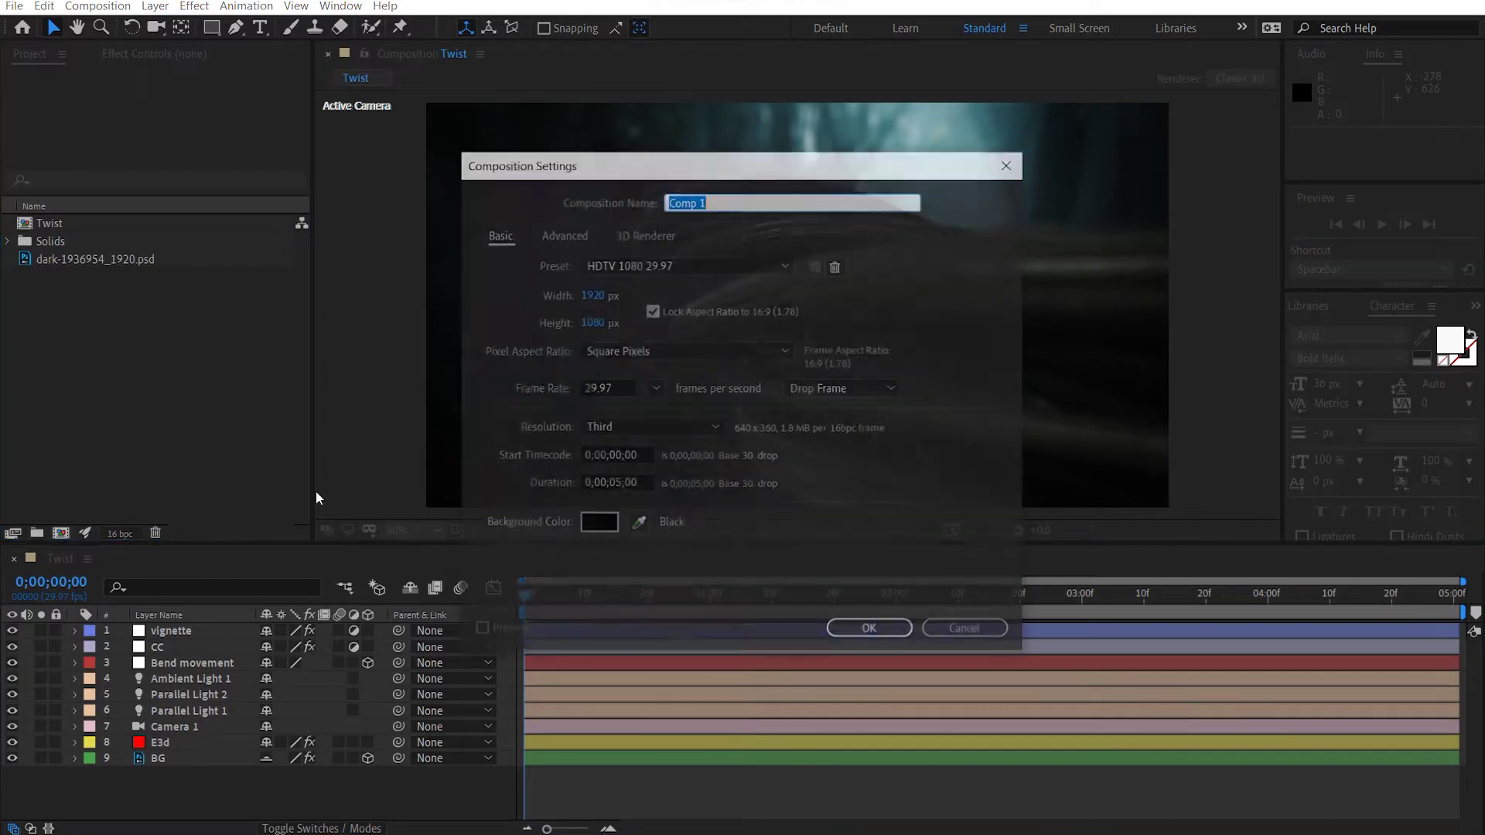
{"action": "type", "text": "vin"}
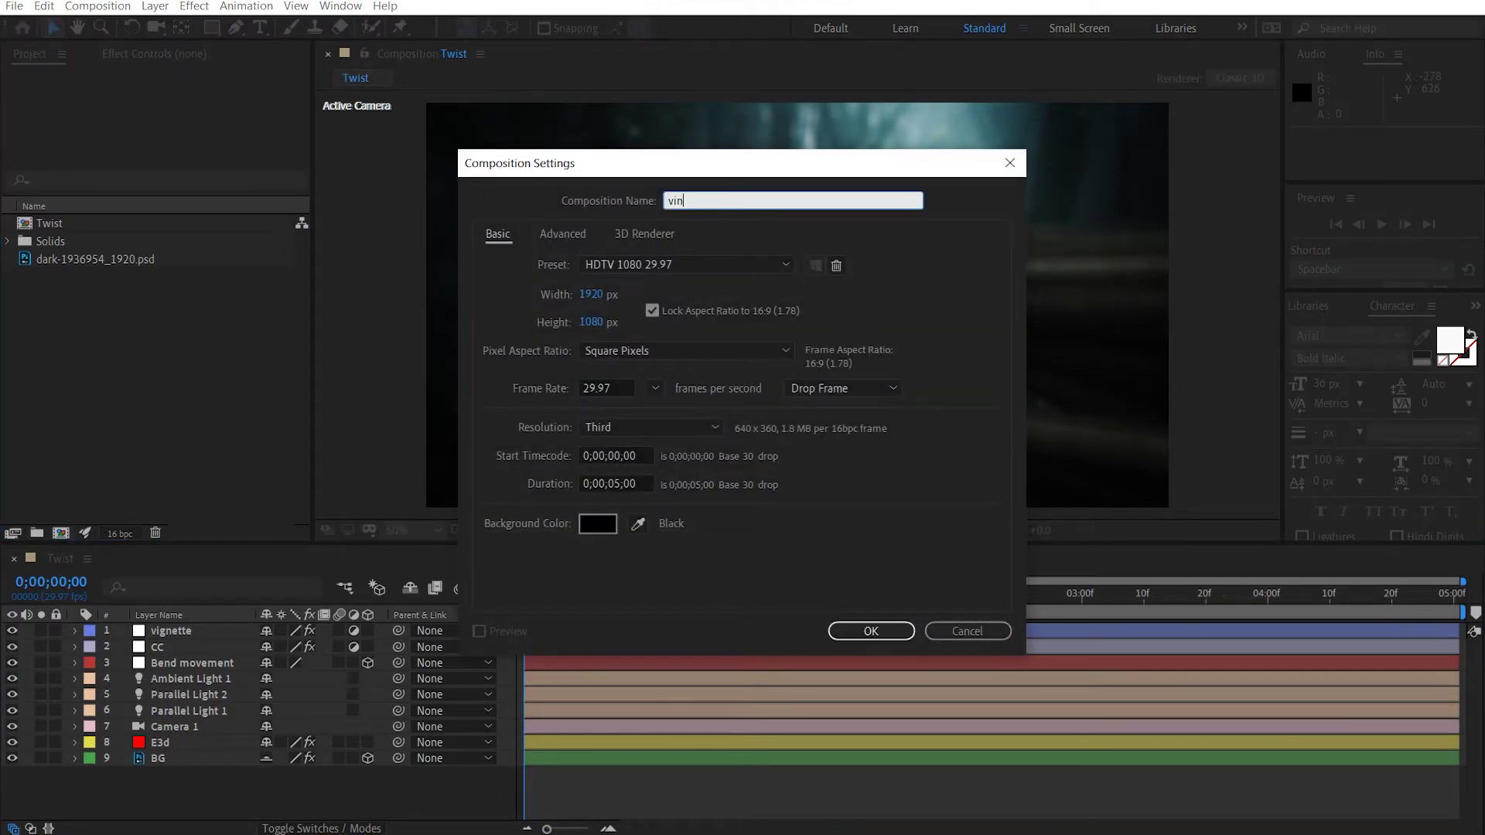
{"action": "type", "text": "e twist"}
{"action": "left_click", "coordinate": [869, 631]}
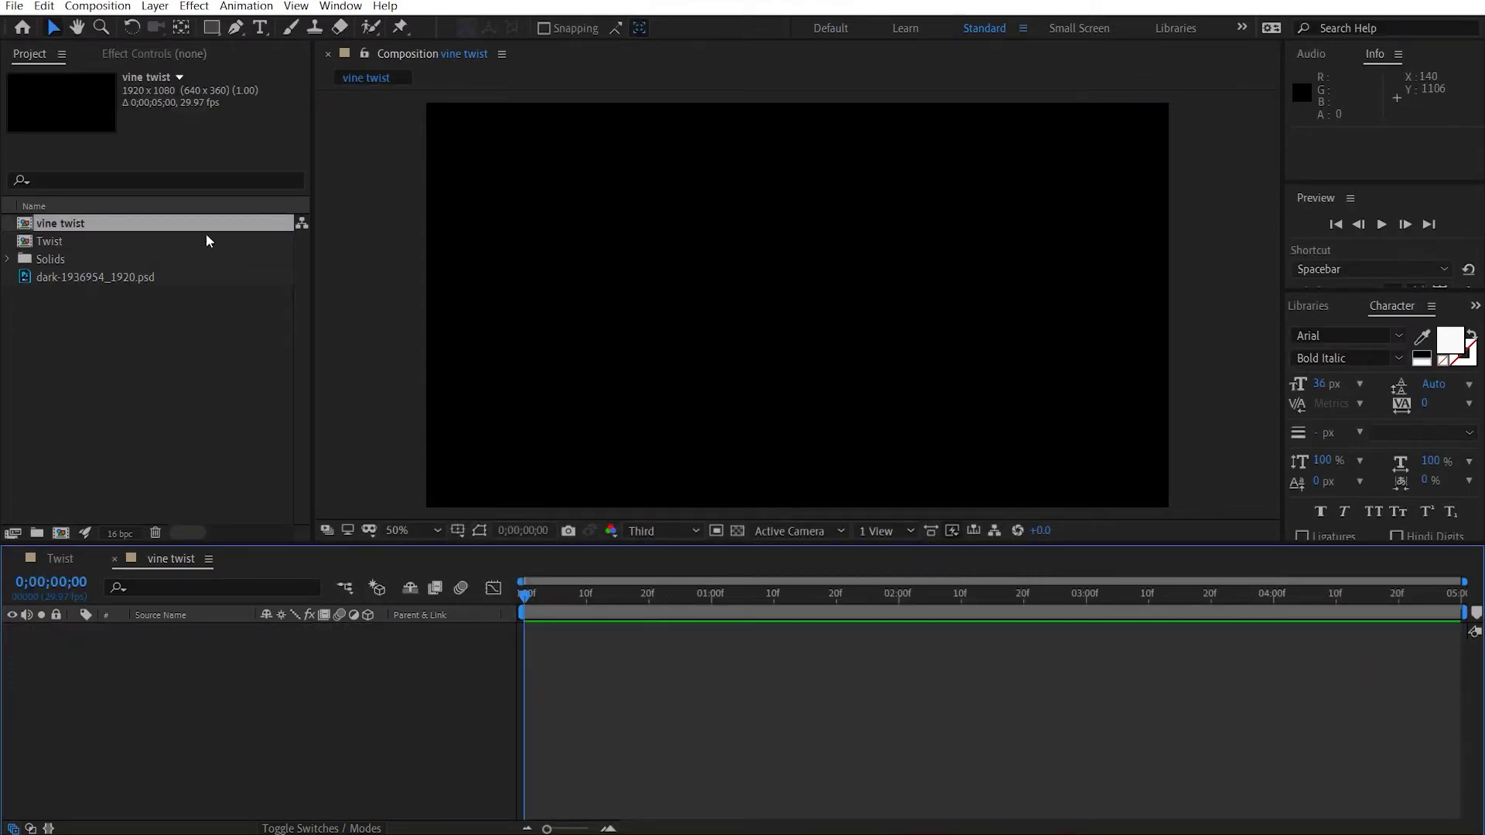
Add a new solid layer named e3d
{"action": "left_click", "coordinate": [187, 59]}
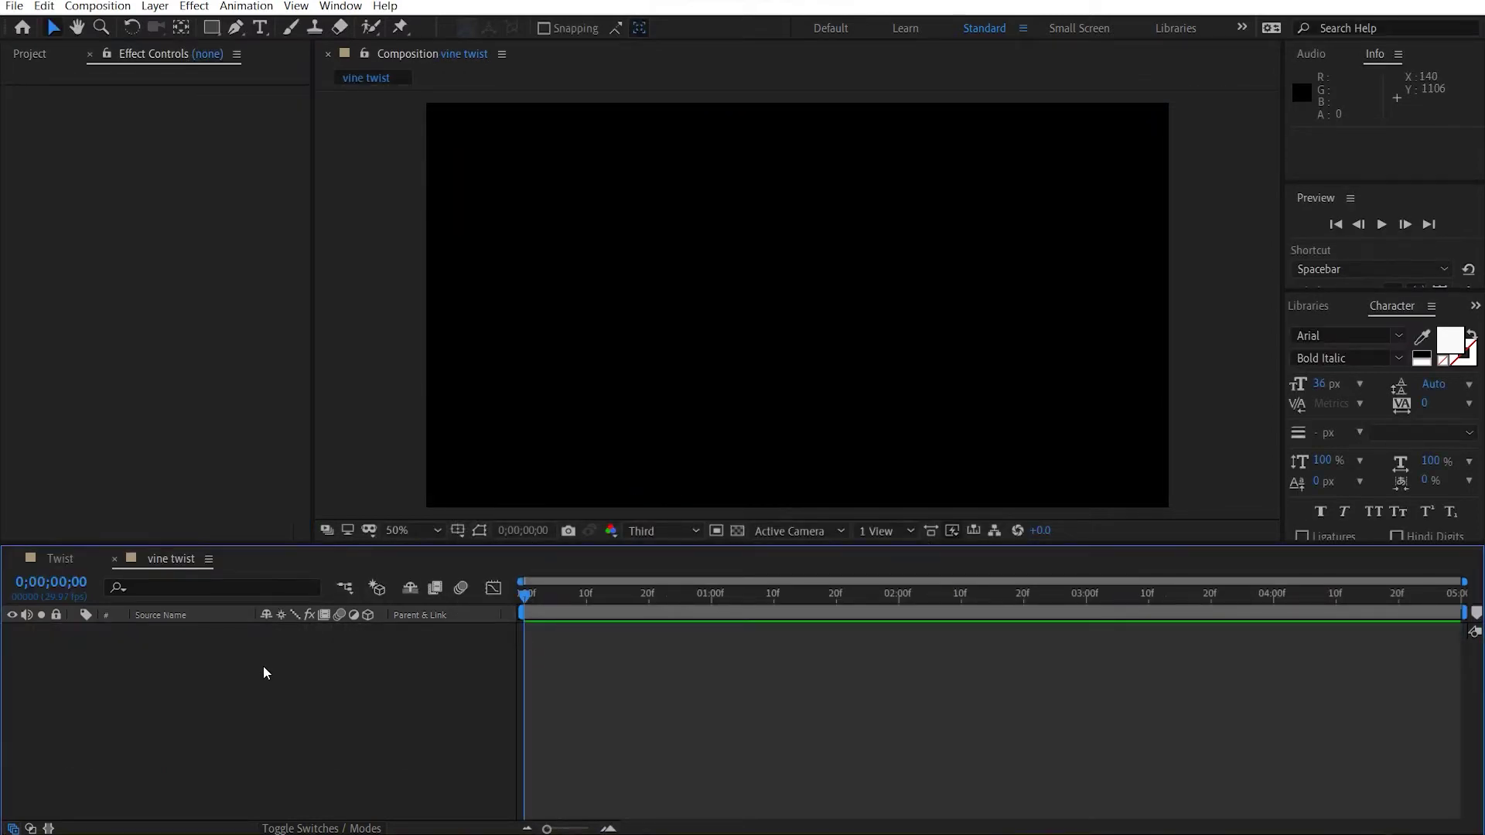
{"action": "key", "text": "ctrl+y"}
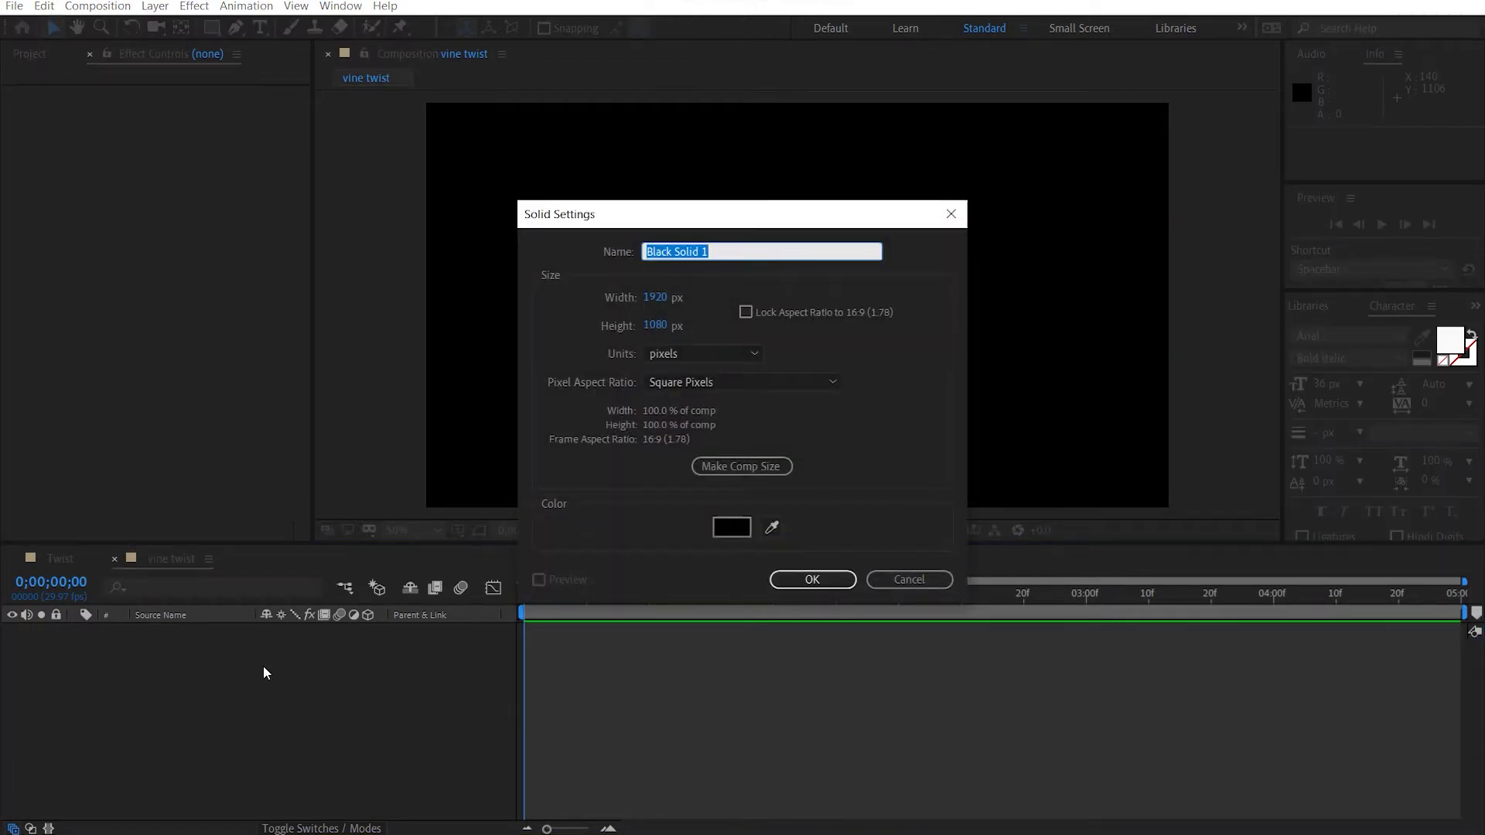
{"action": "type", "text": "e3d"}
{"action": "key", "text": "Return"}
Apply the Element effect to e3d and open its Scene Setup
{"action": "key", "text": "ctrl+space"}
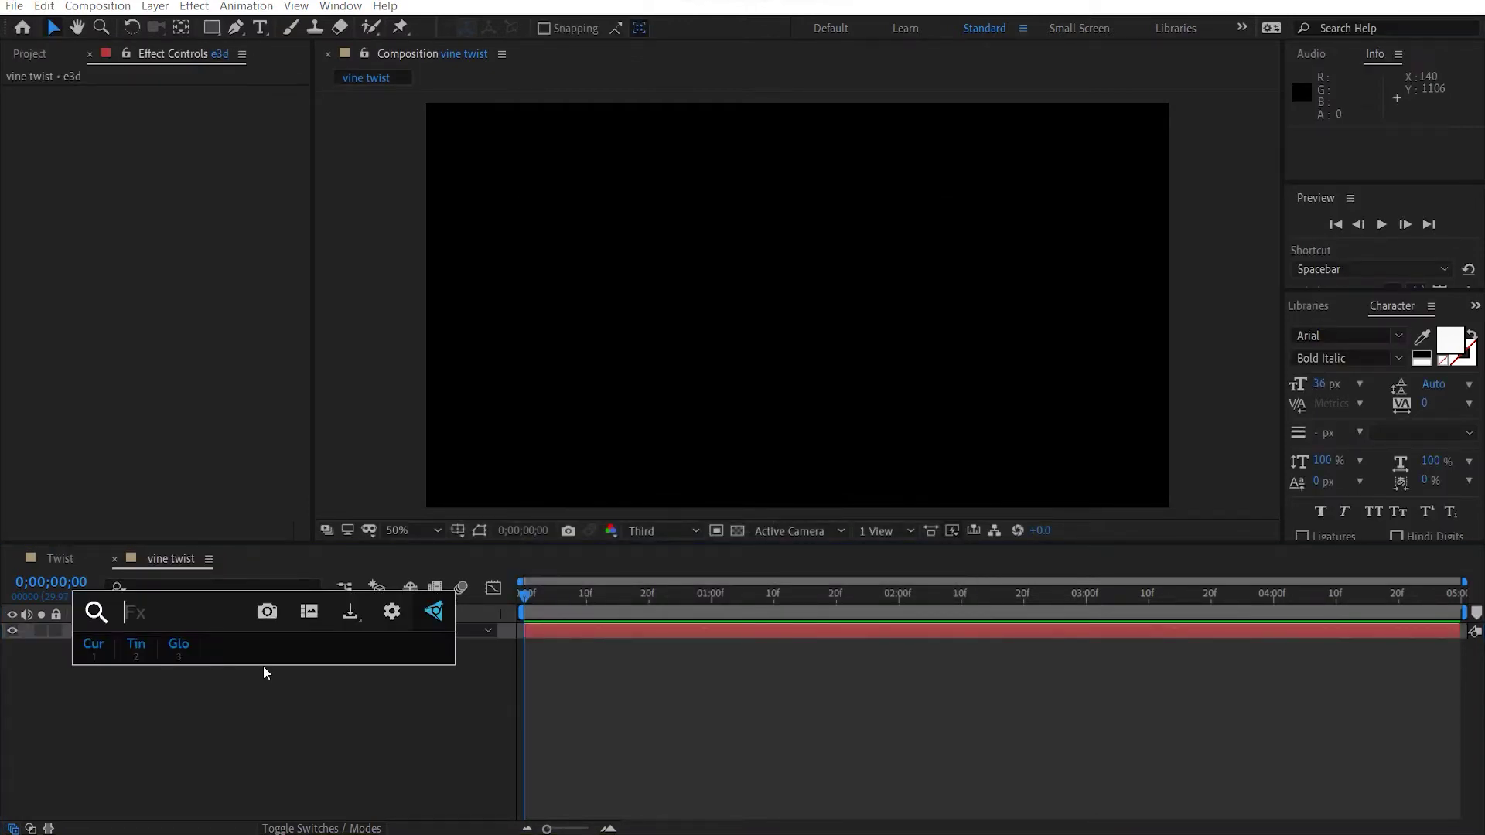
{"action": "type", "text": "elem"}
{"action": "key", "text": "Return"}
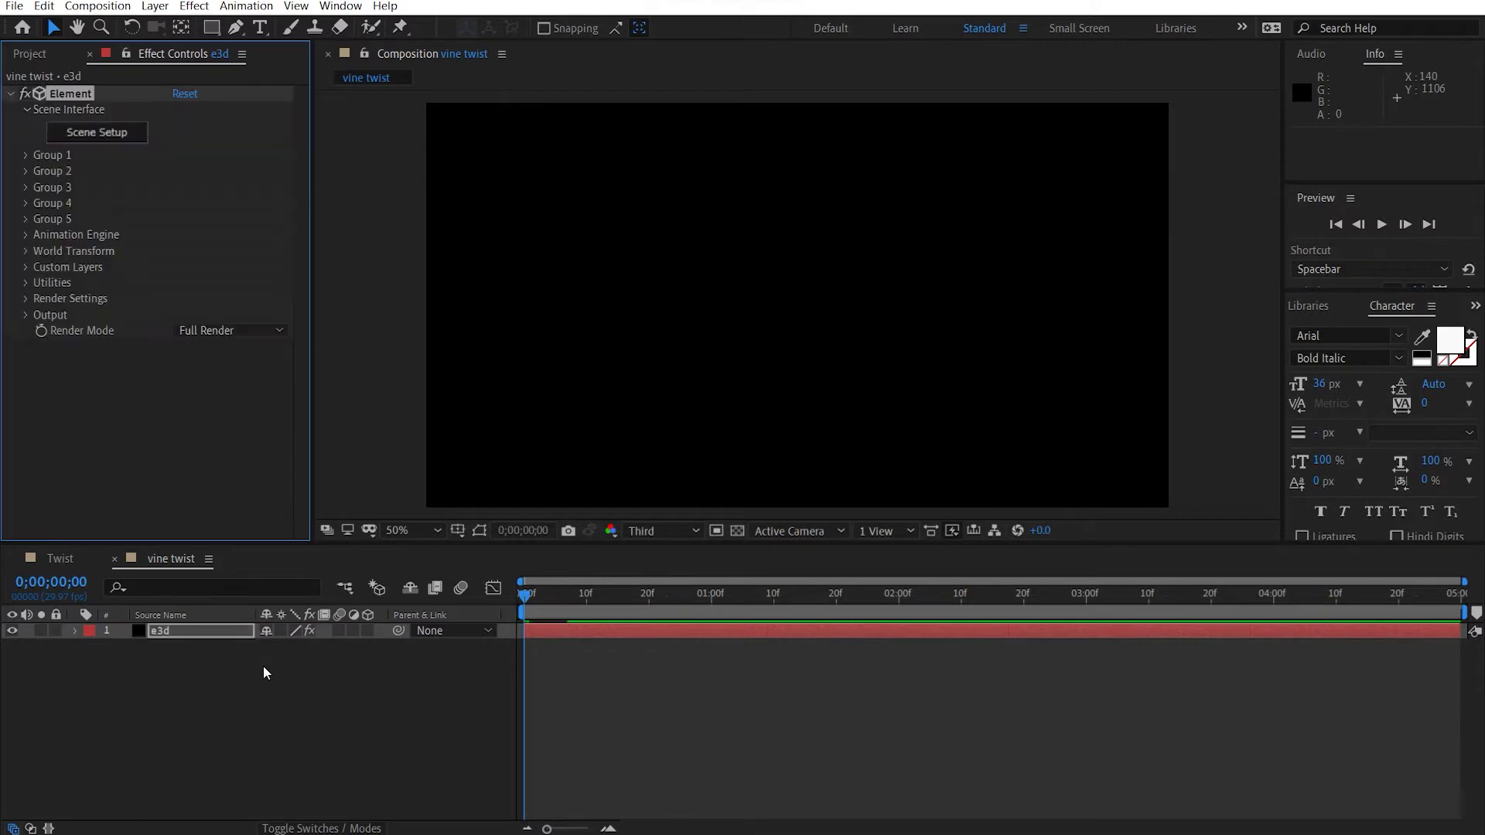
{"action": "left_click", "coordinate": [128, 134]}
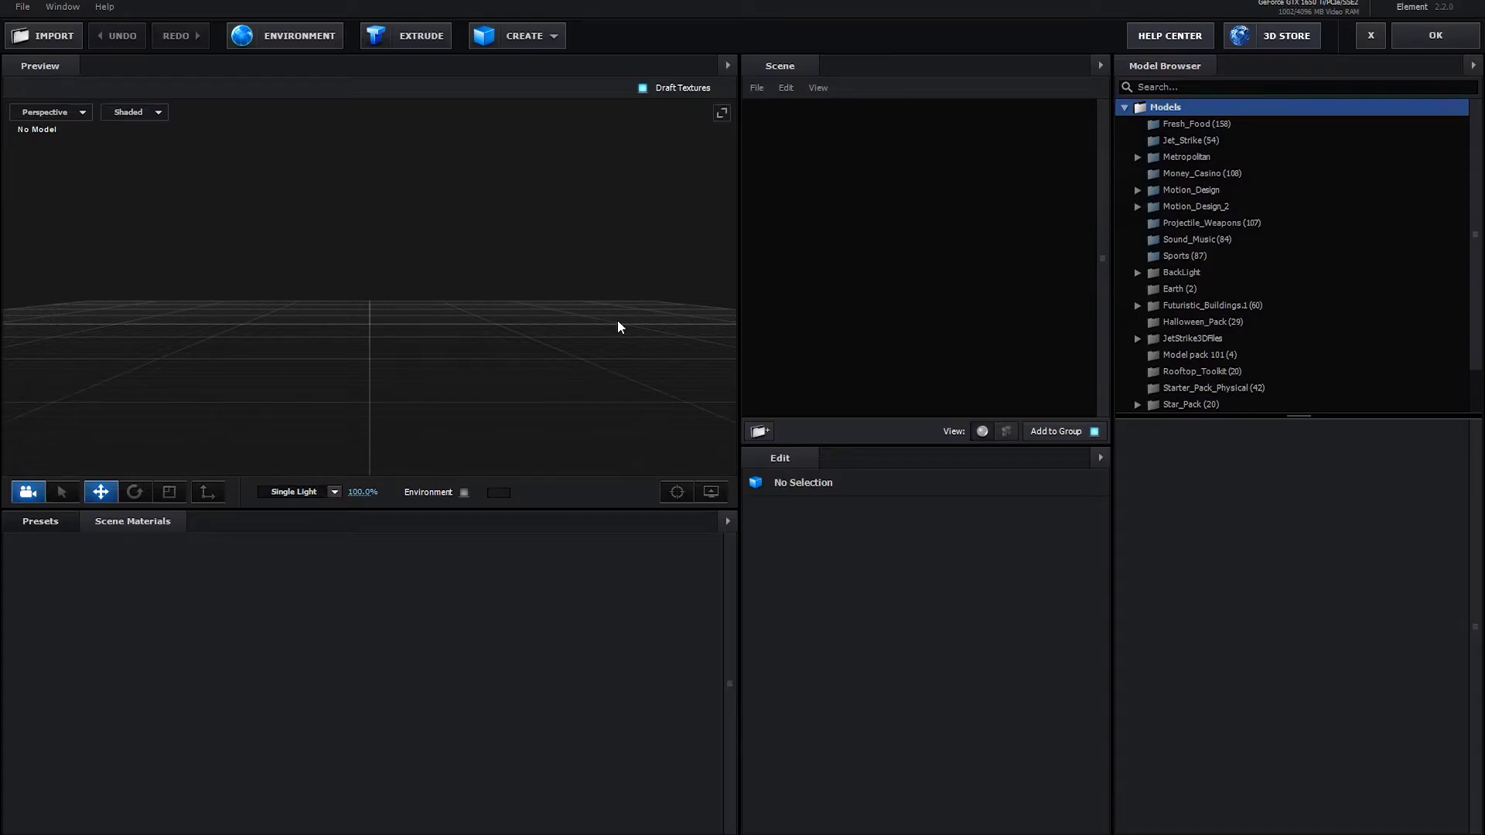
Add a cylinder with height 8 and radius 0.05
{"action": "left_click", "coordinate": [553, 35]}
{"action": "left_click", "coordinate": [567, 66]}
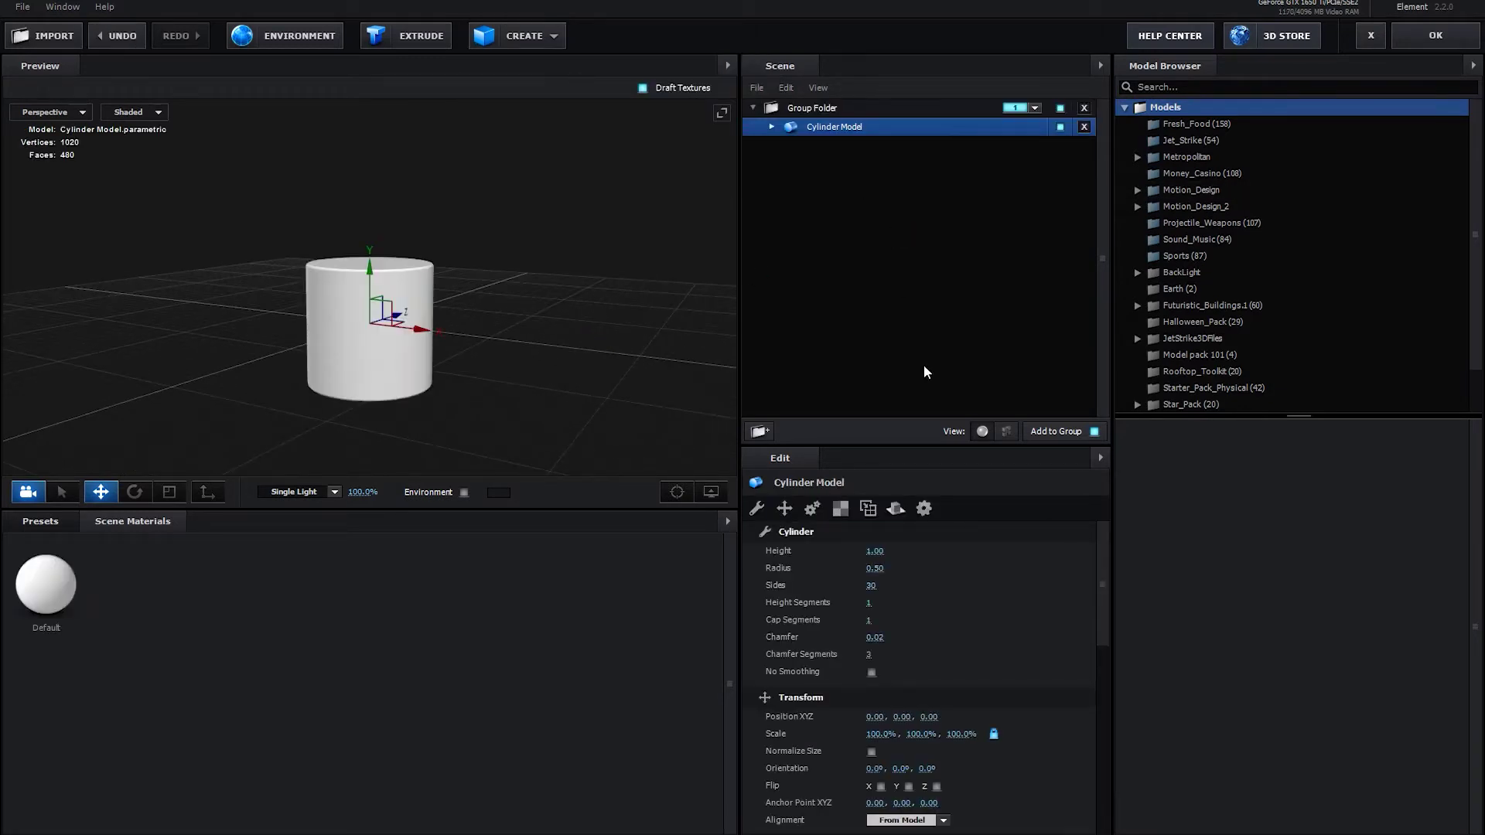
{"action": "left_click", "coordinate": [879, 551]}
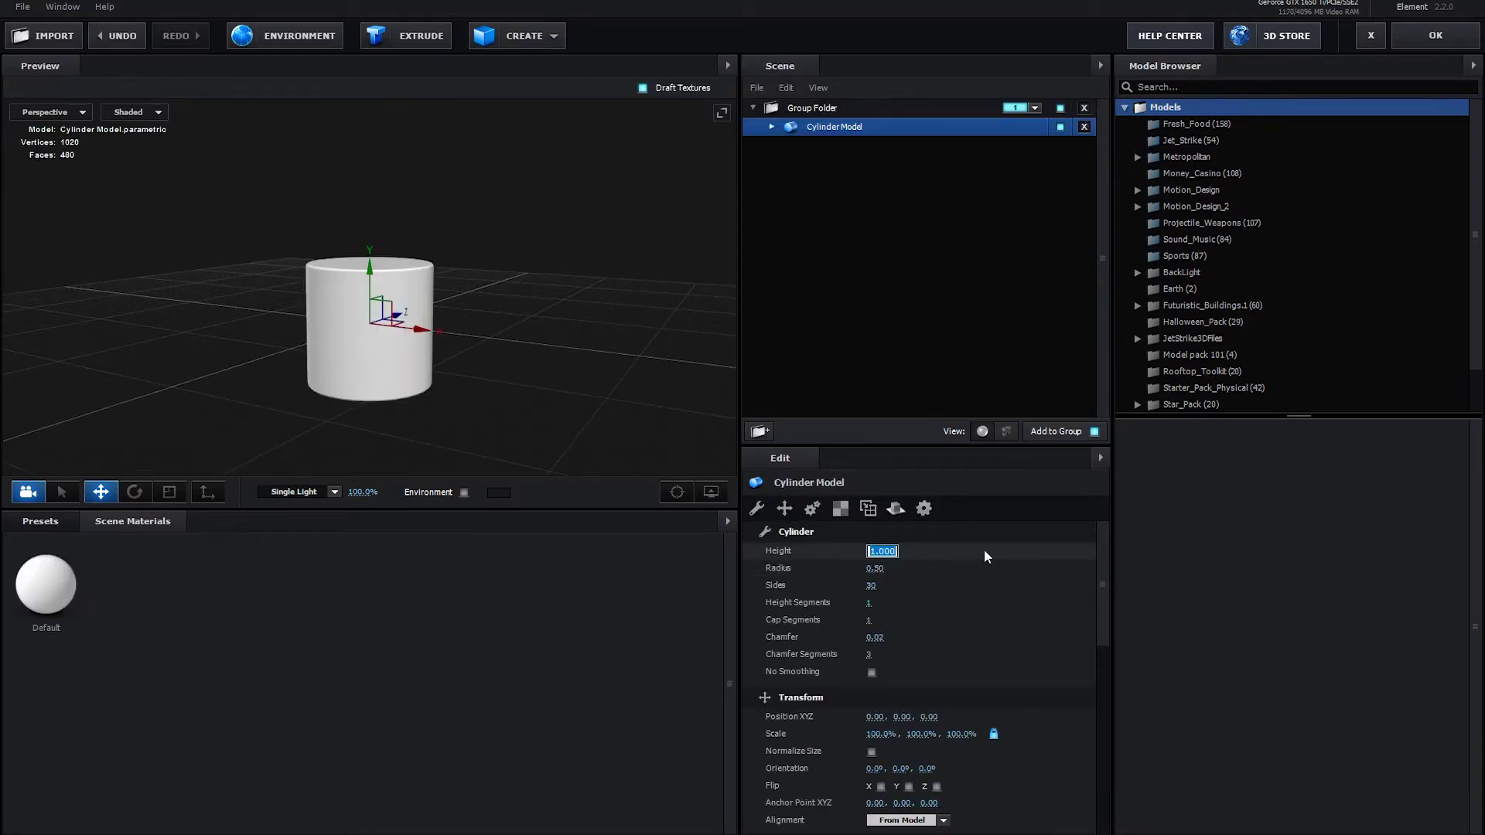
{"action": "type", "text": "8"}
{"action": "key", "text": "Return"}
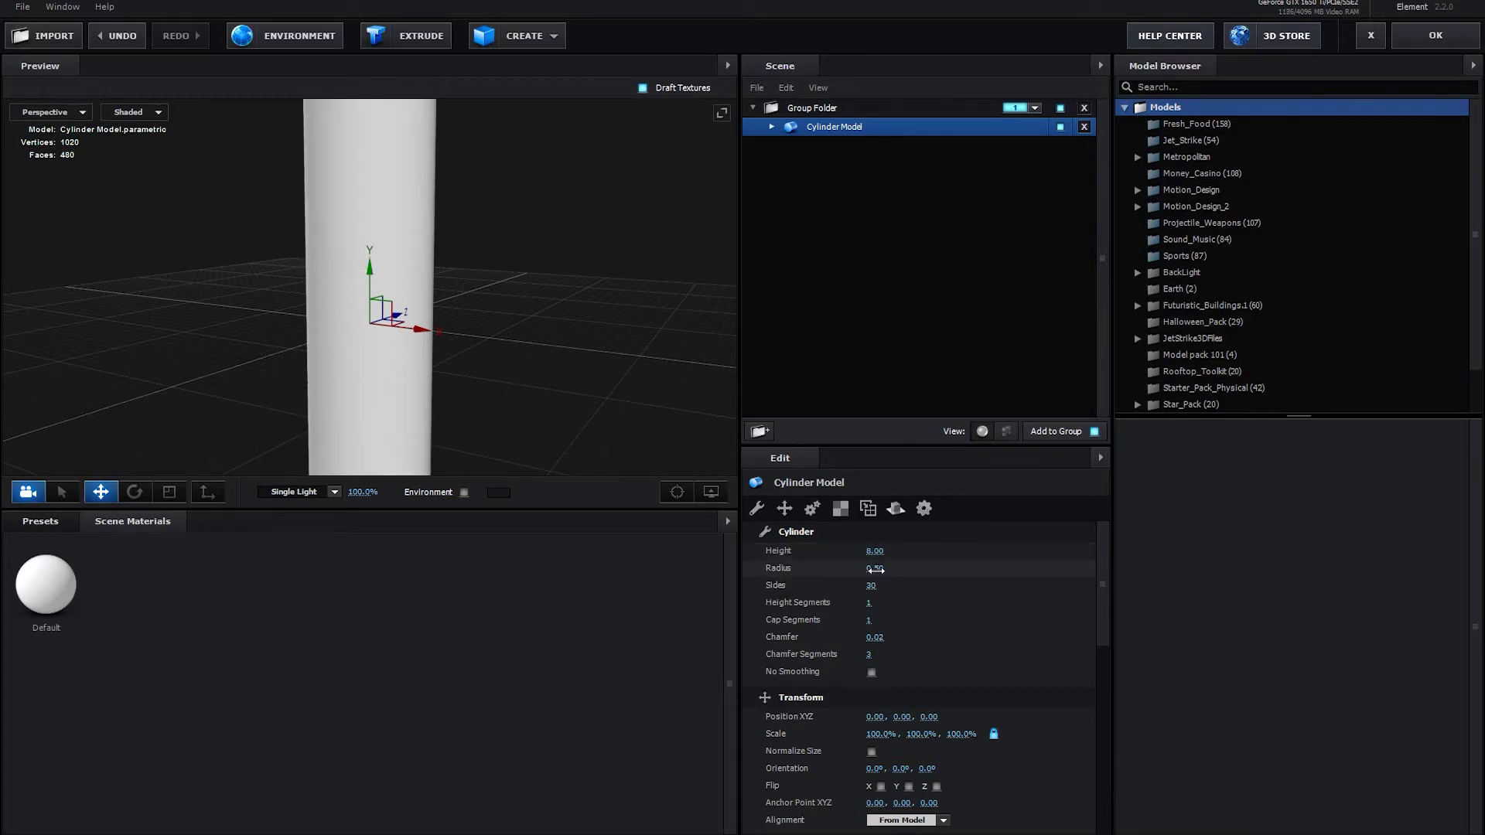
{"action": "left_click", "coordinate": [875, 568]}
{"action": "type", "text": "0."}
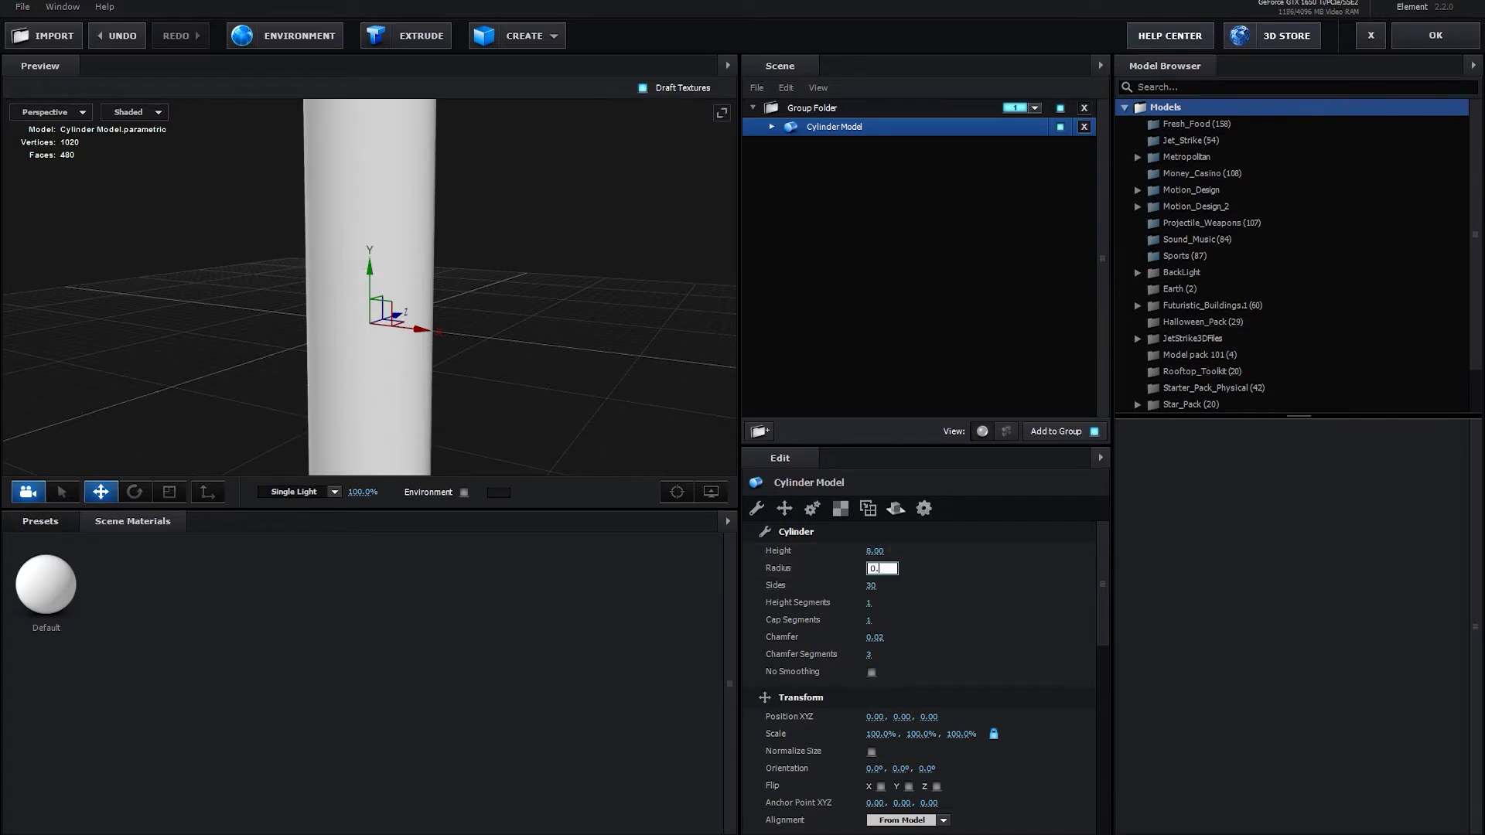
{"action": "type", "text": "05"}
{"action": "key", "text": "Tab"}
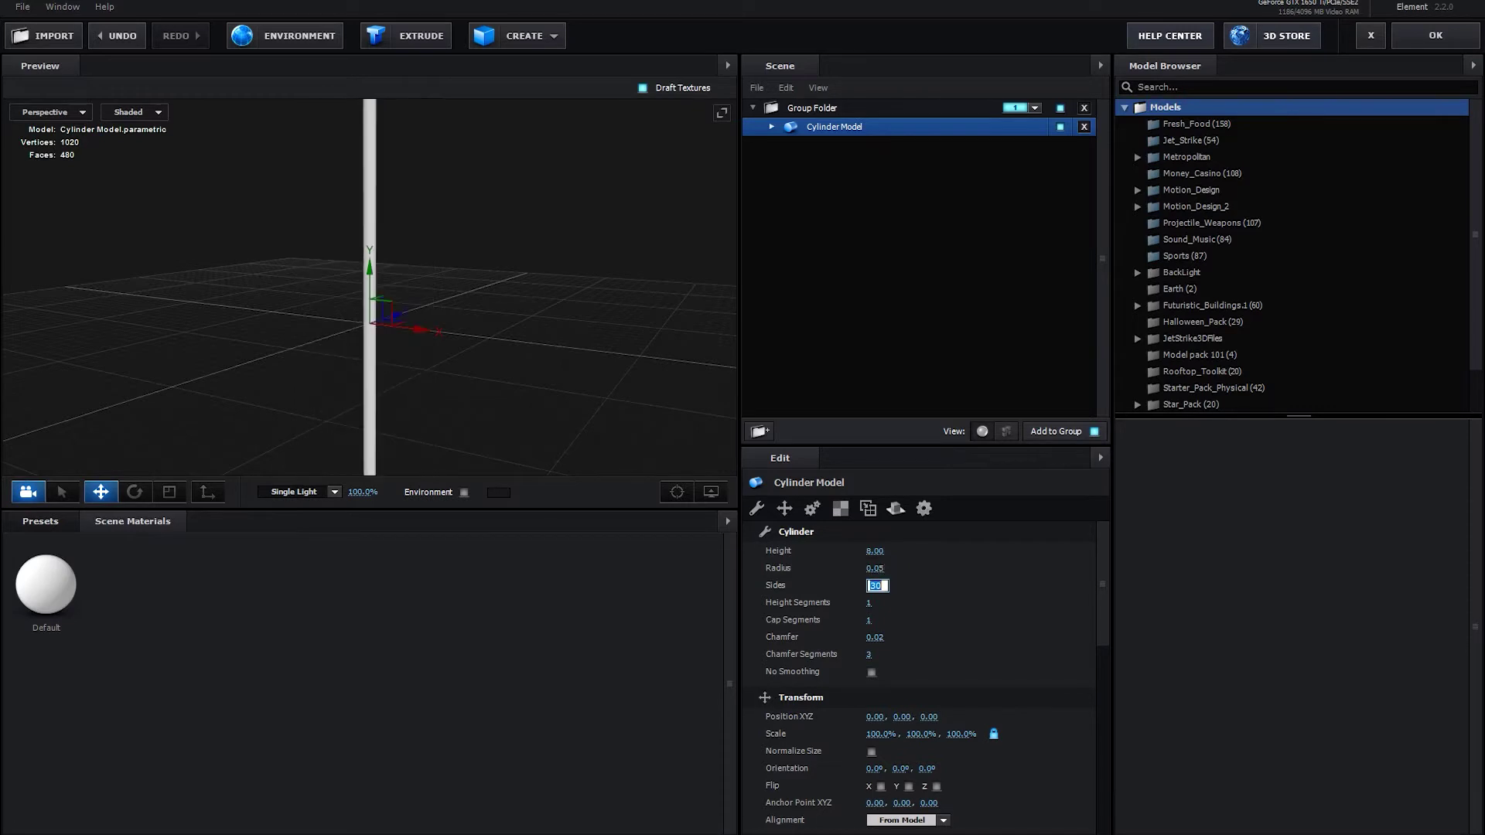
Give the cylinder 85 height segments, 30 cap segments and chamfer 0
{"action": "key", "text": "Tab"}
{"action": "type", "text": "85"}
{"action": "key", "text": "Tab"}
{"action": "type", "text": "30"}
{"action": "key", "text": "Tab"}
{"action": "type", "text": "0"}
{"action": "key", "text": "Return"}
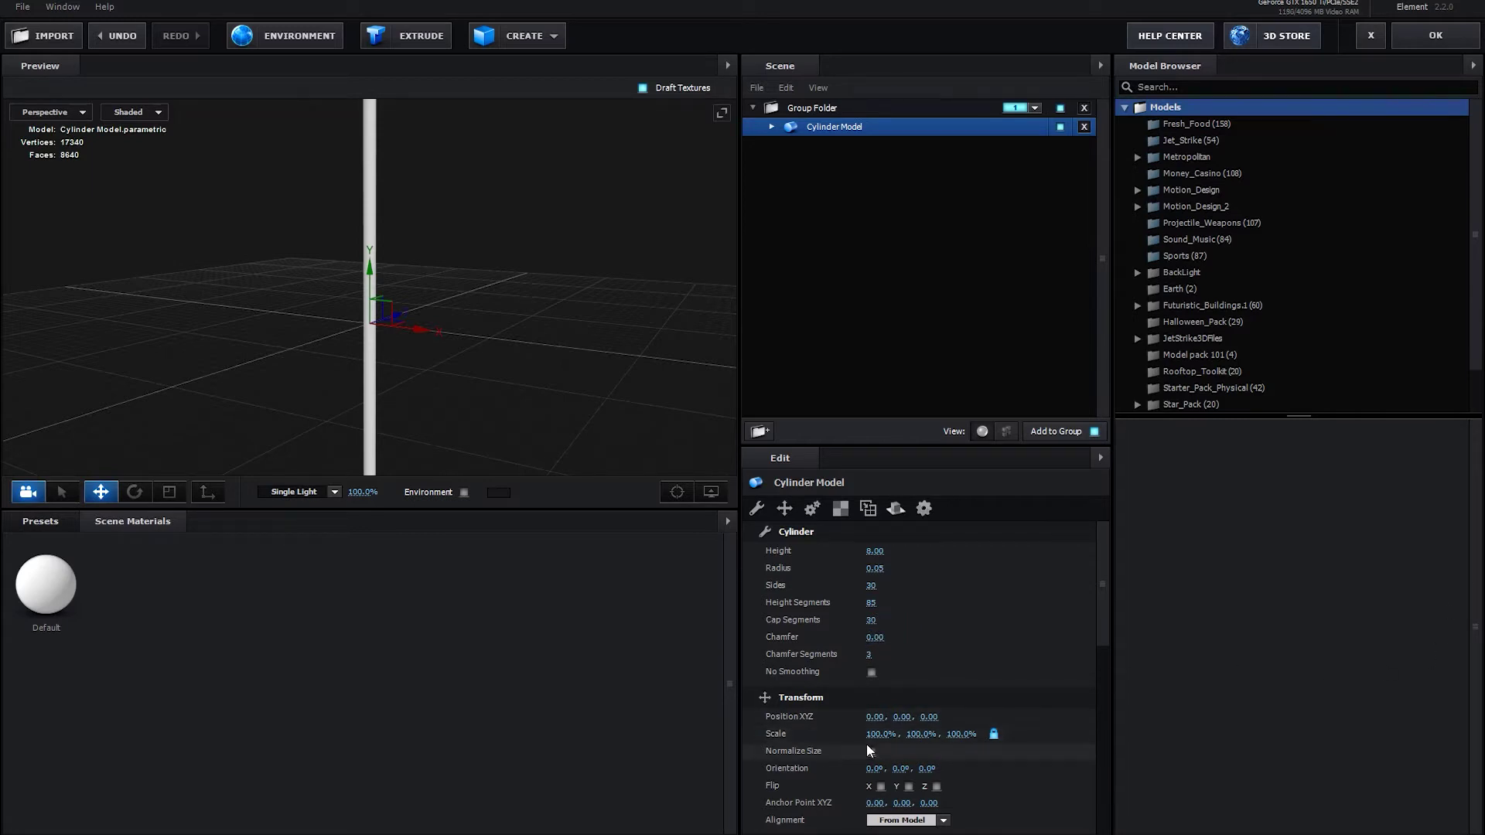
Rotate the cylinder 90° on X so it lies flat
{"action": "scroll", "coordinate": [866, 744], "scroll_direction": "down", "scroll_amount": 2}
{"action": "left_click", "coordinate": [875, 716]}
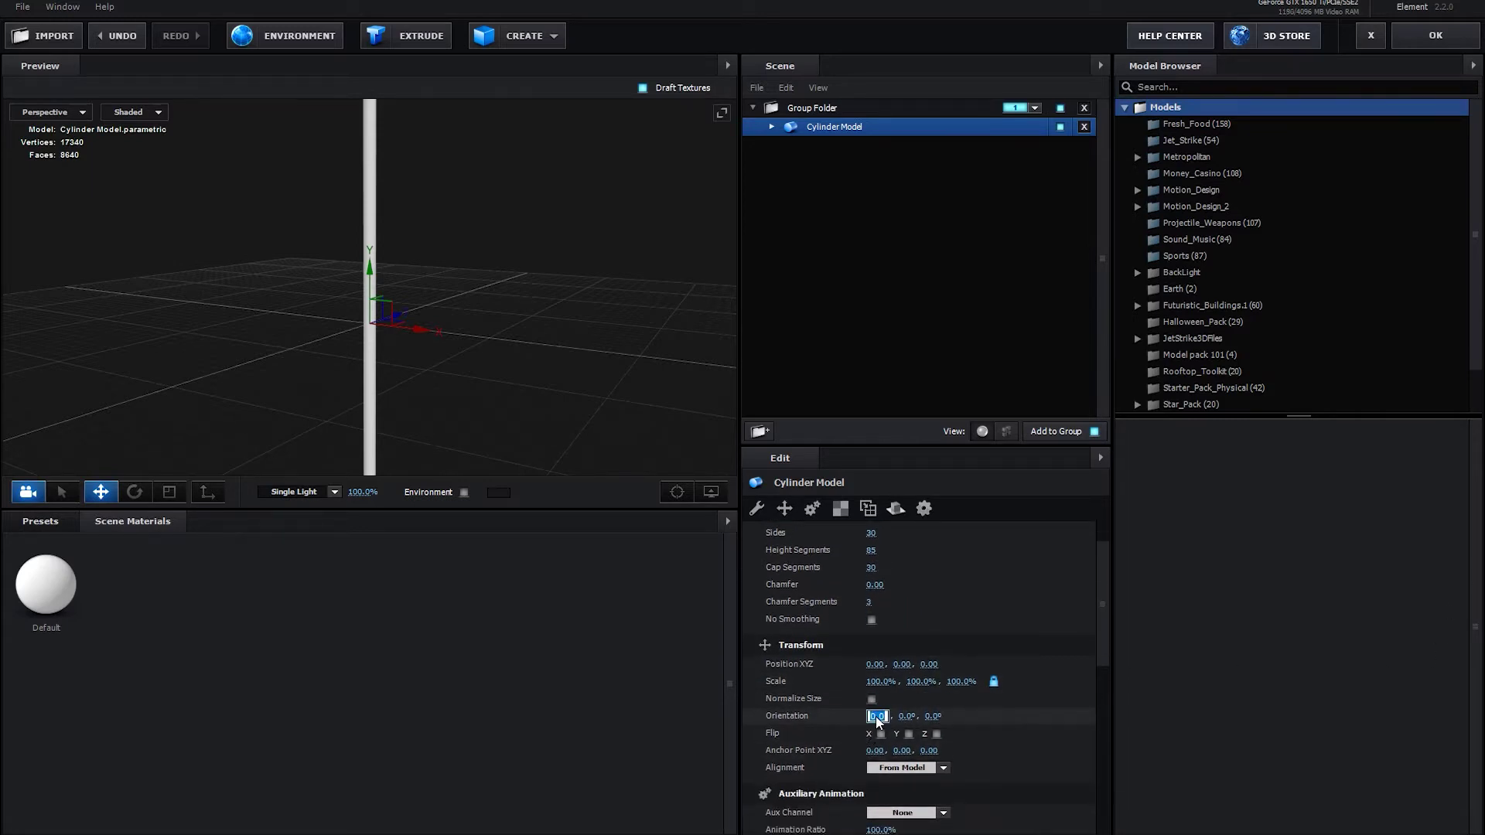
{"action": "type", "text": "90"}
{"action": "key", "text": "Return"}
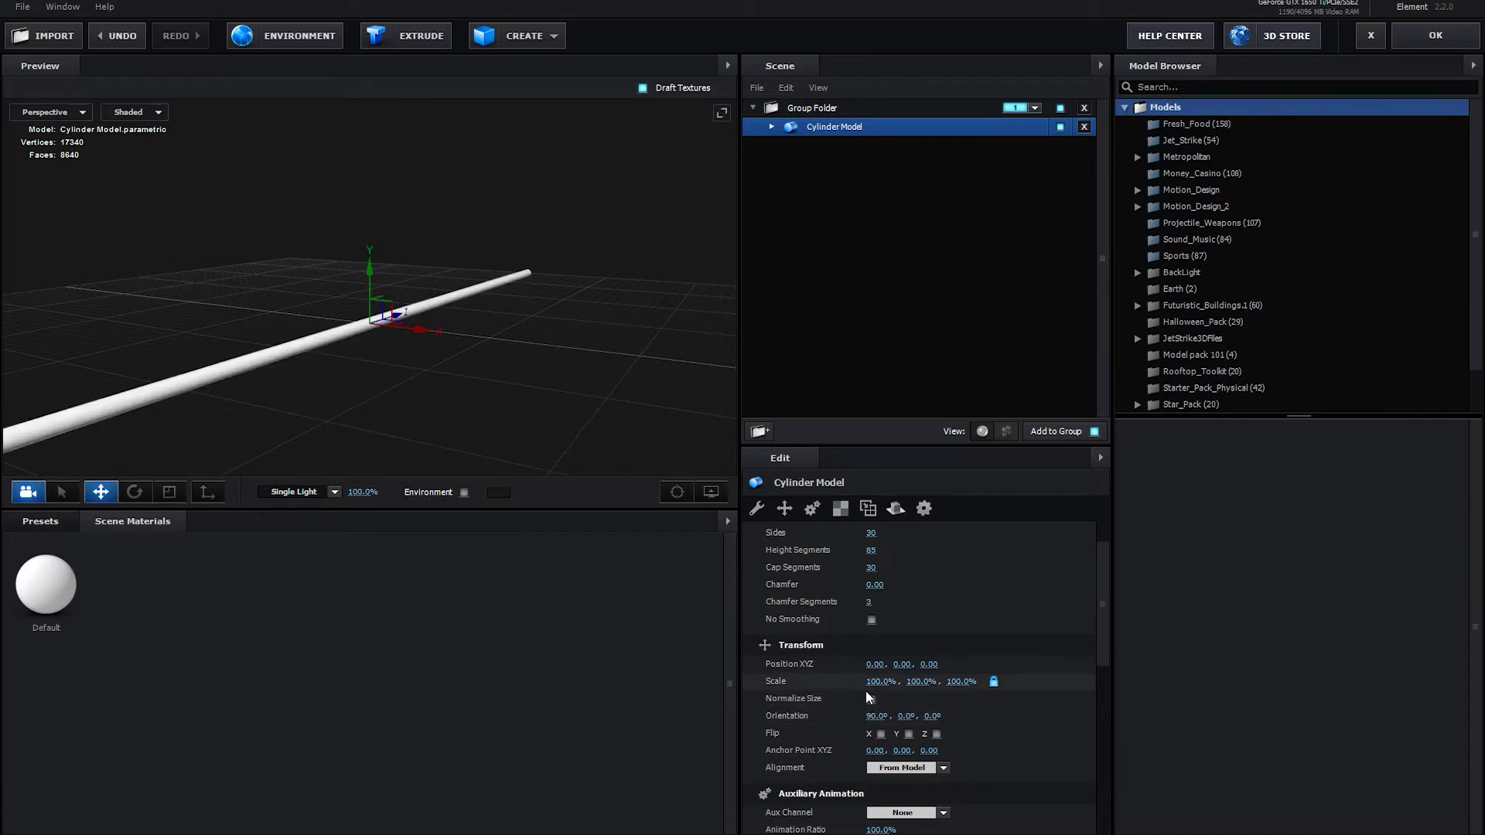
Set texture mapping to Box Repeat with UV repeat 2 by 10
{"action": "scroll", "coordinate": [918, 681], "scroll_direction": "down", "scroll_amount": 3}
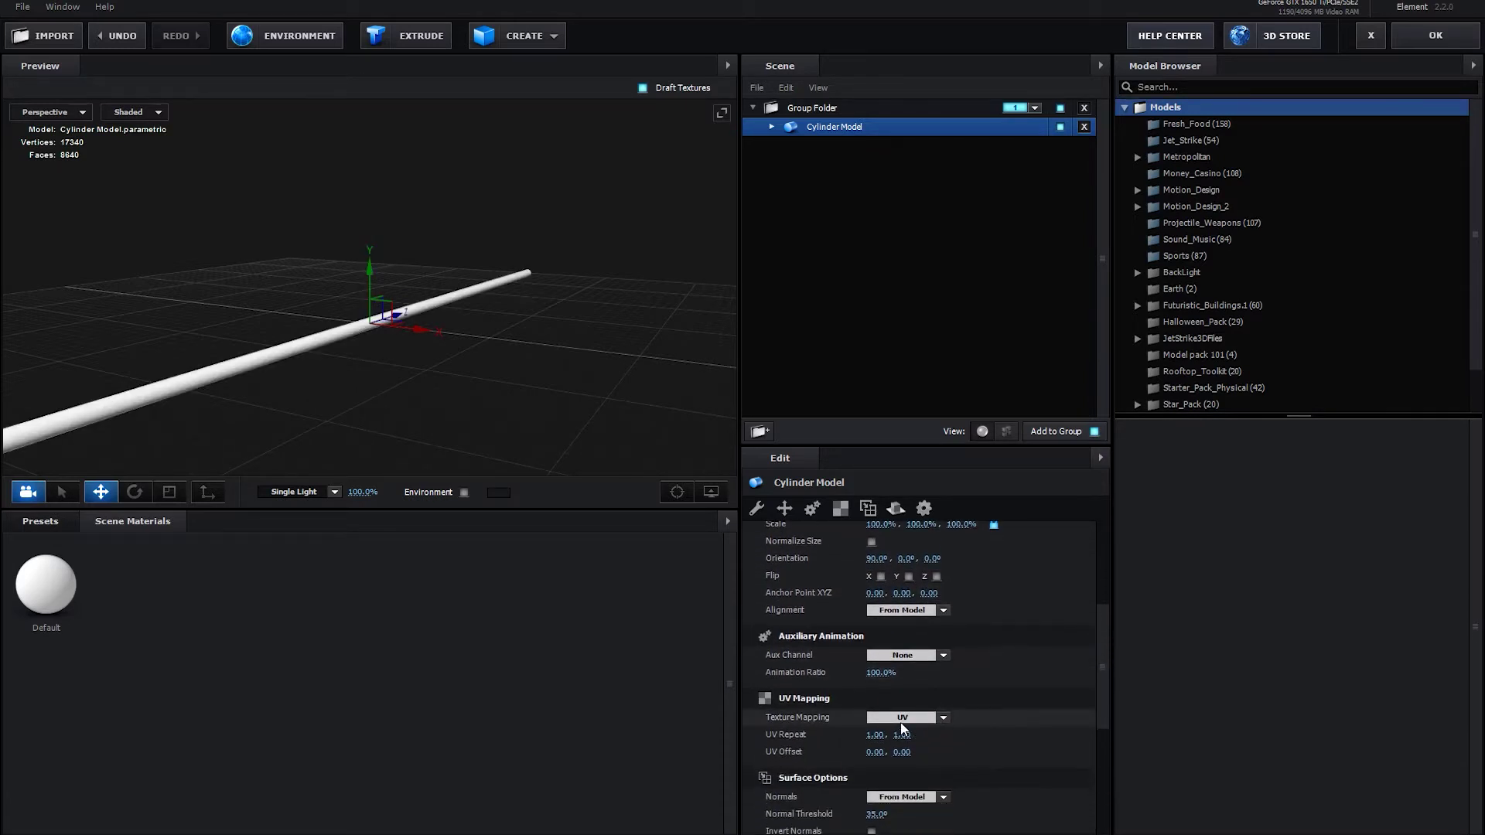
{"action": "left_click", "coordinate": [942, 718]}
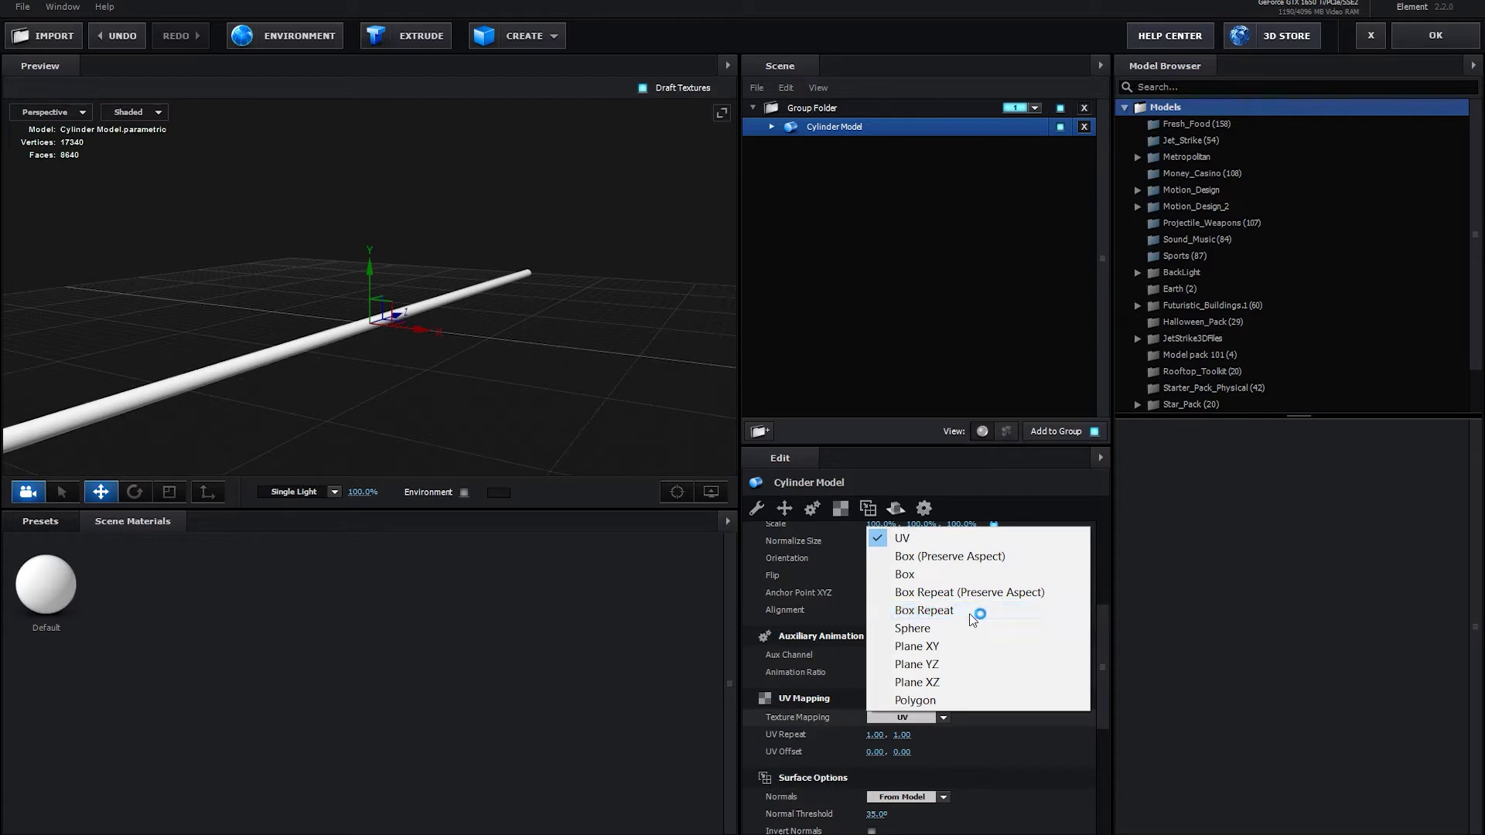
{"action": "left_click", "coordinate": [973, 611]}
{"action": "left_click", "coordinate": [875, 738]}
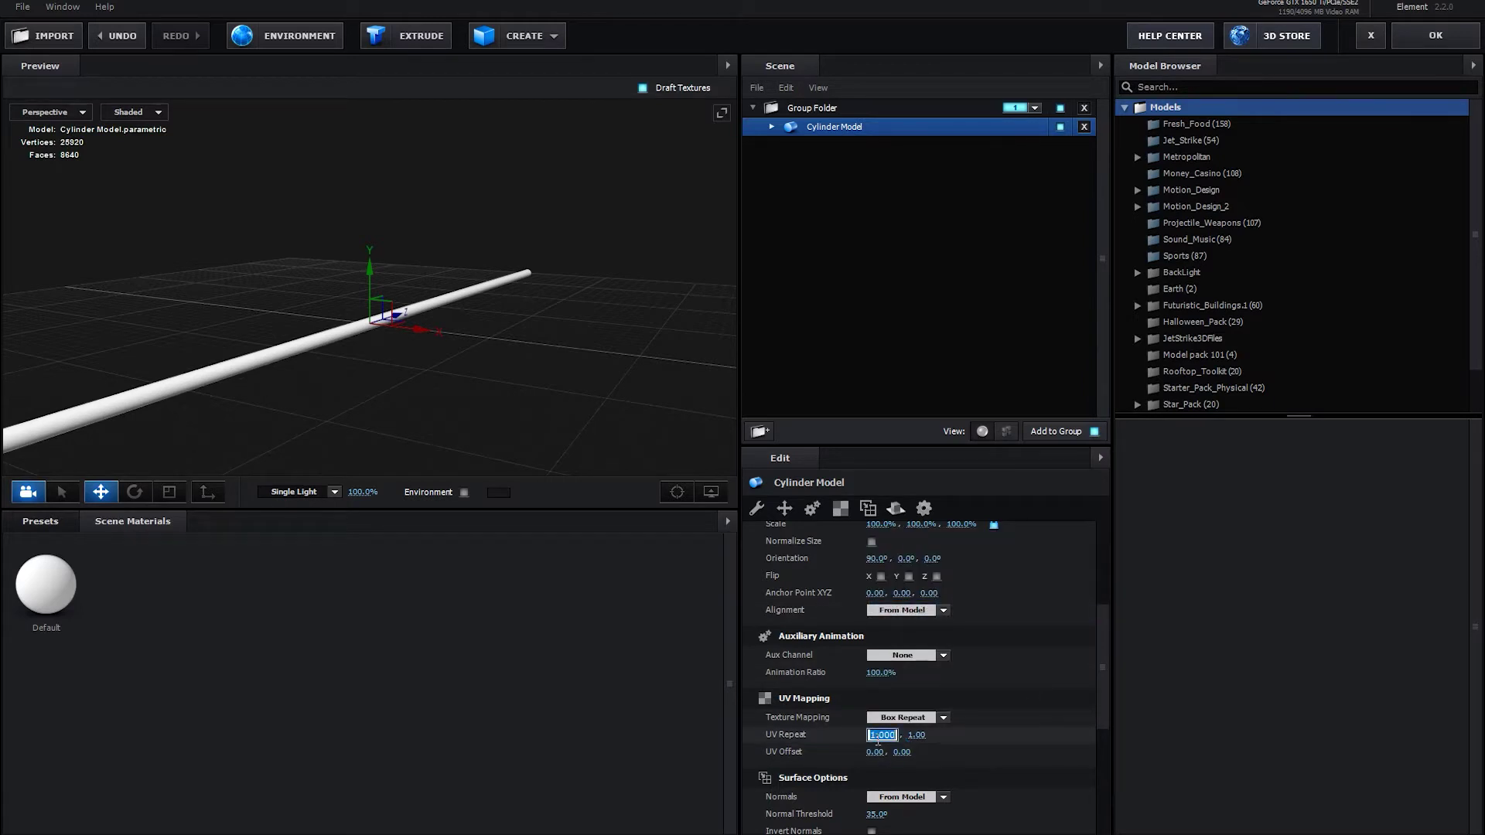
{"action": "type", "text": "2"}
{"action": "key", "text": "Tab"}
{"action": "type", "text": "10"}
{"action": "key", "text": "Return"}
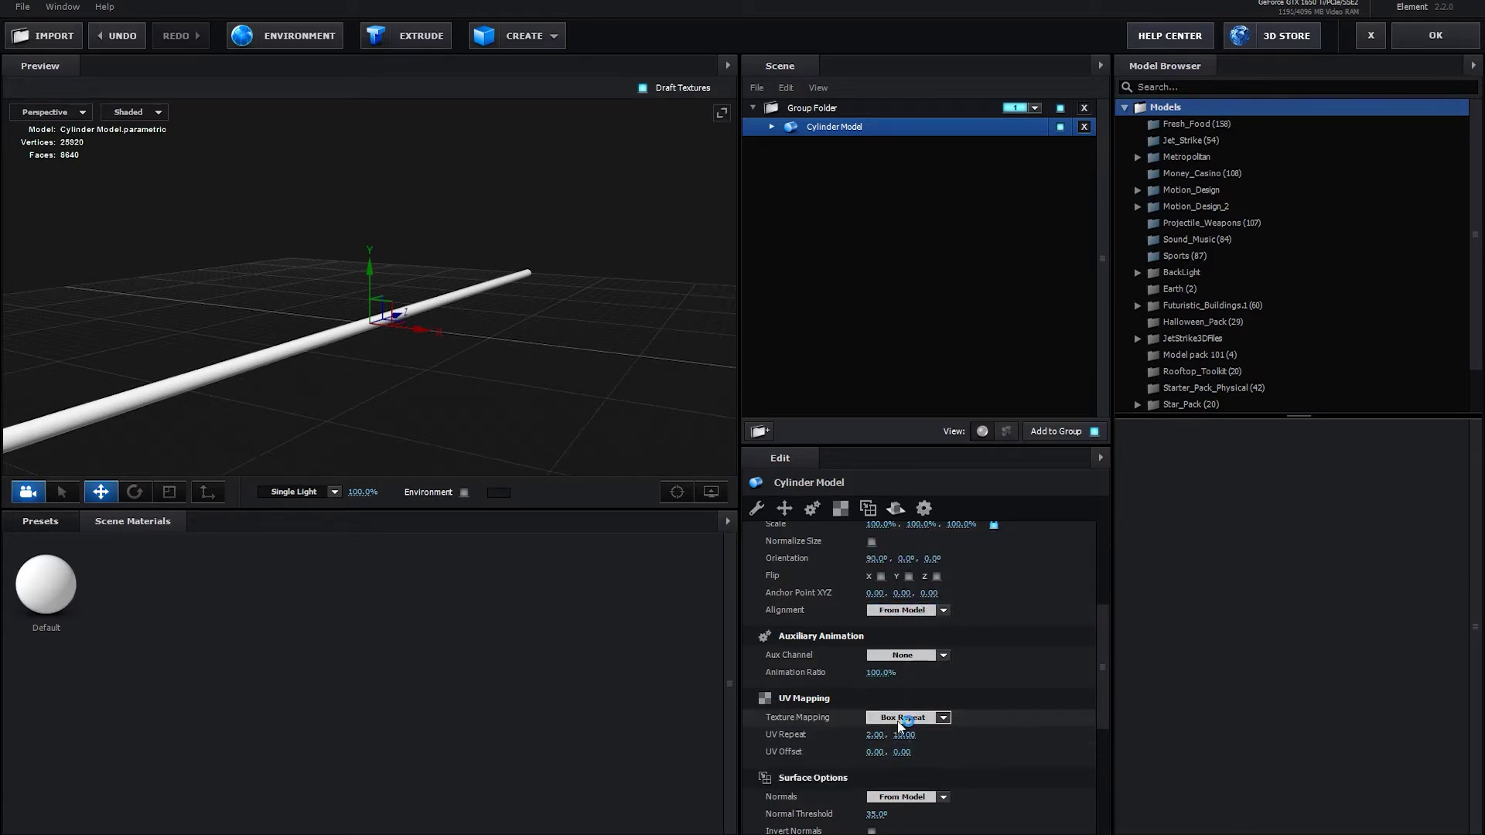
Set the cylinder's normals to Dynamic (Deform)
{"action": "scroll", "coordinate": [897, 719], "scroll_direction": "down", "scroll_amount": 3}
{"action": "left_click", "coordinate": [893, 694]}
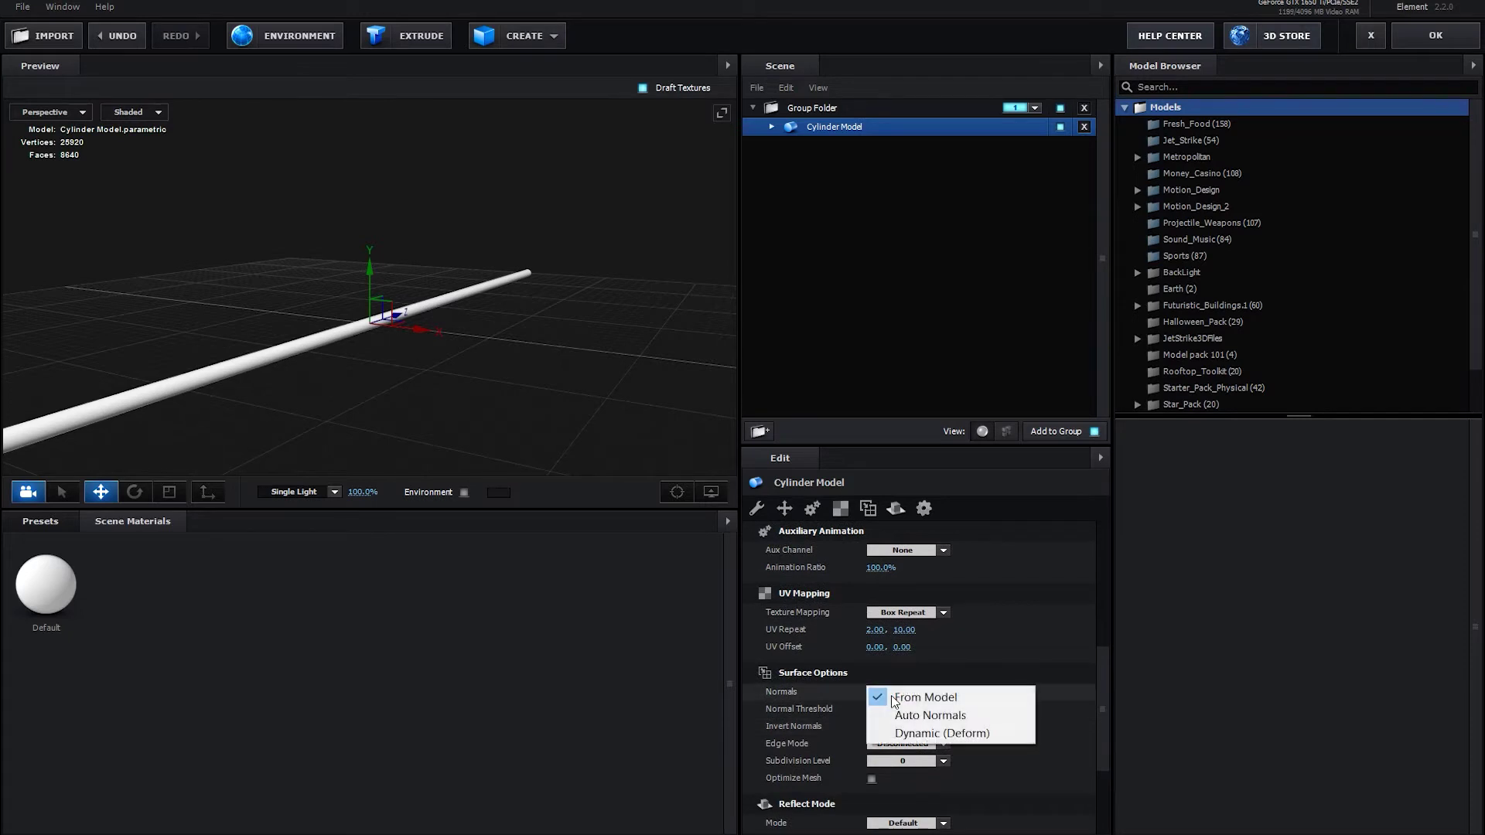
{"action": "left_click", "coordinate": [956, 731]}
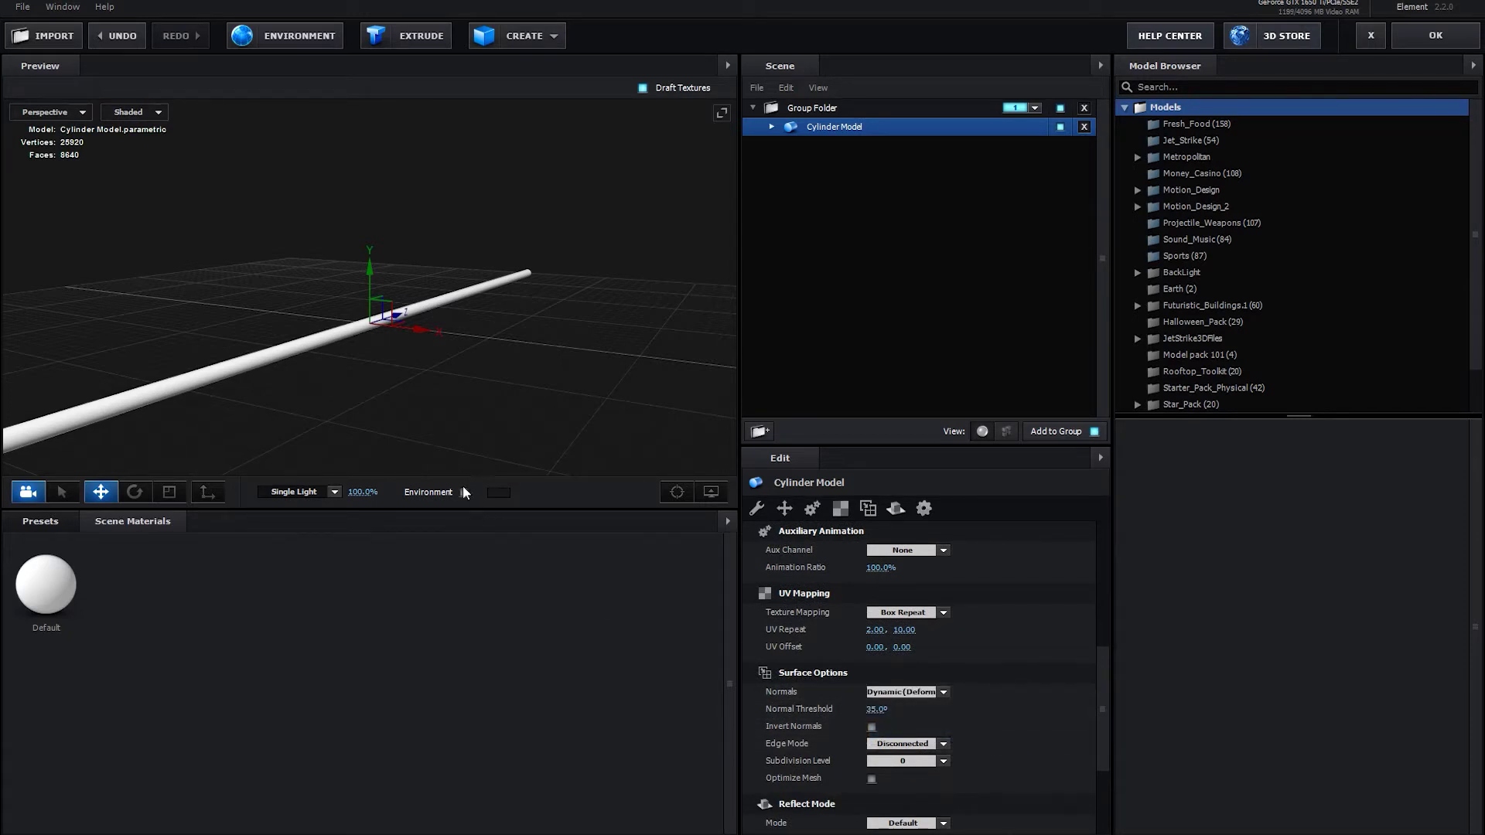
{"action": "left_click_drag", "start_coordinate": [468, 468], "coordinate": [396, 367]}
{"action": "scroll", "coordinate": [866, 601], "scroll_direction": "up", "scroll_amount": 4}
Switch the Element preview to the front view
{"action": "scroll", "coordinate": [866, 601], "scroll_direction": "up", "scroll_amount": 3}
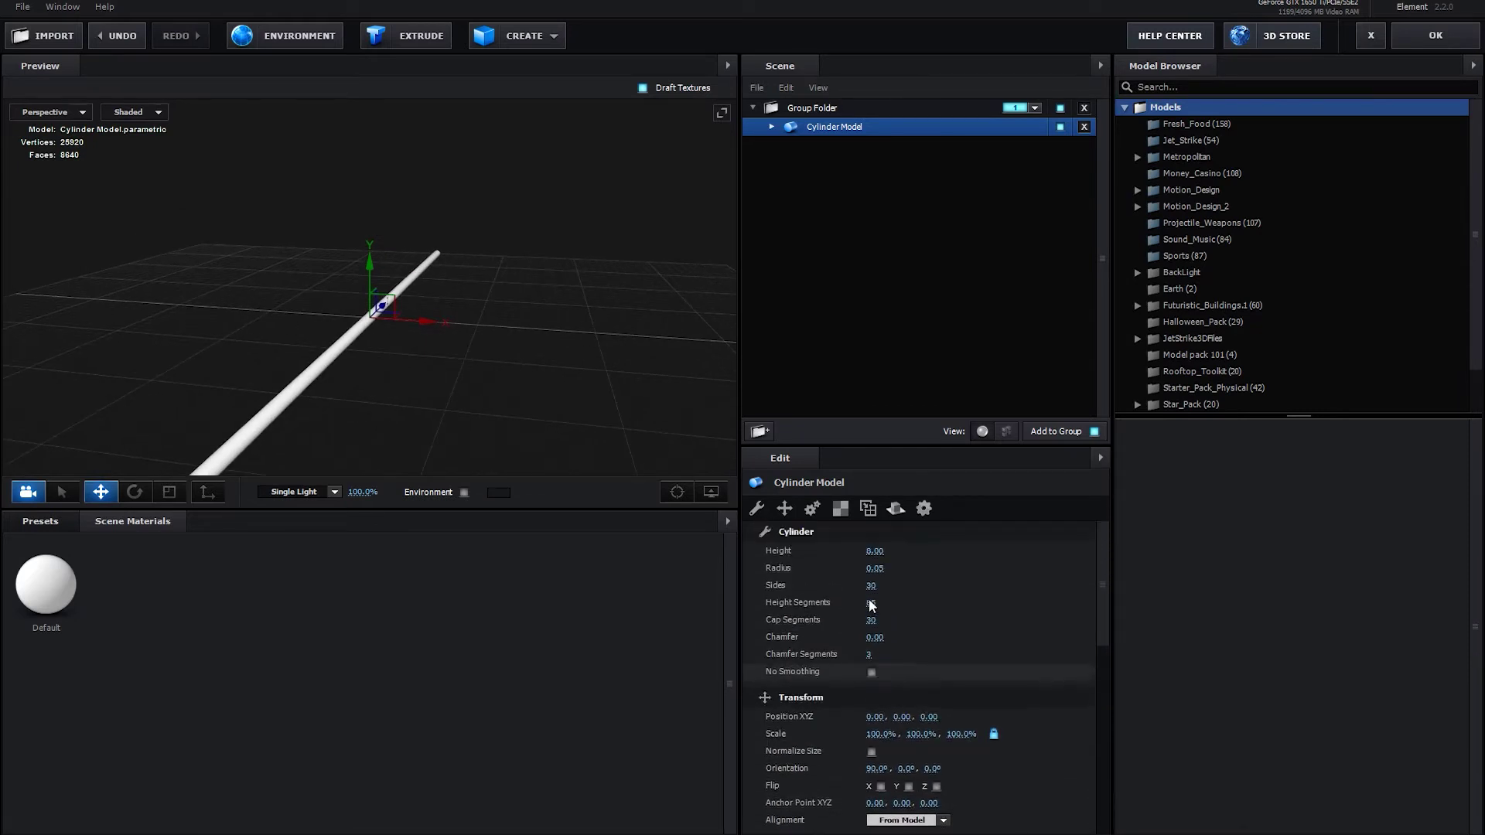
{"action": "left_click", "coordinate": [47, 115]}
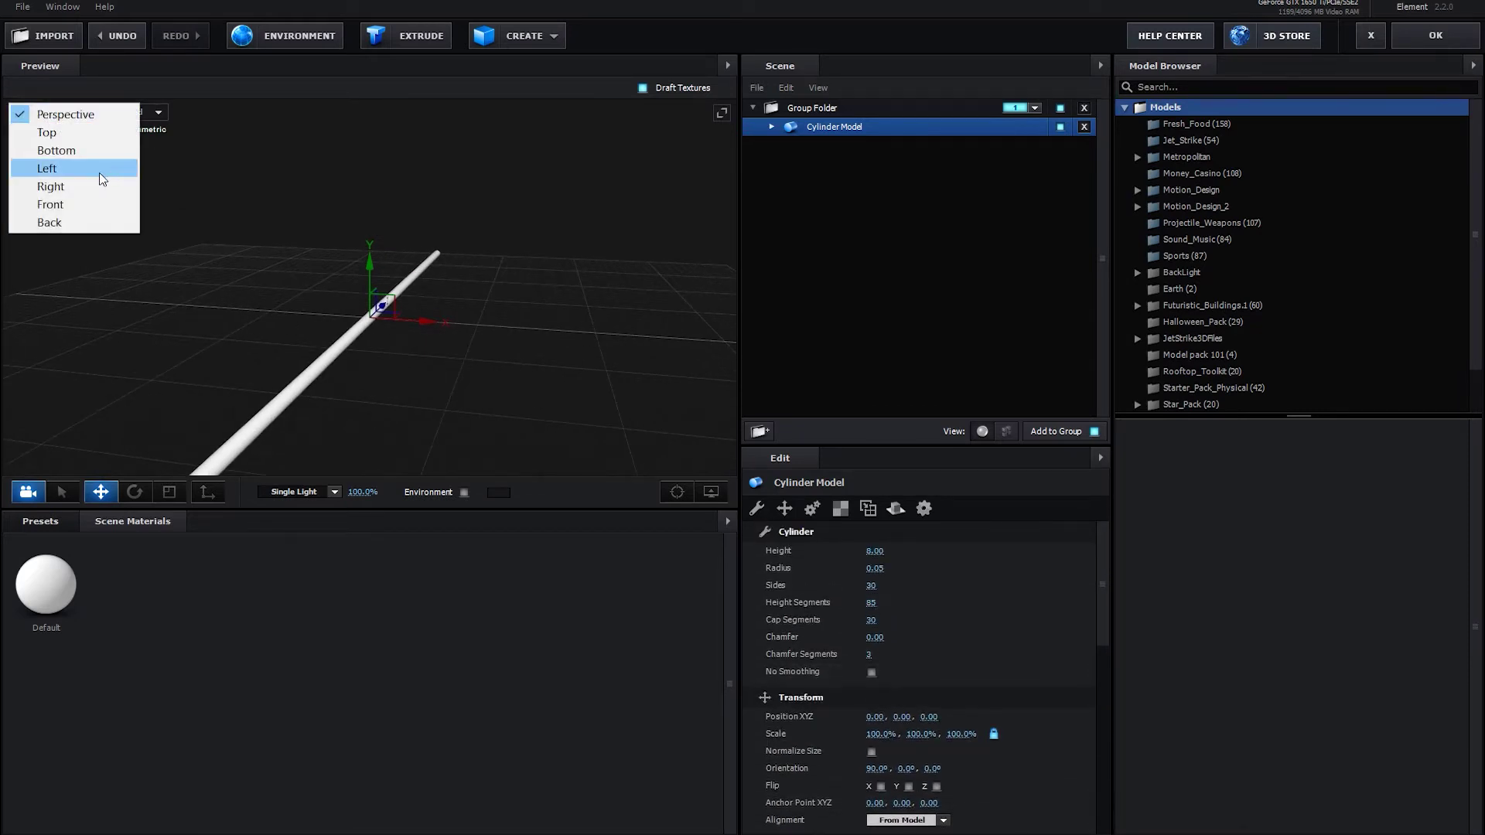
{"action": "left_click", "coordinate": [53, 205]}
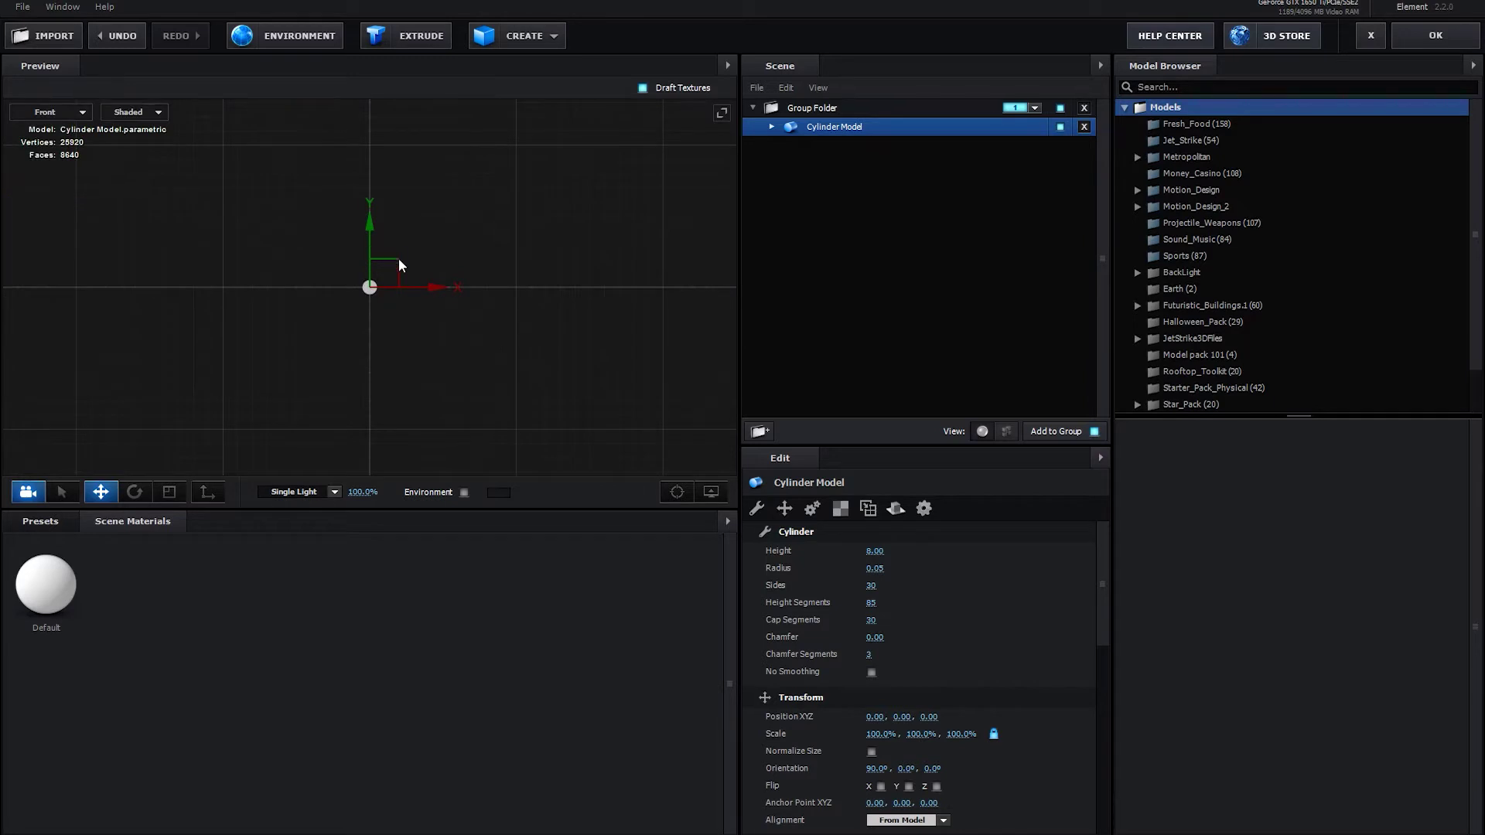
{"action": "scroll", "coordinate": [411, 269], "scroll_direction": "up", "scroll_amount": 2}
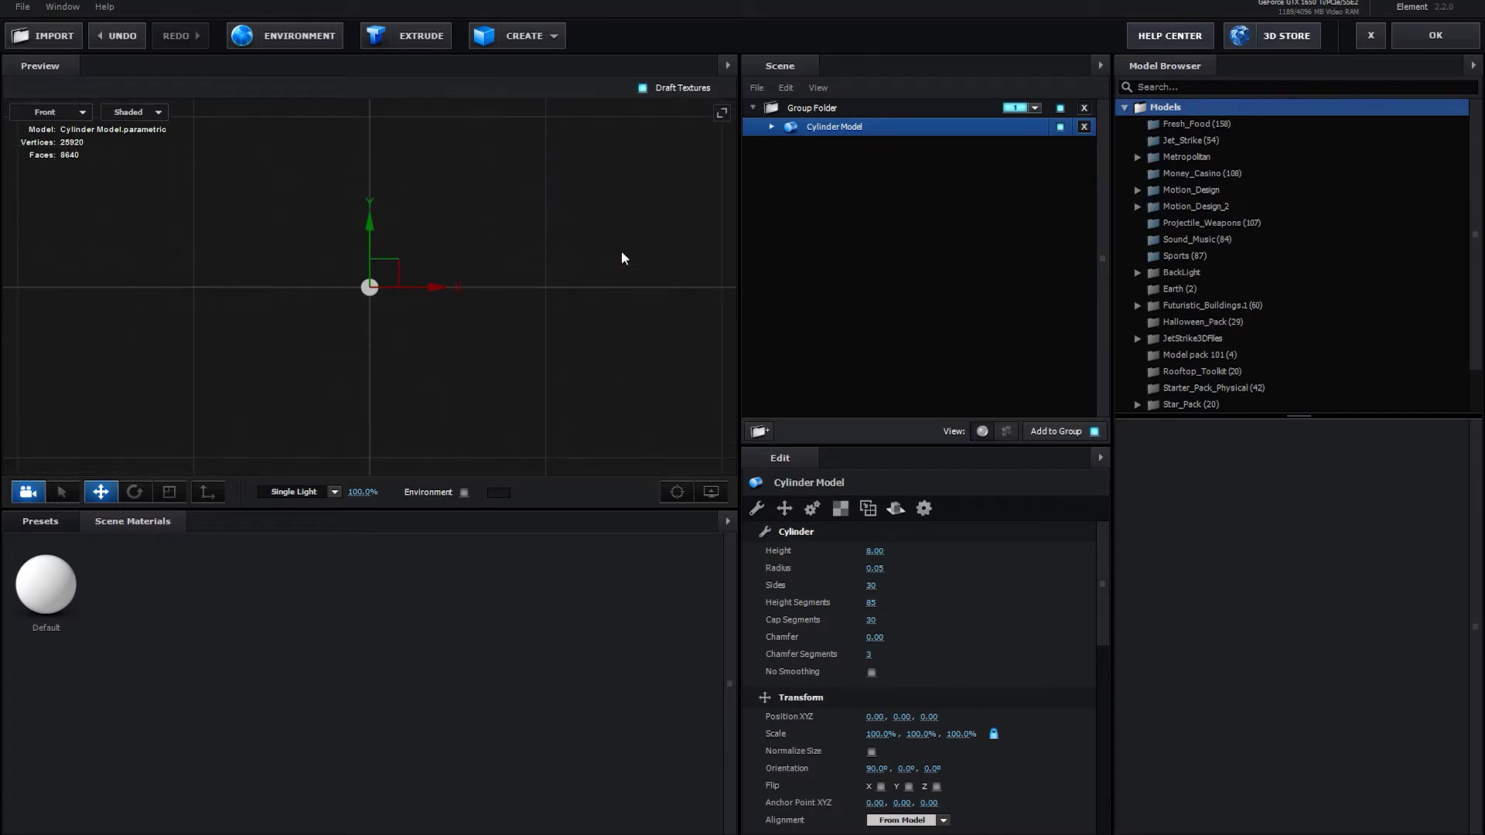
Duplicate the cylinder, offset the copy up-right and give it radius 0.03
{"action": "key", "text": "ctrl+d"}
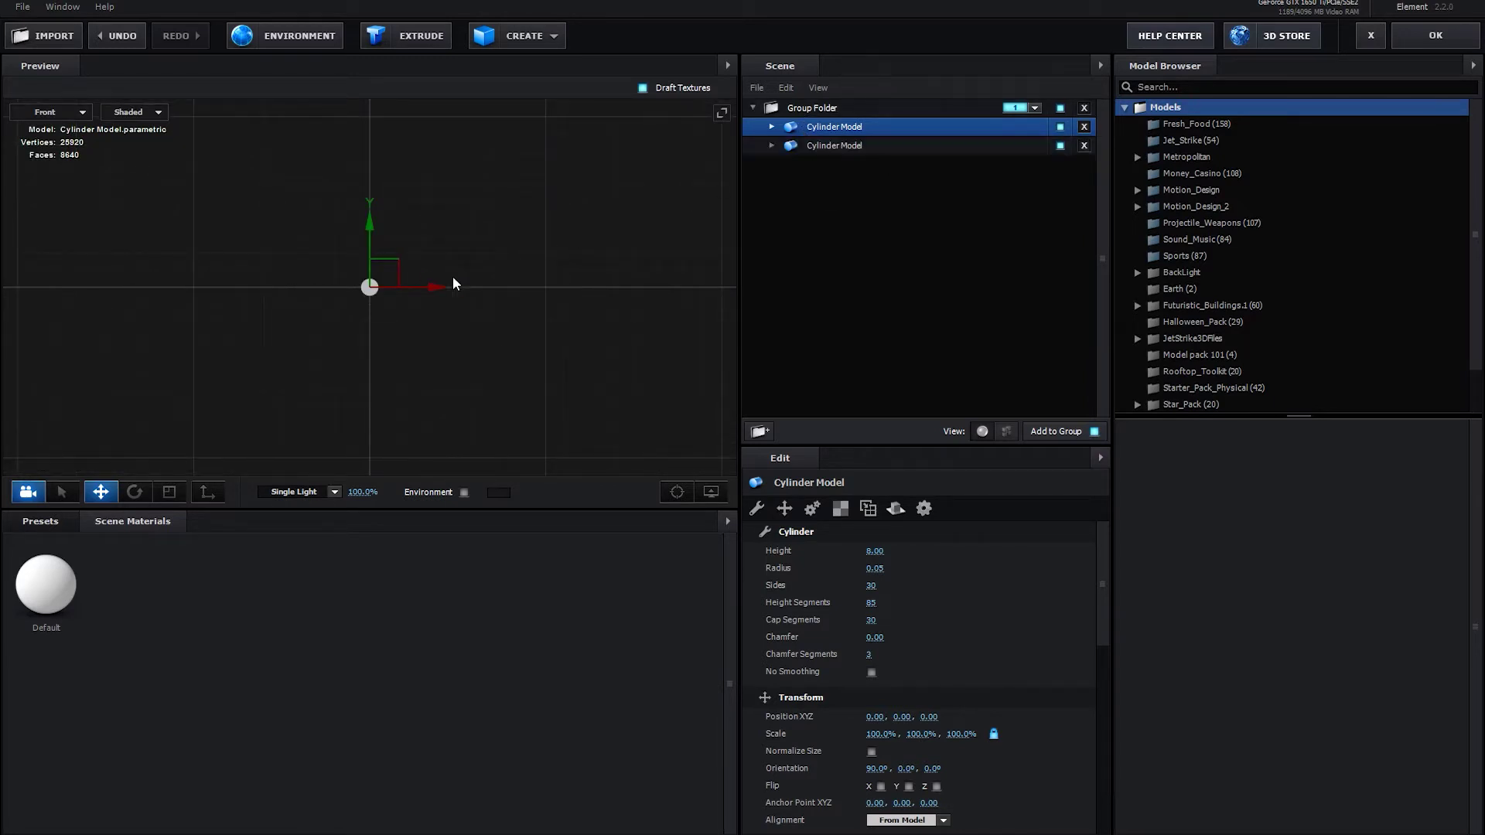
{"action": "left_click_drag", "start_coordinate": [384, 272], "coordinate": [400, 267]}
{"action": "left_click", "coordinate": [874, 568]}
{"action": "type", "text": "0.03"}
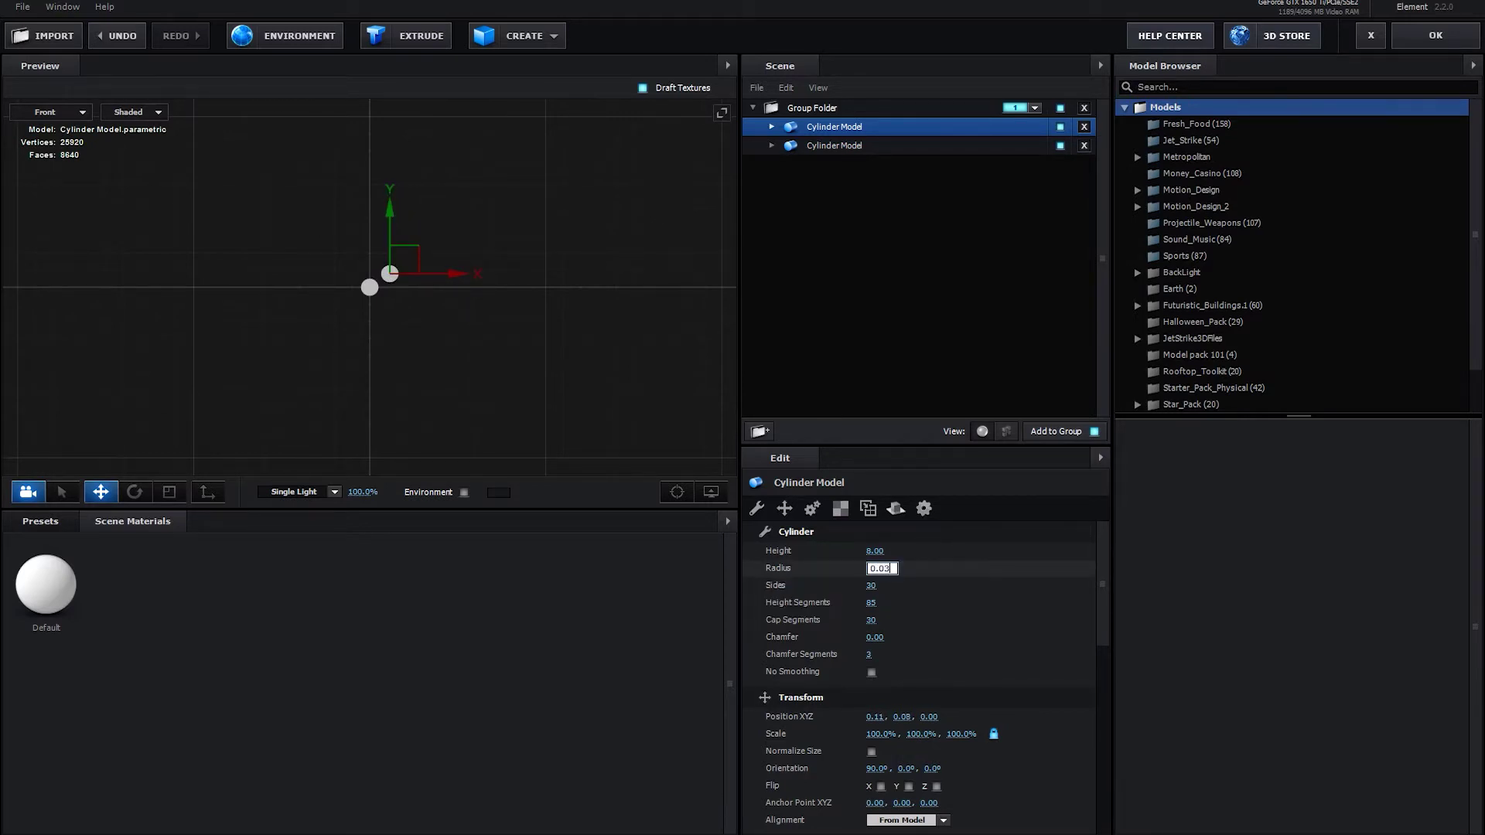
{"action": "key", "text": "Return"}
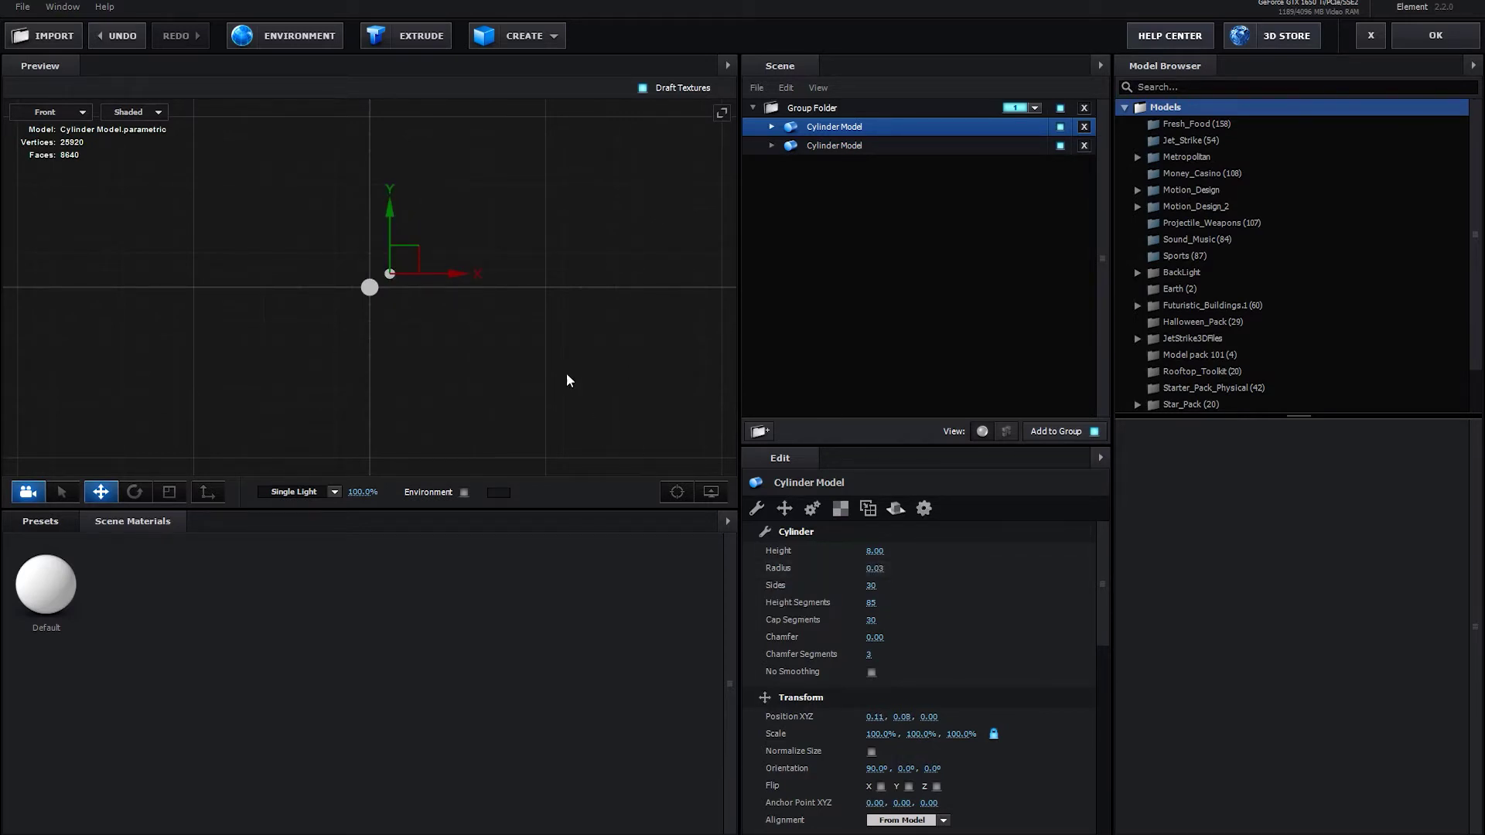
Add more offset duplicates with radius 0.02 around the centre
{"action": "key", "text": "ctrl+d"}
{"action": "left_click_drag", "start_coordinate": [430, 271], "coordinate": [456, 272]}
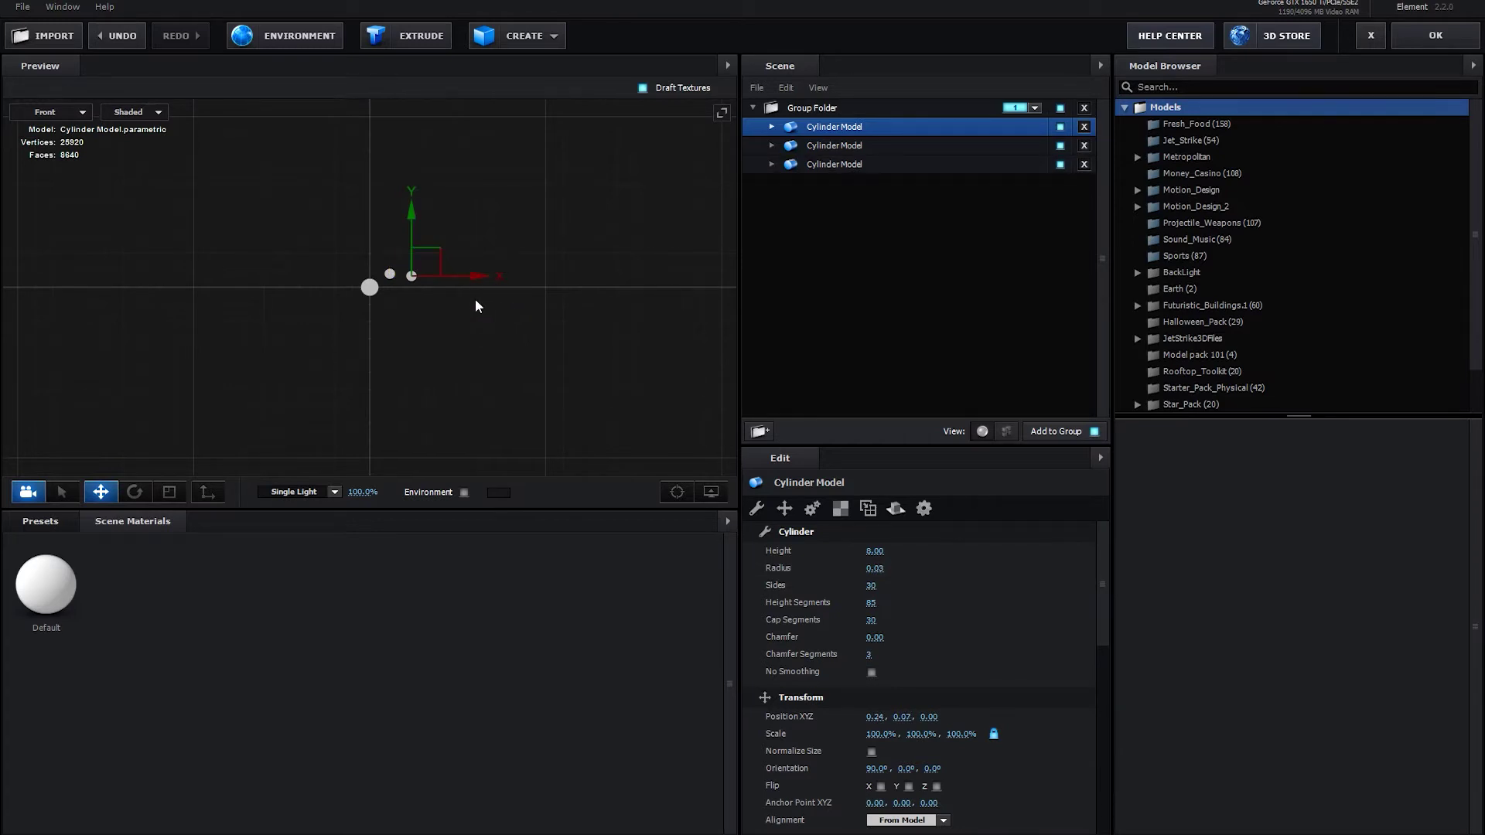
{"action": "left_click", "coordinate": [875, 568]}
{"action": "type", "text": "0."}
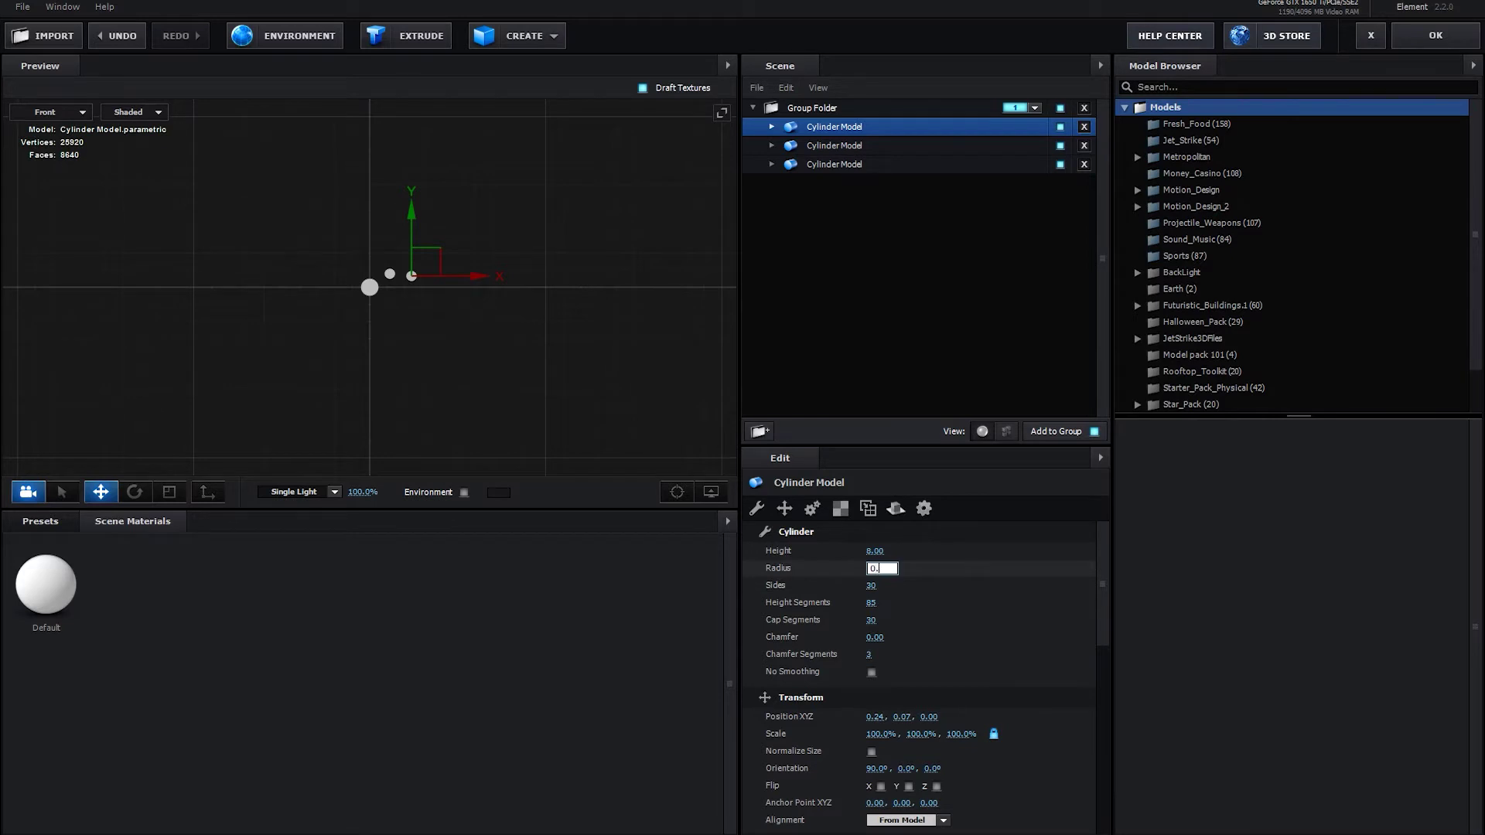
{"action": "type", "text": "02"}
{"action": "key", "text": "Return"}
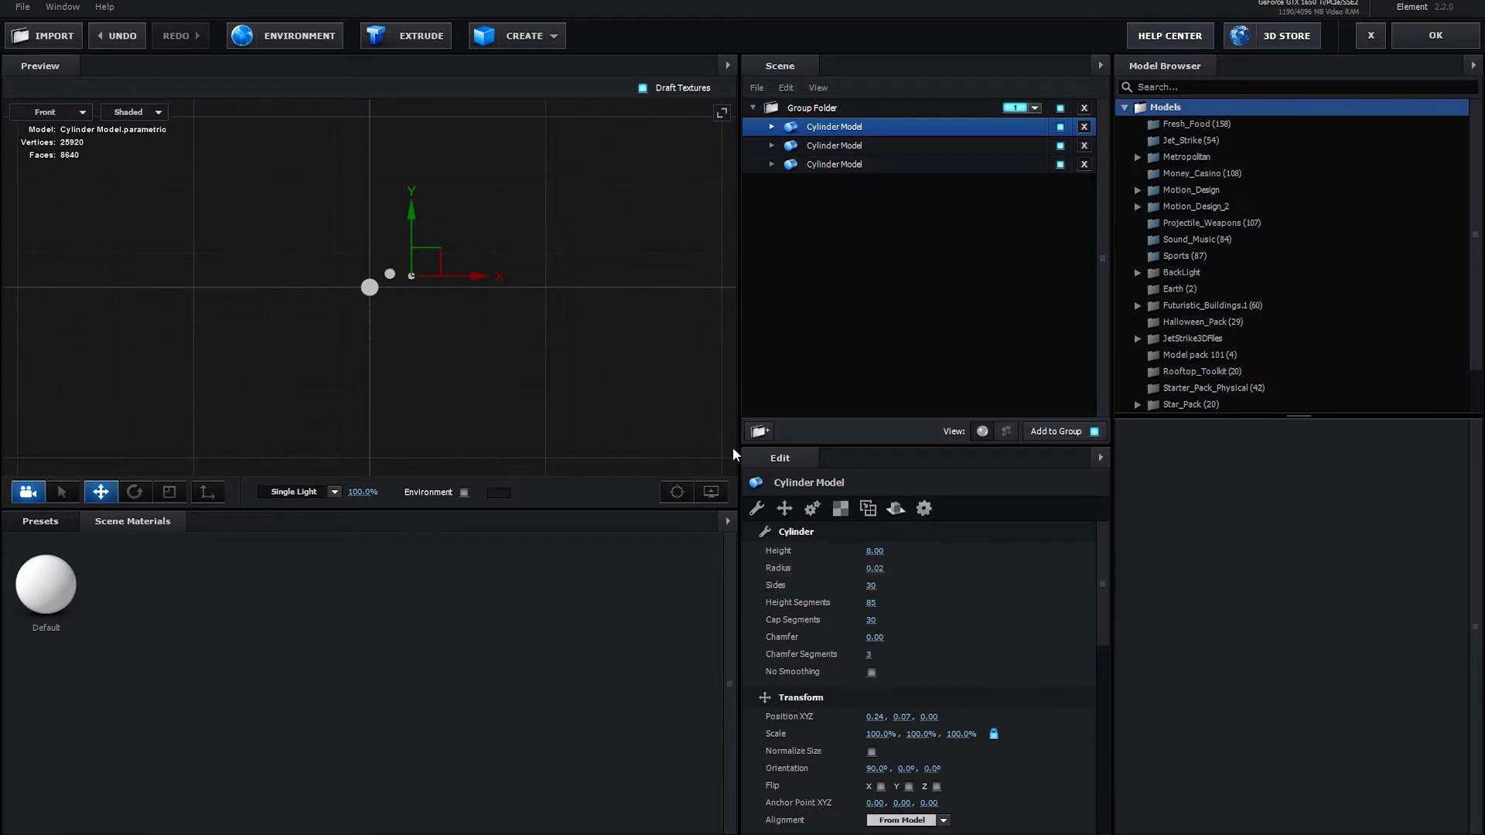
{"action": "key", "text": "ctrl+d"}
{"action": "left_click_drag", "start_coordinate": [432, 266], "coordinate": [365, 266]}
{"action": "key", "text": "ctrl+d"}
{"action": "key", "text": "ctrl+d"}
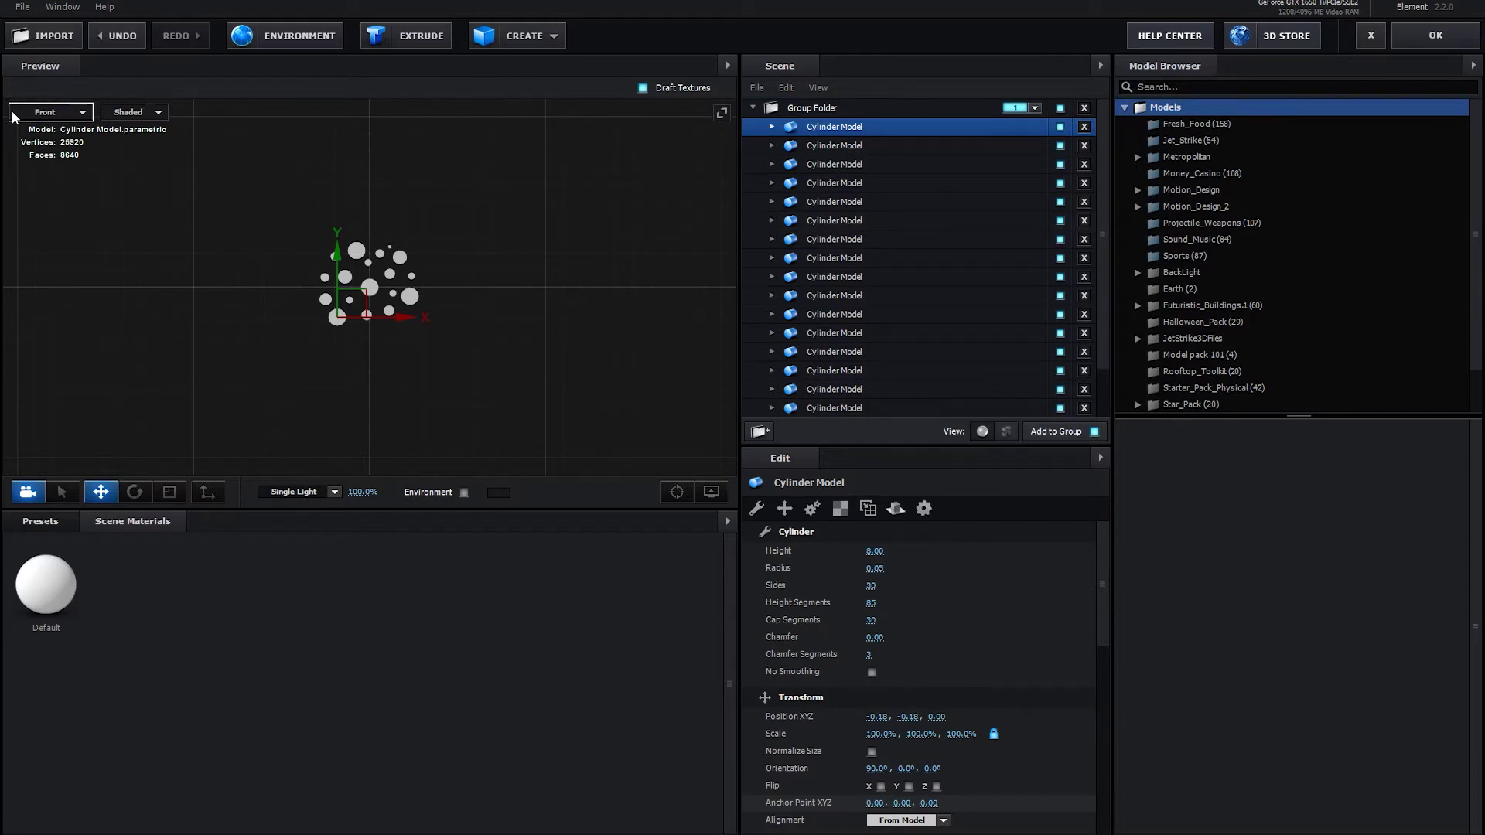
Switch the preview to a perspective view of the bundle
{"action": "left_click", "coordinate": [58, 116]}
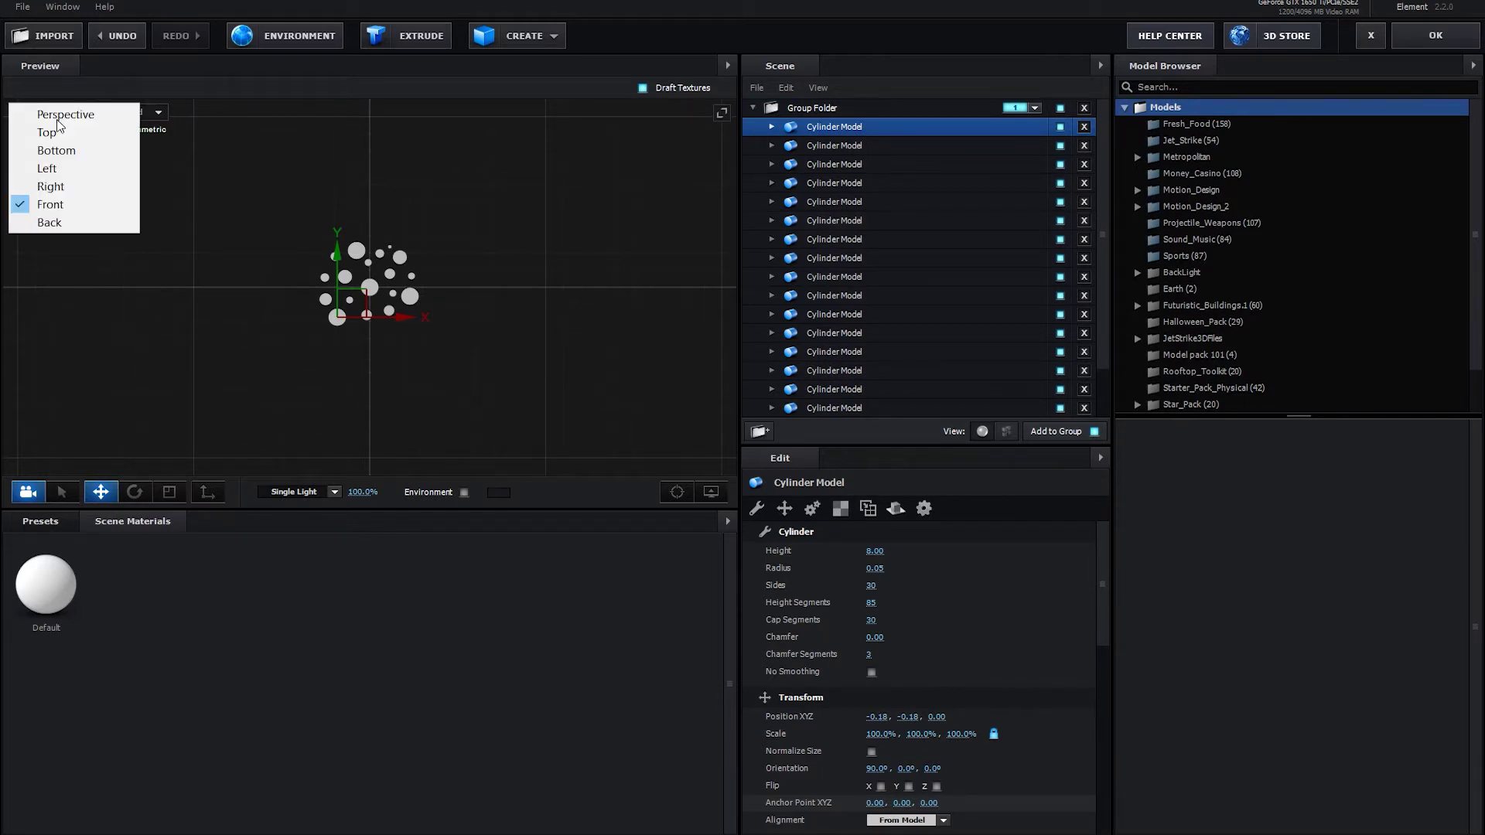
{"action": "left_click", "coordinate": [79, 114]}
{"action": "left_click_drag", "start_coordinate": [430, 407], "coordinate": [417, 346]}
{"action": "scroll", "coordinate": [417, 348], "scroll_direction": "up", "scroll_amount": 3}
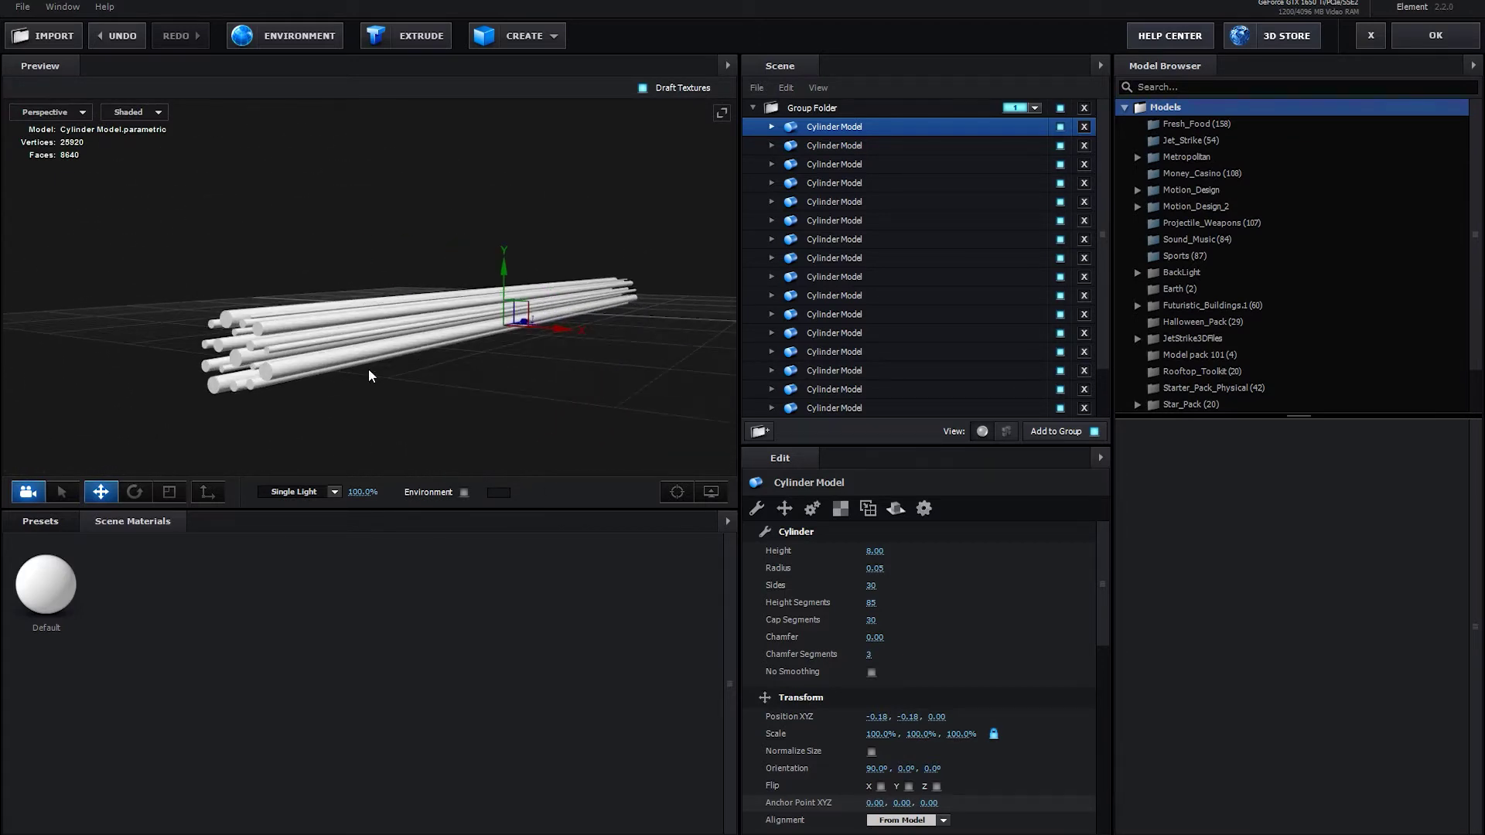
Apply the Pro_Shaders_2 wood_tree_bark_03 material to all cylinders
{"action": "left_click", "coordinate": [55, 519]}
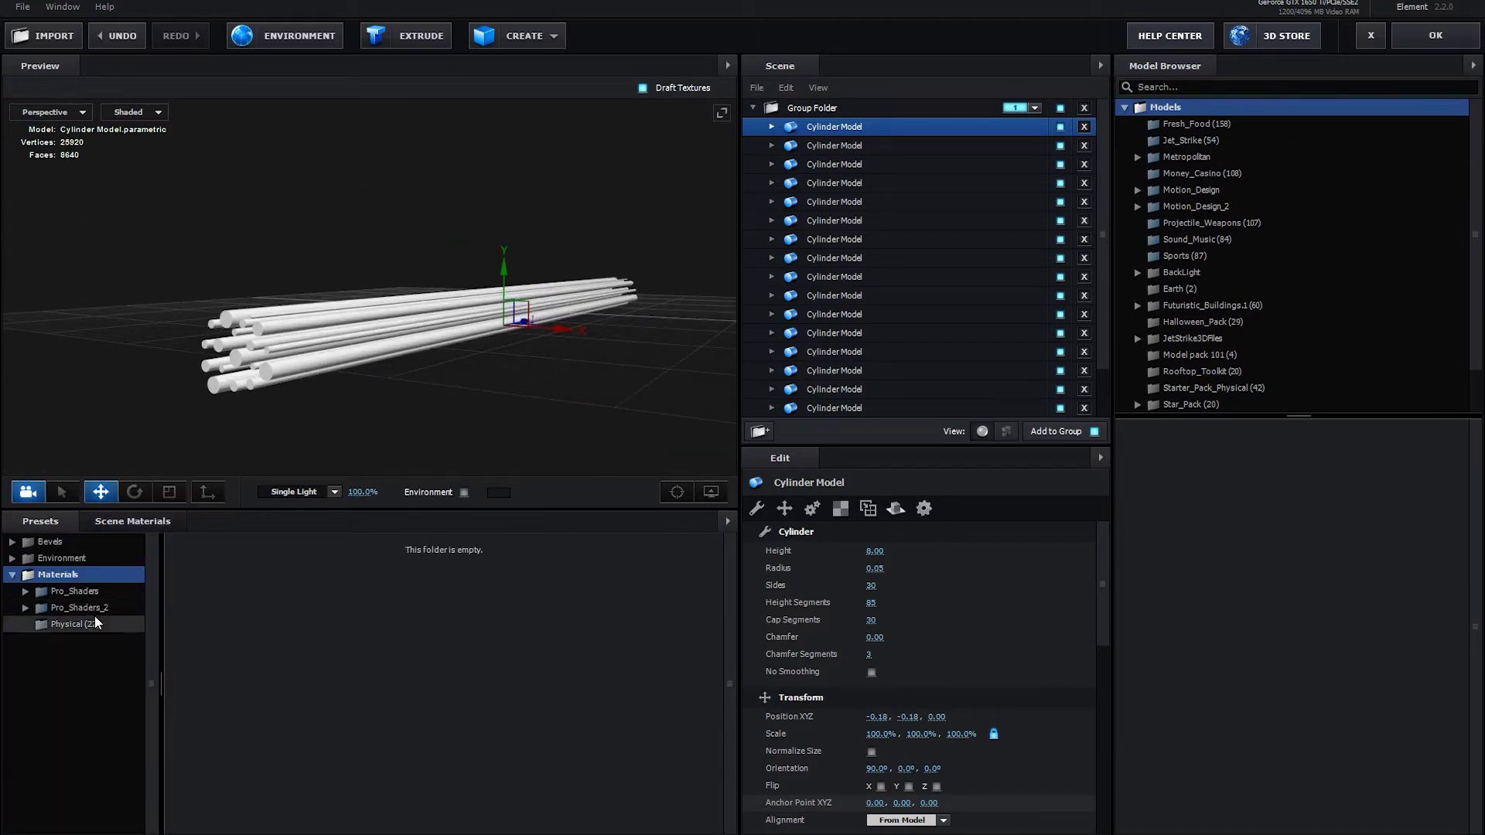
{"action": "double_click", "coordinate": [88, 609]}
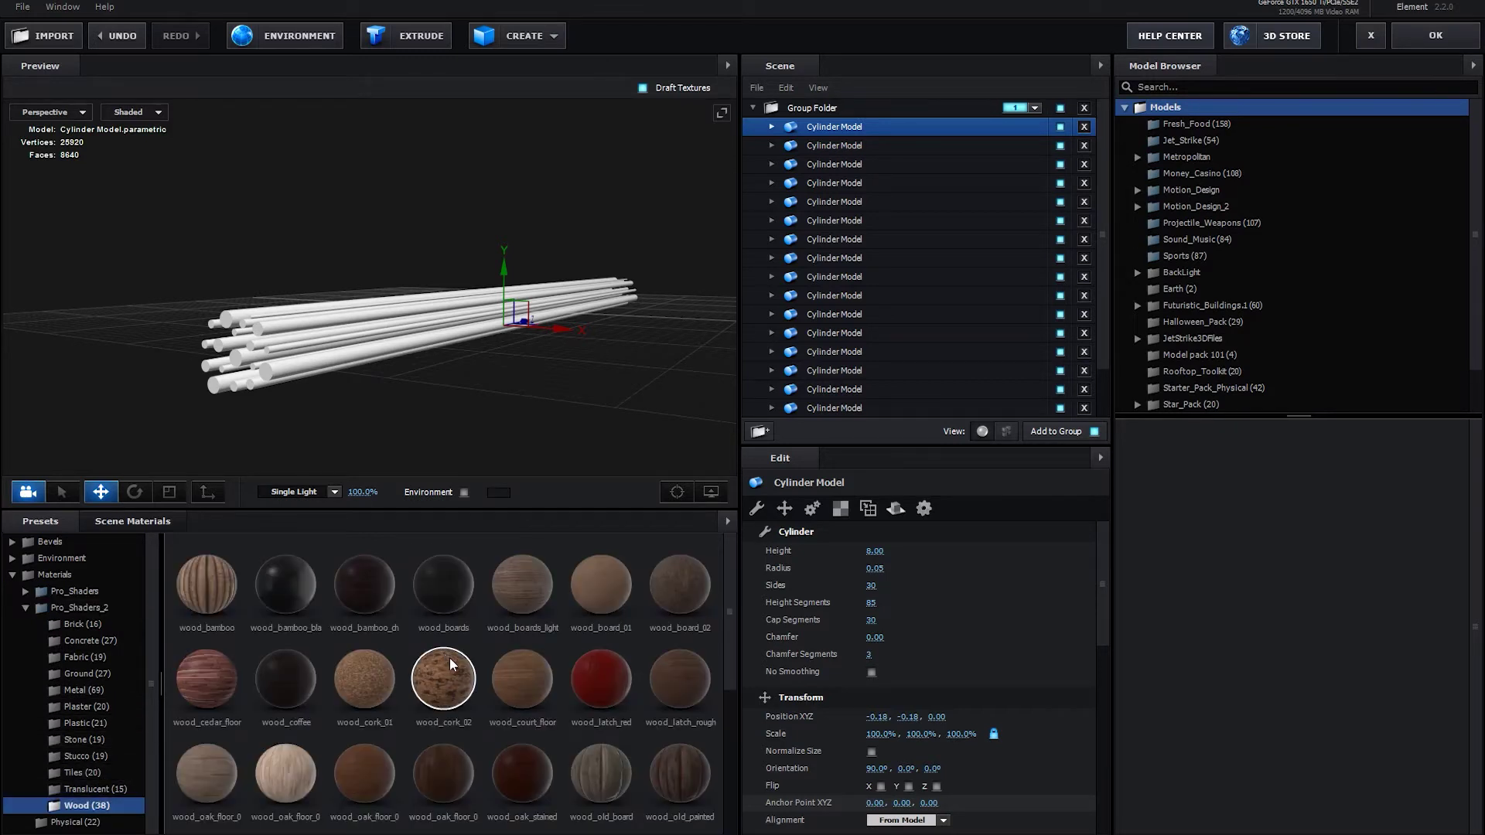
{"action": "scroll", "coordinate": [456, 657], "scroll_direction": "down", "scroll_amount": 3}
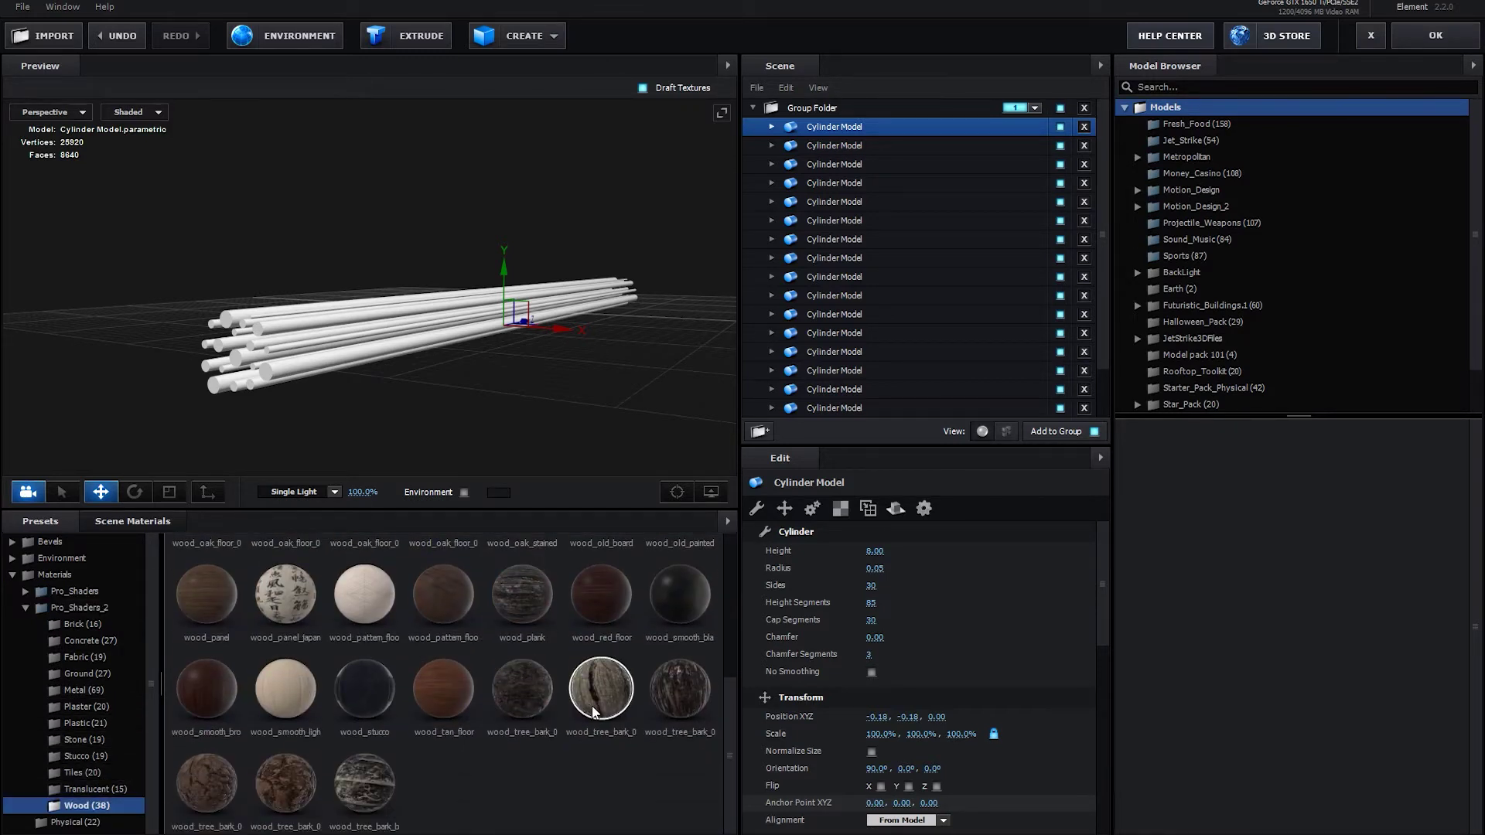
{"action": "left_click_drag", "start_coordinate": [710, 705], "coordinate": [318, 368]}
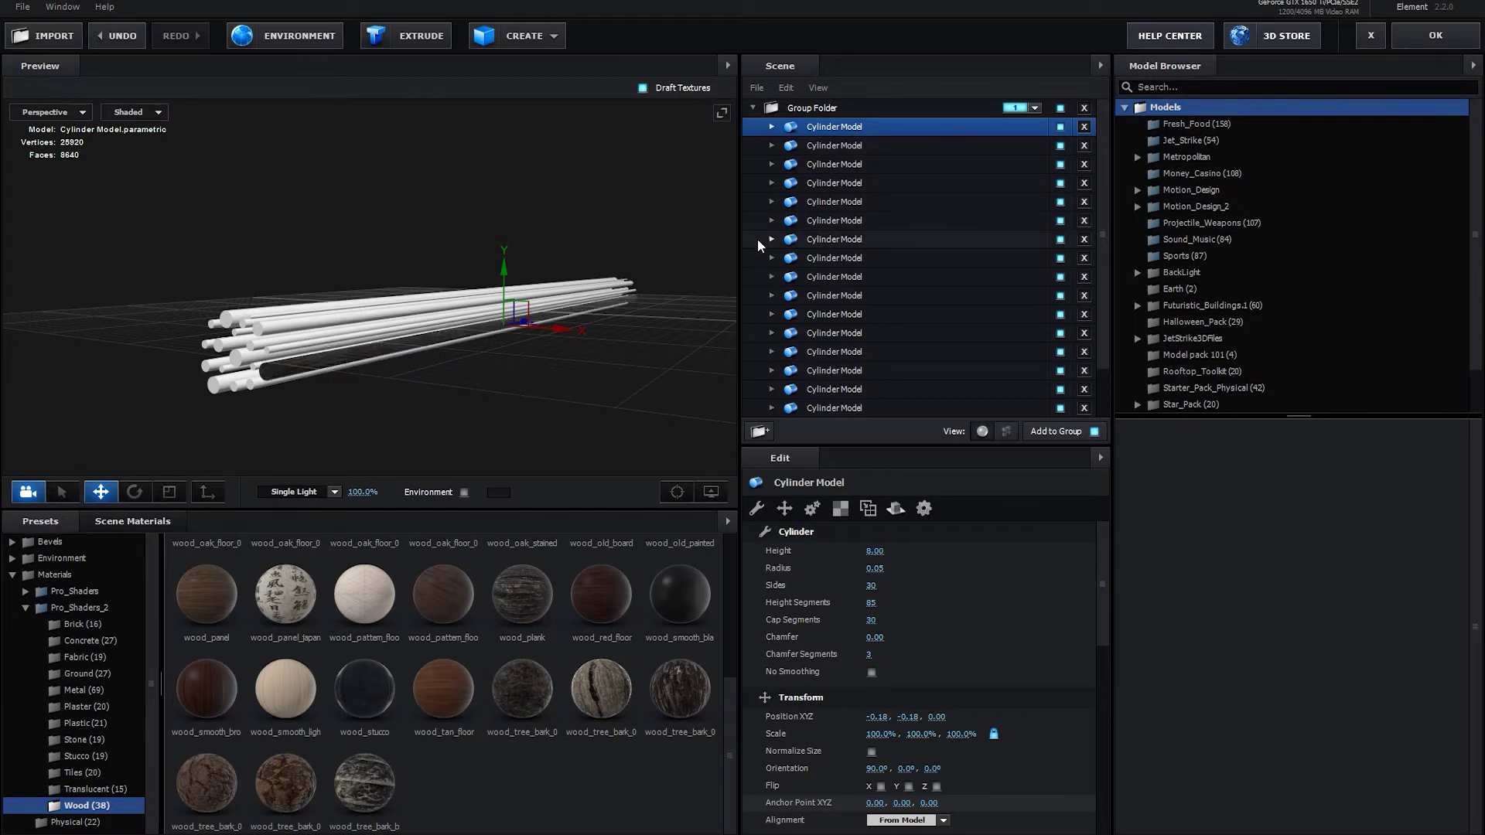
{"action": "left_click", "coordinate": [340, 357]}
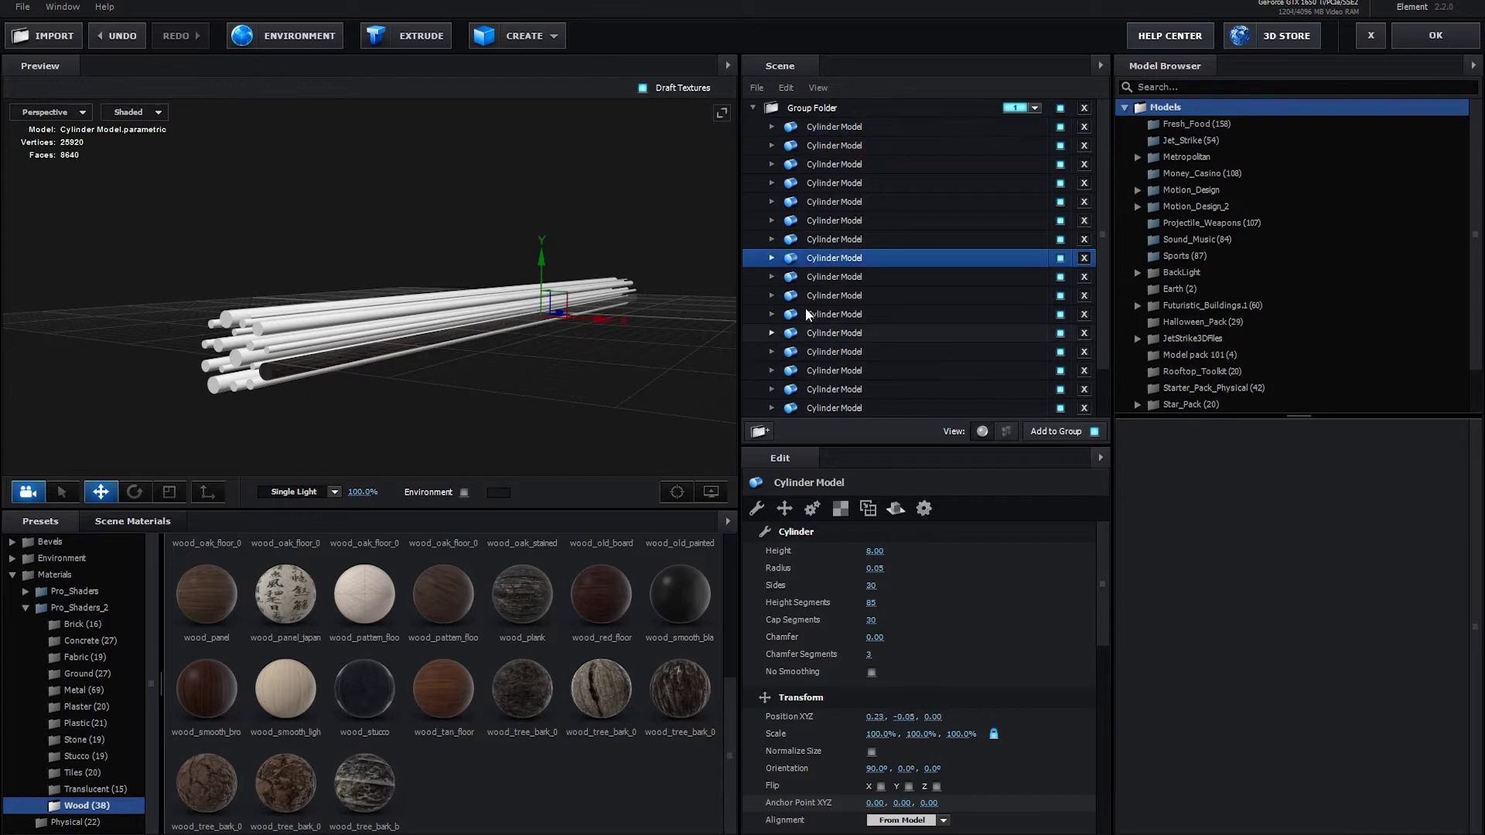
{"action": "left_click", "coordinate": [771, 259]}
{"action": "left_click", "coordinate": [922, 277]}
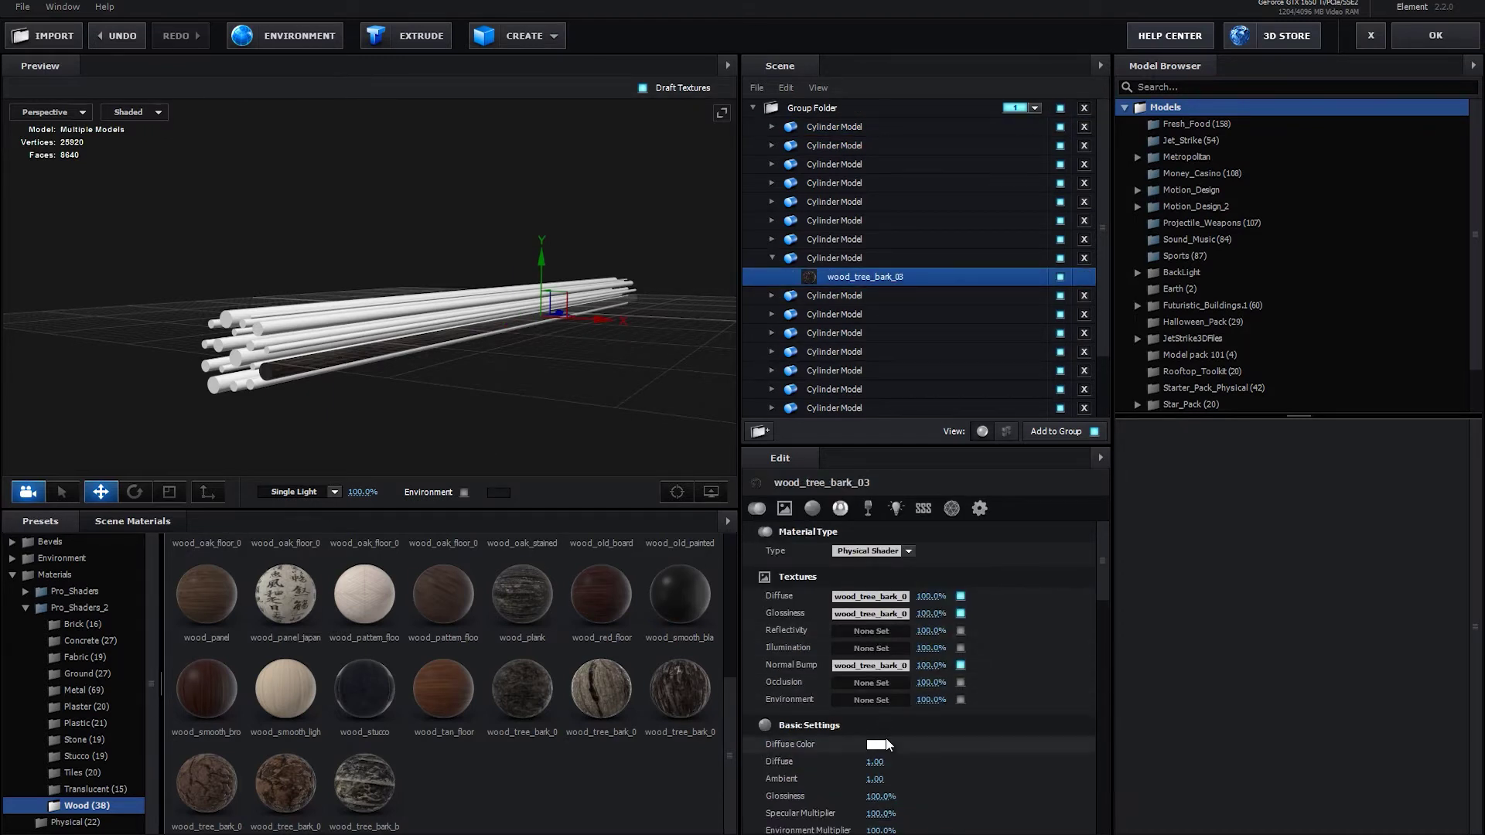
{"action": "left_click", "coordinate": [128, 520]}
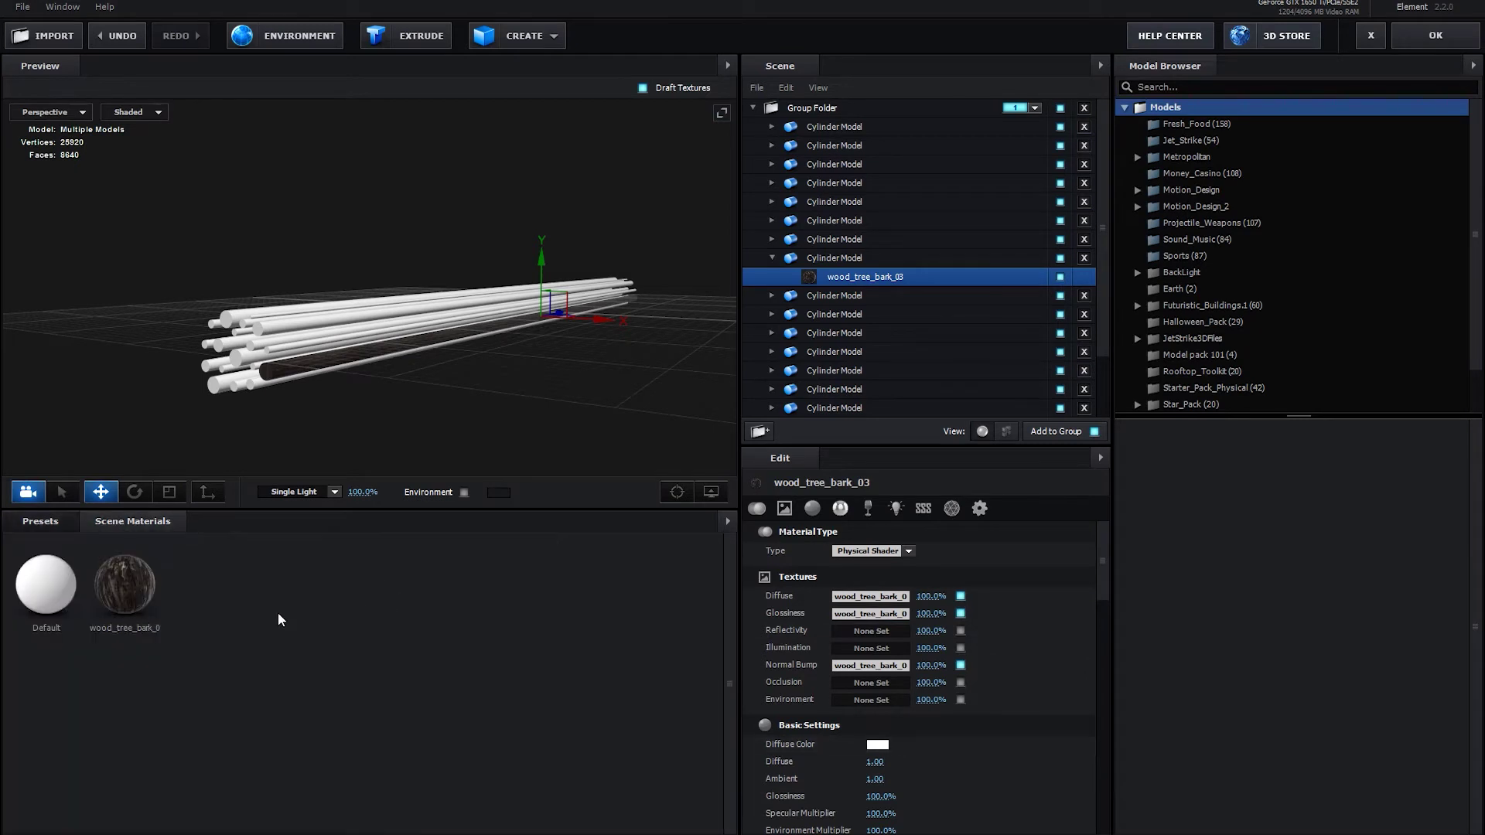
{"action": "right_click", "coordinate": [142, 599]}
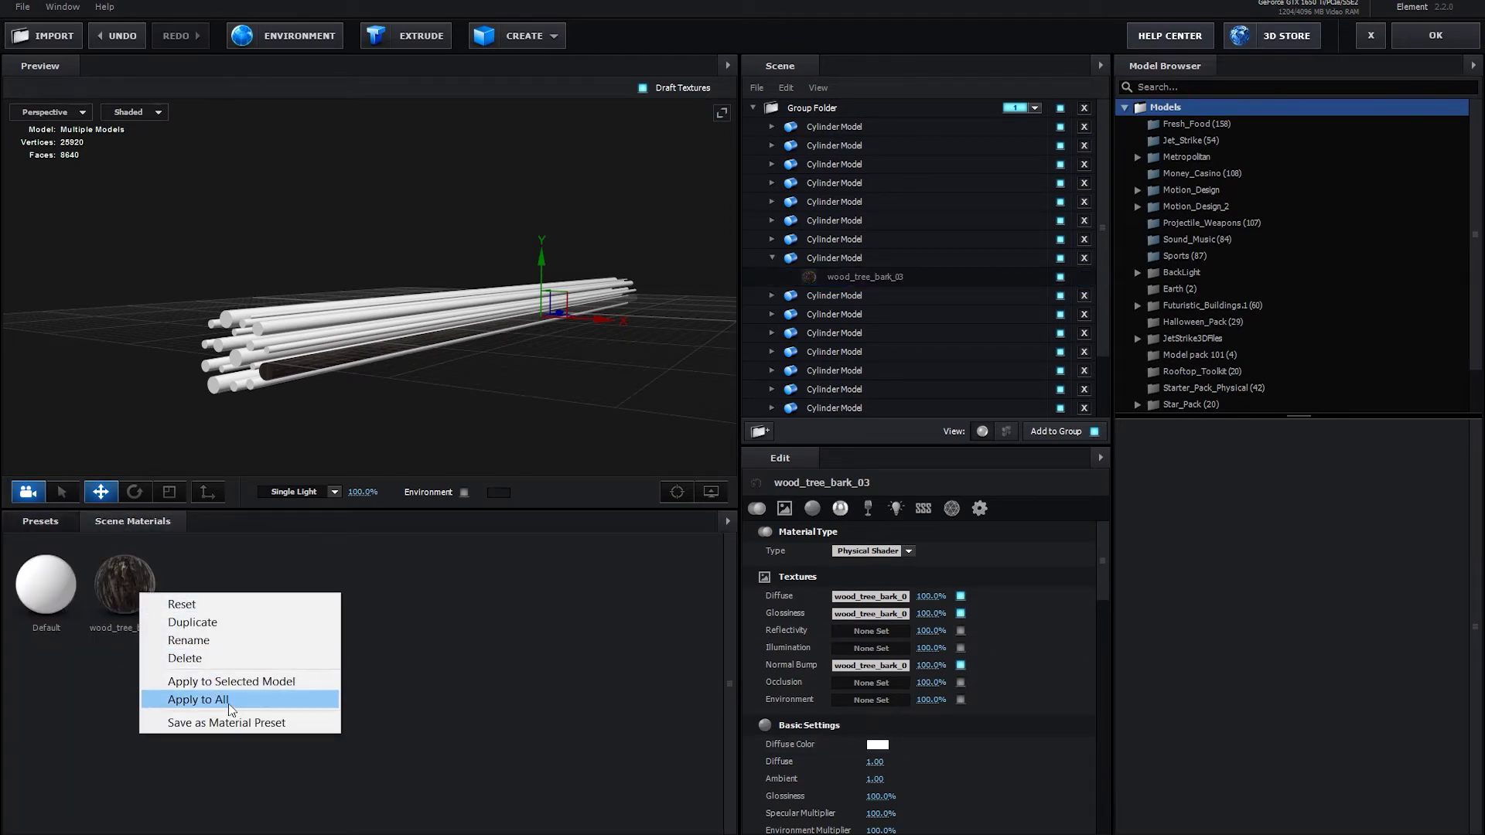
{"action": "left_click", "coordinate": [230, 700]}
Tint the bark material's diffuse colour a pale grey-green
{"action": "left_click", "coordinate": [877, 745]}
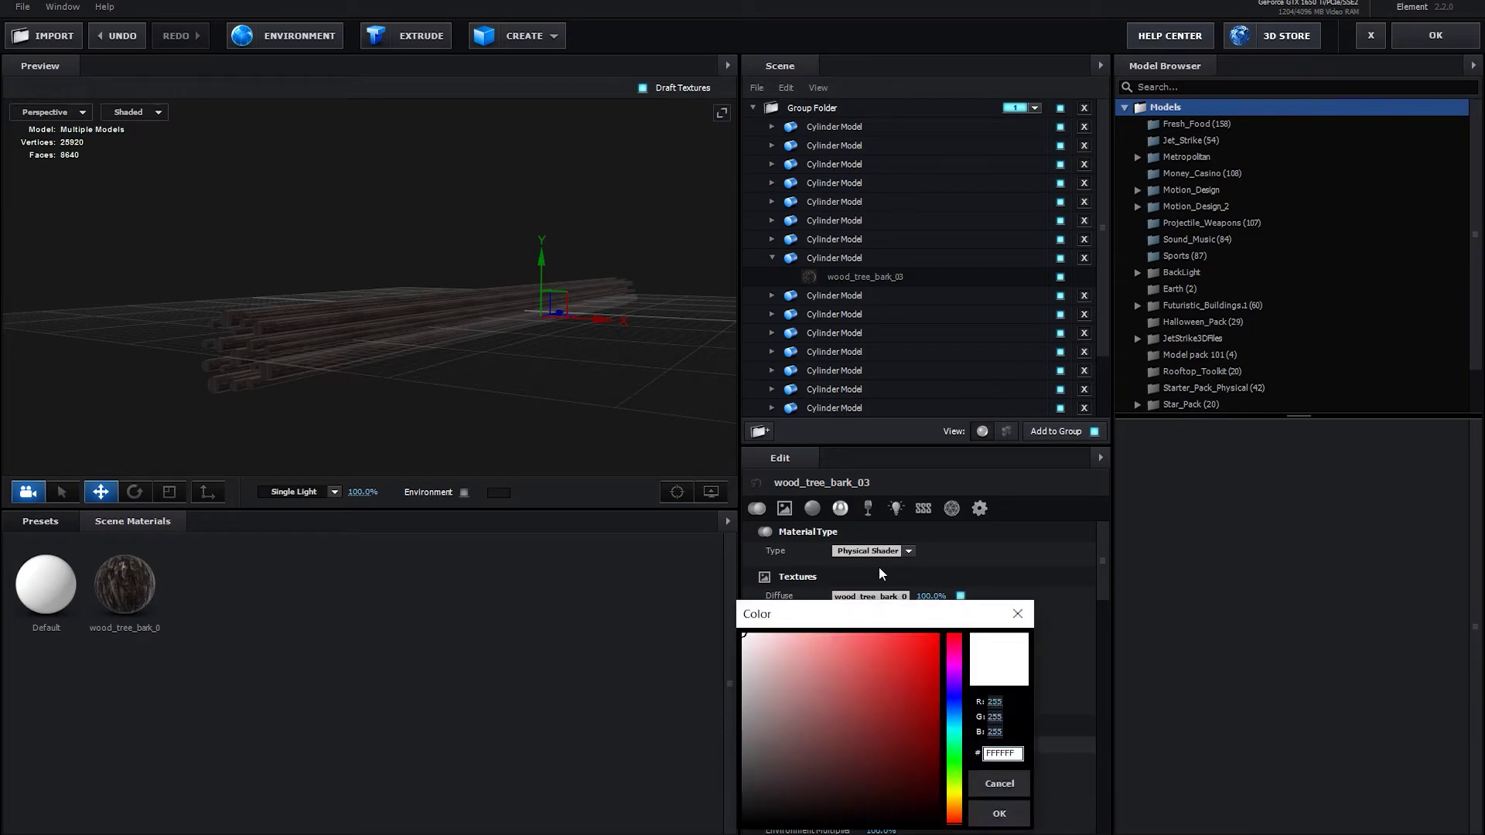
{"action": "left_click_drag", "start_coordinate": [897, 614], "coordinate": [884, 455]}
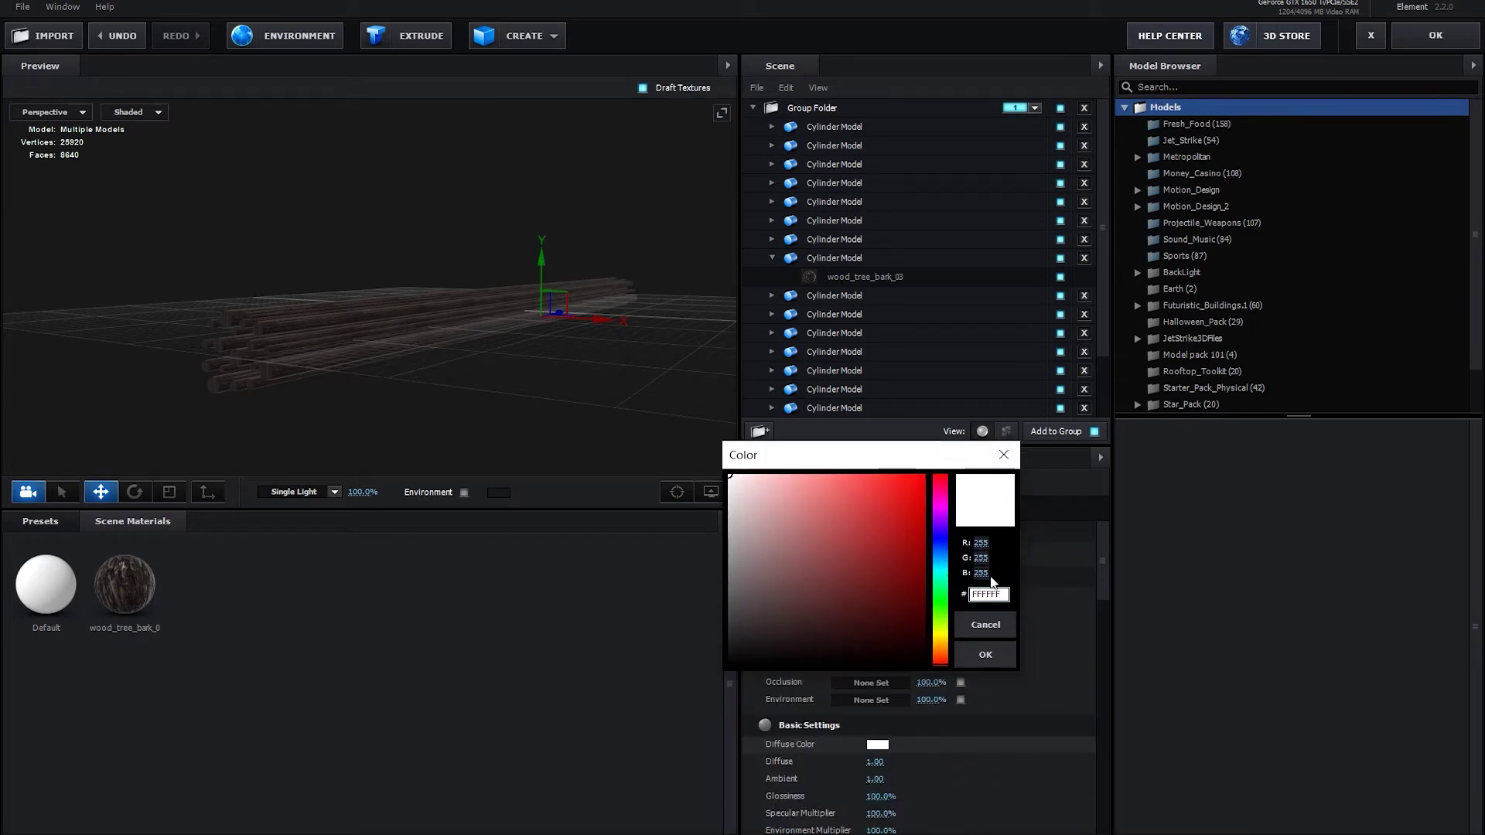
{"action": "left_click", "coordinate": [940, 601]}
{"action": "left_click", "coordinate": [941, 607]}
{"action": "left_click_drag", "start_coordinate": [751, 485], "coordinate": [743, 511]}
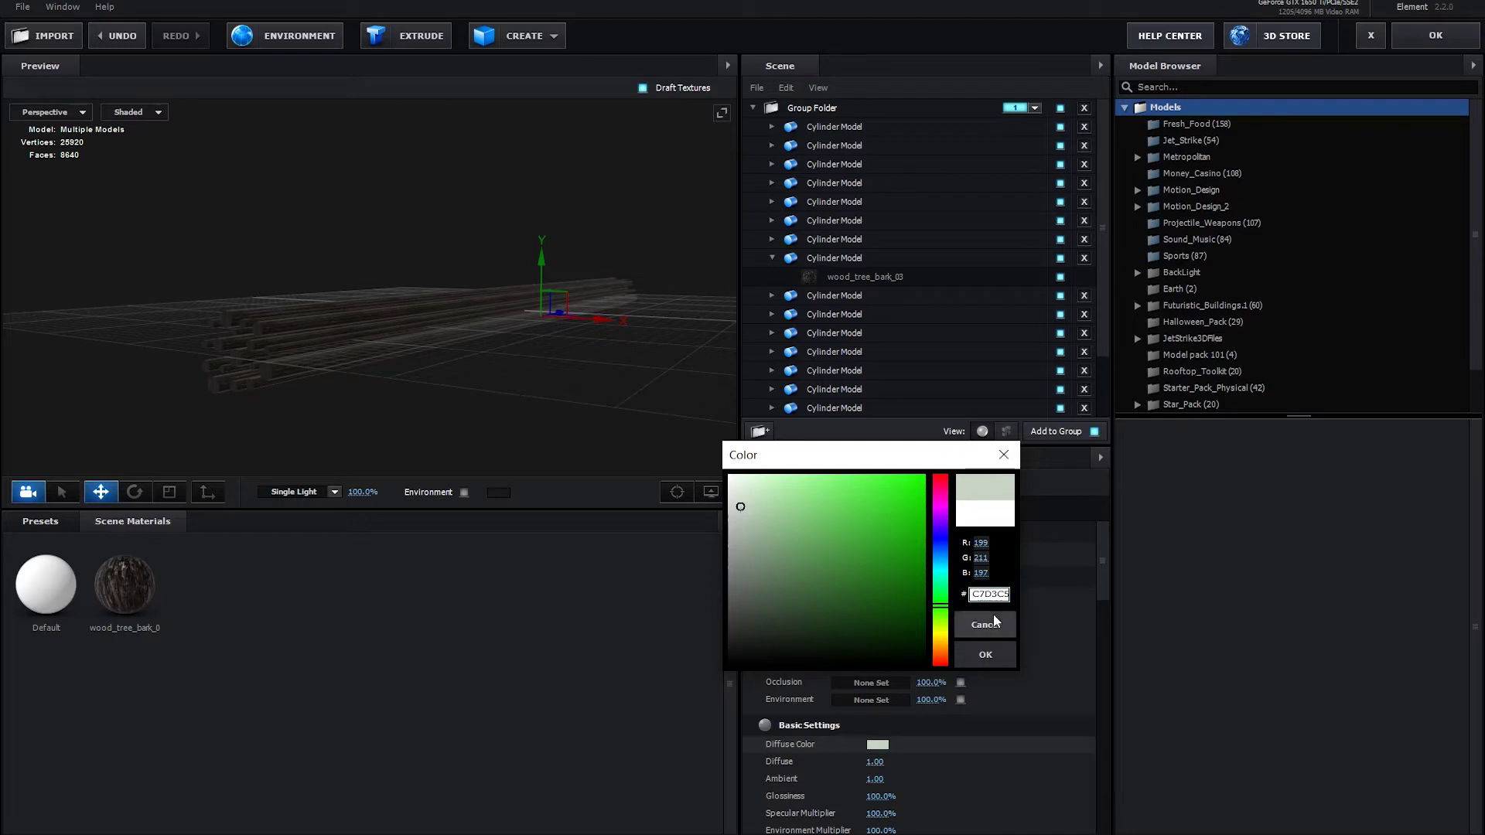
{"action": "mouse_move", "coordinate": [741, 508]}
{"action": "left_mouse_down"}
{"action": "mouse_move", "coordinate": [744, 529]}
{"action": "mouse_move", "coordinate": [735, 518]}
{"action": "left_mouse_up"}
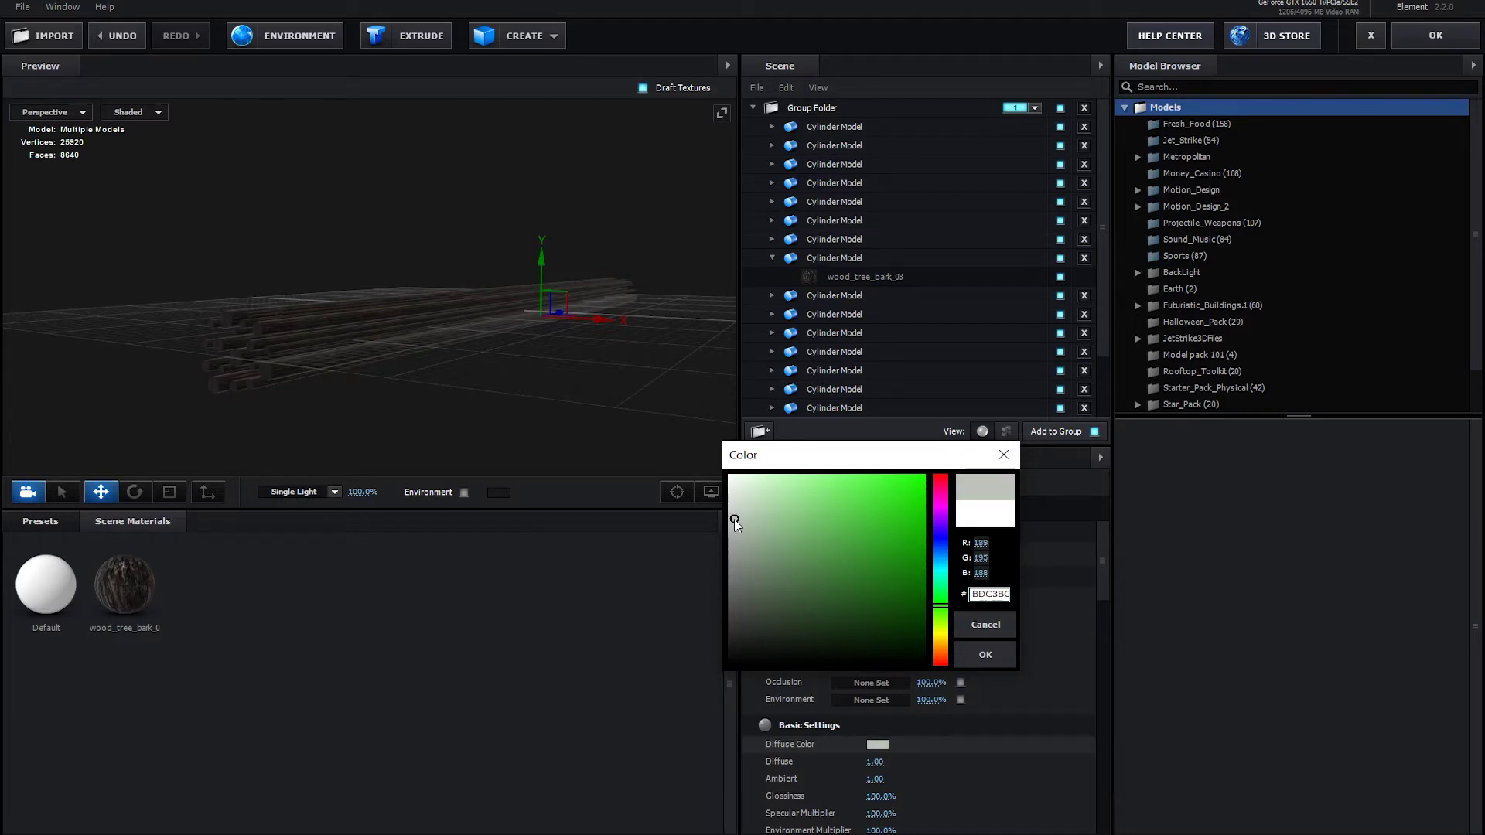
{"action": "left_click", "coordinate": [986, 655]}
{"action": "left_click_drag", "start_coordinate": [421, 298], "coordinate": [400, 383]}
Load the V1_Environment preset and enable environment lighting in the preview
{"action": "left_click", "coordinate": [26, 521]}
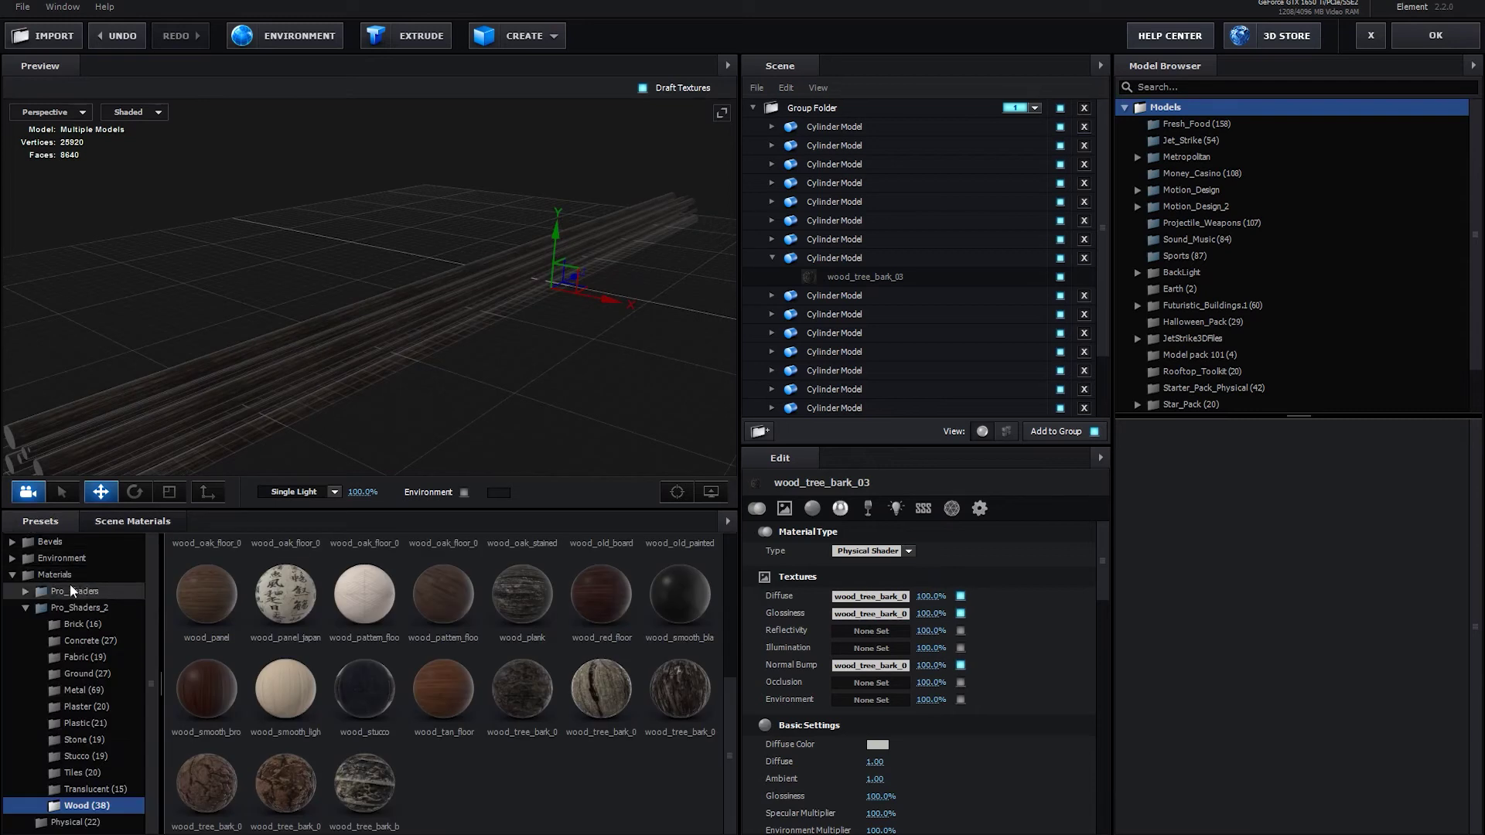
{"action": "left_click", "coordinate": [63, 559]}
{"action": "left_click", "coordinate": [103, 588]}
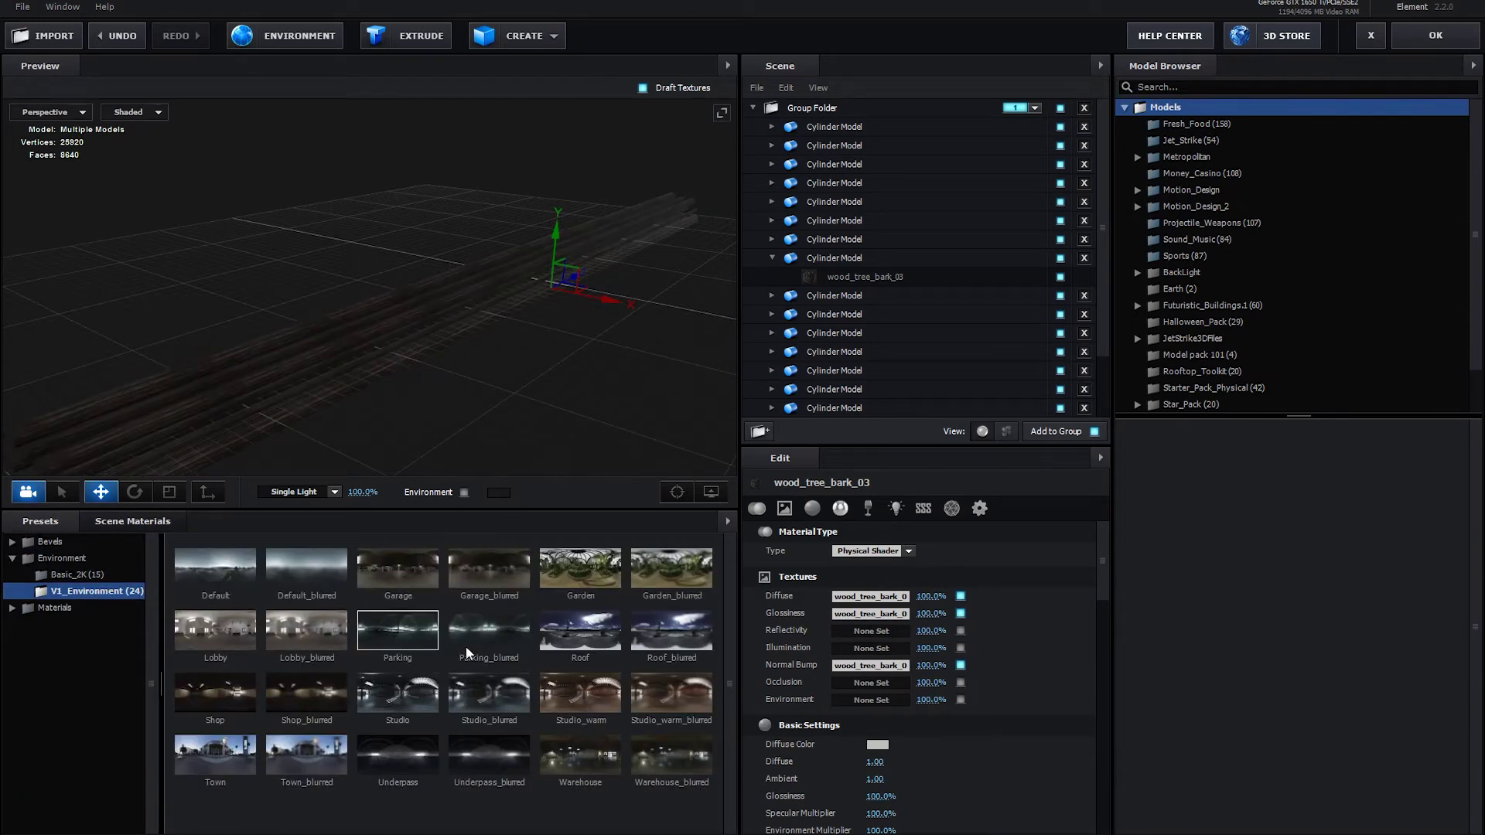
{"action": "left_click", "coordinate": [464, 493]}
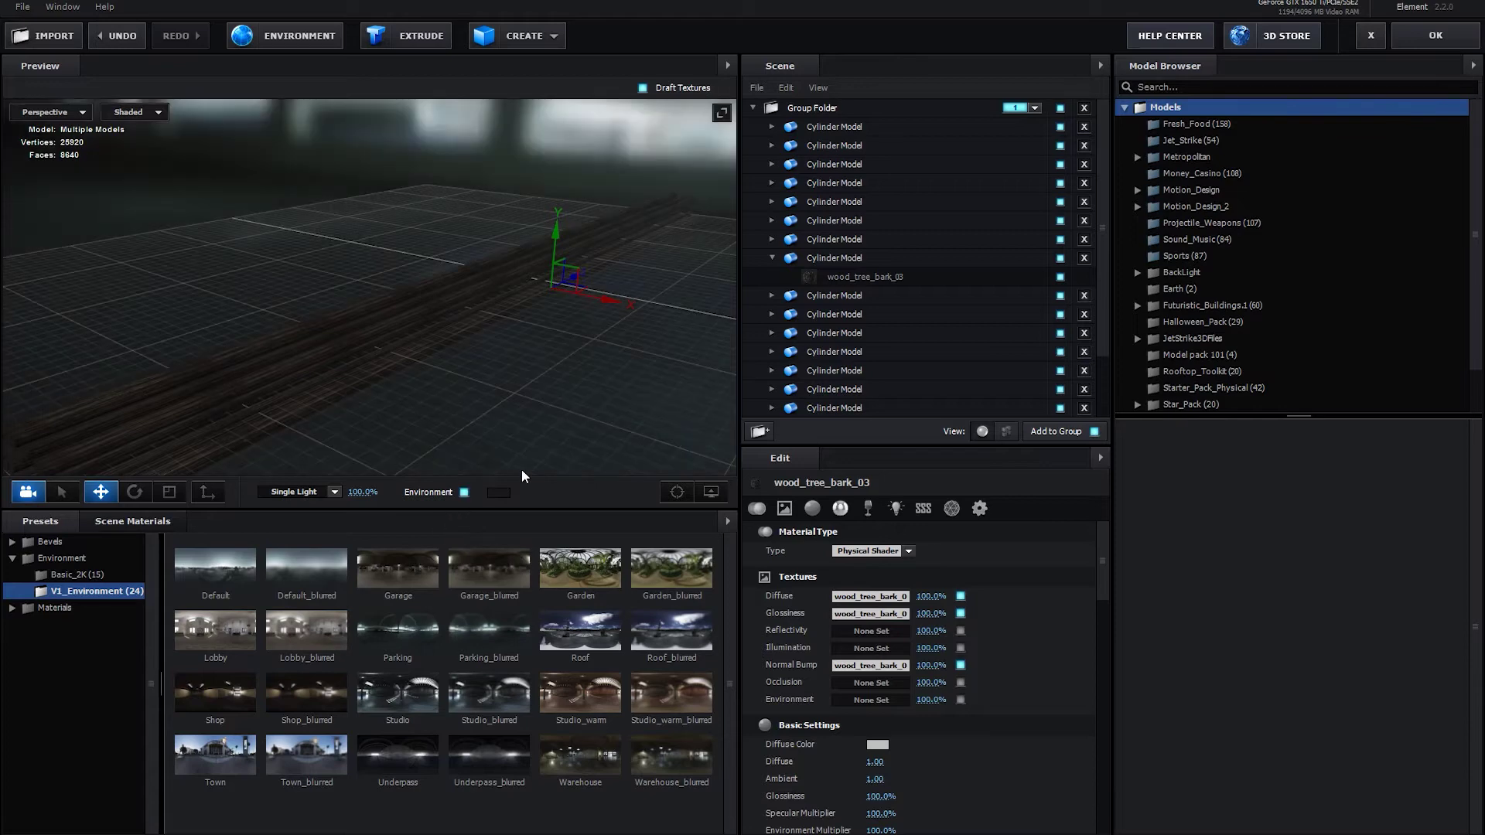
{"action": "left_click_drag", "start_coordinate": [593, 402], "coordinate": [455, 466]}
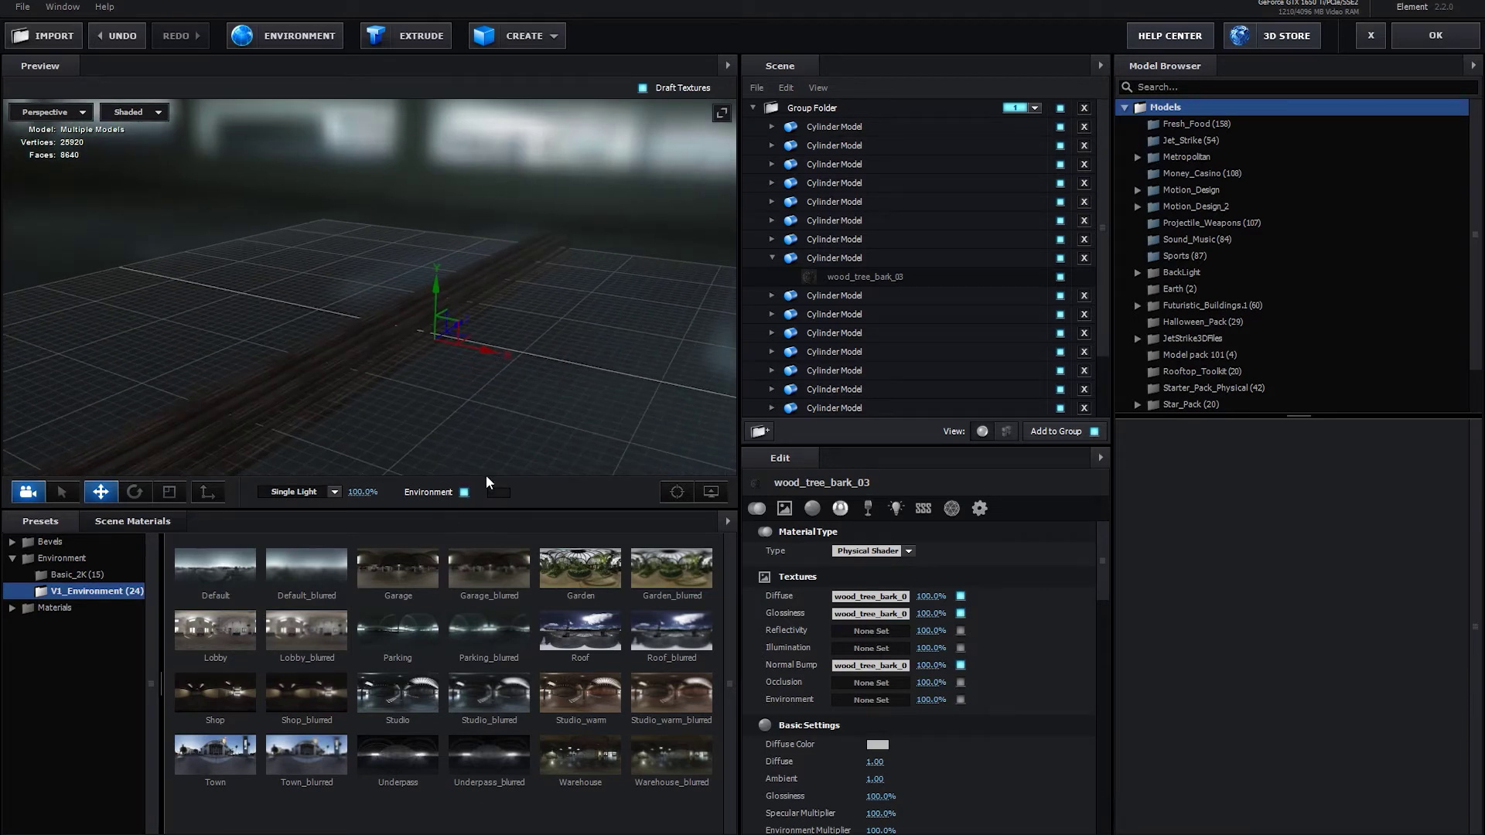
Leave Scene Setup and add Camera 1 using the 28mm lens preset
{"action": "left_click", "coordinate": [1428, 30]}
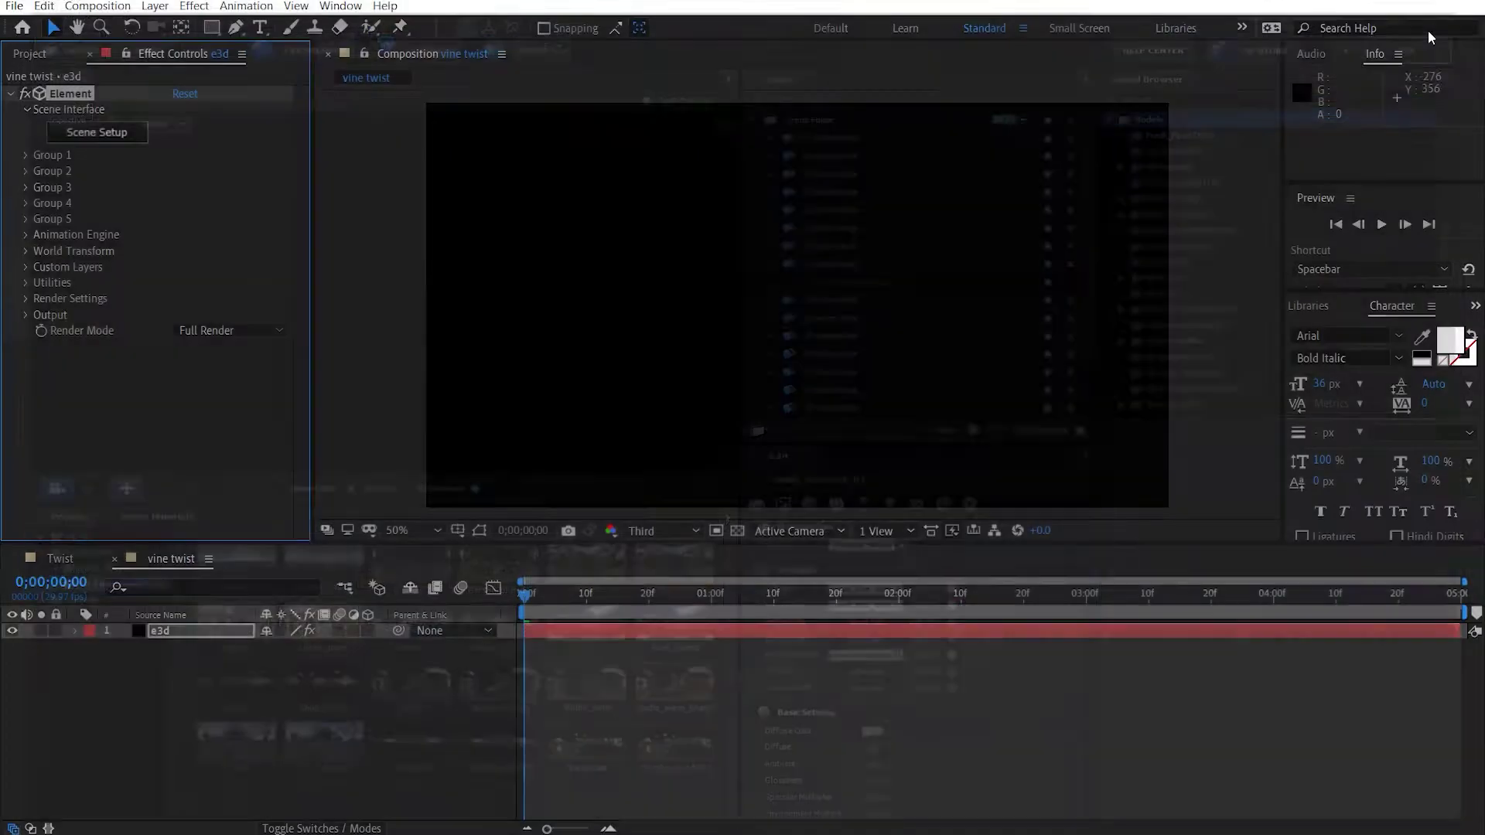
{"action": "left_click", "coordinate": [236, 706]}
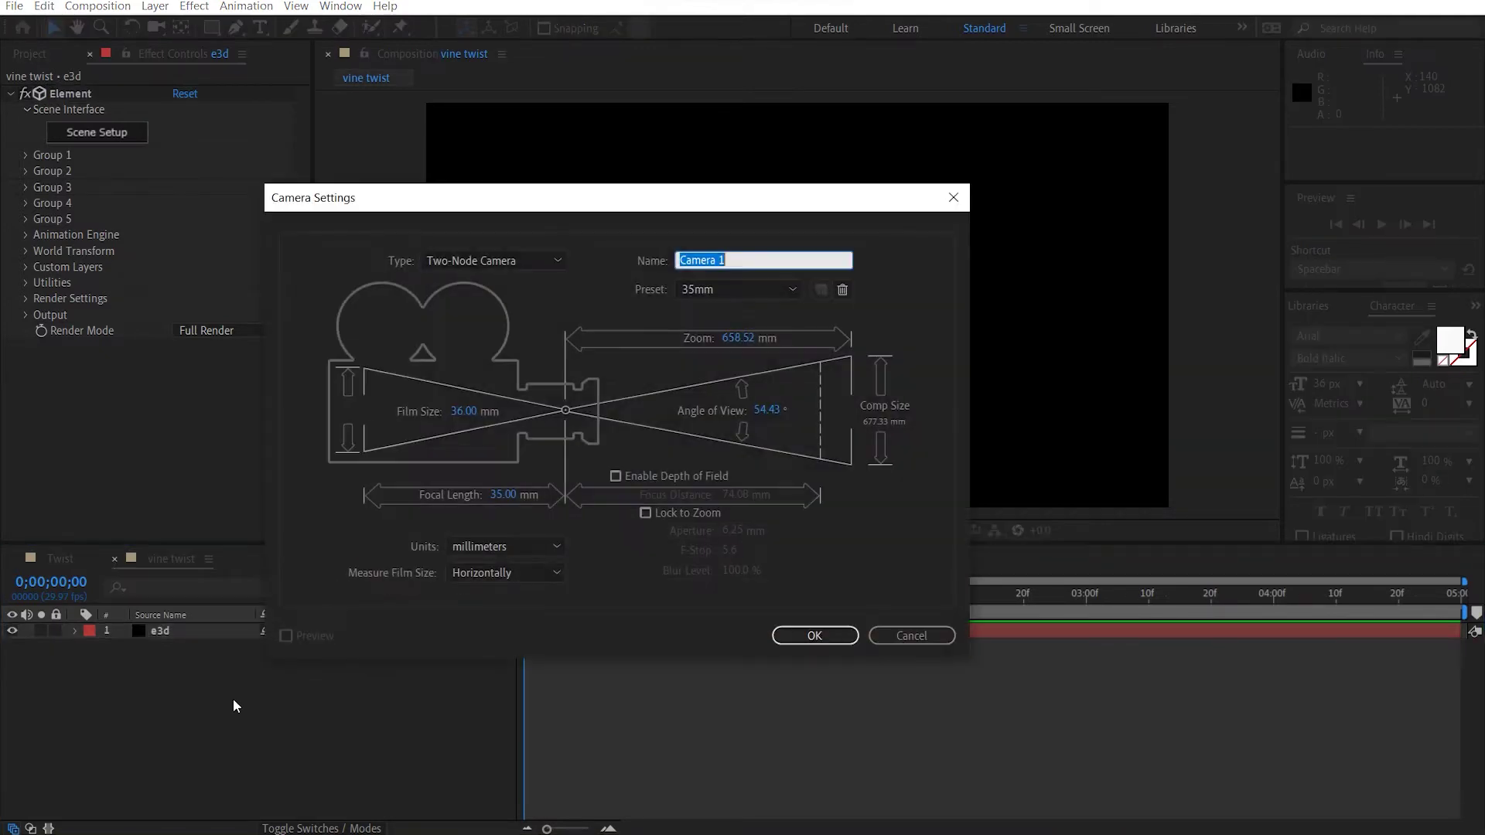
{"action": "left_click", "coordinate": [726, 290]}
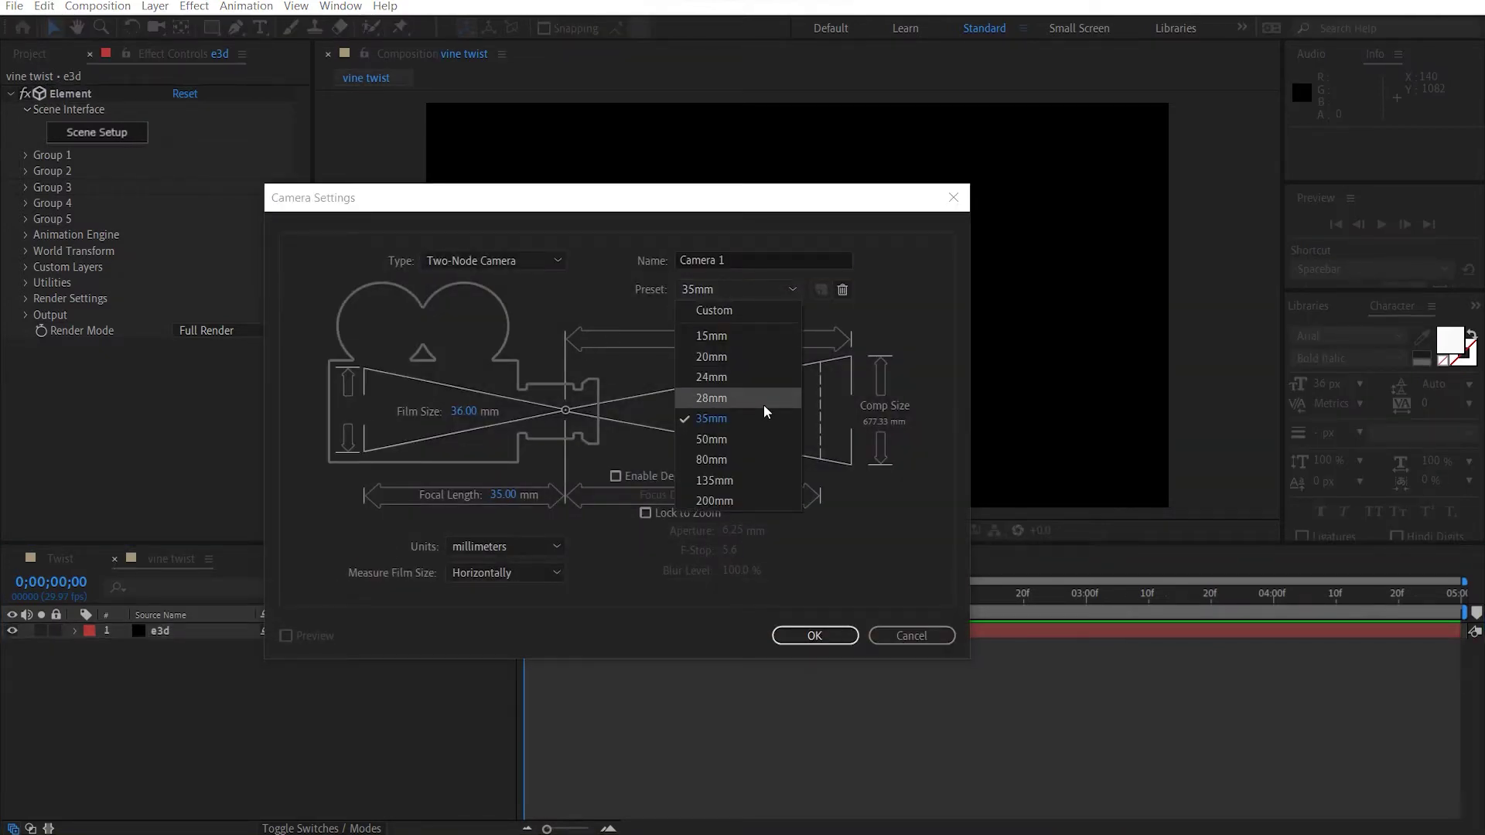
{"action": "left_click", "coordinate": [764, 404]}
{"action": "left_click", "coordinate": [816, 635]}
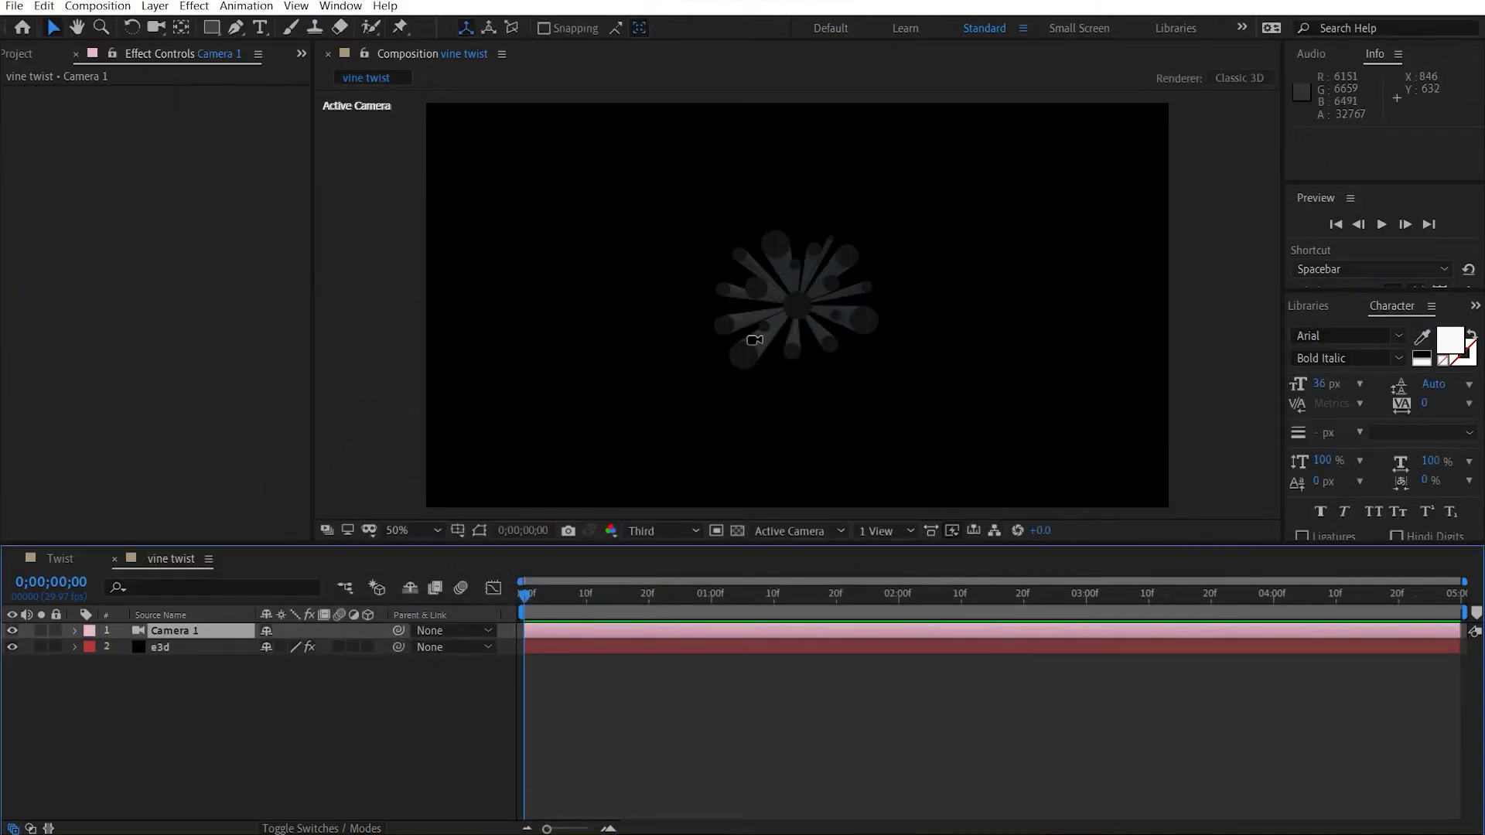
{"action": "left_click", "coordinate": [178, 647]}
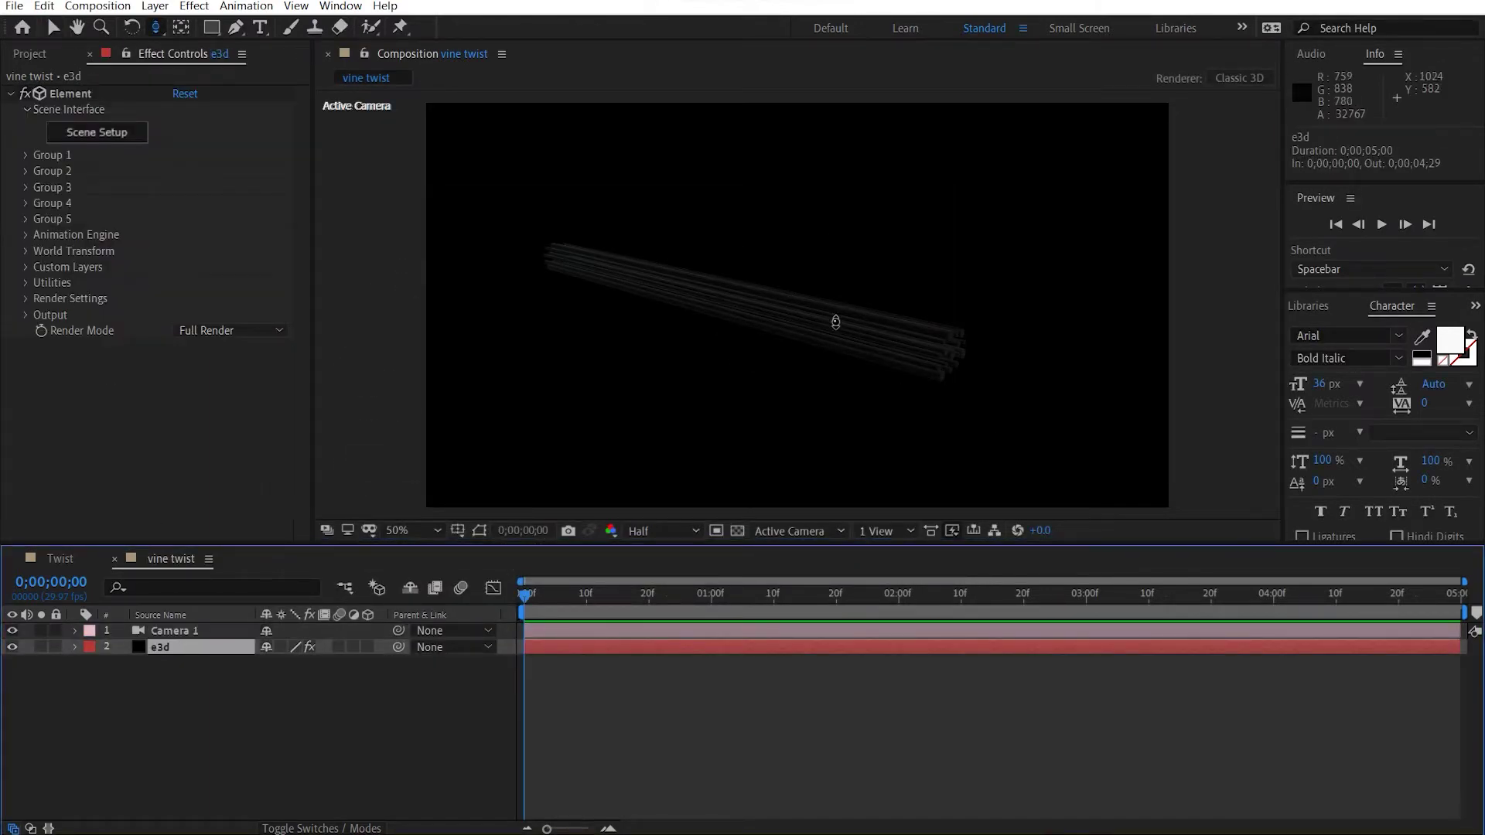
{"action": "left_click", "coordinate": [253, 701]}
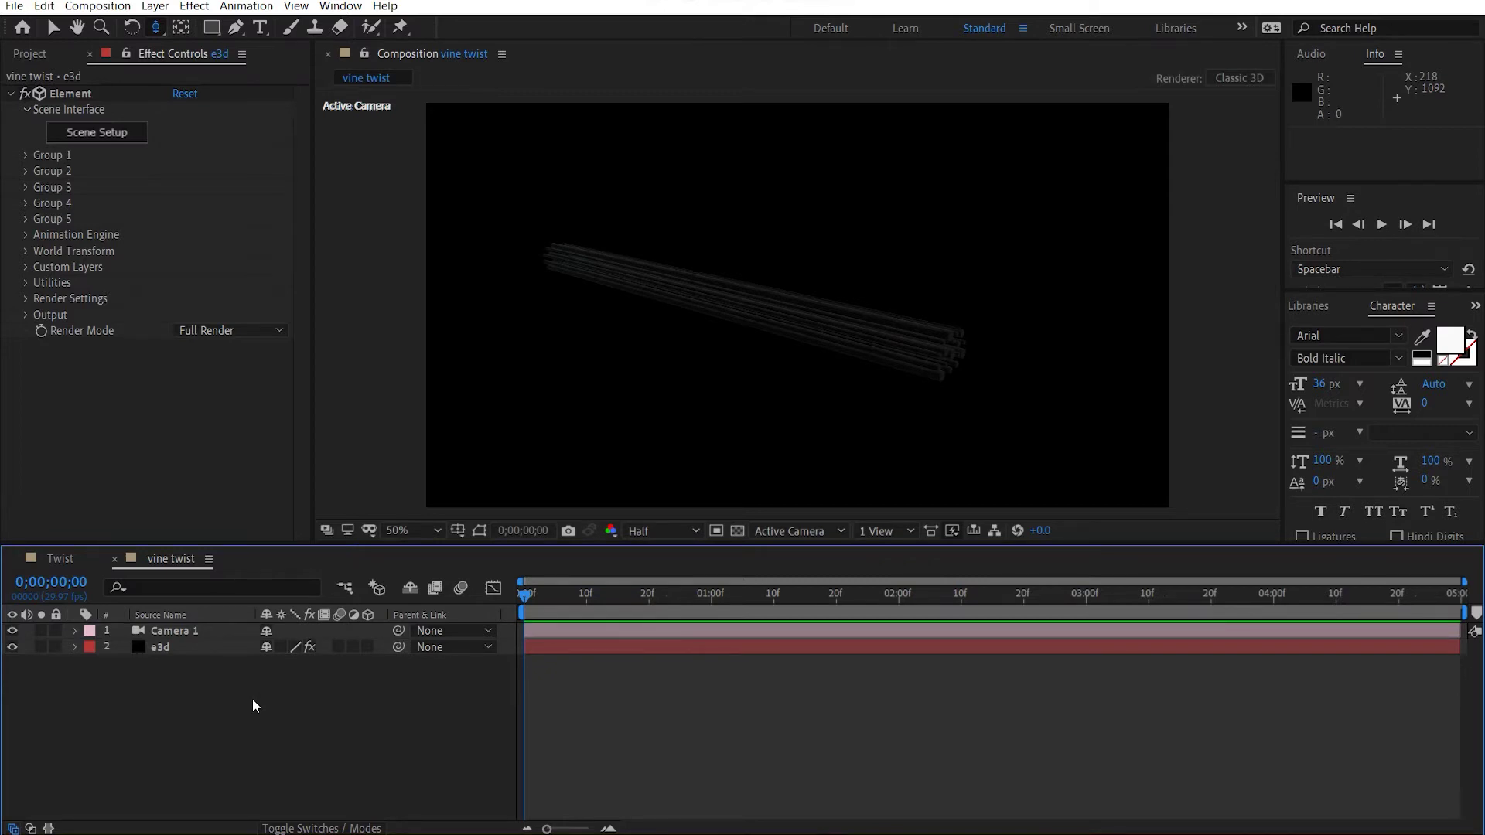
{"action": "key", "text": "ctrl+alt+shift+l"}
Create a parallel light with a pale cream colour and intensity above 400%
{"action": "left_click", "coordinate": [796, 241]}
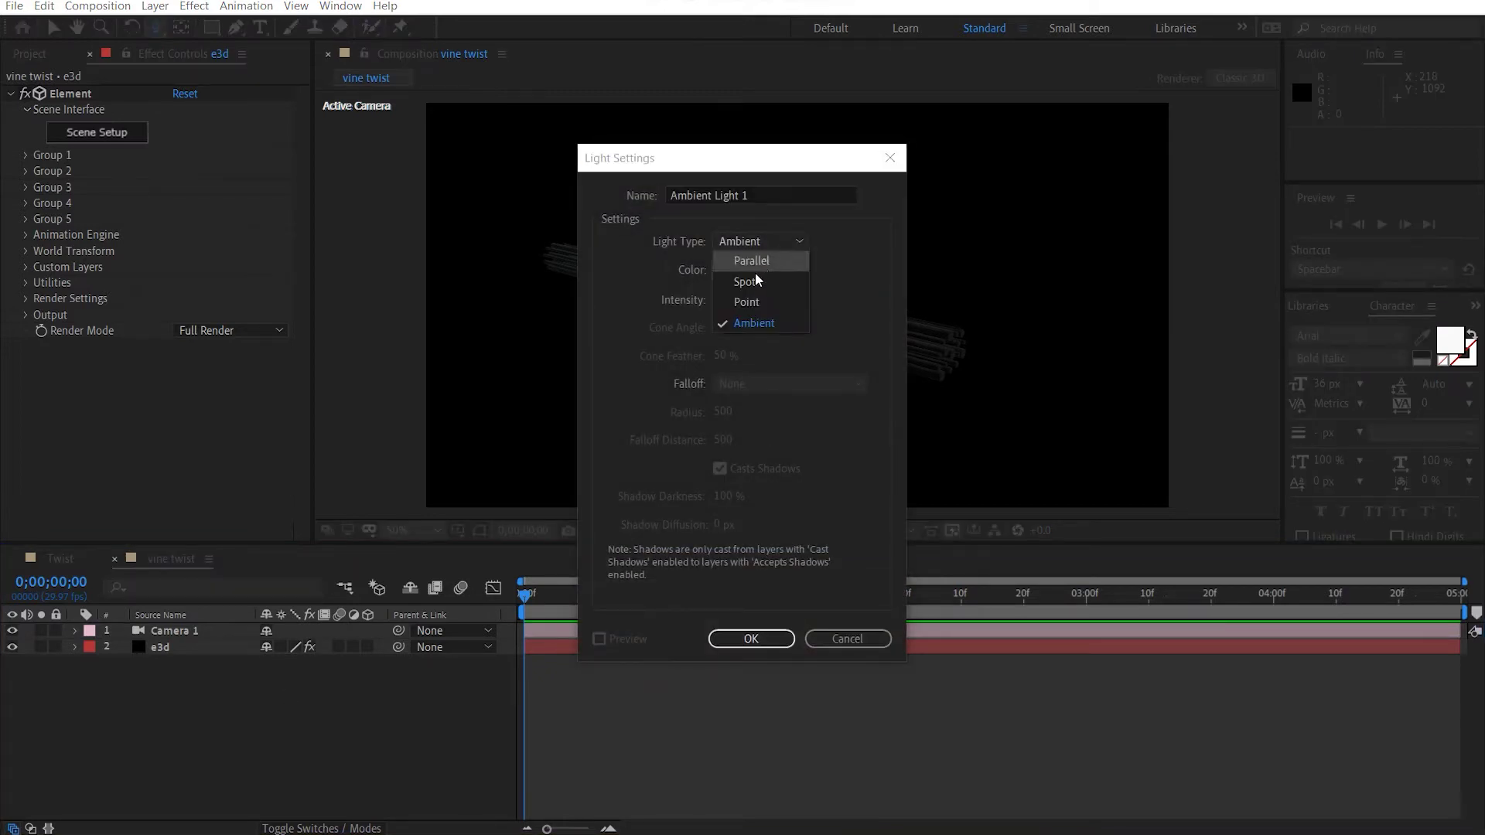
{"action": "left_click", "coordinate": [751, 262]}
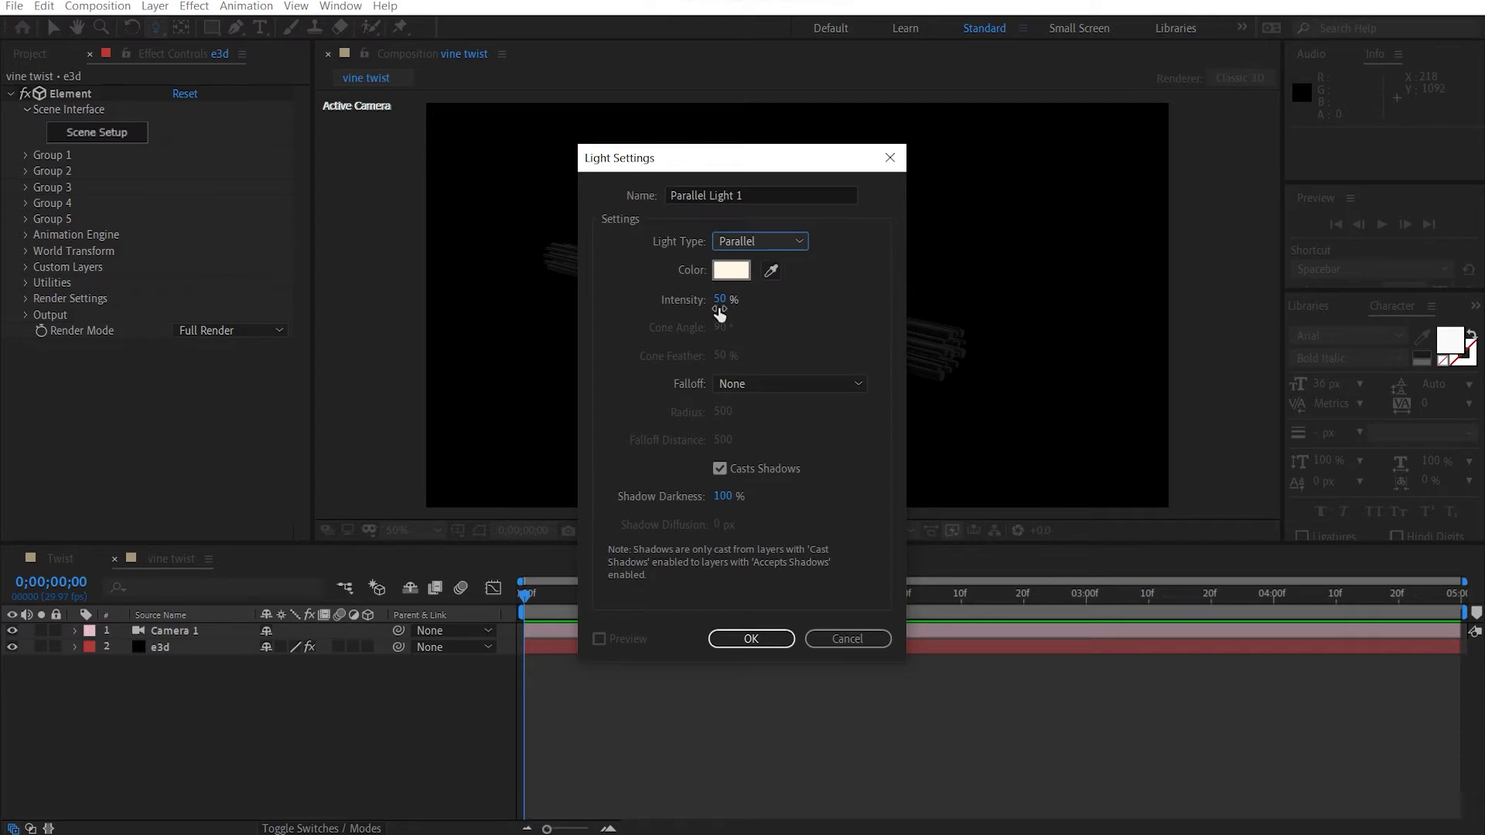
{"action": "left_click_drag", "start_coordinate": [721, 300], "coordinate": [1207, 317]}
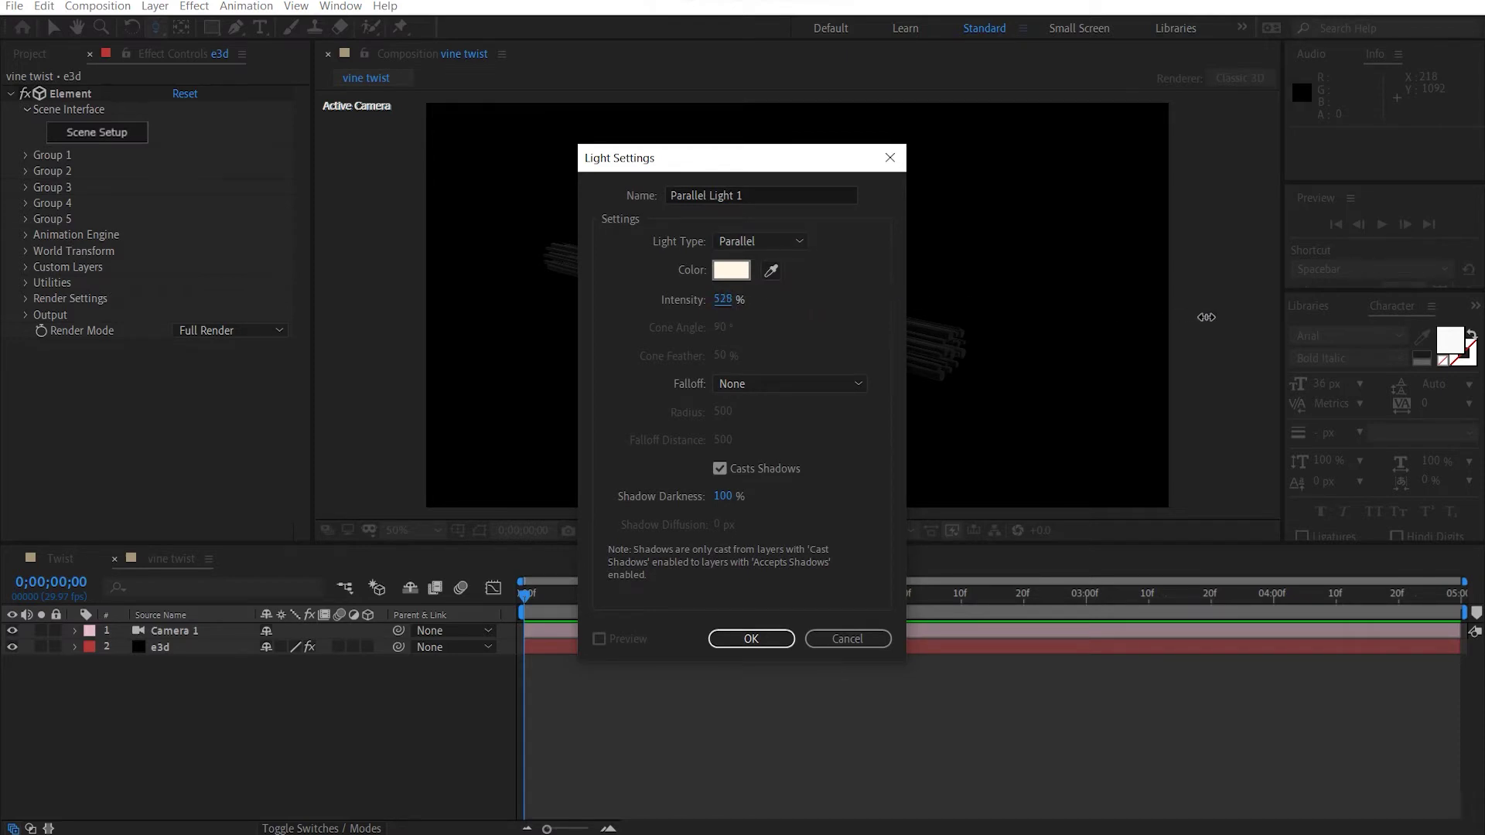
{"action": "left_click", "coordinate": [731, 270]}
{"action": "left_click_drag", "start_coordinate": [81, 197], "coordinate": [57, 168]}
{"action": "left_click", "coordinate": [465, 175]}
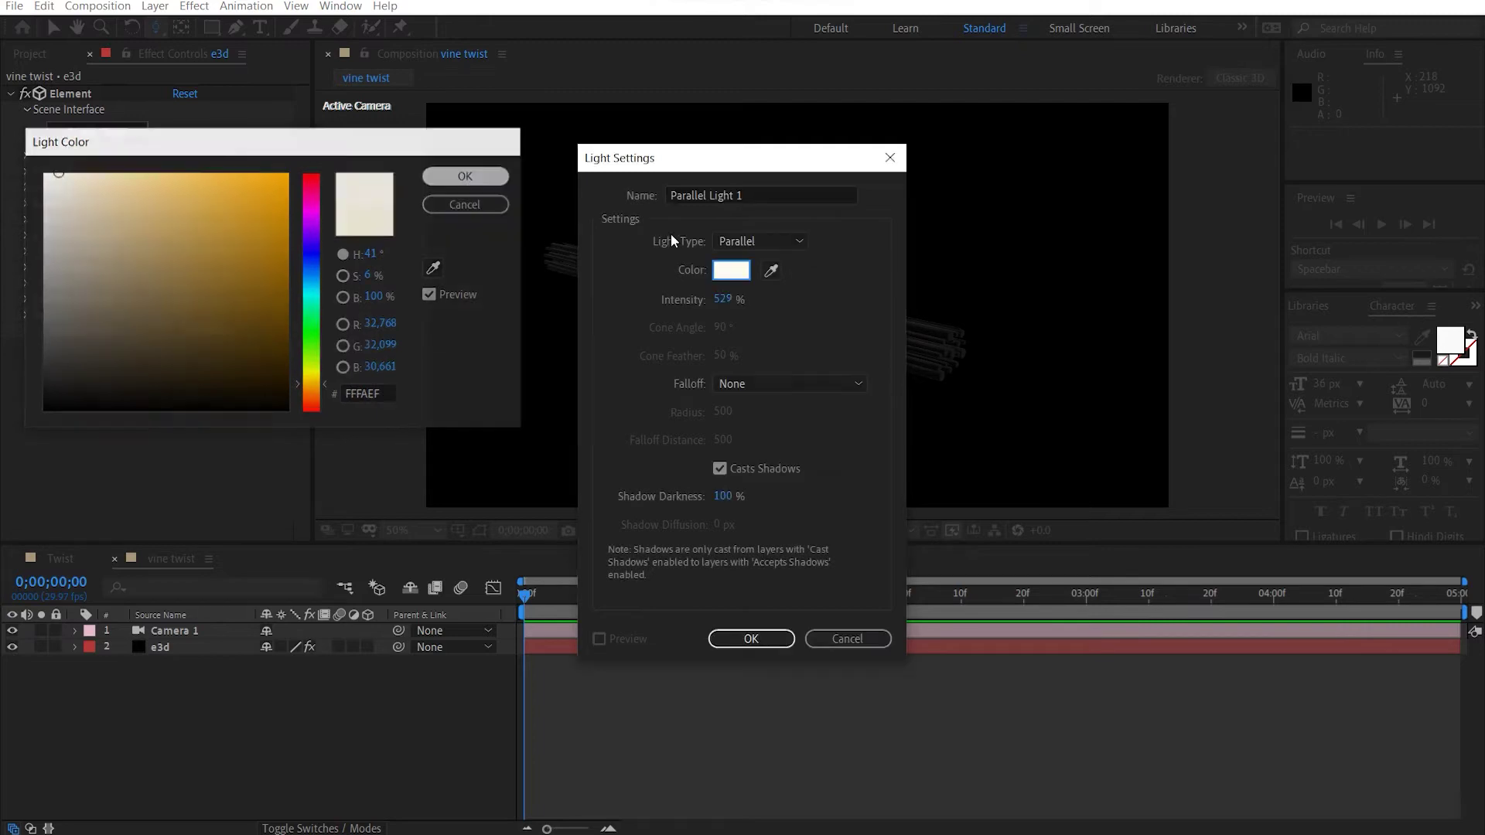
{"action": "left_click", "coordinate": [719, 299]}
{"action": "key", "text": "Return"}
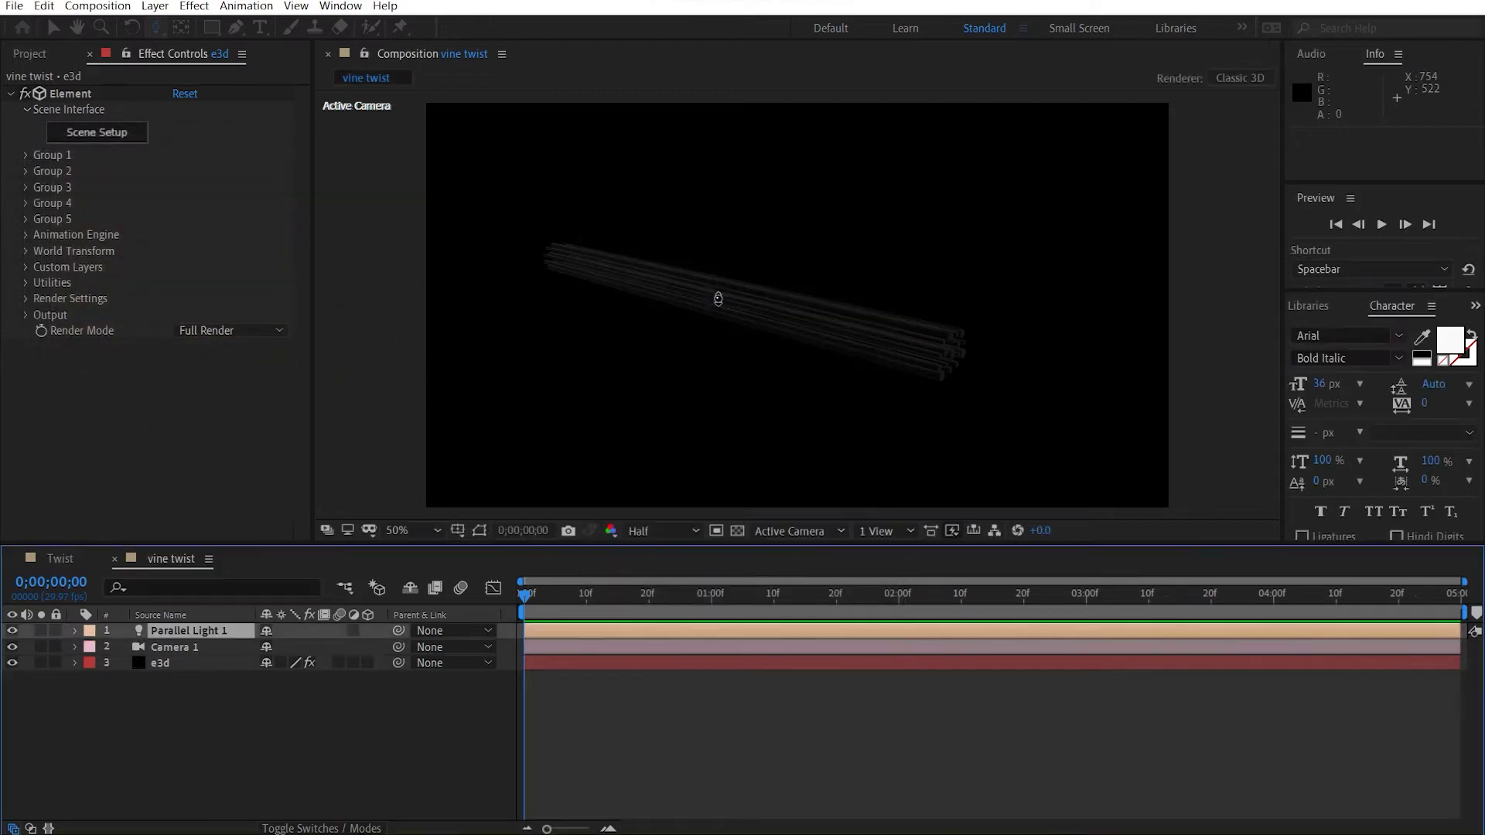
Move Parallel Light 1 toward the frame's left and recentre the bundle in view
{"action": "key", "text": "v"}
{"action": "left_click", "coordinate": [480, 529]}
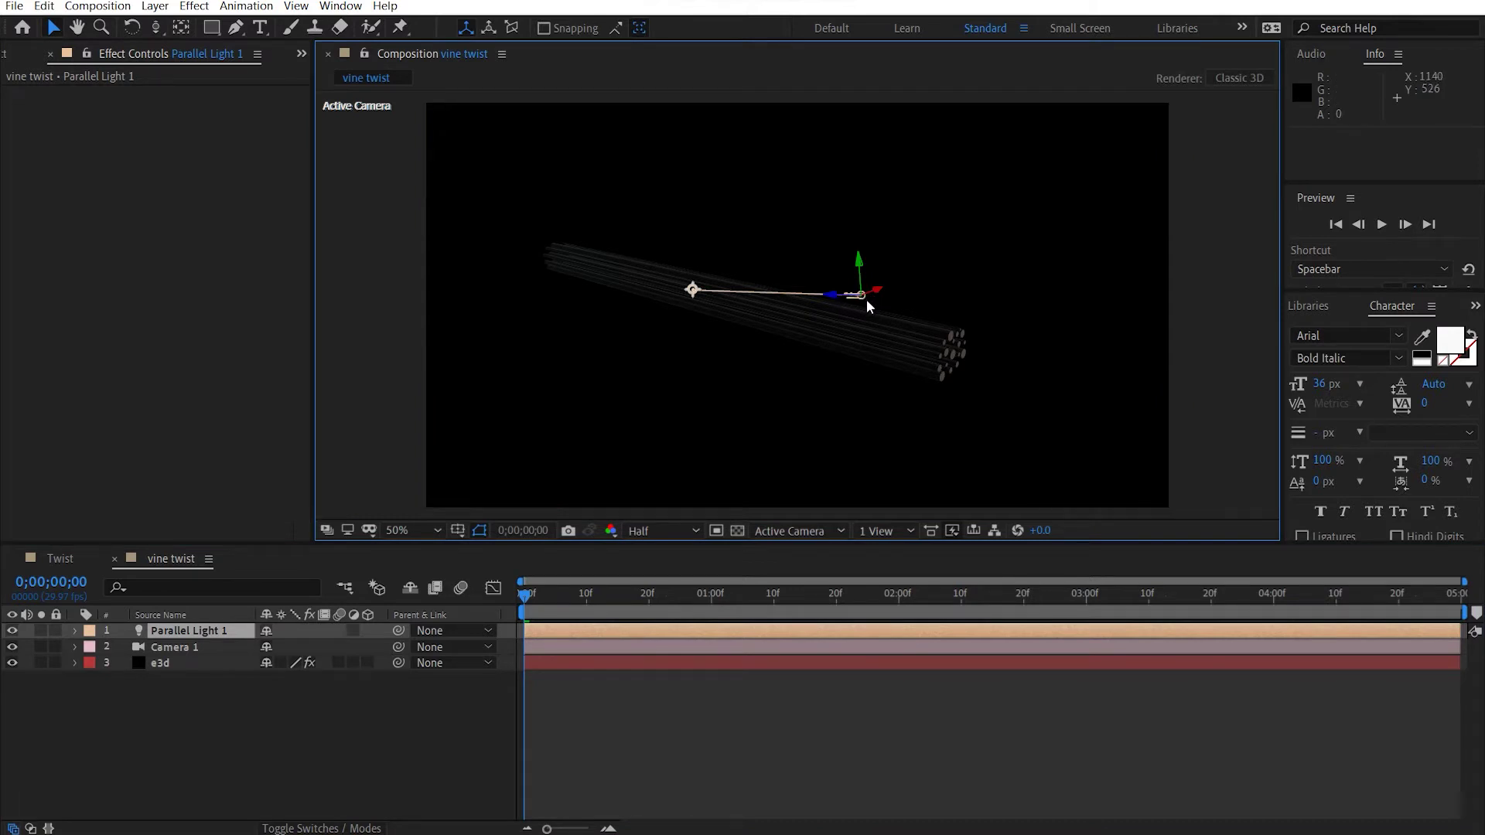
{"action": "left_click_drag", "start_coordinate": [867, 299], "coordinate": [335, 248]}
{"action": "key", "text": "h"}
{"action": "scroll", "coordinate": [757, 313], "scroll_direction": "up", "scroll_amount": 2}
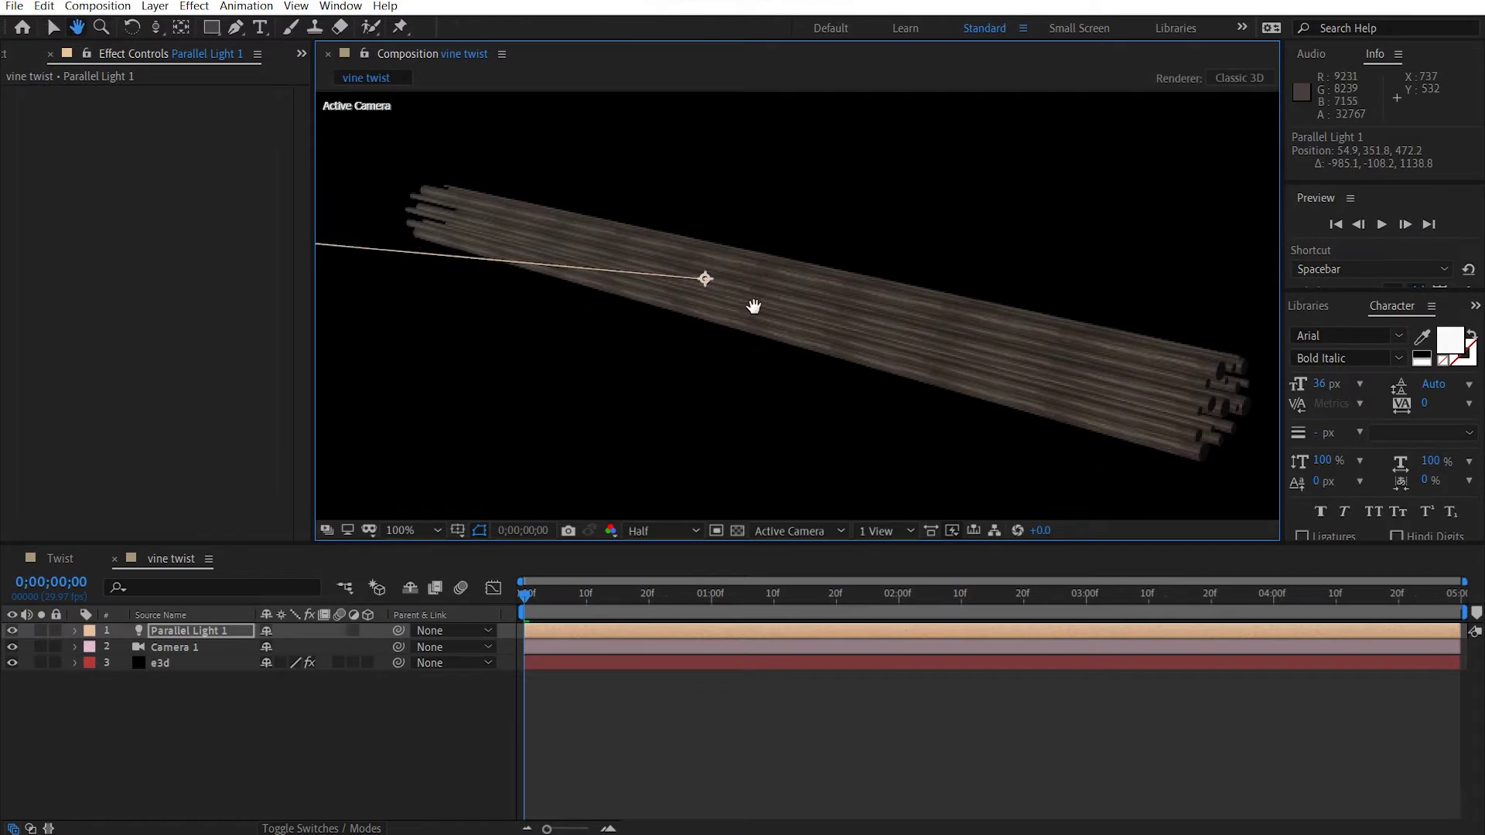
{"action": "scroll", "coordinate": [758, 308], "scroll_direction": "down", "scroll_amount": 2}
{"action": "scroll", "coordinate": [770, 276], "scroll_direction": "up", "scroll_amount": 2}
{"action": "left_click_drag", "start_coordinate": [771, 276], "coordinate": [847, 315]}
{"action": "key", "text": "v"}
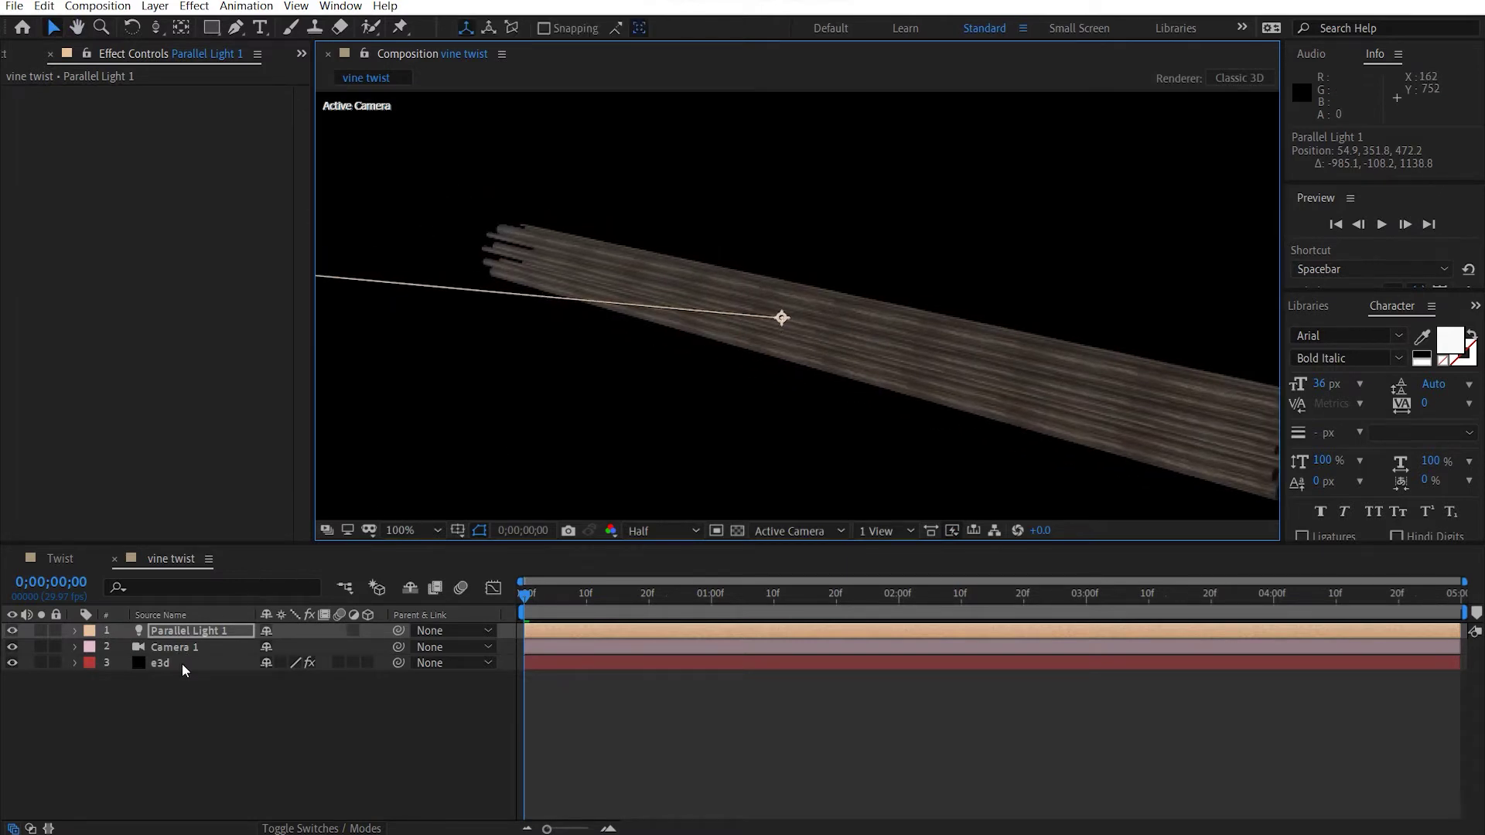
{"action": "left_click", "coordinate": [182, 664]}
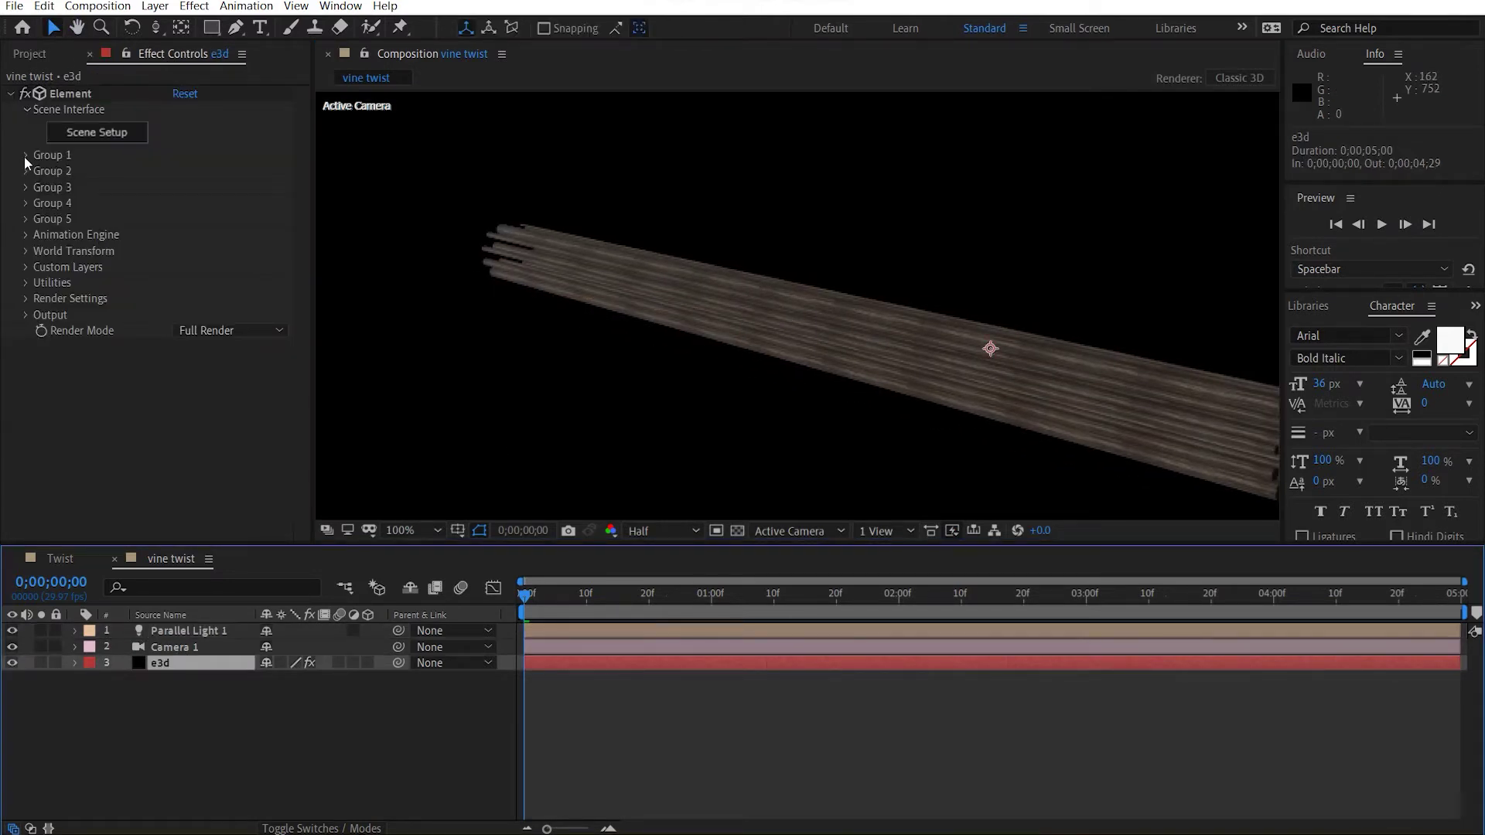
Duplicate Parallel Light 1, move the copy to the top right and set intensity 200%
{"action": "left_click", "coordinate": [202, 632]}
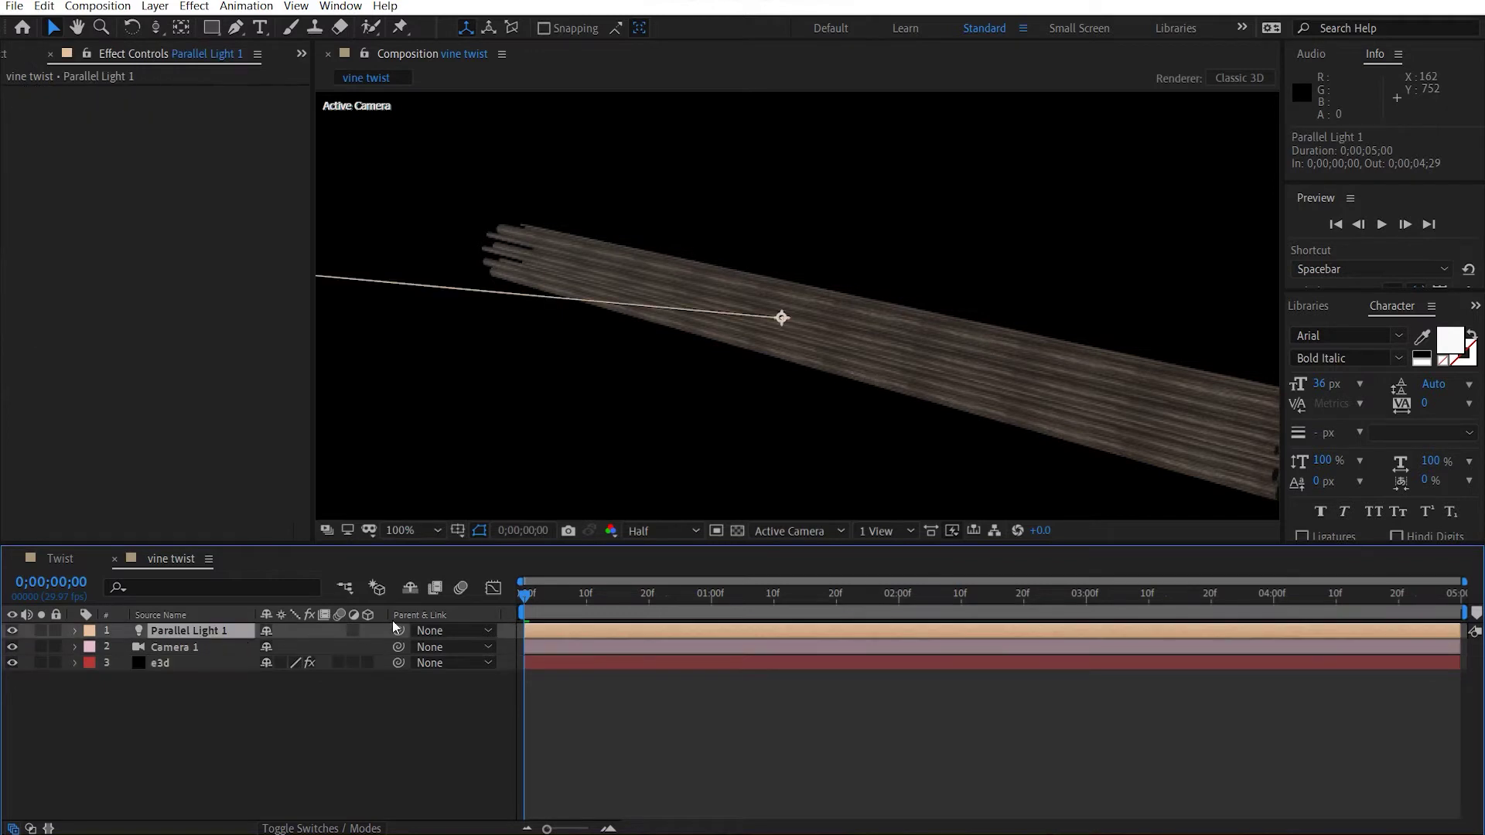
{"action": "key", "text": "ctrl+d"}
{"action": "scroll", "coordinate": [741, 317], "scroll_direction": "down", "scroll_amount": 2}
{"action": "left_click_drag", "start_coordinate": [430, 285], "coordinate": [987, 122]}
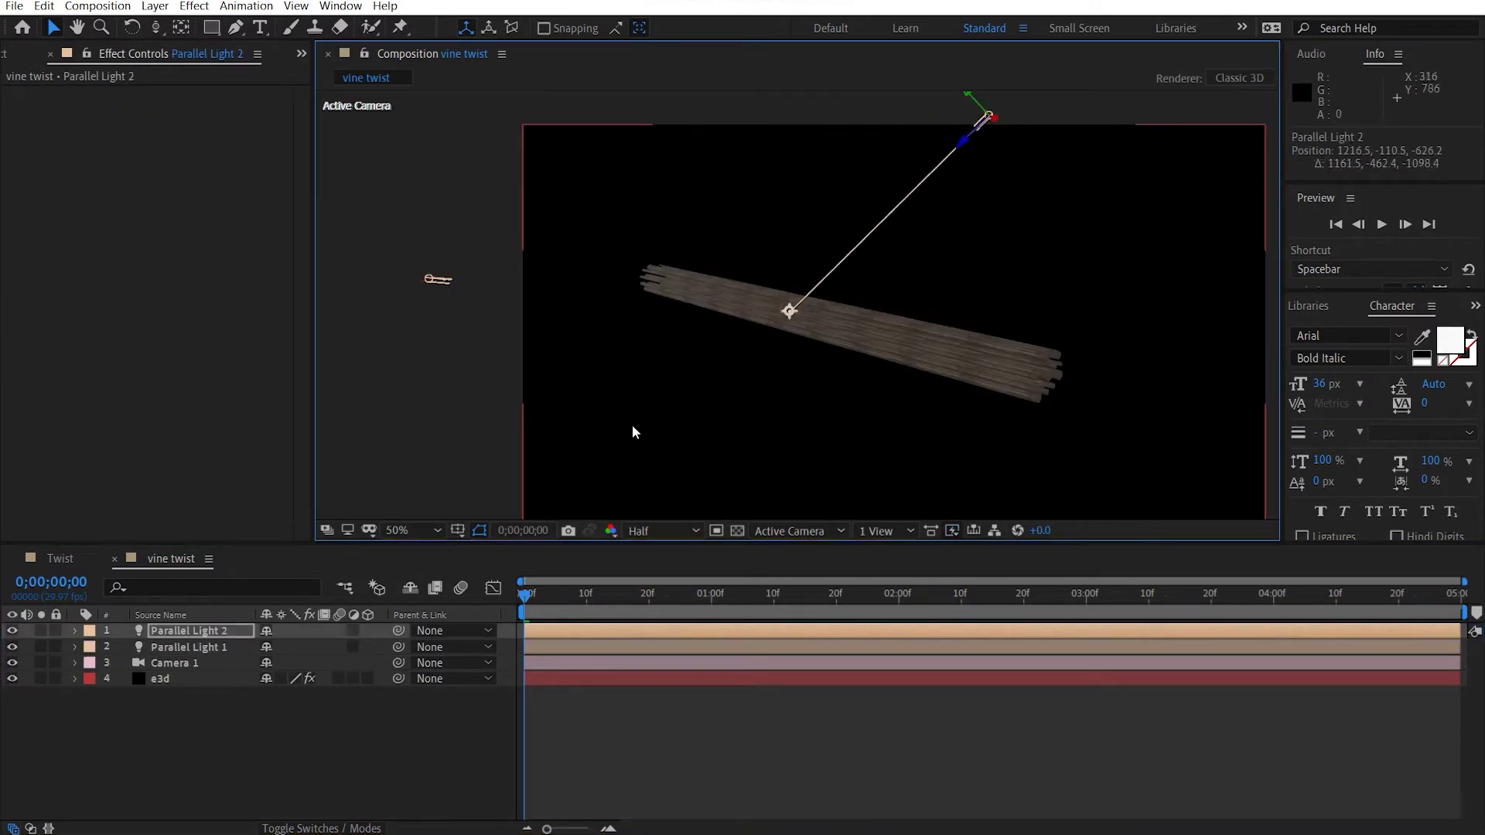
{"action": "key", "text": "t"}
{"action": "left_click", "coordinate": [274, 663]}
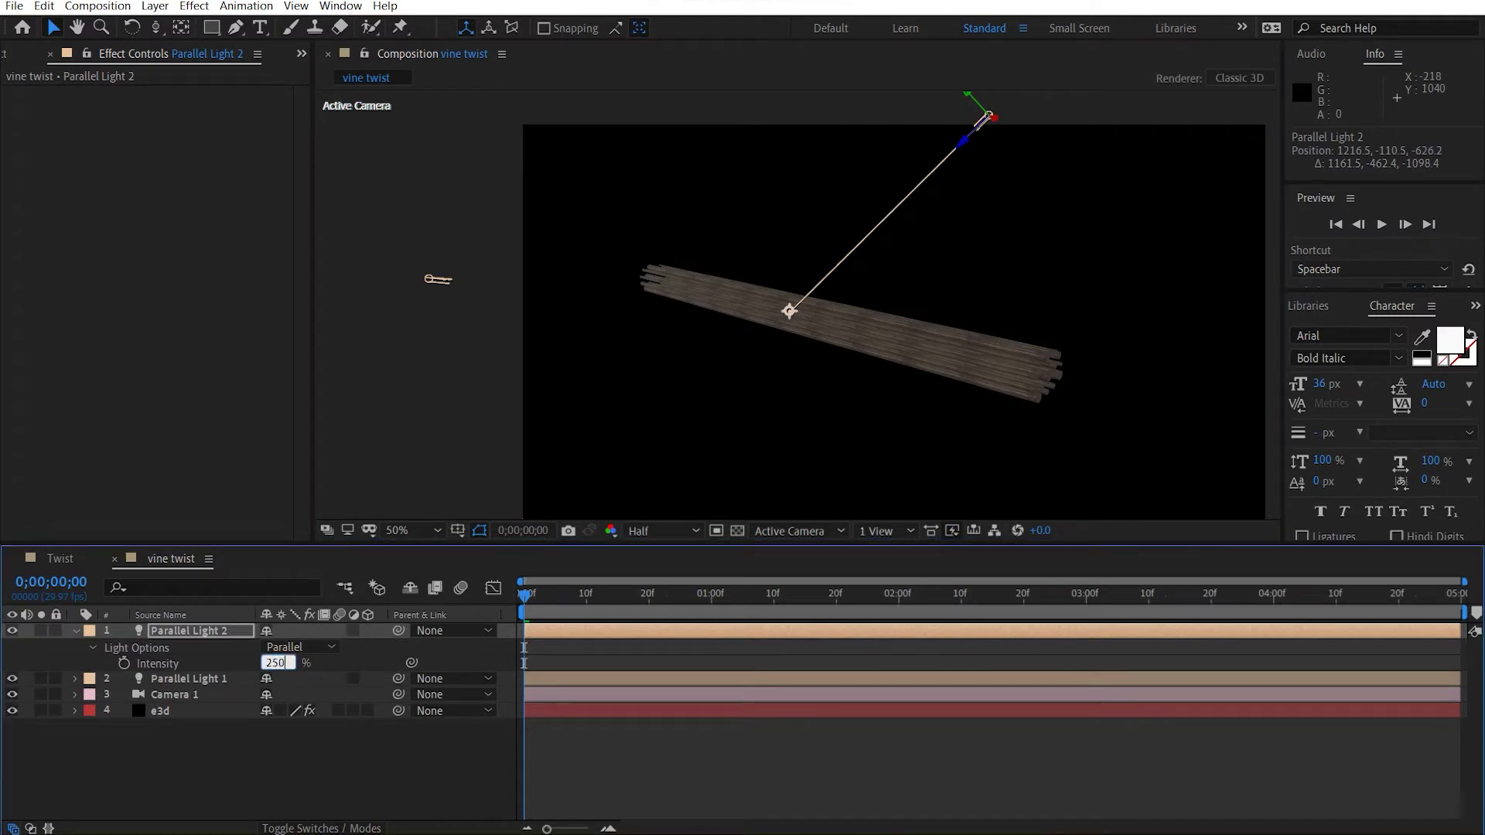
{"action": "key", "text": "Return"}
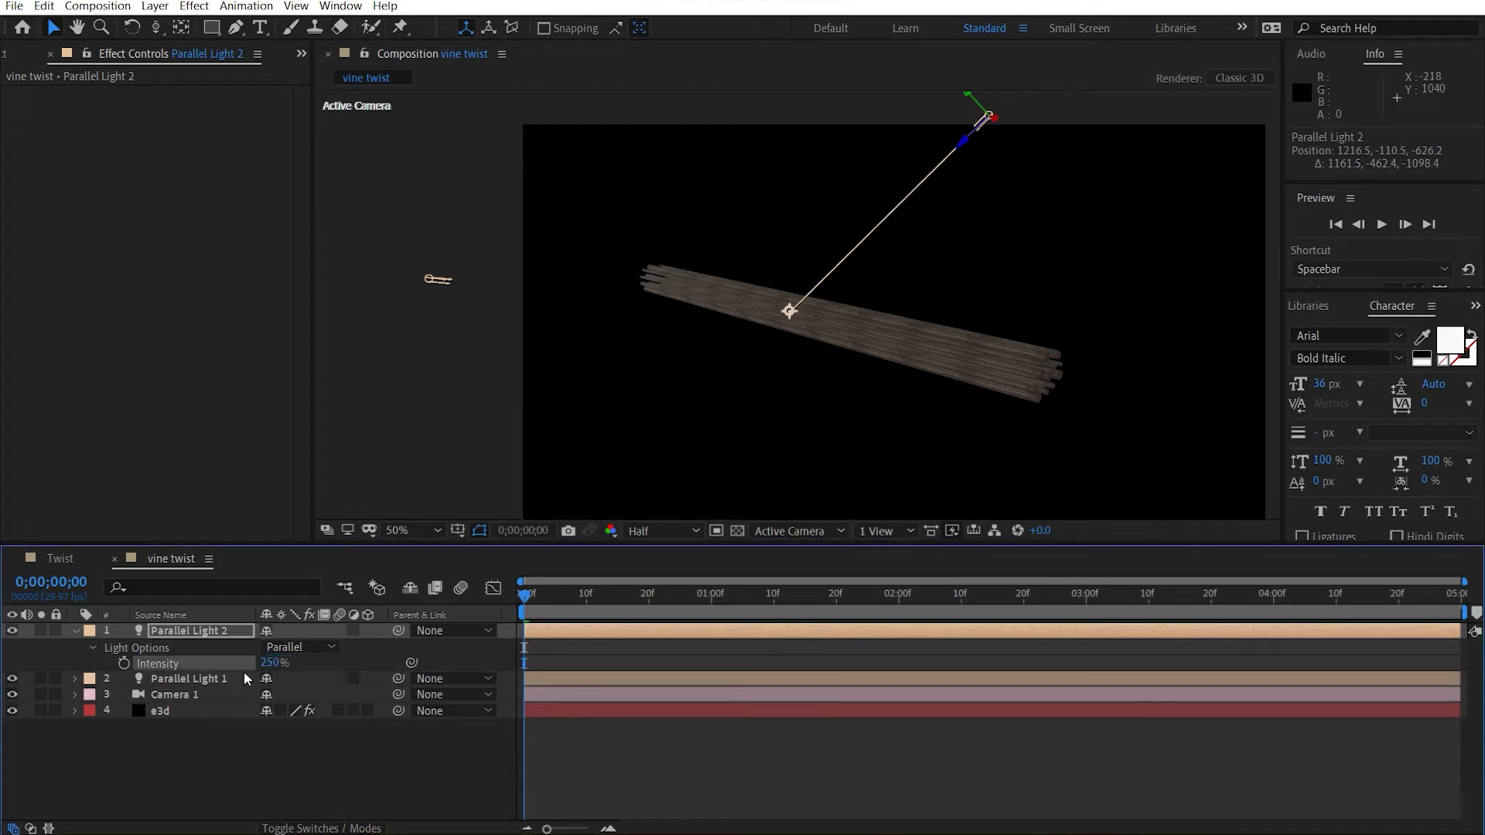
{"action": "left_click", "coordinate": [264, 662]}
{"action": "type", "text": "200"}
{"action": "key", "text": "Return"}
{"action": "left_click", "coordinate": [76, 631]}
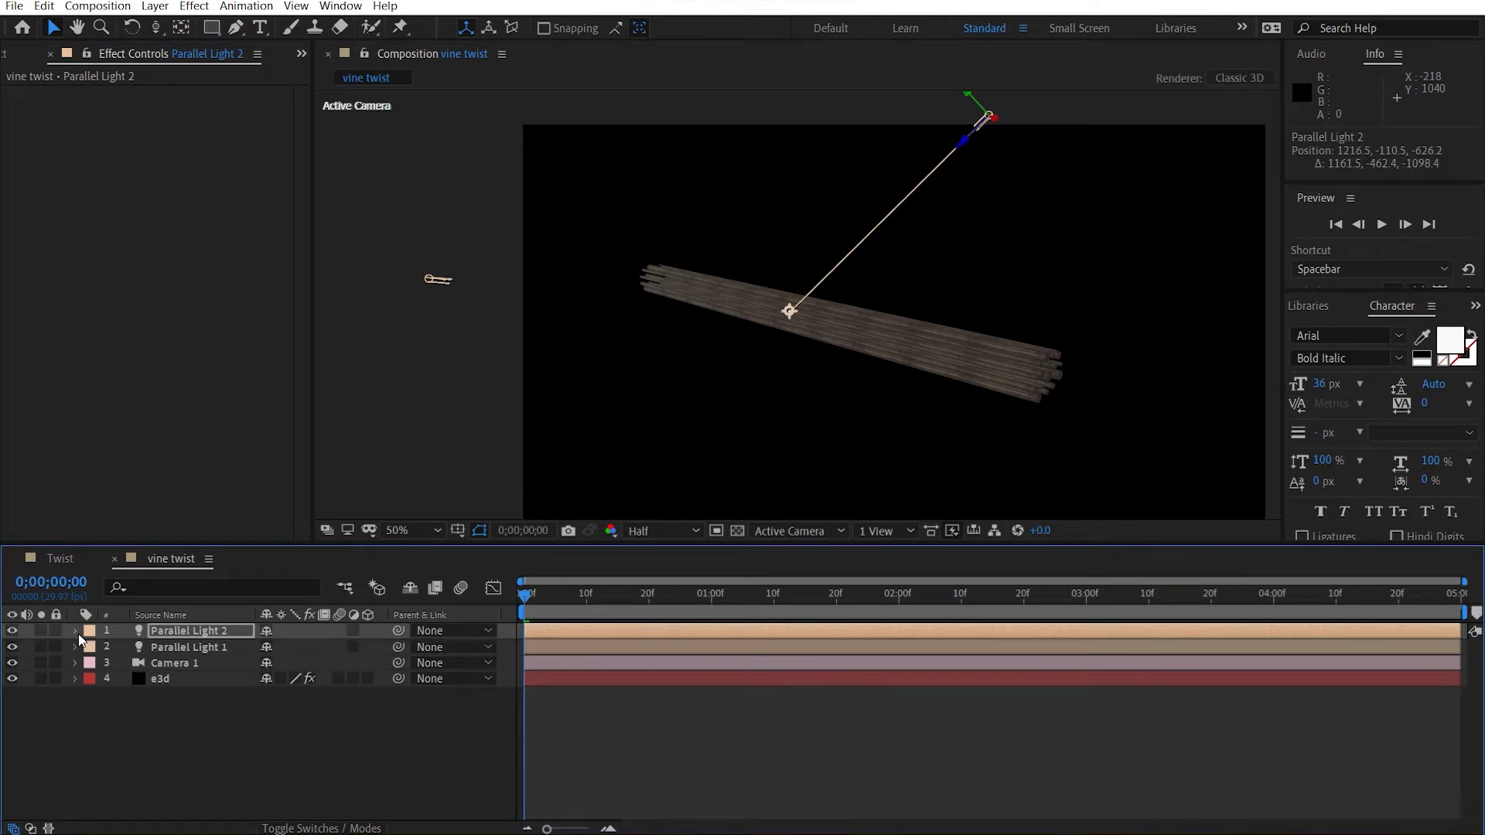
Add an ambient light at 20% intensity
{"action": "key", "text": "ctrl+alt+shift+l"}
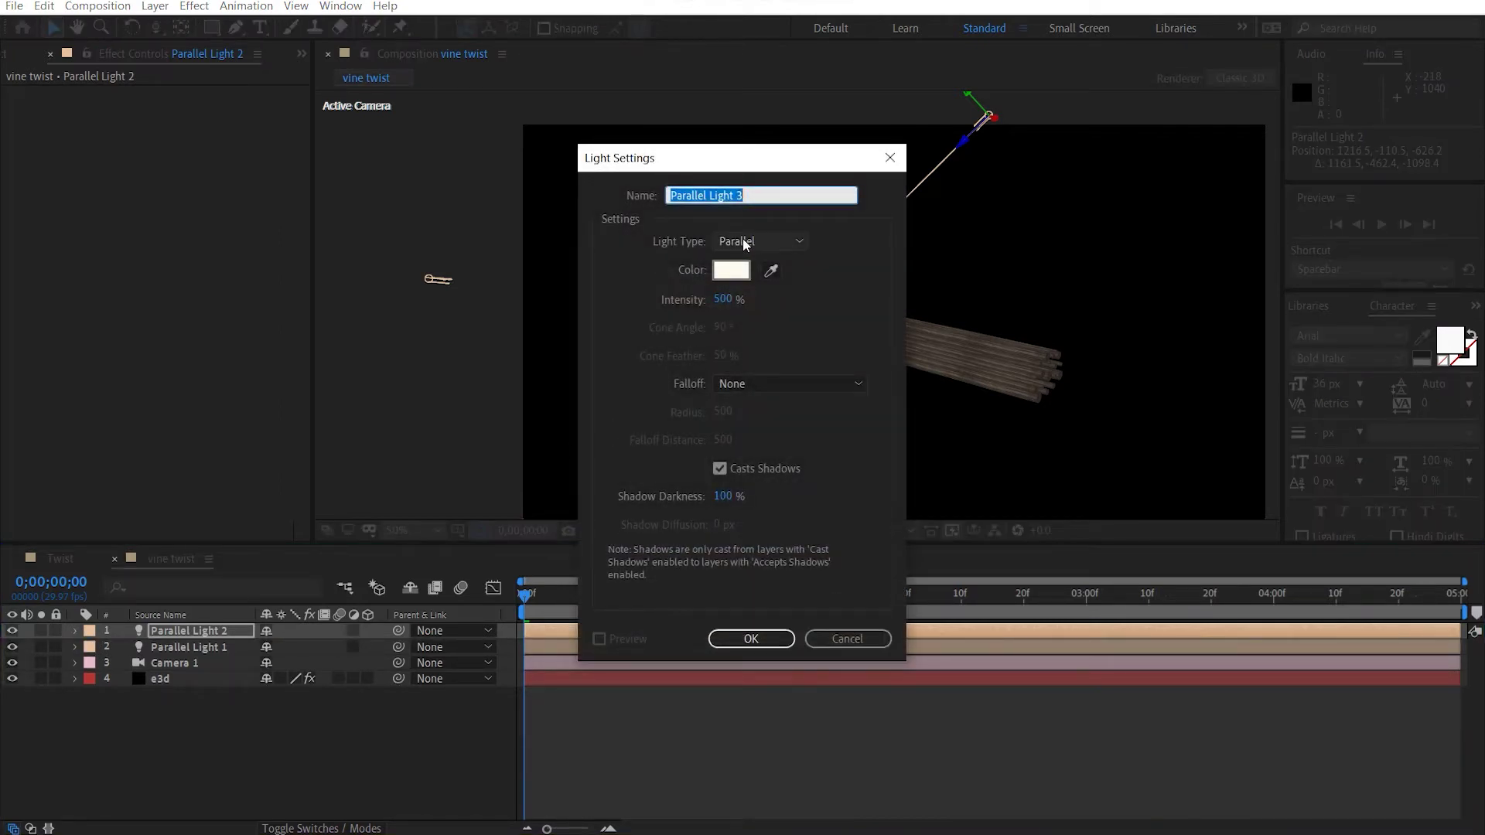
{"action": "left_click", "coordinate": [742, 240]}
{"action": "left_click", "coordinate": [744, 321]}
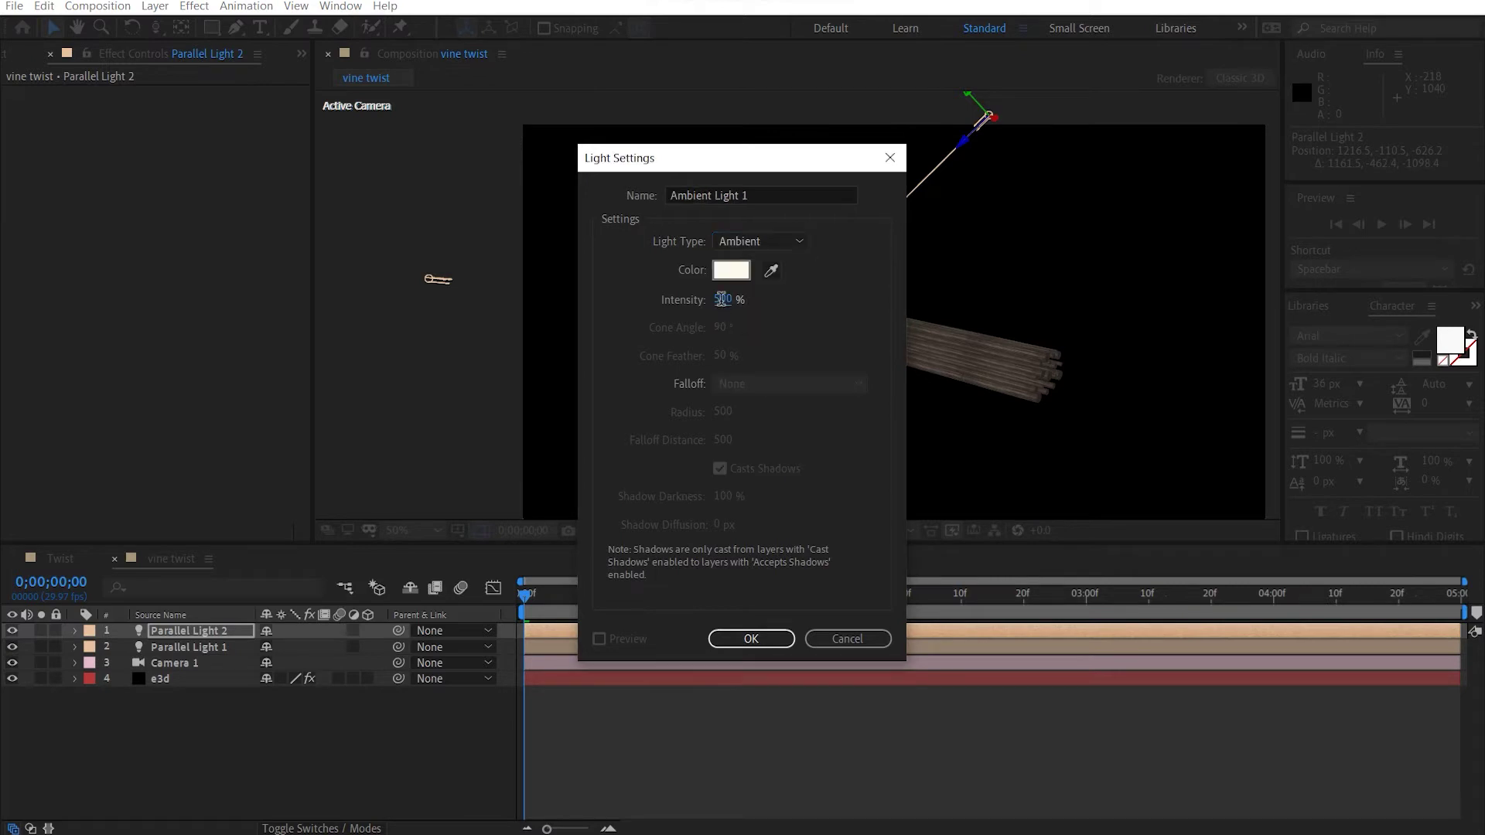
{"action": "left_click", "coordinate": [722, 299]}
{"action": "type", "text": "20"}
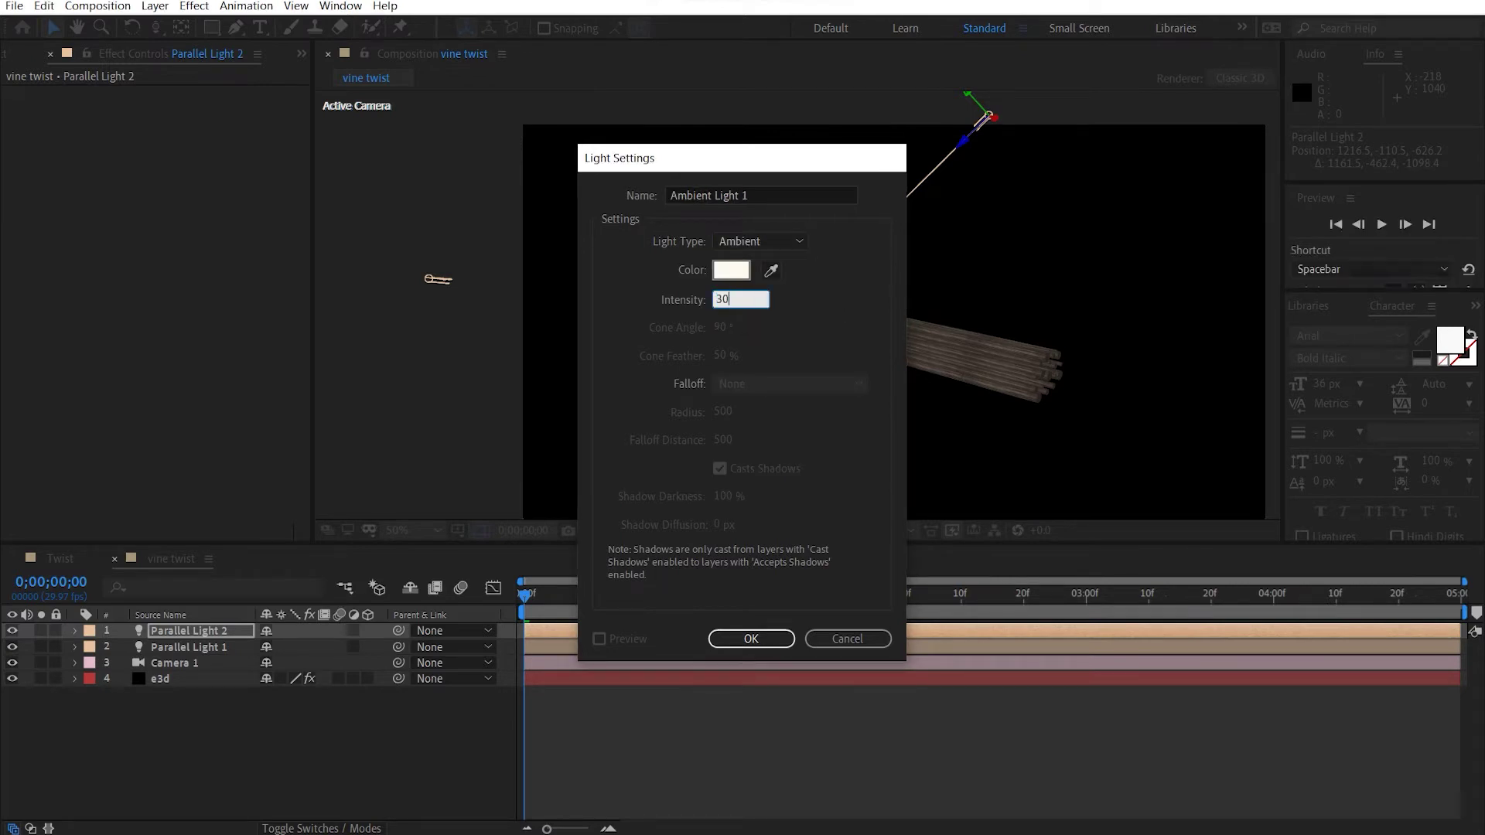
{"action": "key", "text": "Return"}
{"action": "left_click_drag", "start_coordinate": [884, 363], "coordinate": [802, 325]}
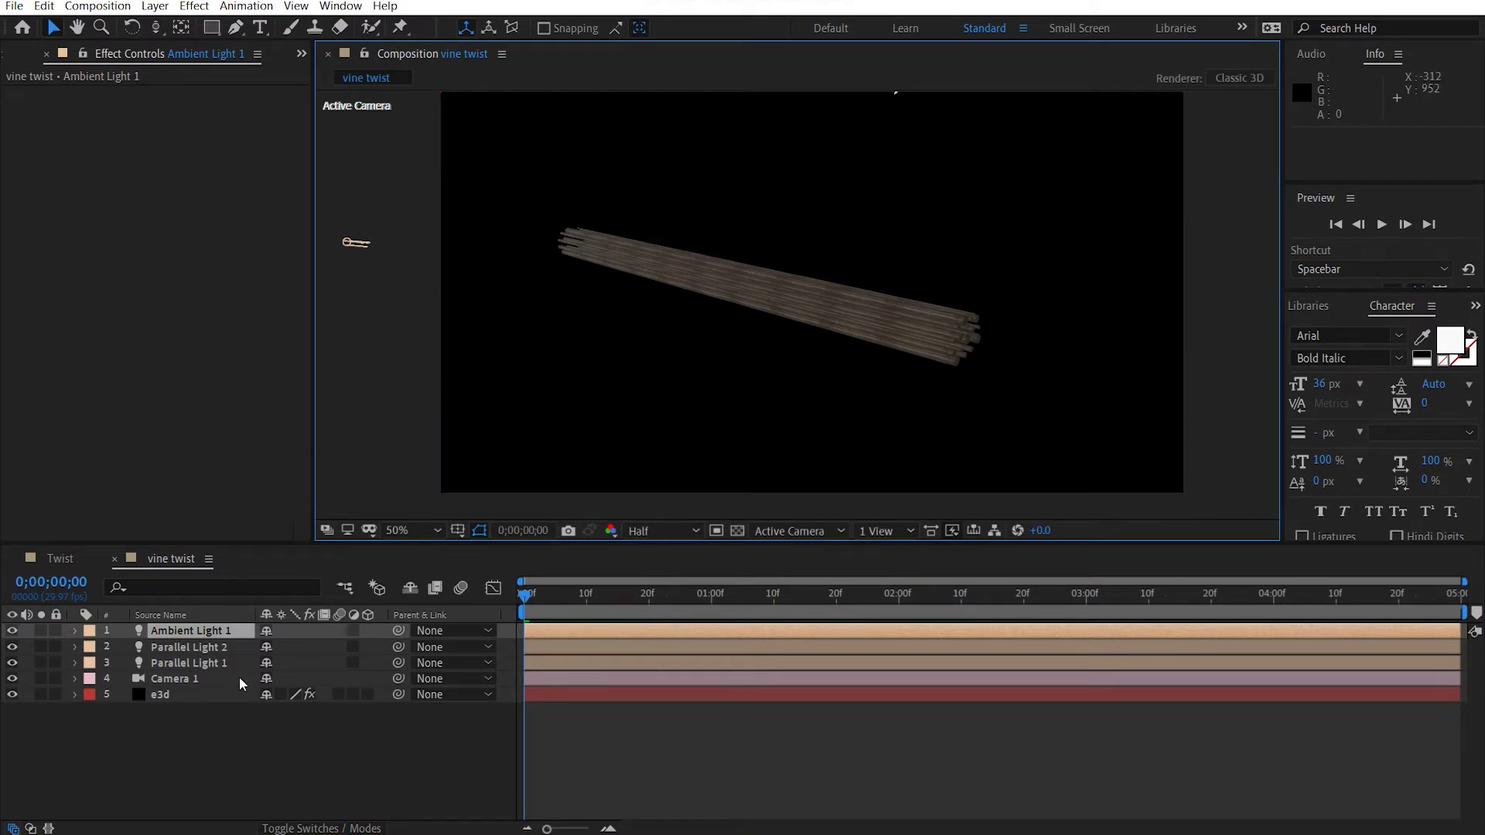
Enable the Twist deform in the e3d layer's Particle Look and set Twist Z to 2
{"action": "left_click", "coordinate": [162, 695]}
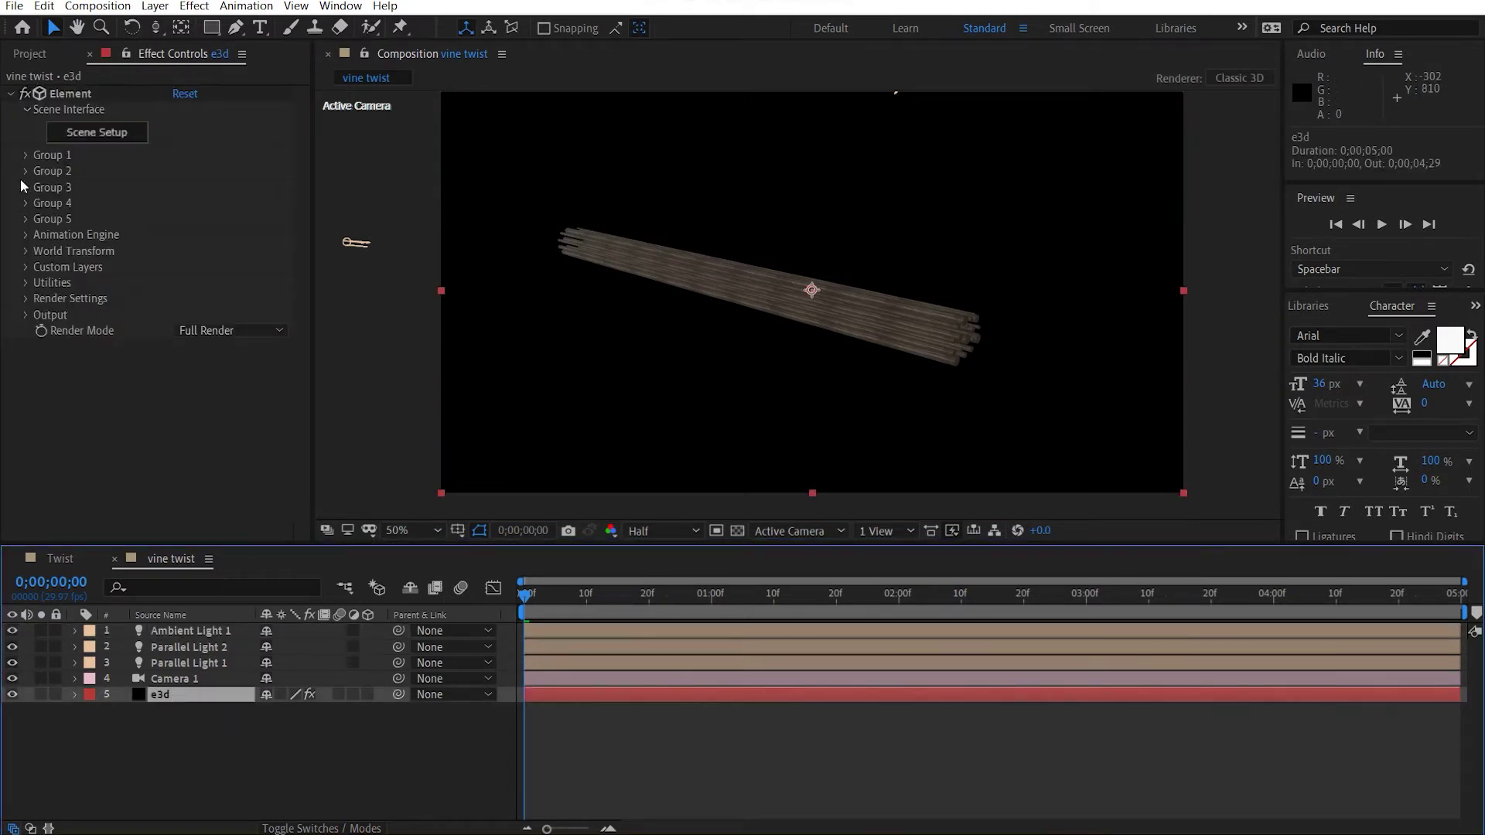
{"action": "left_click", "coordinate": [26, 156]}
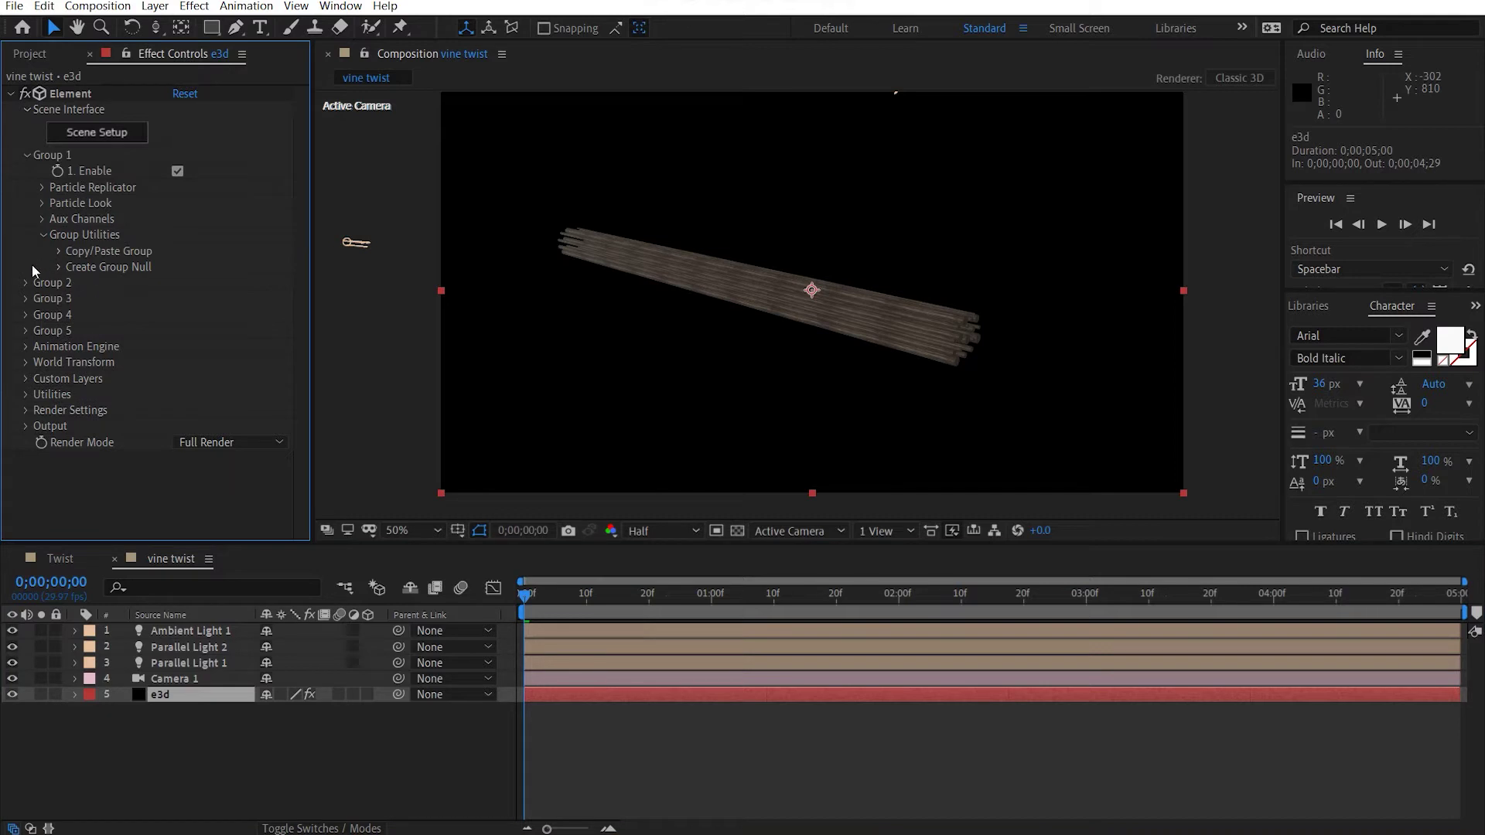
{"action": "left_click", "coordinate": [43, 204]}
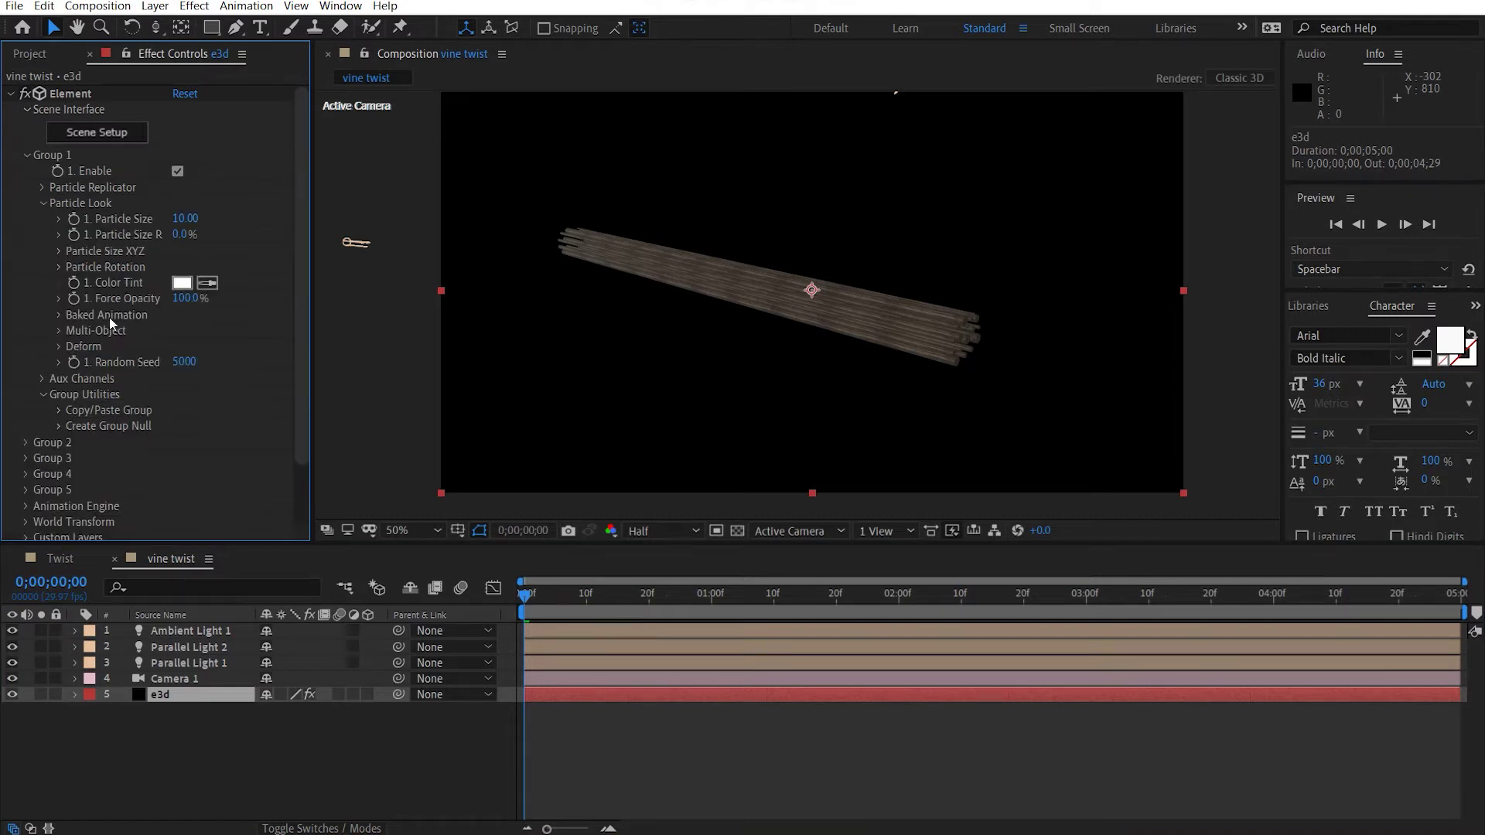
{"action": "left_click", "coordinate": [59, 347]}
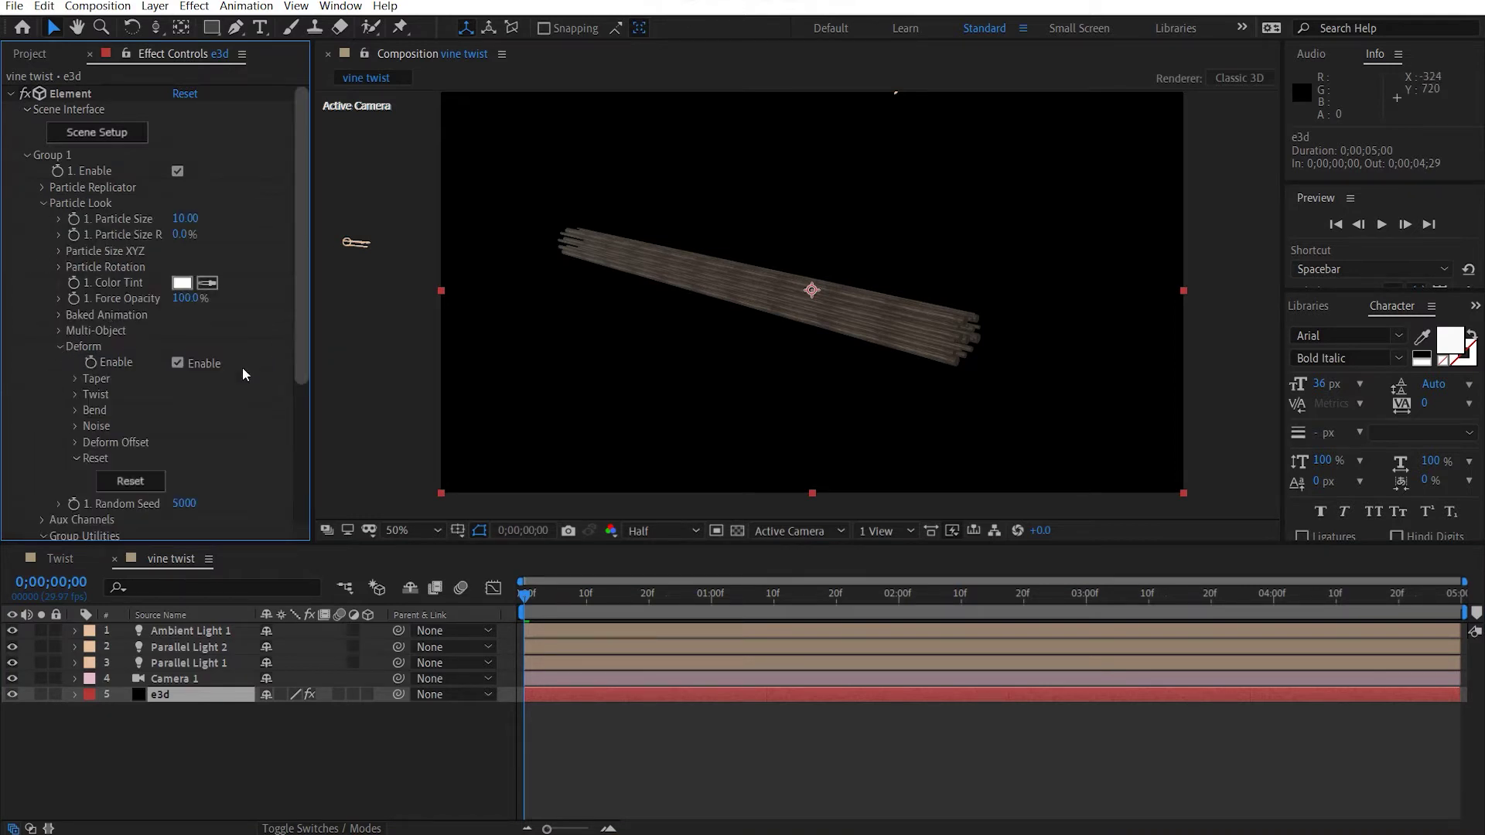
{"action": "left_click", "coordinate": [75, 395]}
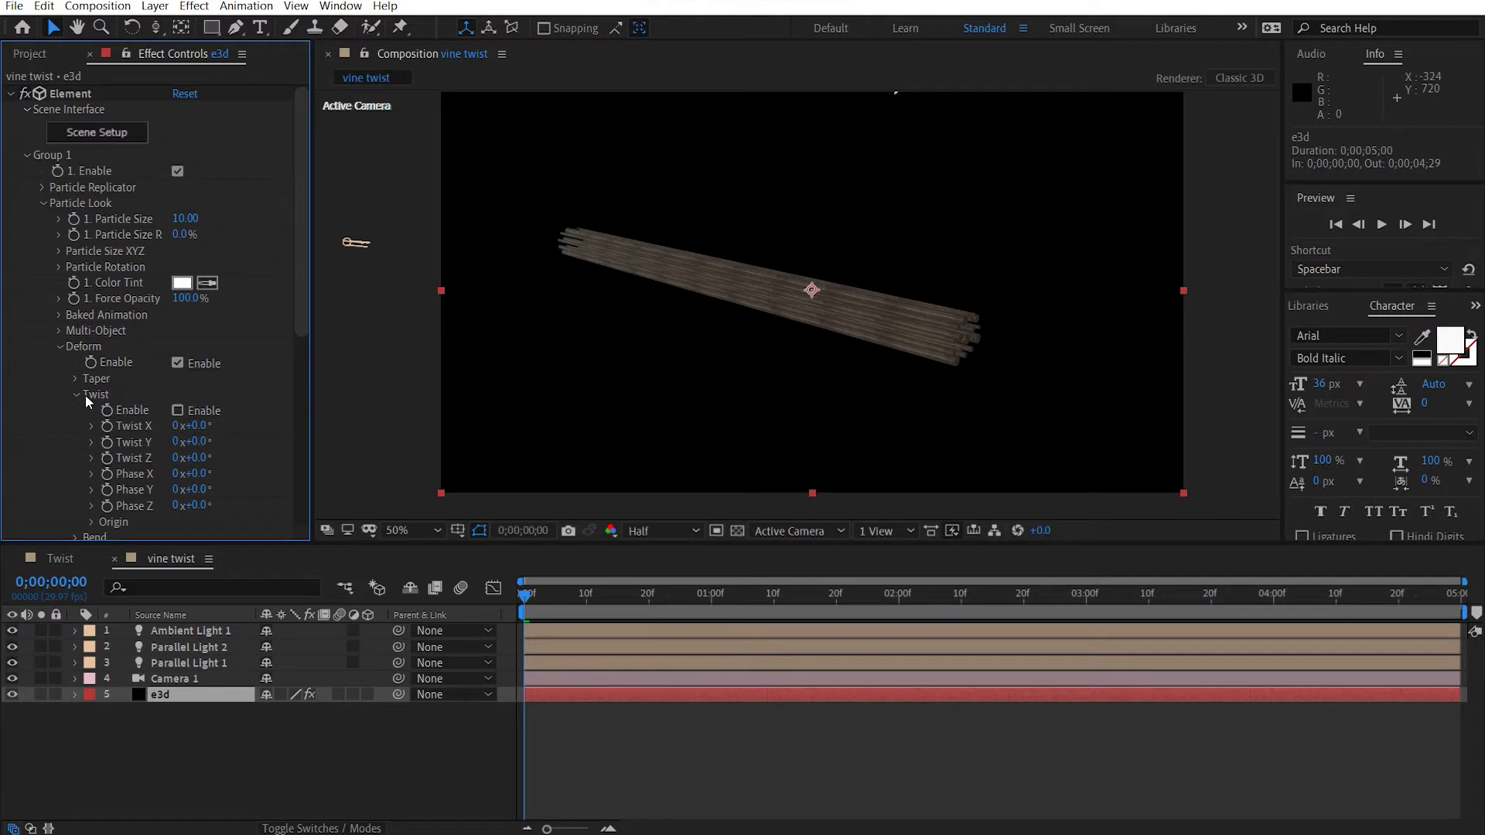
{"action": "left_click", "coordinate": [177, 411]}
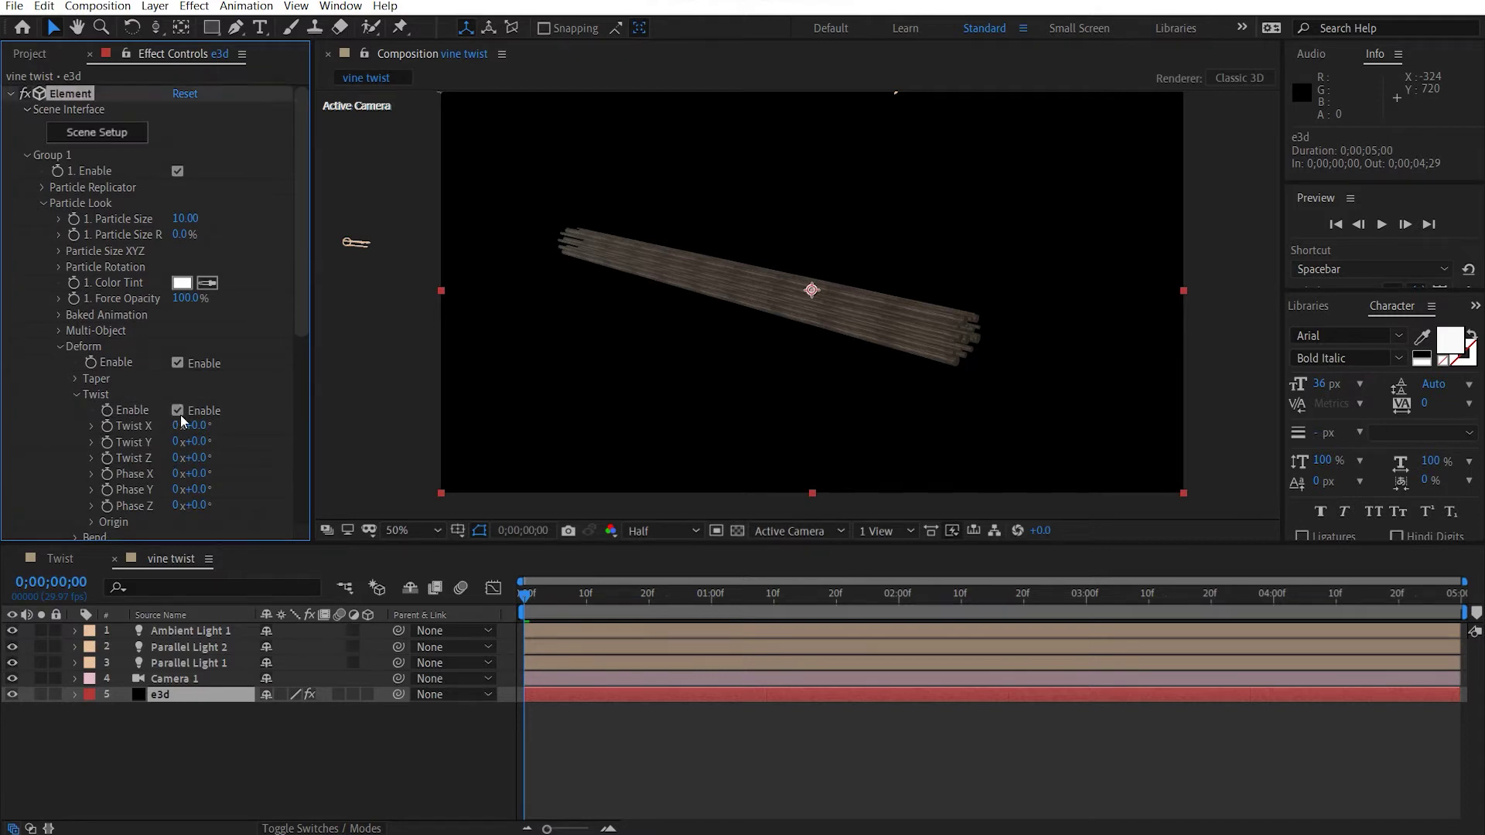
{"action": "left_click", "coordinate": [174, 459]}
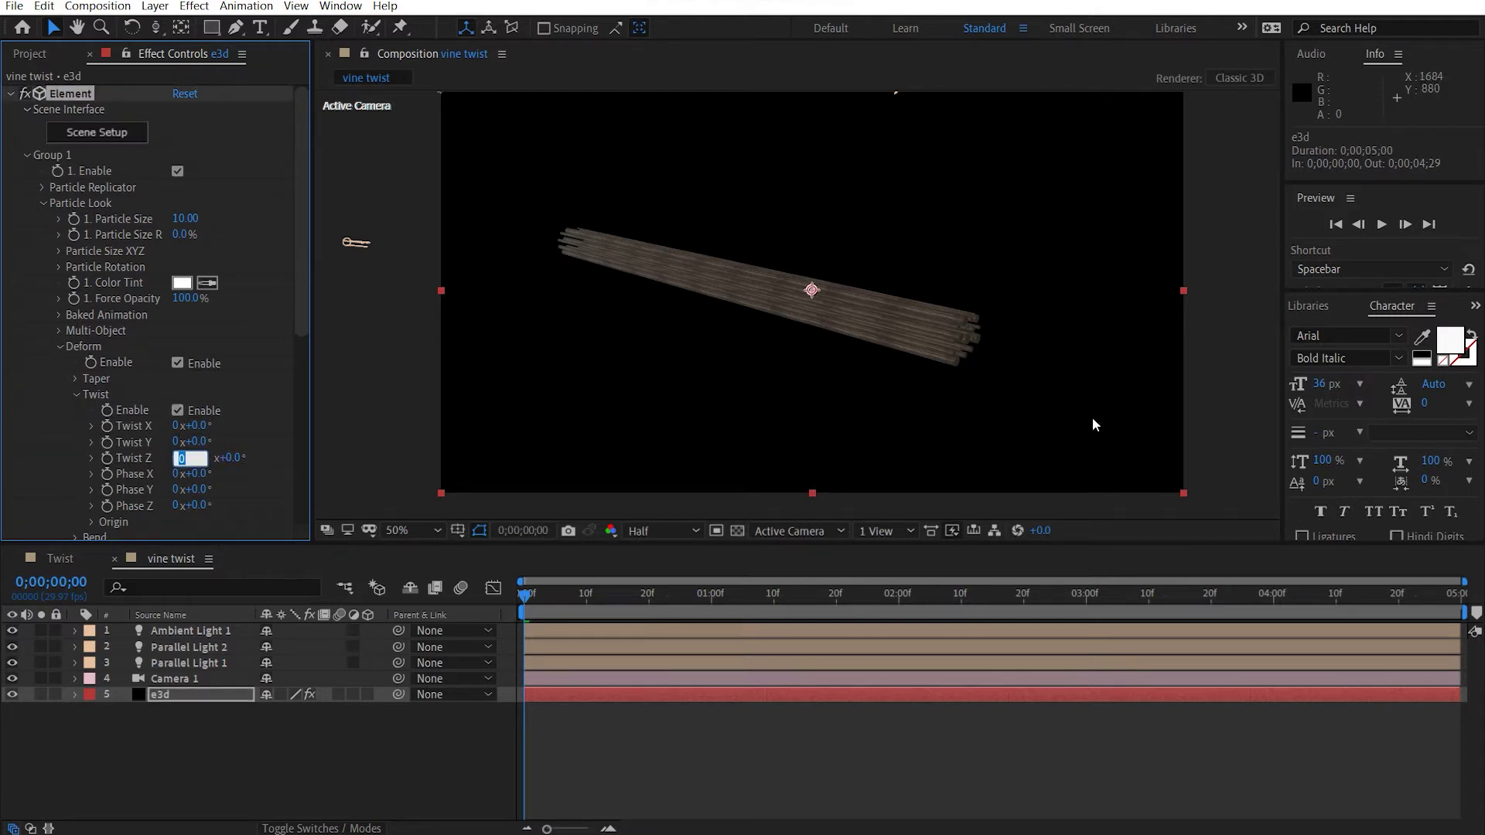
{"action": "type", "text": "2"}
{"action": "key", "text": "Return"}
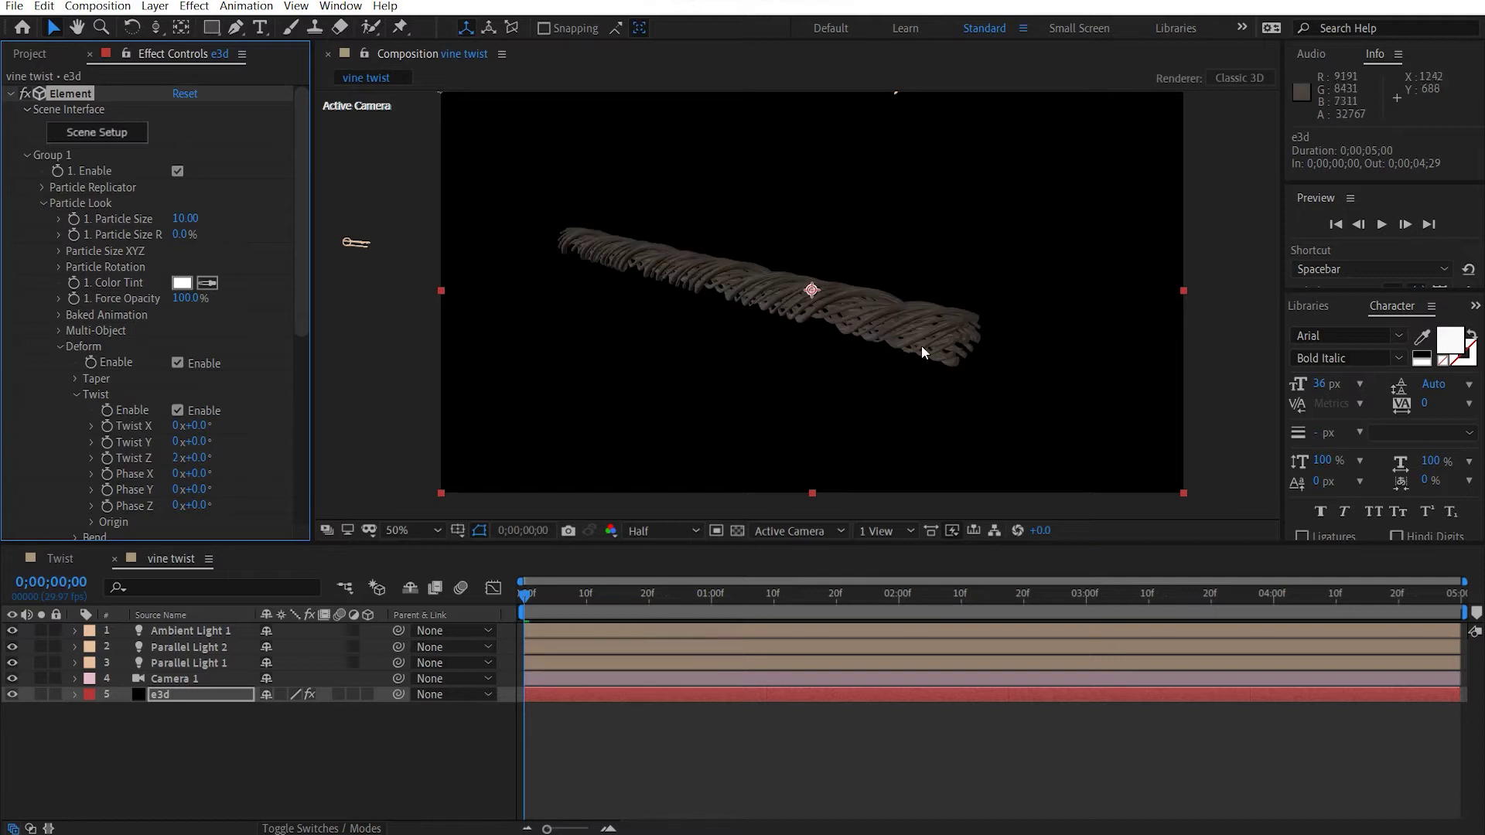
Orbit and pan the camera so the twisted vine lies horizontally across the frame
{"action": "key", "text": "c"}
{"action": "left_click_drag", "start_coordinate": [771, 331], "coordinate": [799, 293]}
{"action": "key", "text": "h"}
{"action": "left_click_drag", "start_coordinate": [962, 356], "coordinate": [871, 314]}
{"action": "key", "text": "c"}
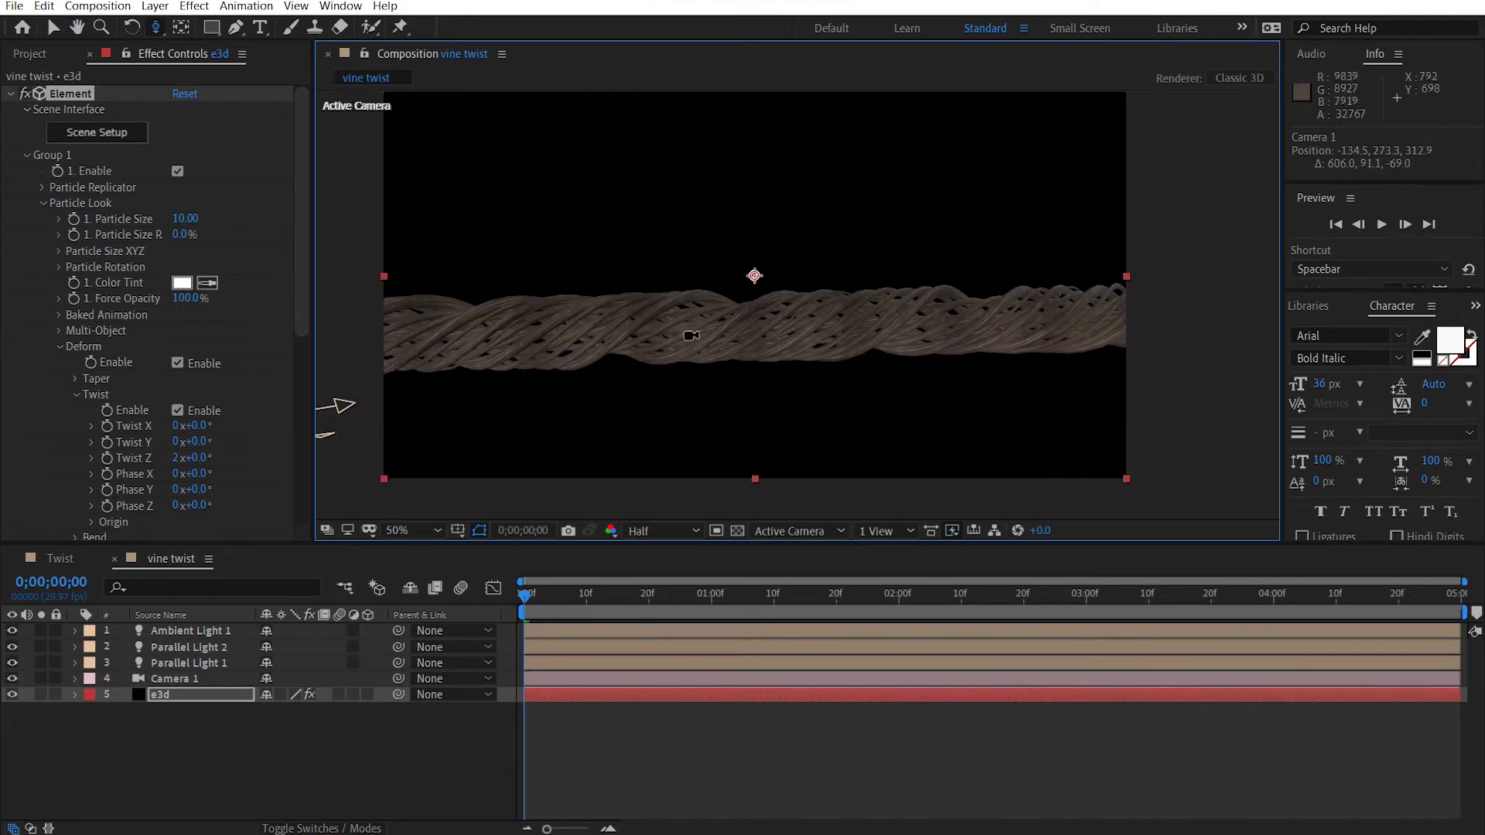
{"action": "left_click_drag", "start_coordinate": [673, 304], "coordinate": [615, 312]}
Set the Twist Phase Z to 20°
{"action": "scroll", "coordinate": [170, 426], "scroll_direction": "down", "scroll_amount": 2}
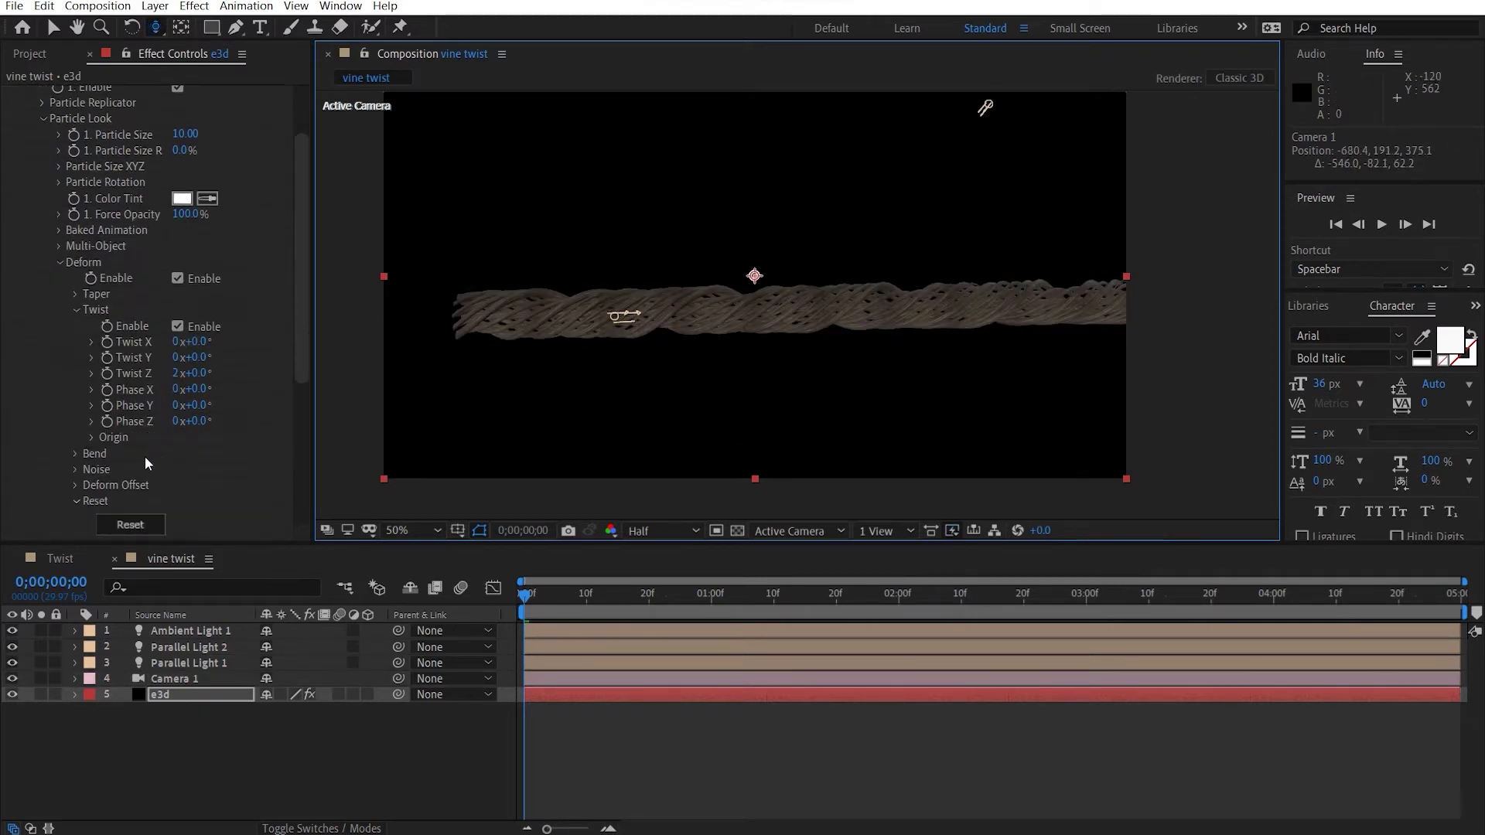
{"action": "left_click", "coordinate": [200, 421]}
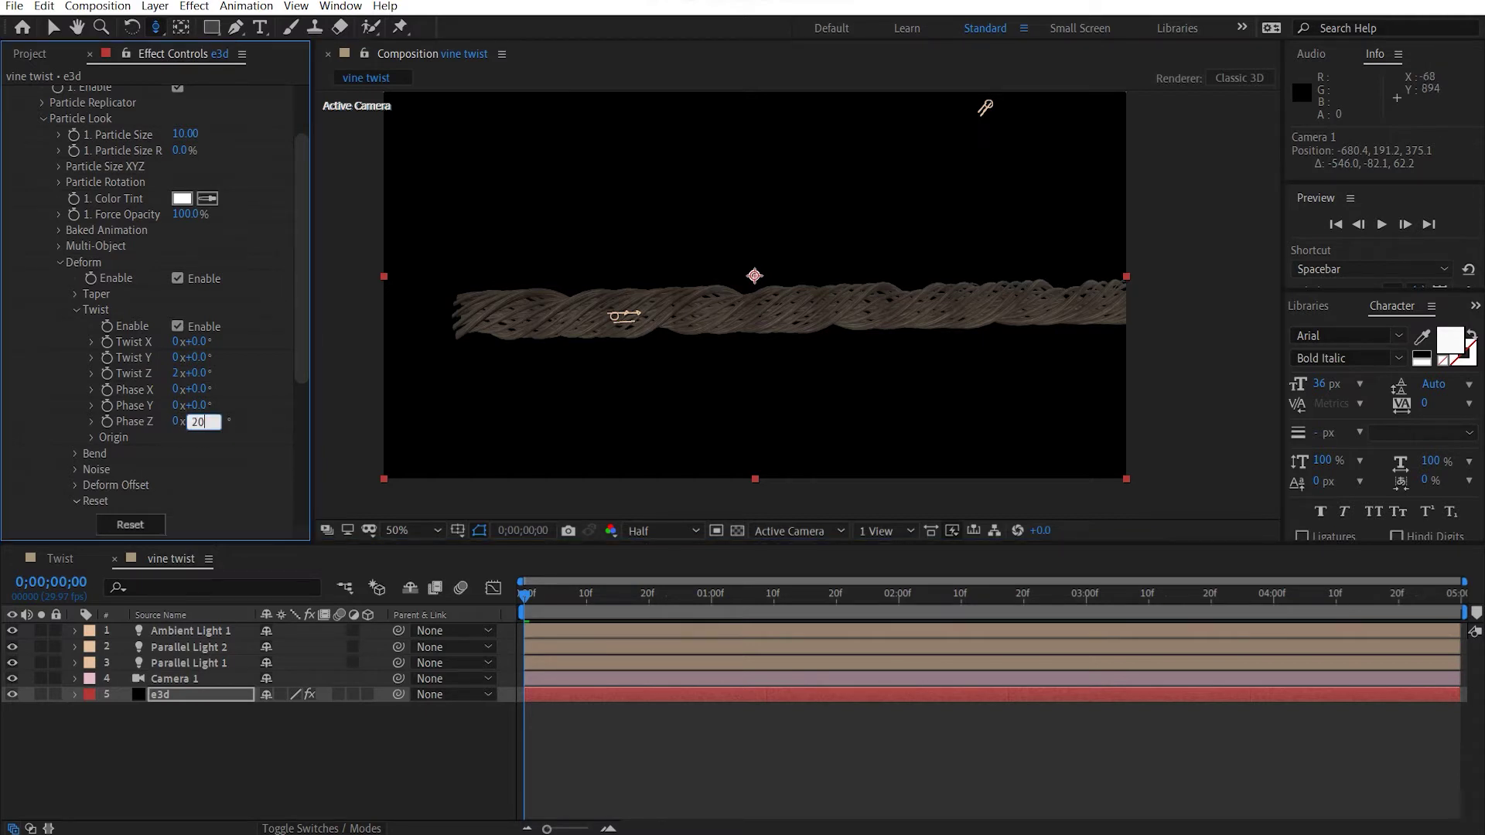
{"action": "key", "text": "Return"}
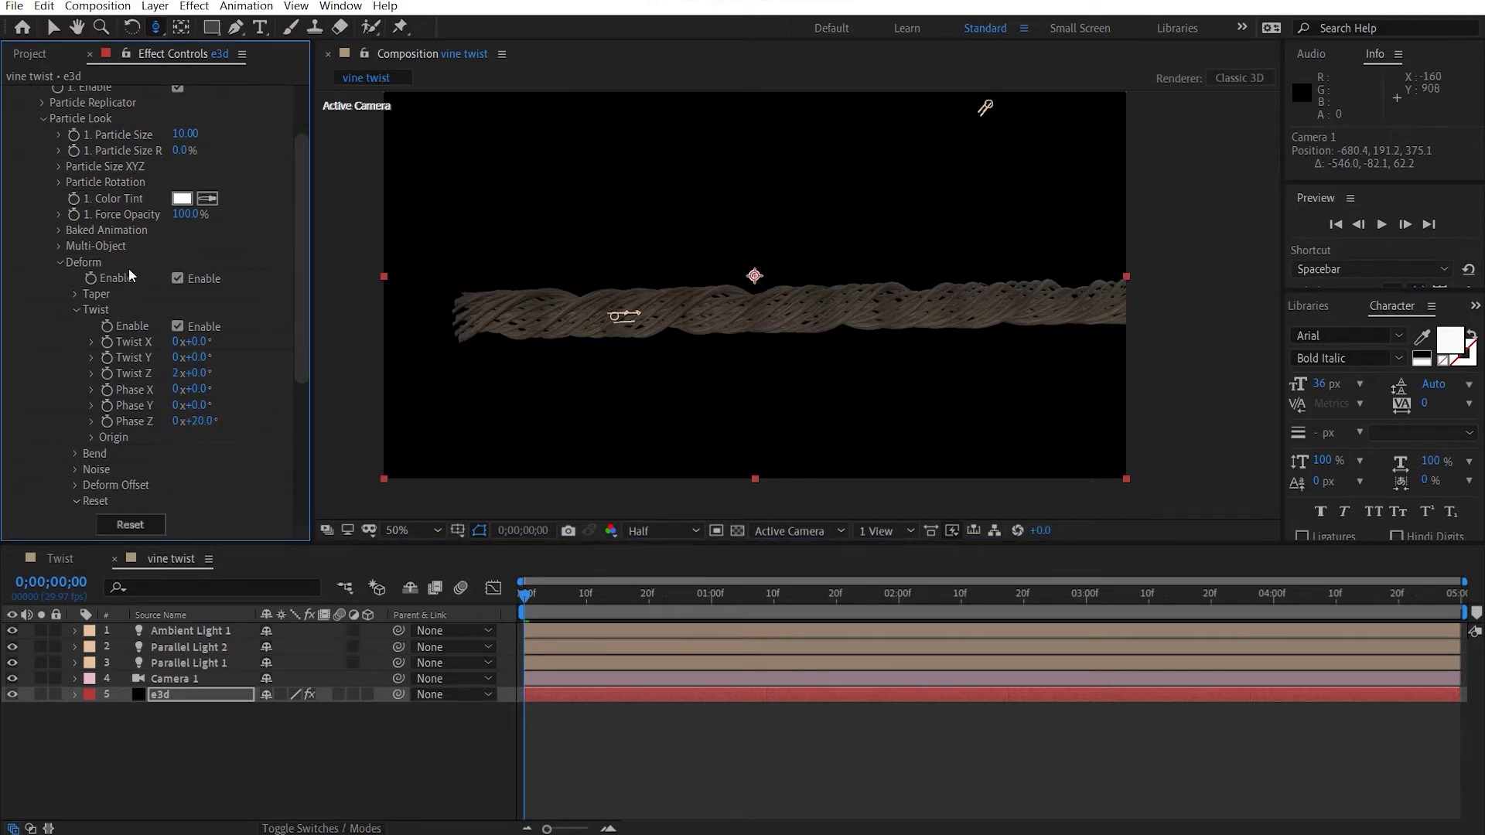
Switch the Particle Replicator shape to 3D Grid
{"action": "scroll", "coordinate": [95, 203], "scroll_direction": "up", "scroll_amount": 2}
{"action": "left_click", "coordinate": [41, 188]}
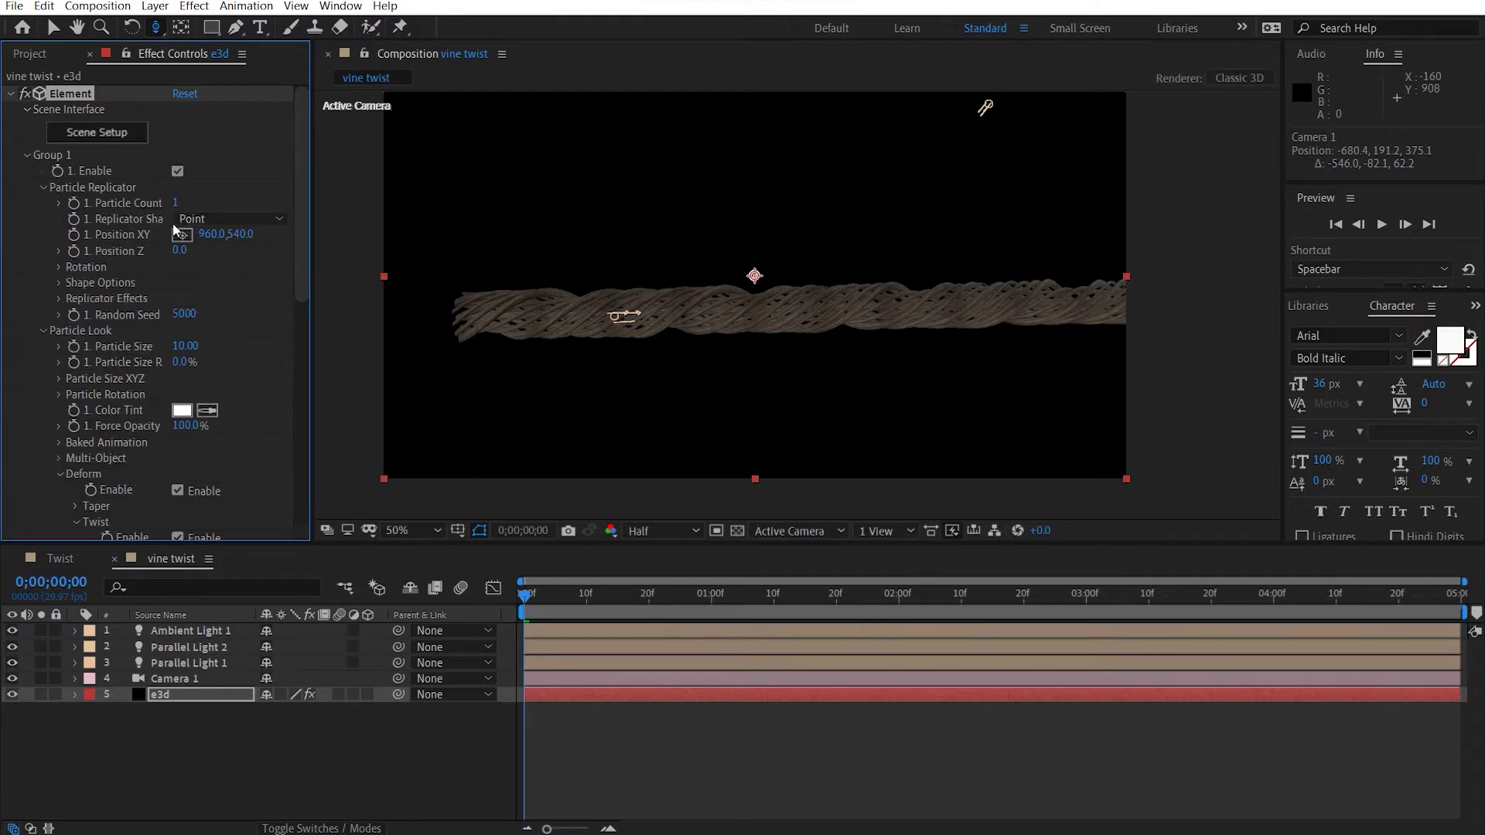
{"action": "left_click", "coordinate": [178, 204]}
{"action": "left_click", "coordinate": [193, 218]}
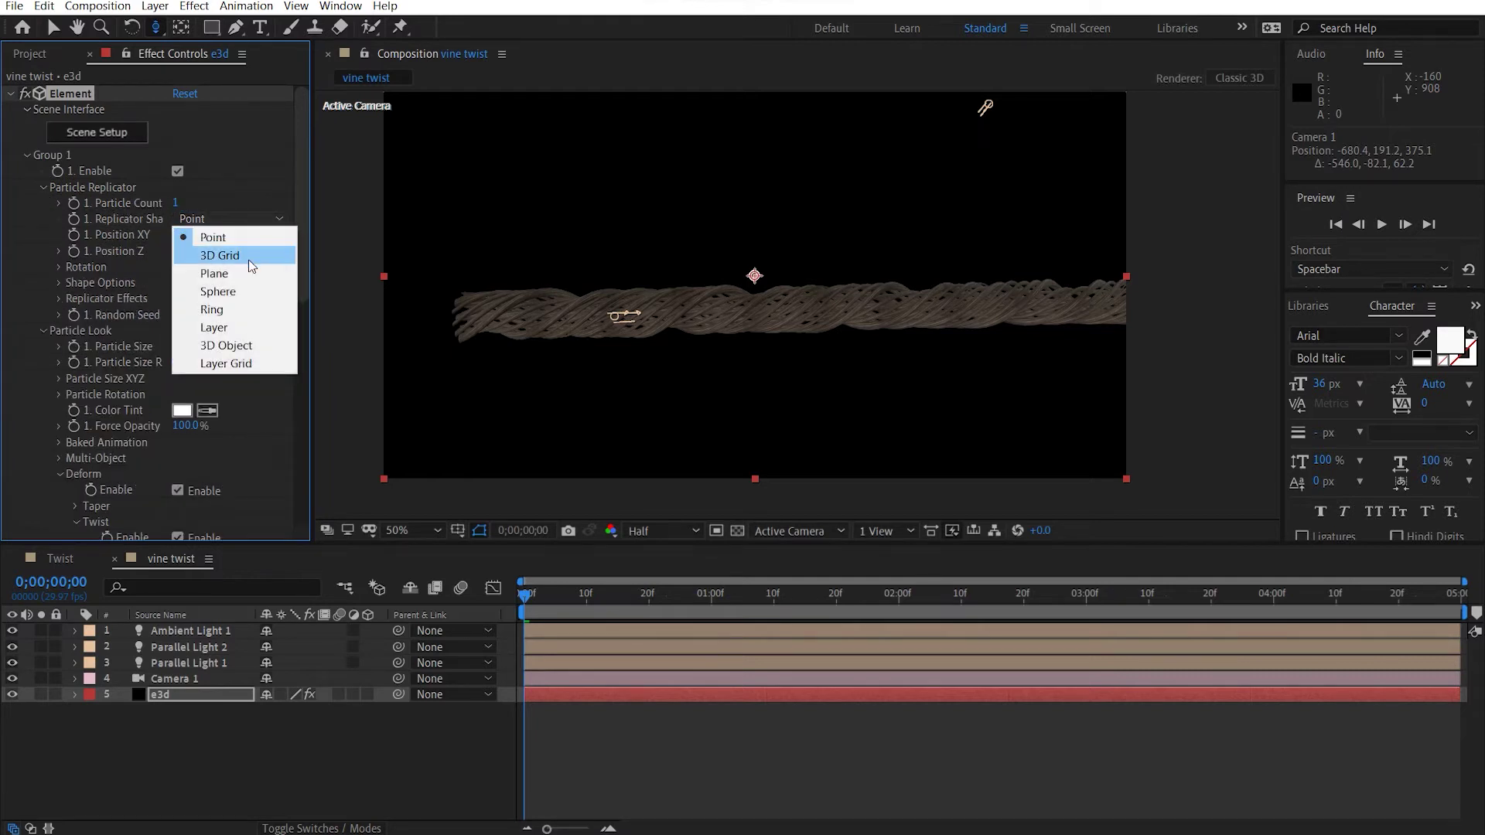
{"action": "left_click", "coordinate": [249, 258]}
Set the grid to 1×1×2 and raise Z Scale to 16
{"action": "left_click", "coordinate": [176, 203]}
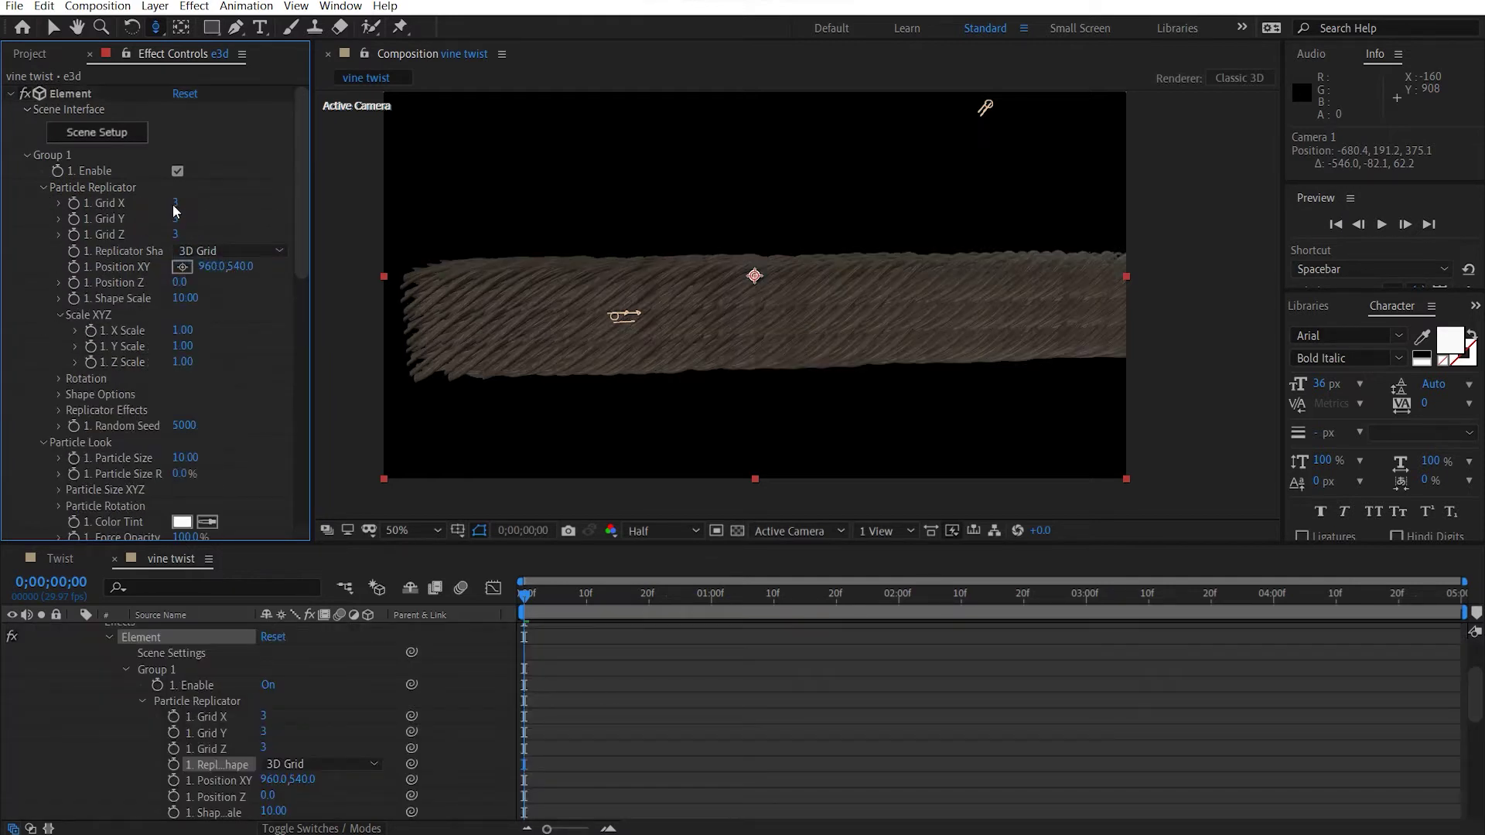
{"action": "type", "text": "1"}
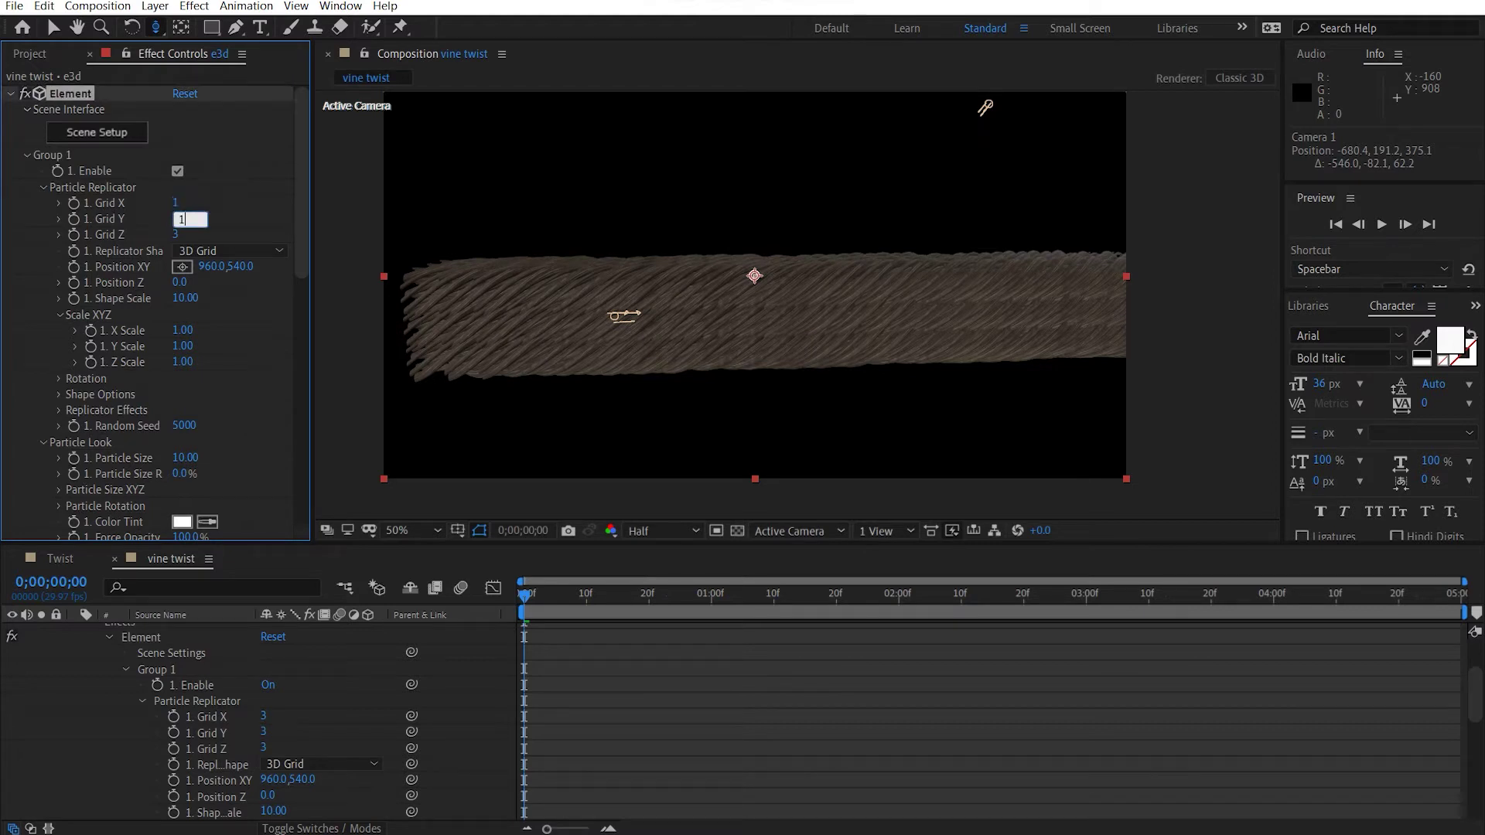
{"action": "key", "text": "Tab"}
{"action": "type", "text": "1"}
{"action": "key", "text": "Tab"}
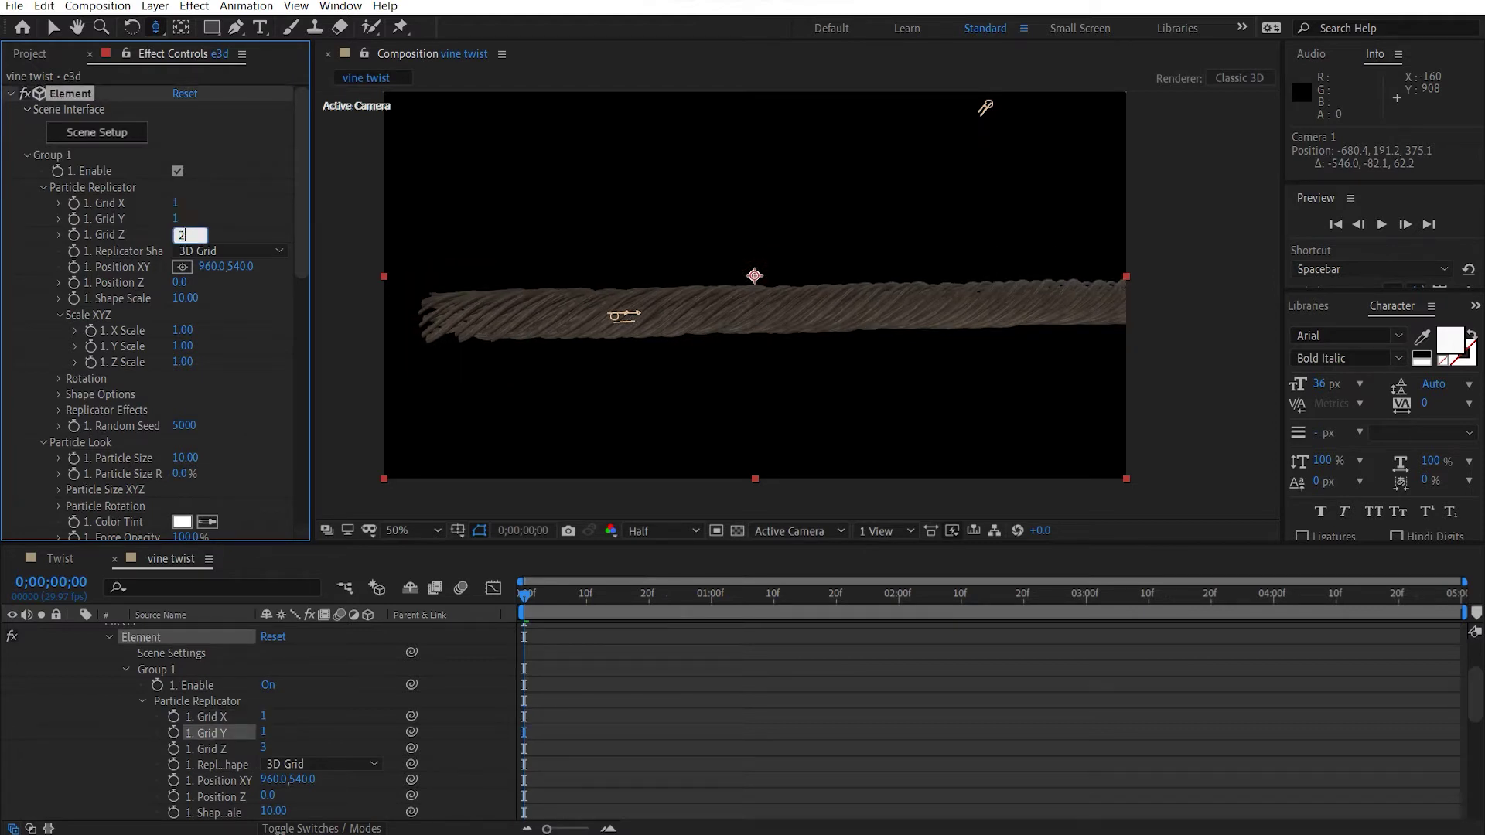
{"action": "key", "text": "Return"}
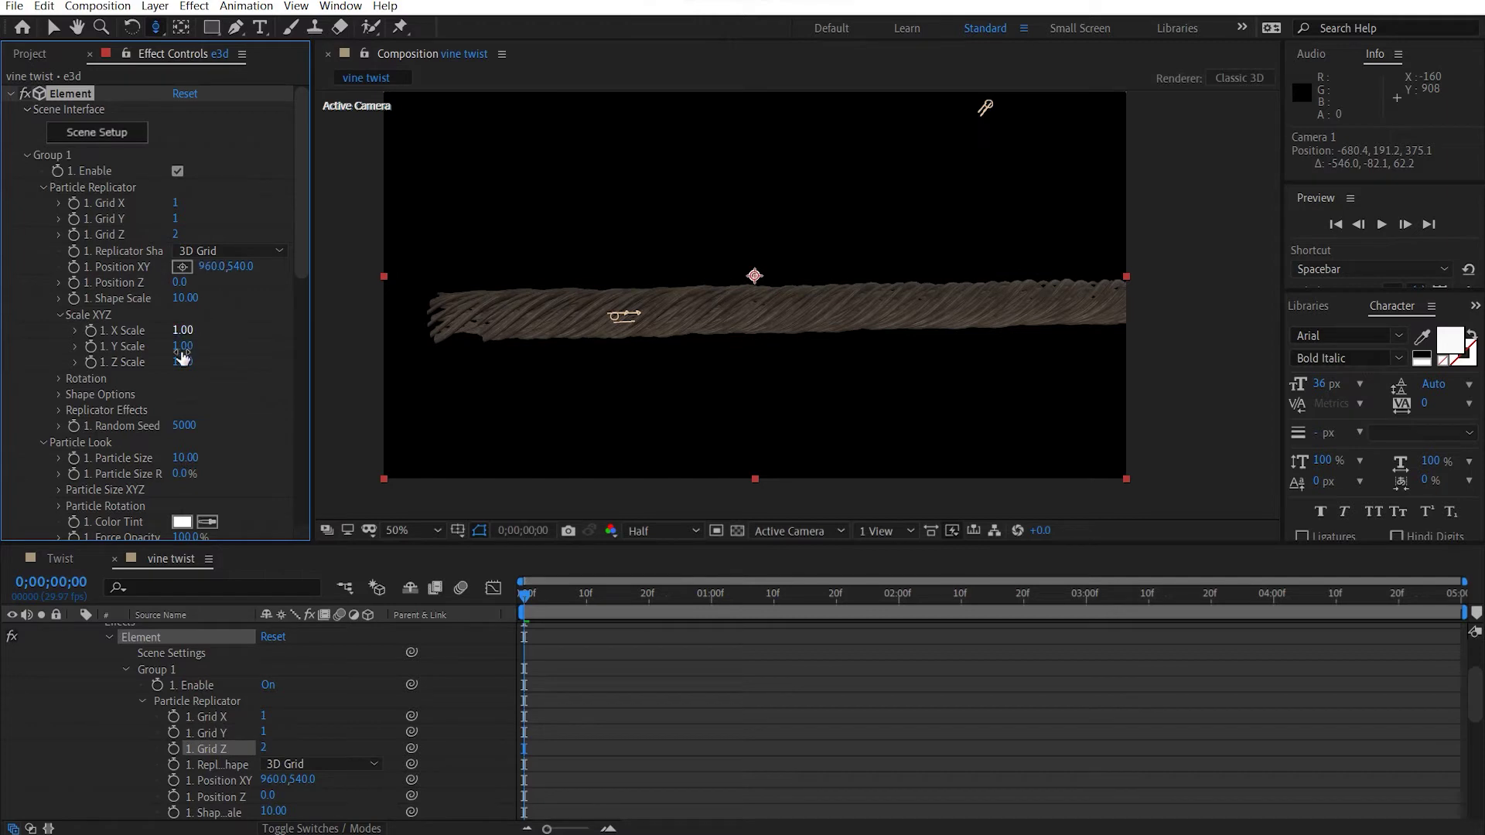
{"action": "left_click_drag", "start_coordinate": [181, 357], "coordinate": [333, 360]}
{"action": "scroll", "coordinate": [954, 347], "scroll_direction": "up", "scroll_amount": 2}
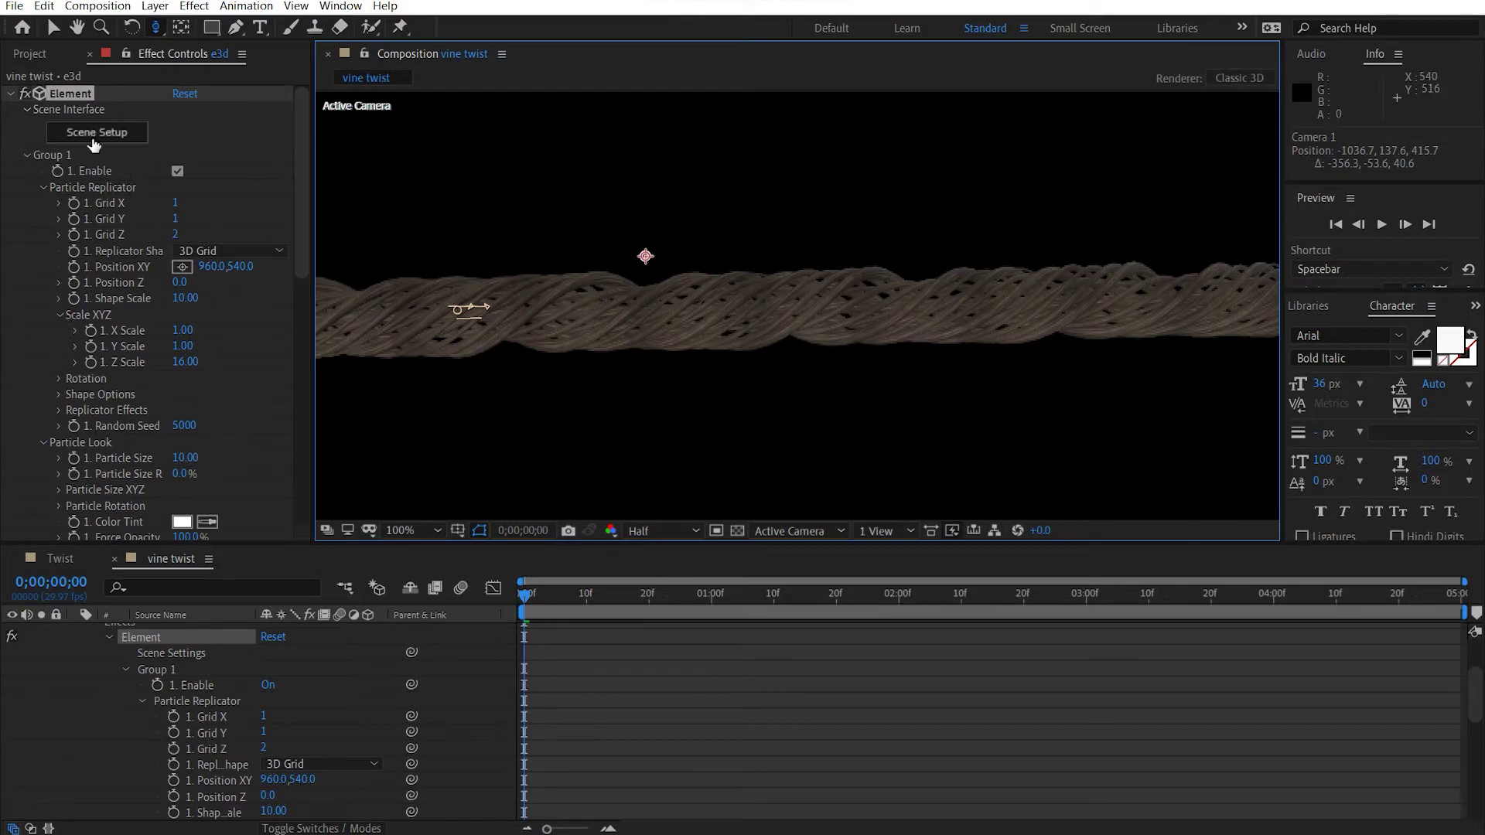
In Element 3D Scene Setup, switch the preview to Front and make the background white
{"action": "left_click", "coordinate": [108, 132]}
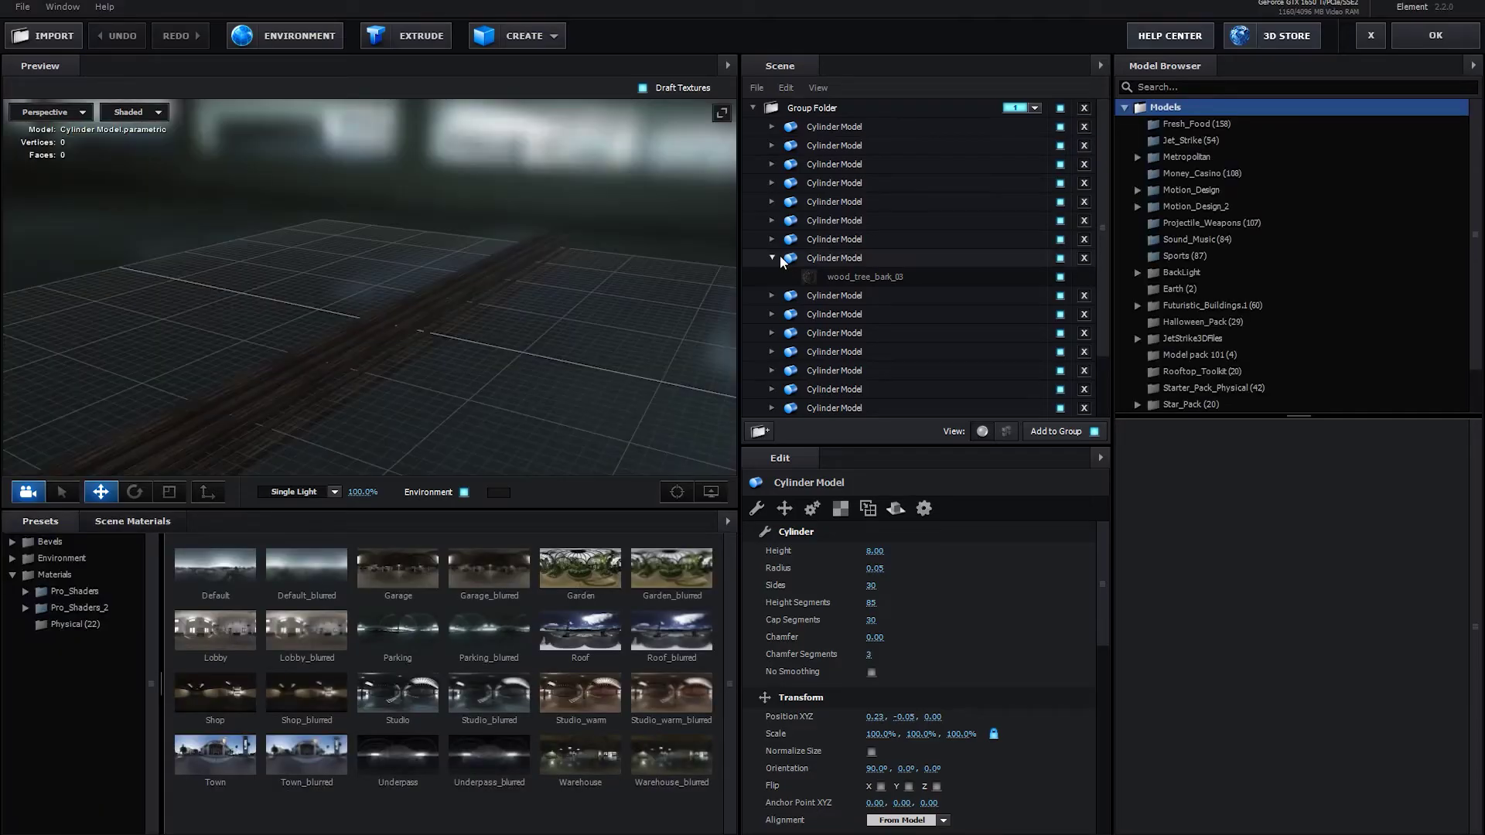
{"action": "left_click", "coordinate": [773, 253]}
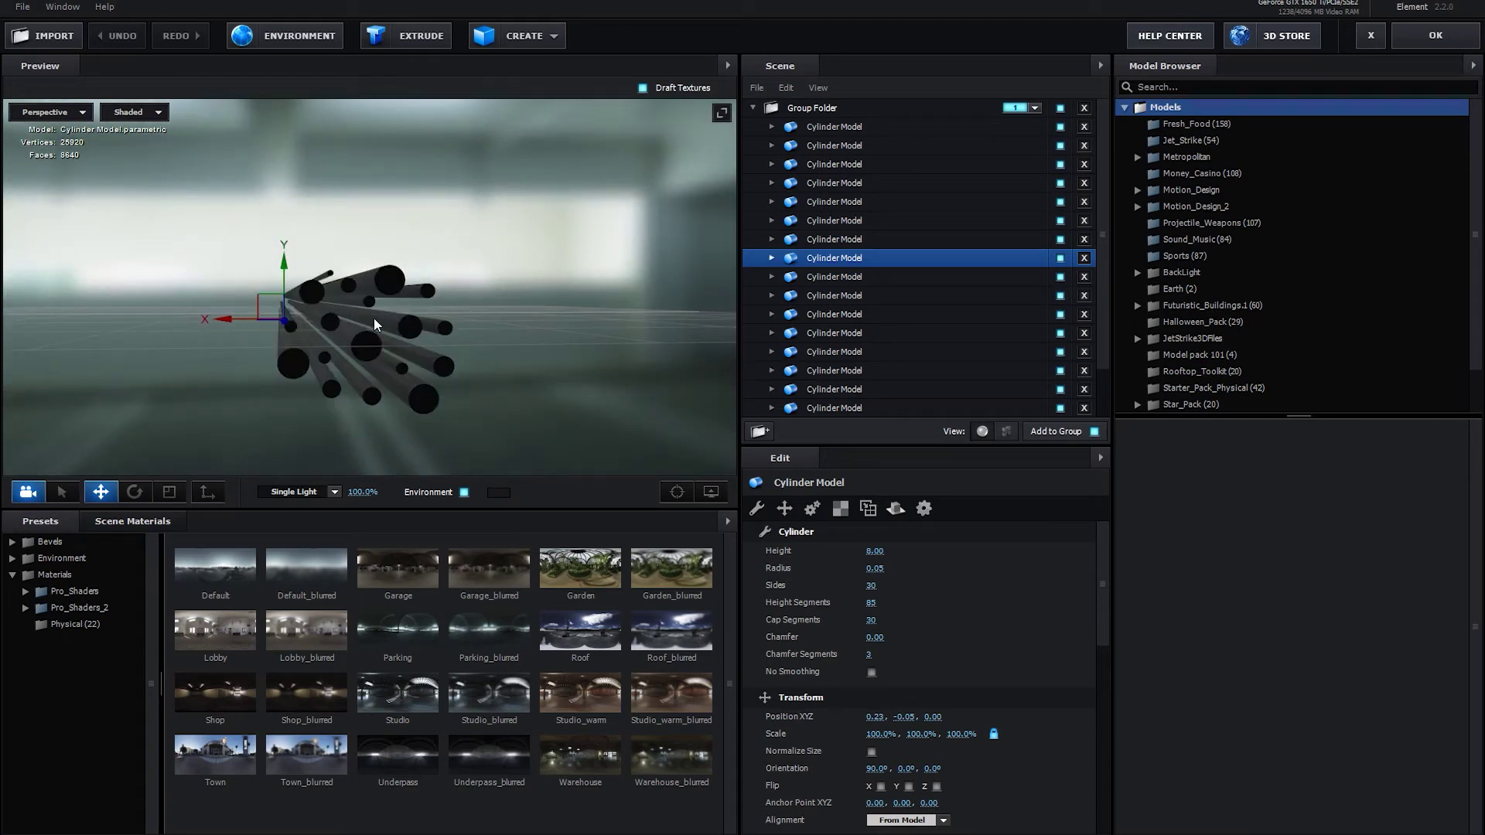
{"action": "left_click", "coordinate": [45, 113]}
{"action": "left_click", "coordinate": [101, 203]}
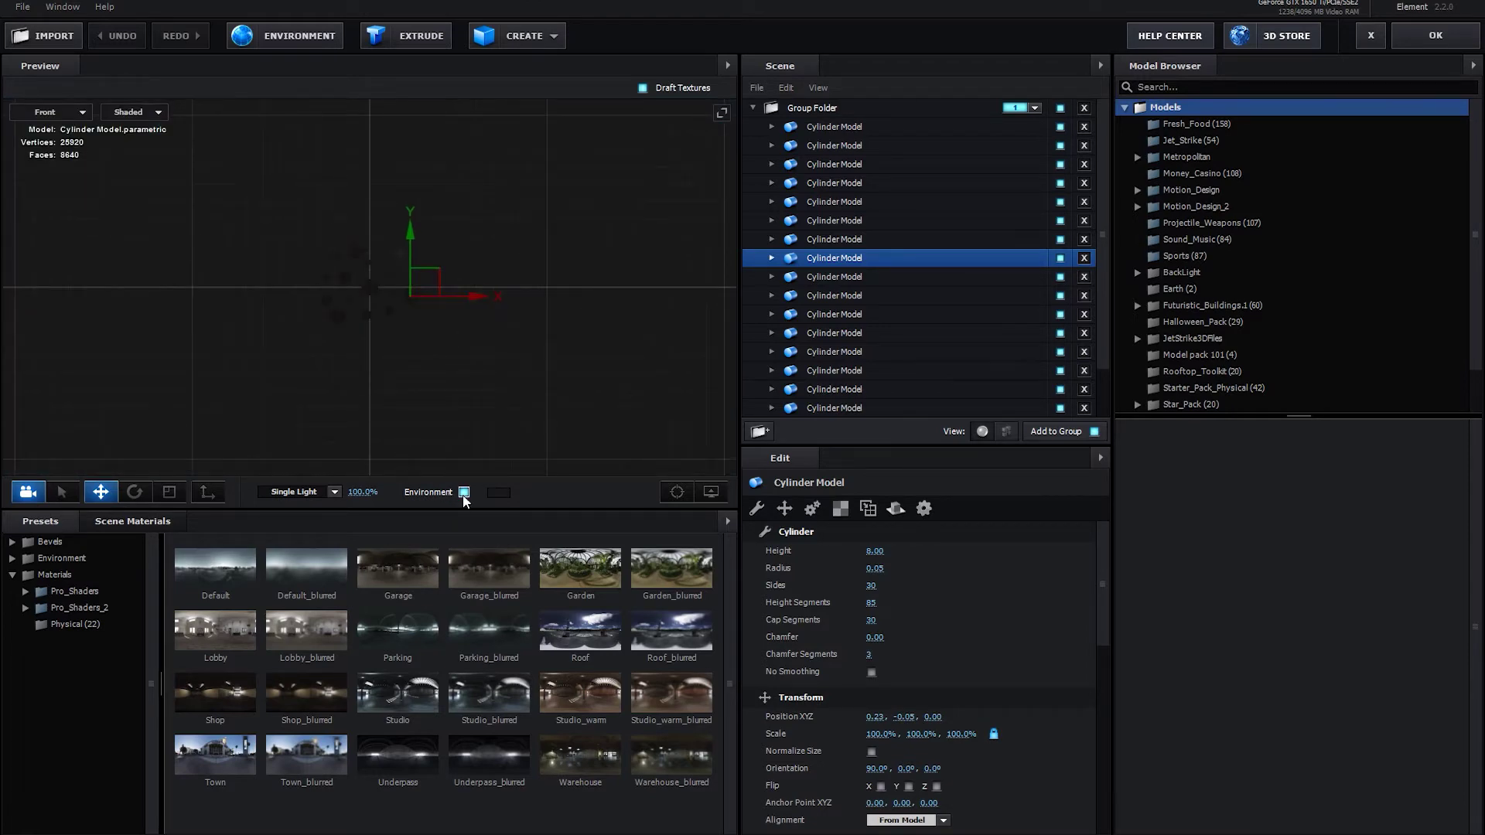
{"action": "left_click", "coordinate": [497, 494]}
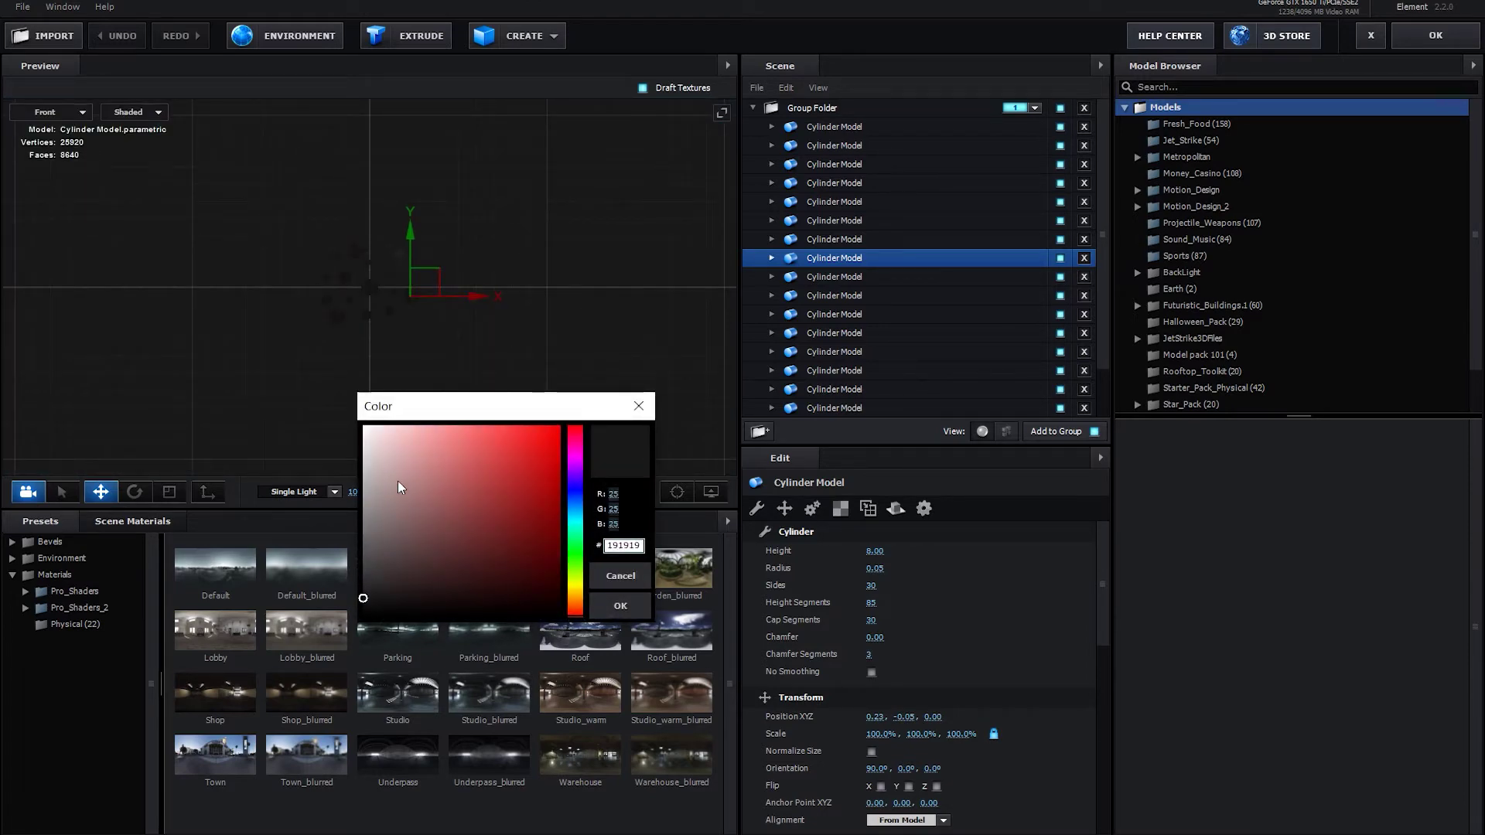
{"action": "left_click_drag", "start_coordinate": [398, 481], "coordinate": [308, 390]}
{"action": "left_click", "coordinate": [622, 608]}
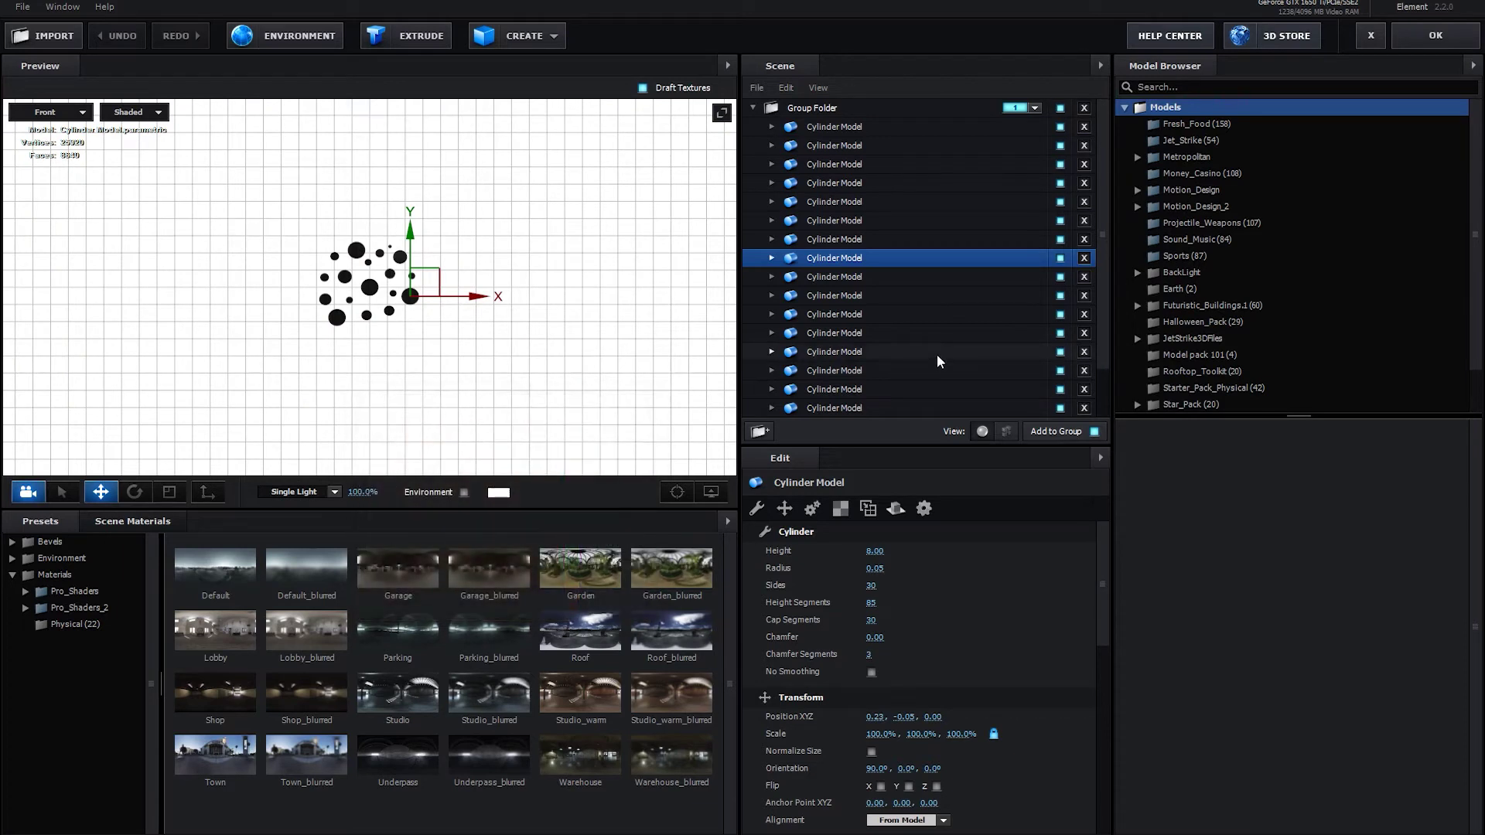
Move the first Cylinder Model and thin its radius to 0.04
{"action": "left_click", "coordinate": [840, 127]}
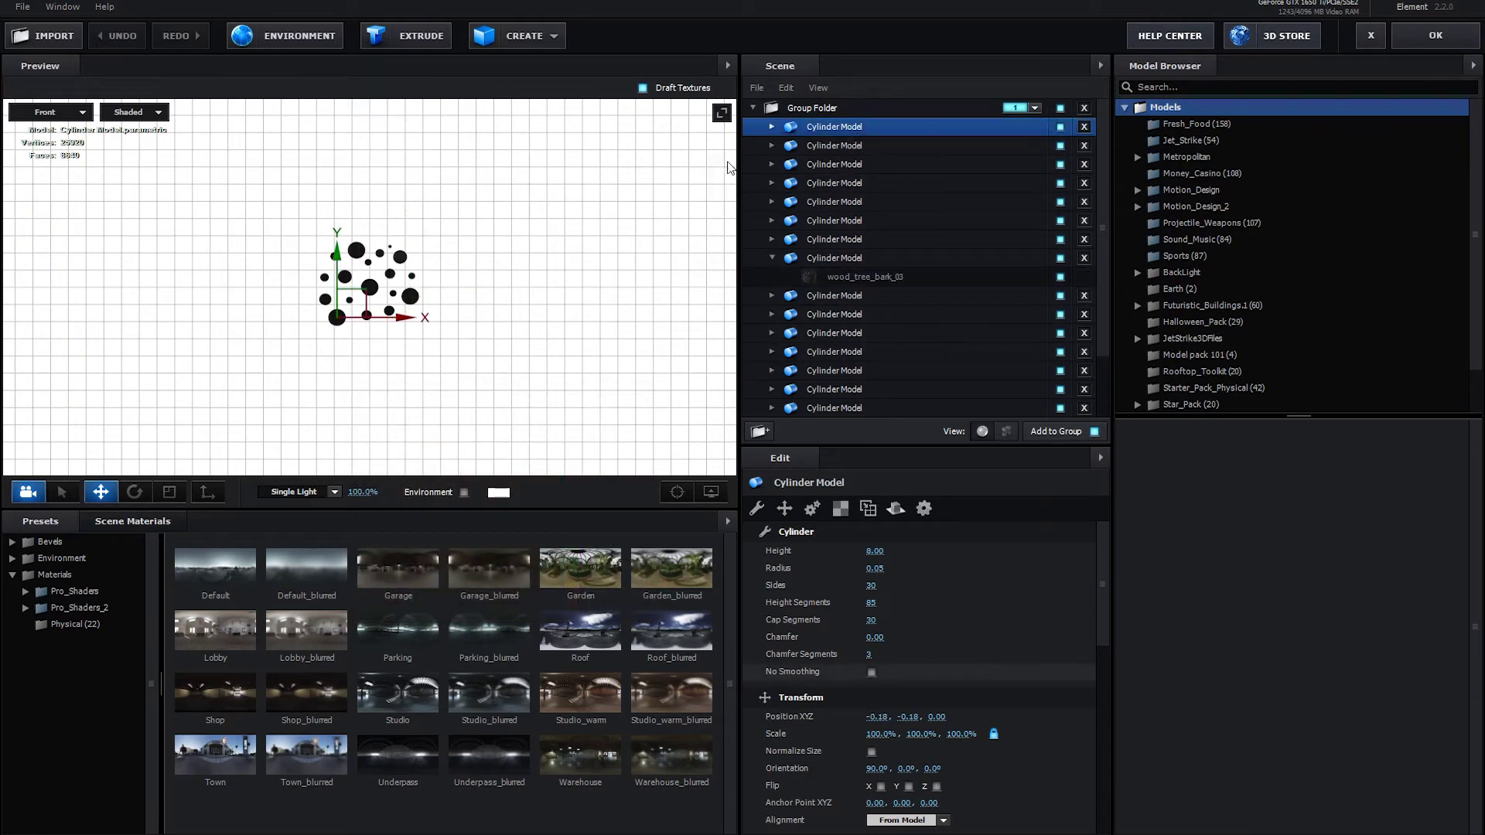
{"action": "left_click", "coordinate": [771, 259]}
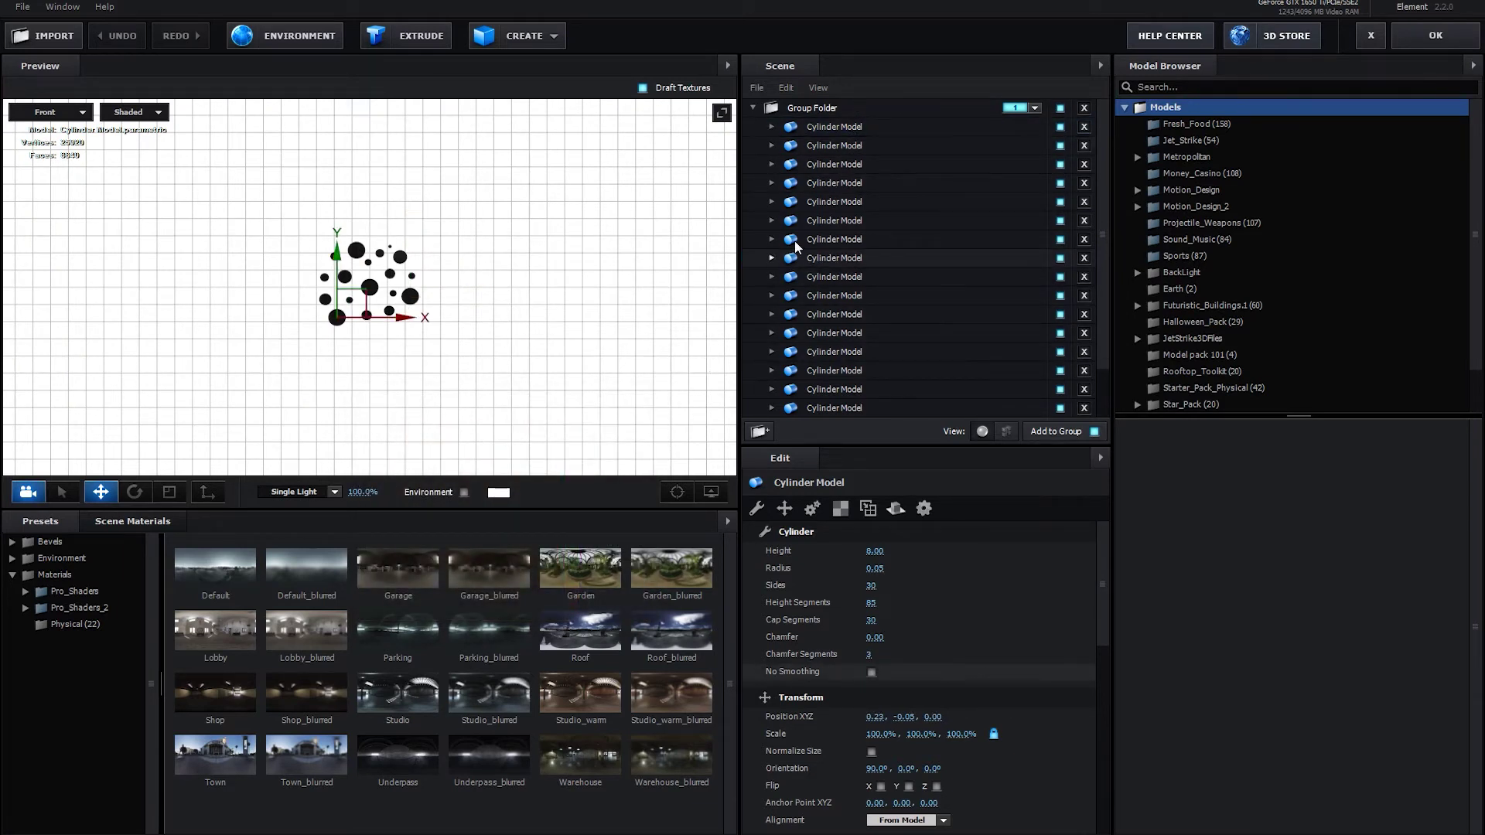
{"action": "left_click", "coordinate": [821, 130]}
{"action": "left_click_drag", "start_coordinate": [358, 305], "coordinate": [450, 315]}
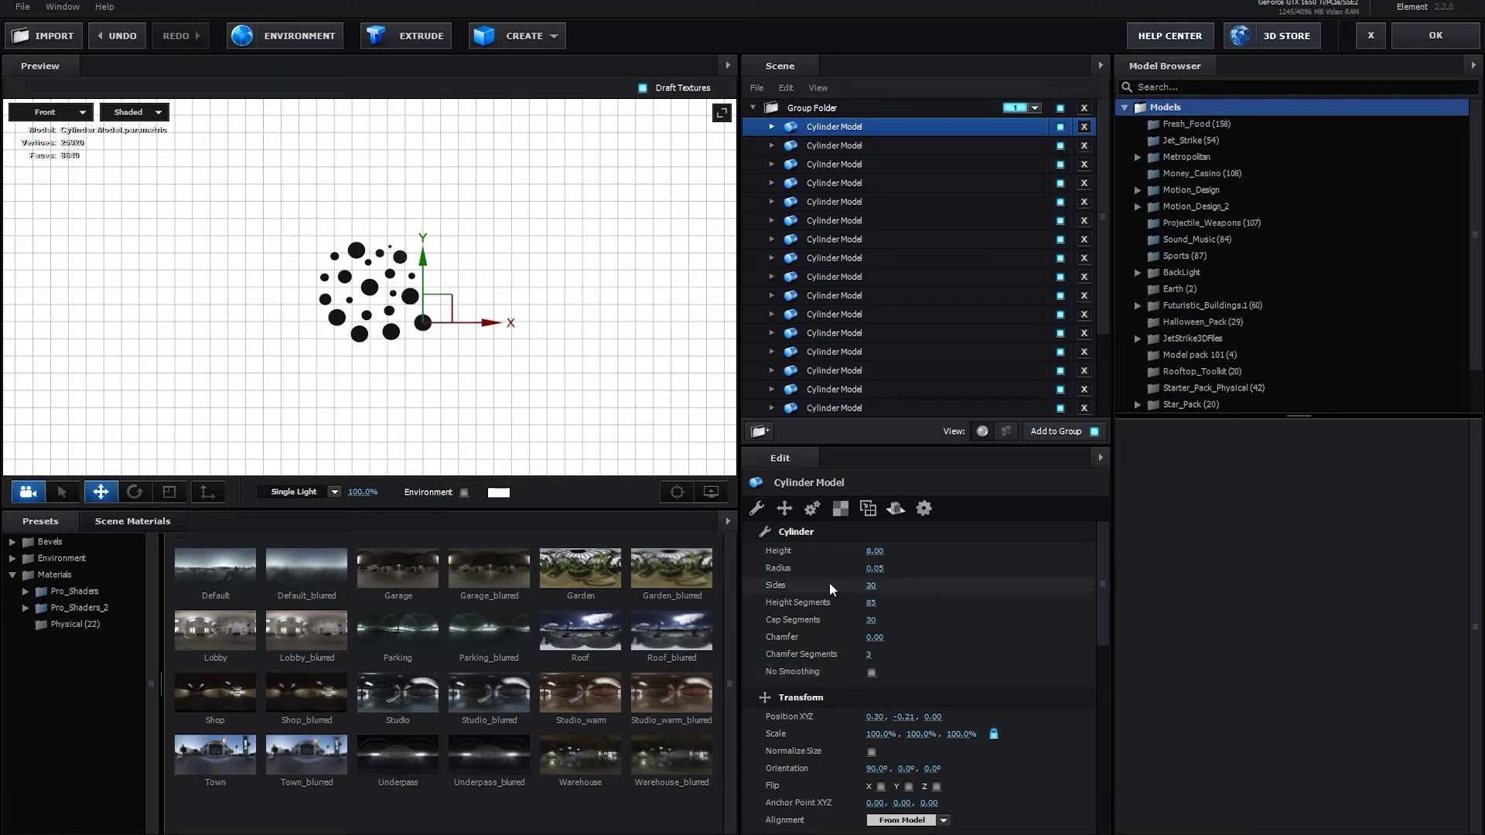
{"action": "left_click", "coordinate": [876, 573]}
{"action": "type", "text": ".03"}
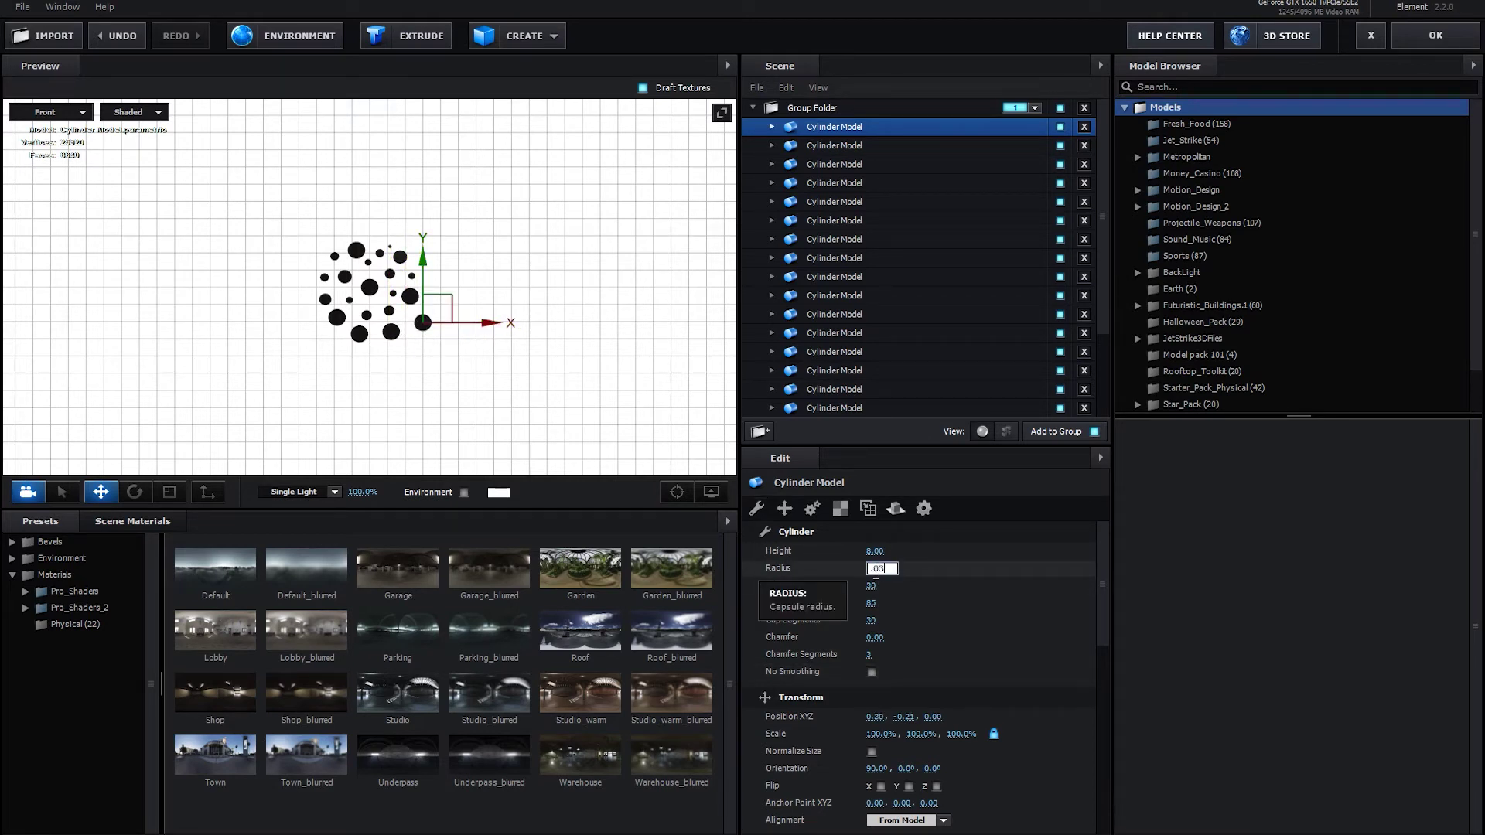
{"action": "key", "text": "BackSpace"}
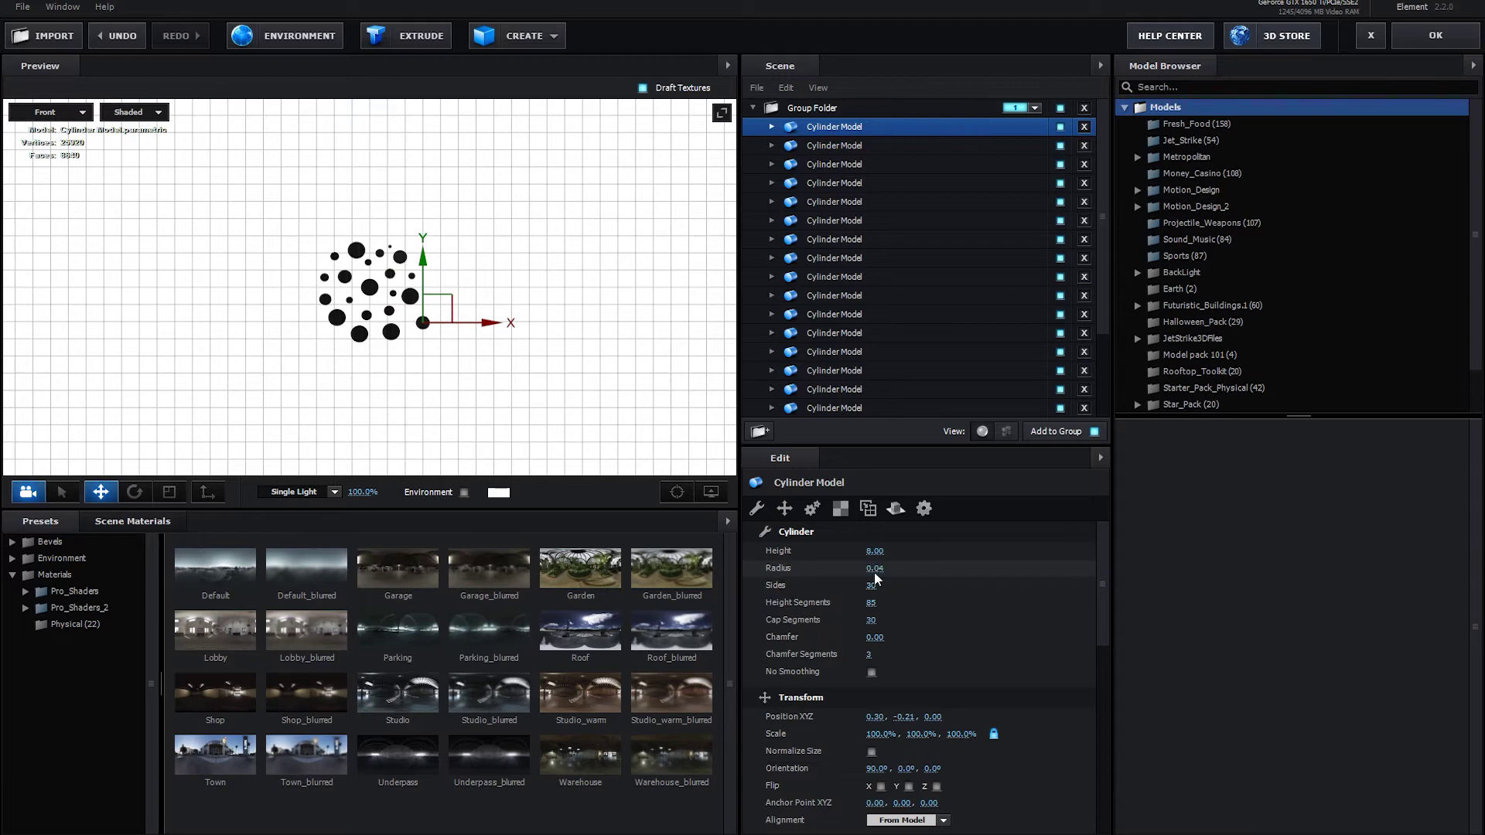
{"action": "left_click_drag", "start_coordinate": [450, 320], "coordinate": [443, 317]}
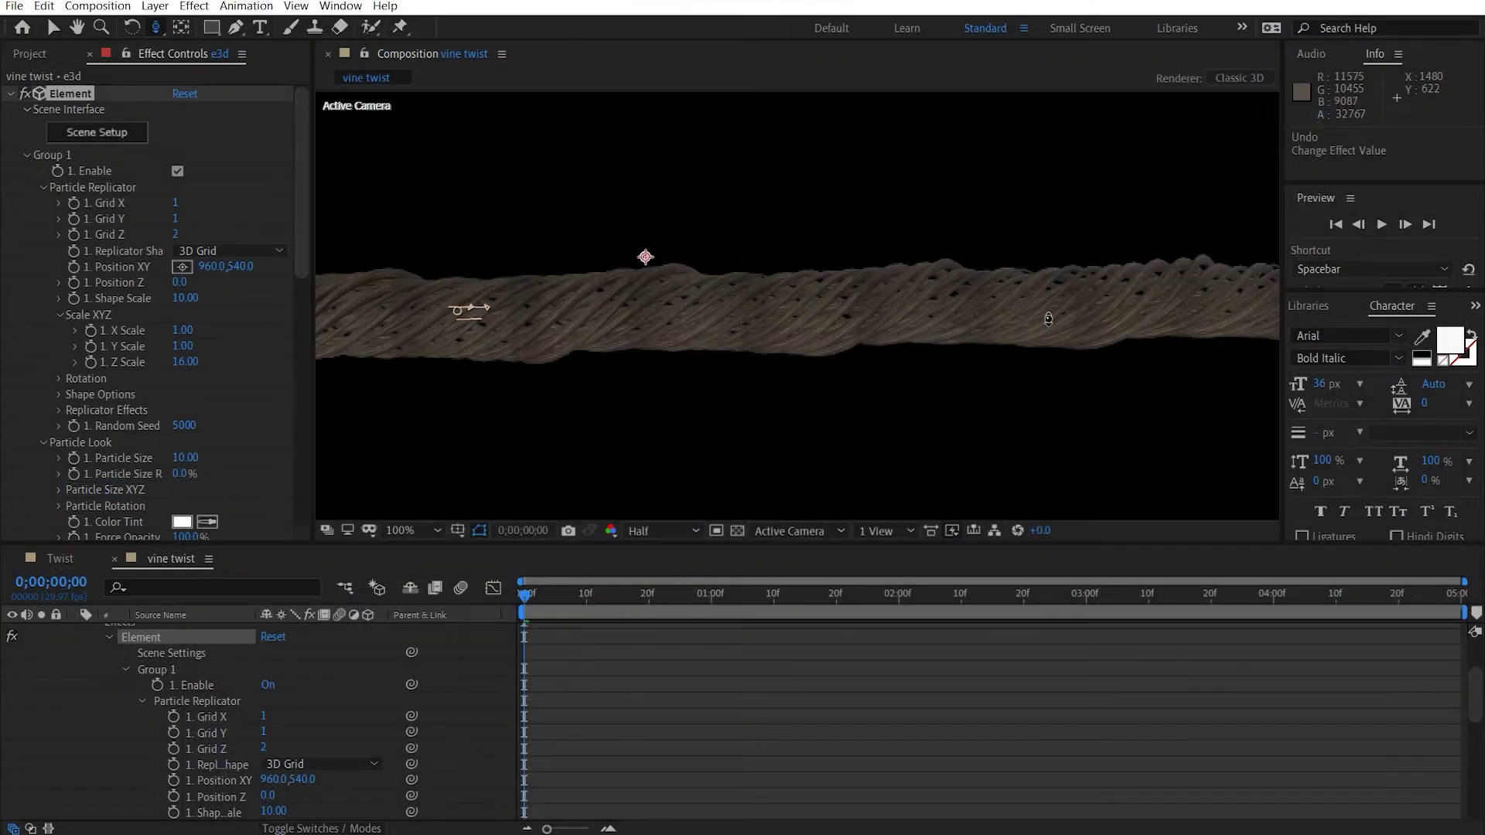
Enable the Bend deform and set its Bend Axis to Z
{"action": "scroll", "coordinate": [915, 140], "scroll_direction": "down", "scroll_amount": 2}
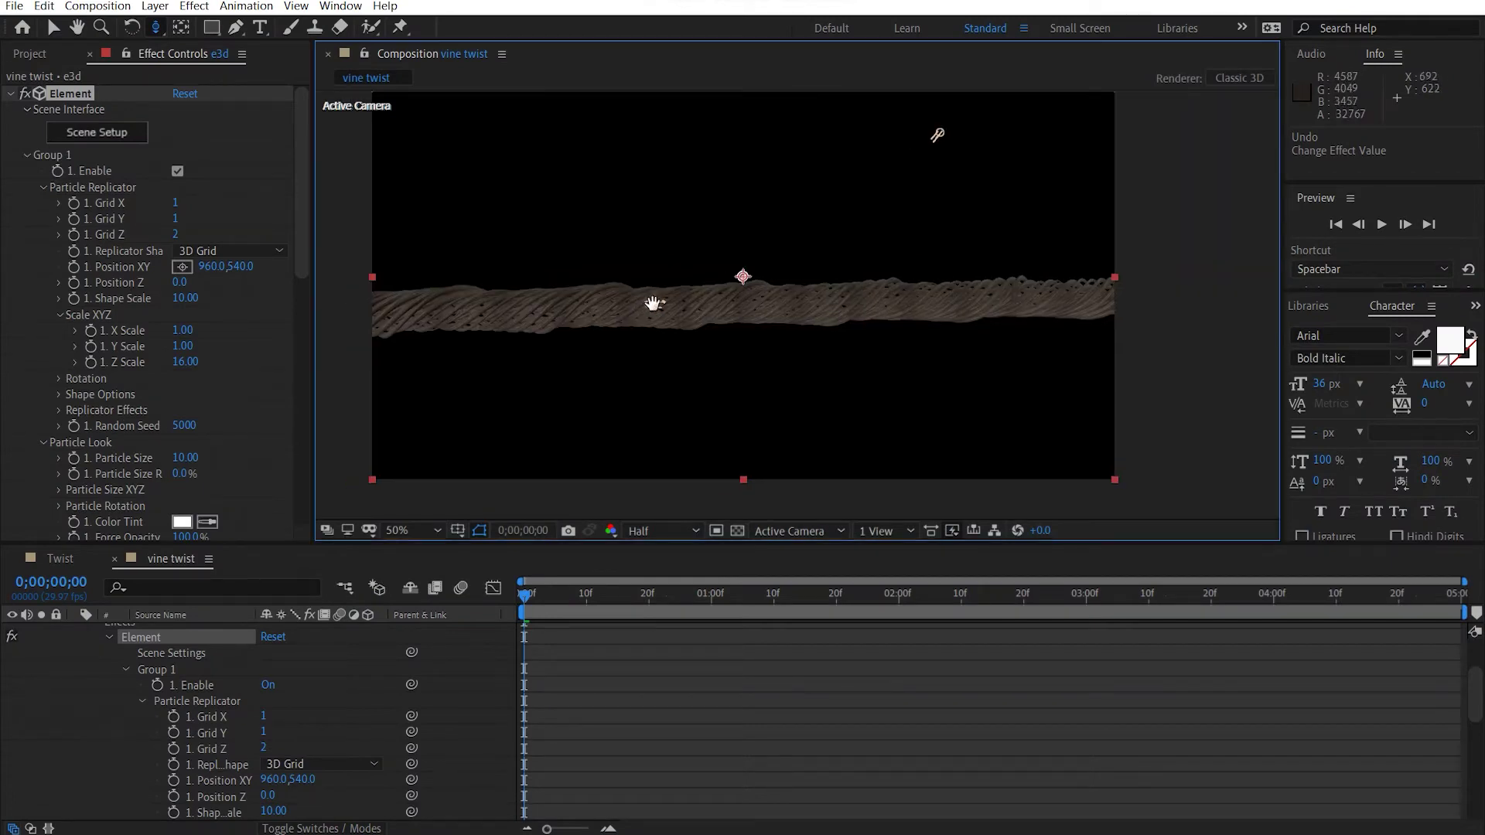
{"action": "key", "text": "c"}
{"action": "left_click_drag", "start_coordinate": [654, 303], "coordinate": [688, 296]}
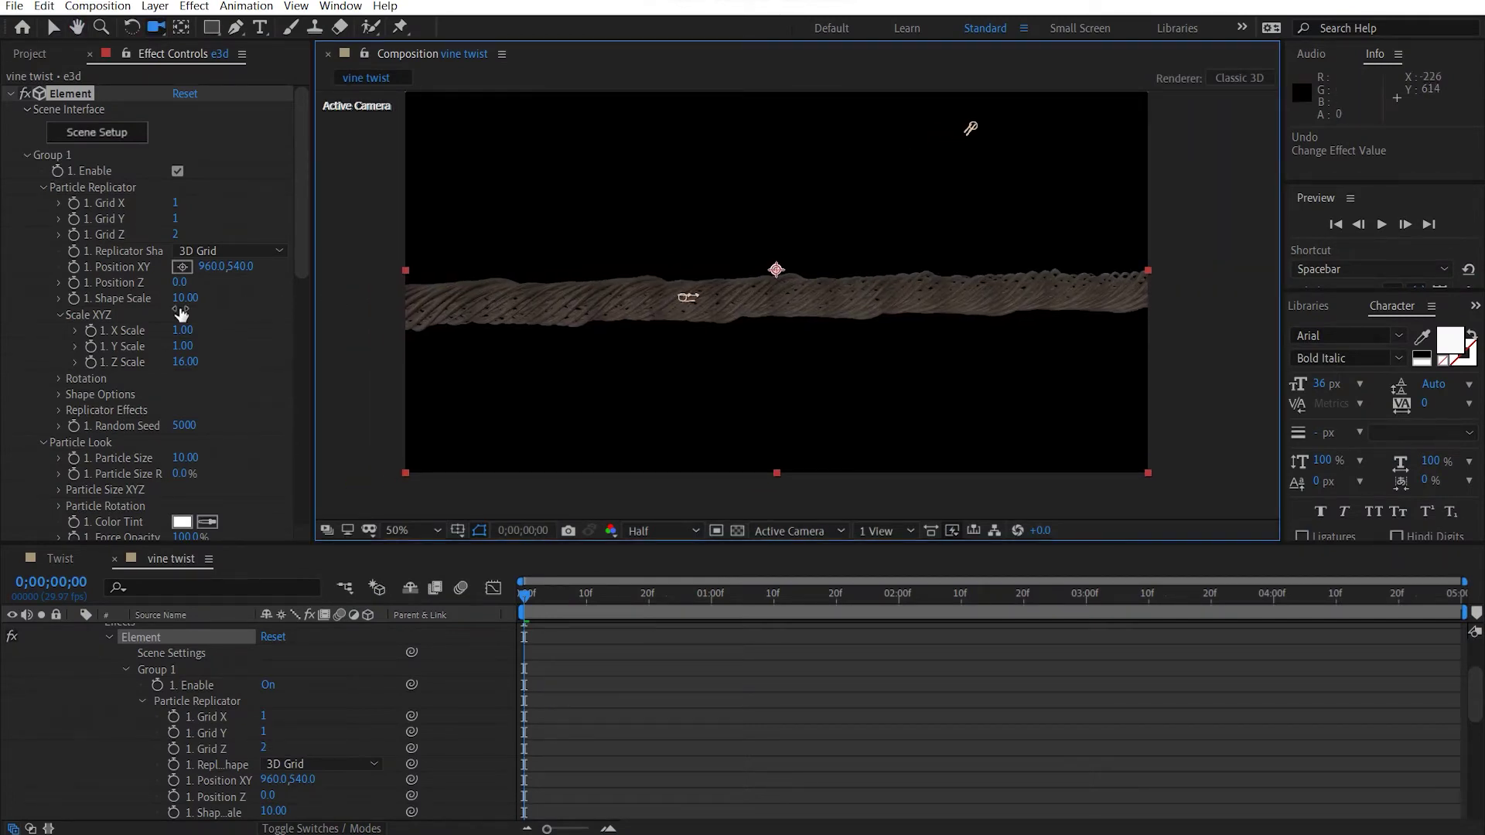
{"action": "scroll", "coordinate": [206, 301], "scroll_direction": "down", "scroll_amount": 5}
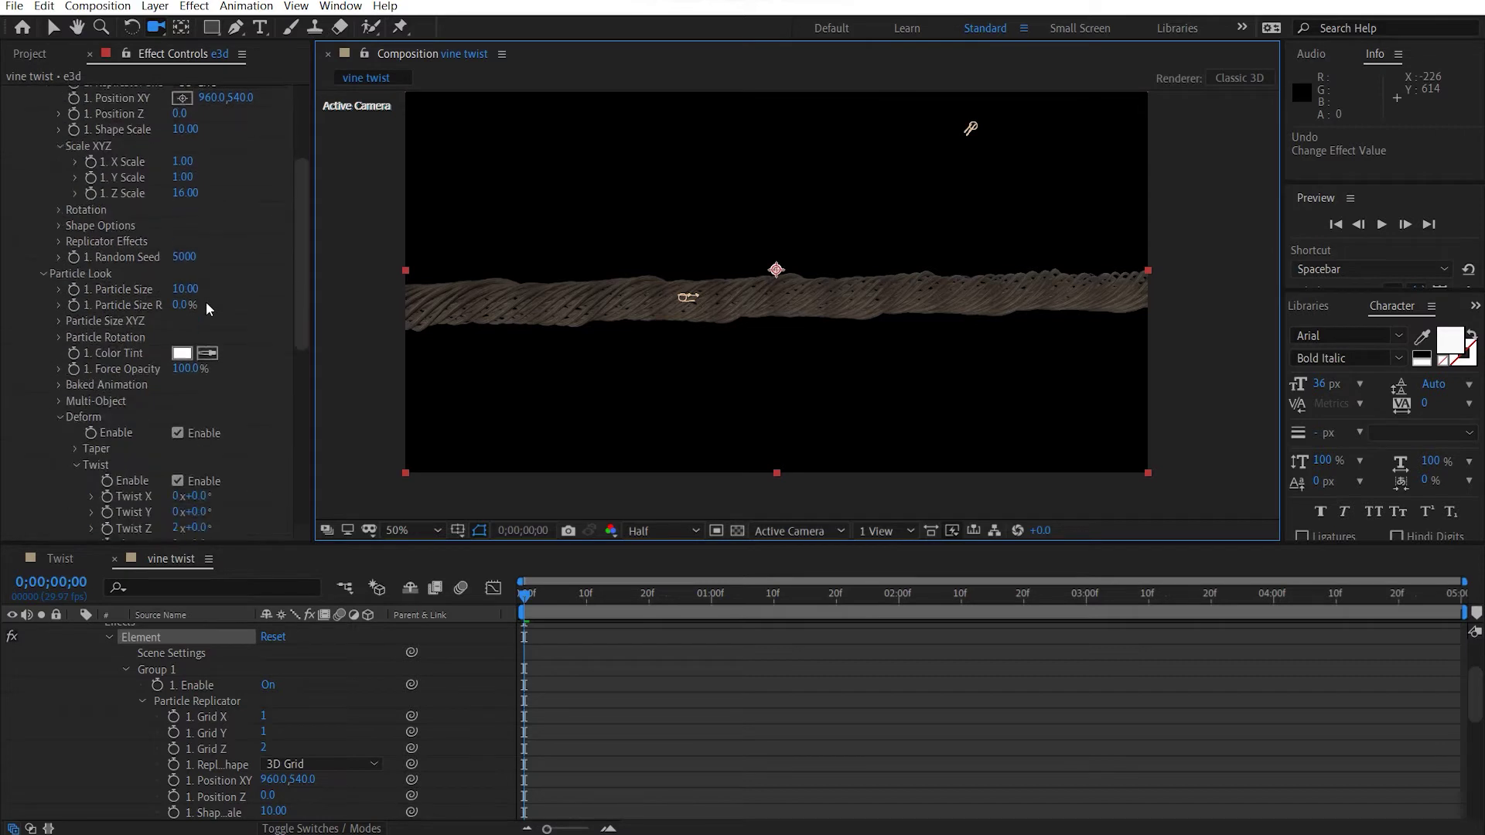
{"action": "scroll", "coordinate": [206, 308], "scroll_direction": "down", "scroll_amount": 5}
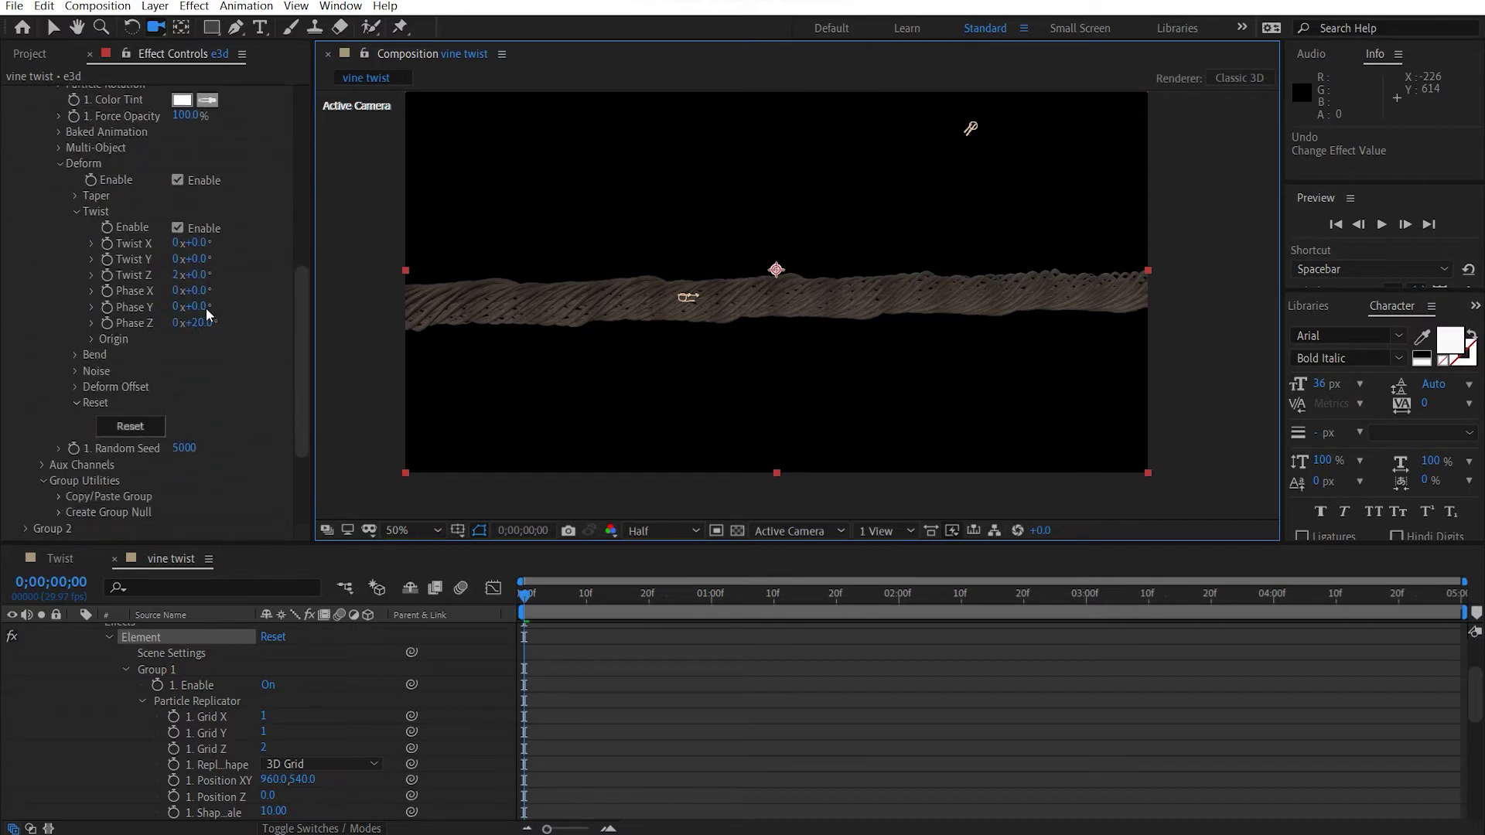
{"action": "left_click", "coordinate": [75, 355]}
{"action": "left_click", "coordinate": [178, 371]}
{"action": "left_click", "coordinate": [221, 386]}
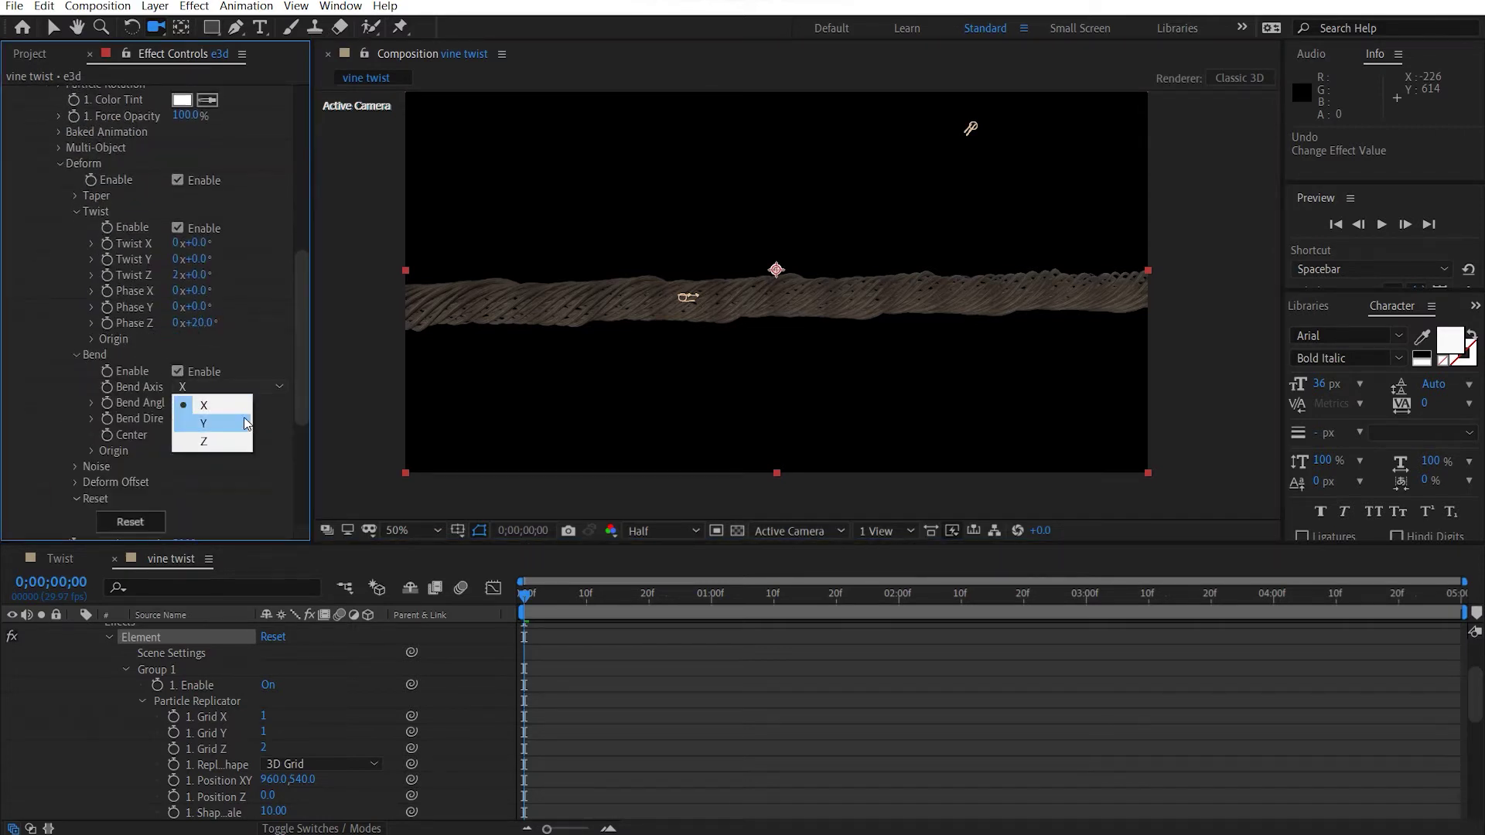
{"action": "left_click", "coordinate": [234, 436]}
Set Bend Direction to 90° and Bend Angle to -5°
{"action": "left_click", "coordinate": [197, 418]}
{"action": "type", "text": "9"}
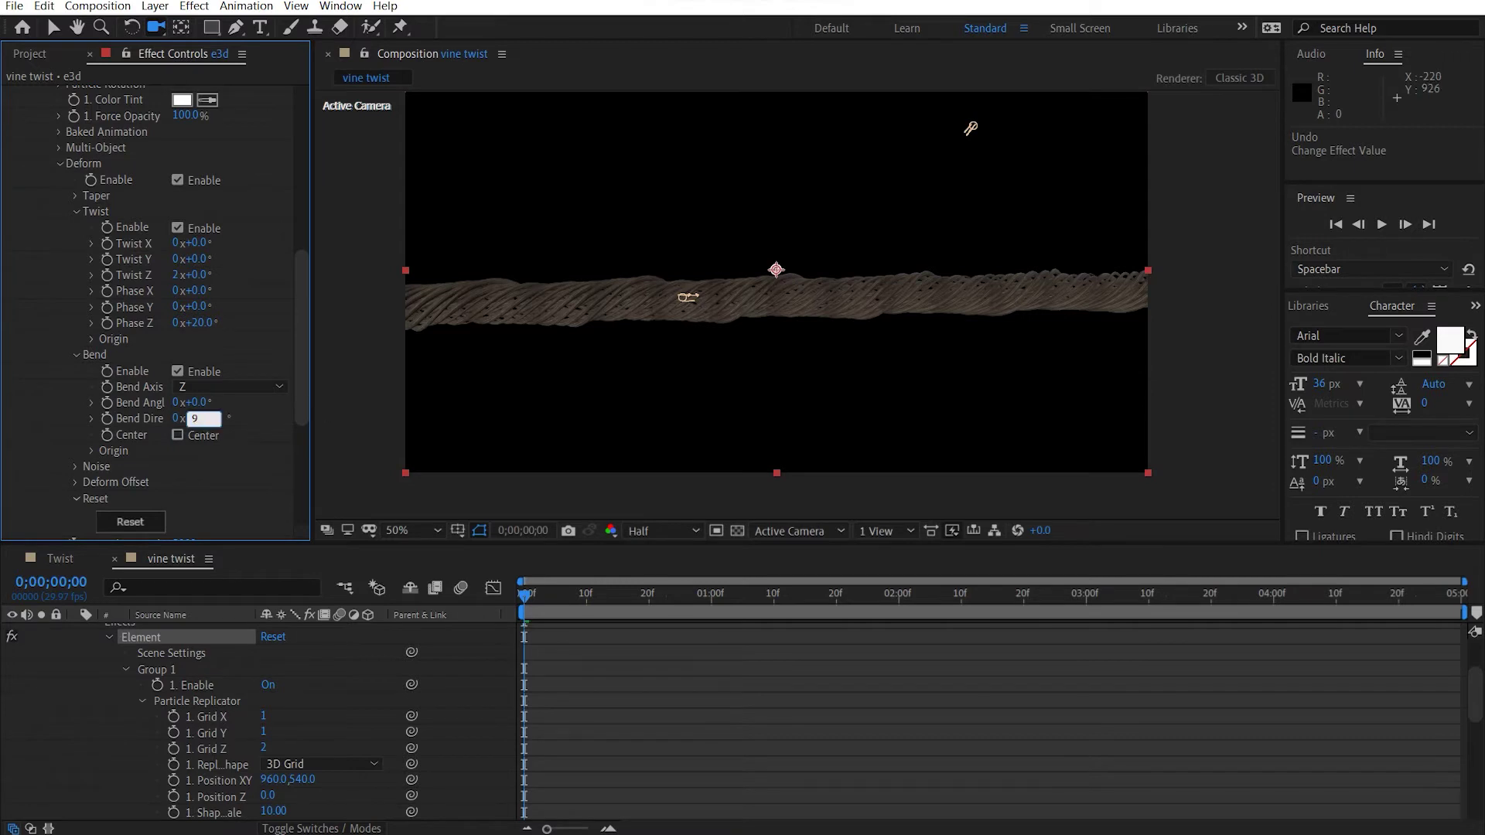
{"action": "type", "text": "0"}
{"action": "key", "text": "Return"}
{"action": "left_click", "coordinate": [201, 403]}
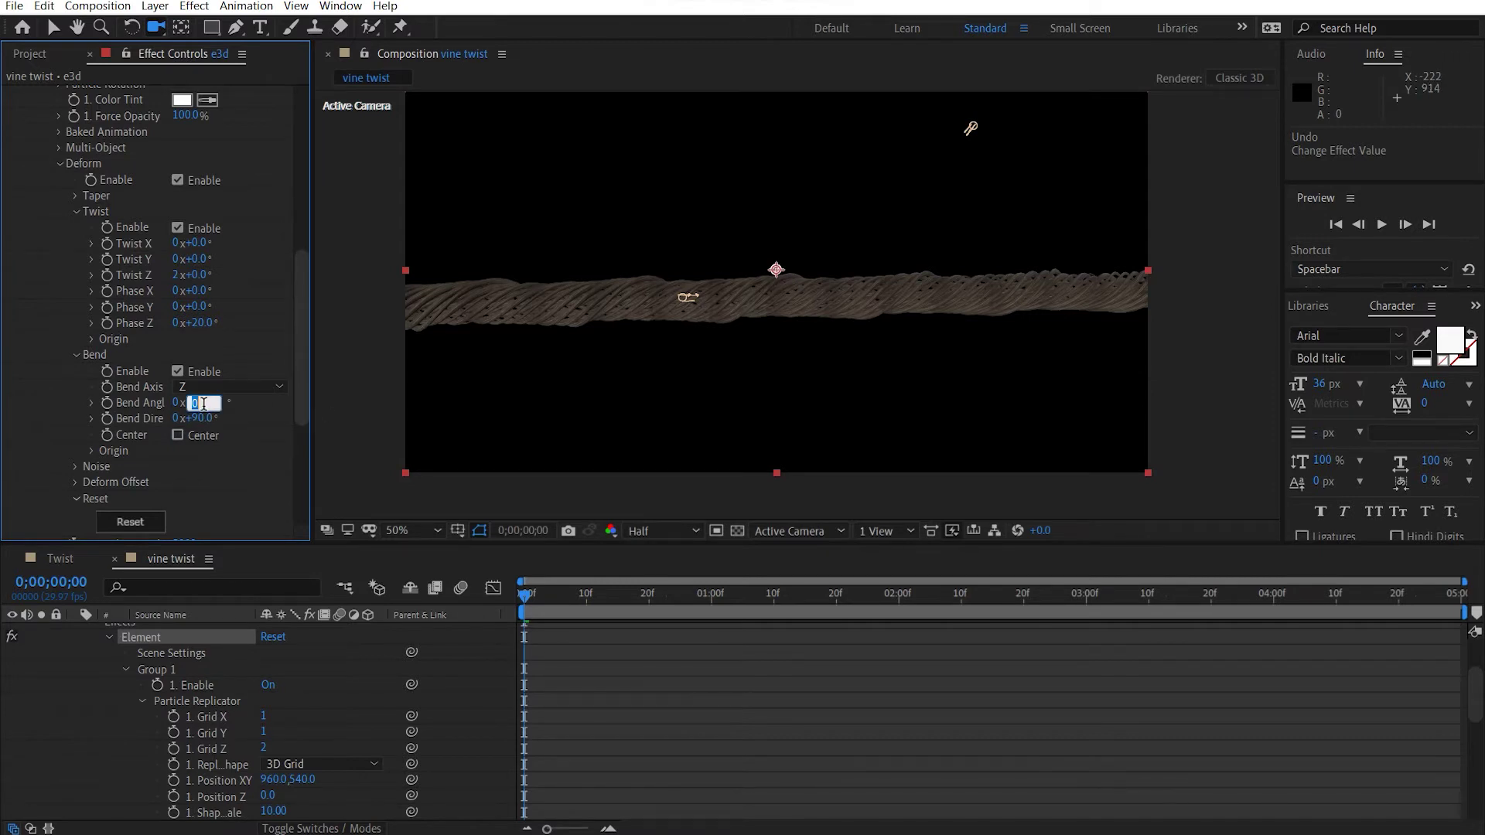
{"action": "key", "text": "Return"}
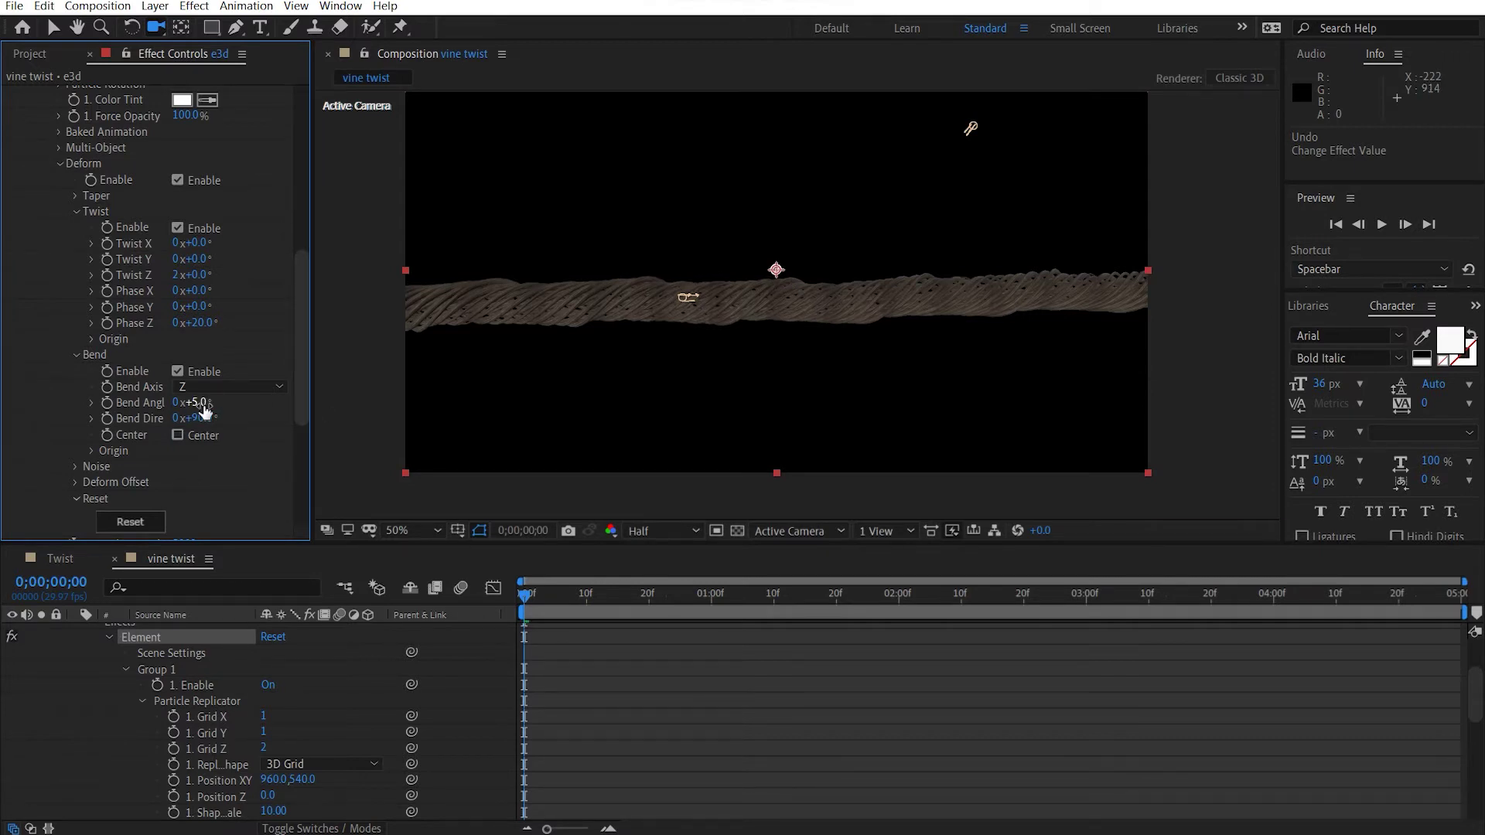
{"action": "left_click", "coordinate": [195, 402]}
{"action": "type", "text": "-5"}
{"action": "key", "text": "Return"}
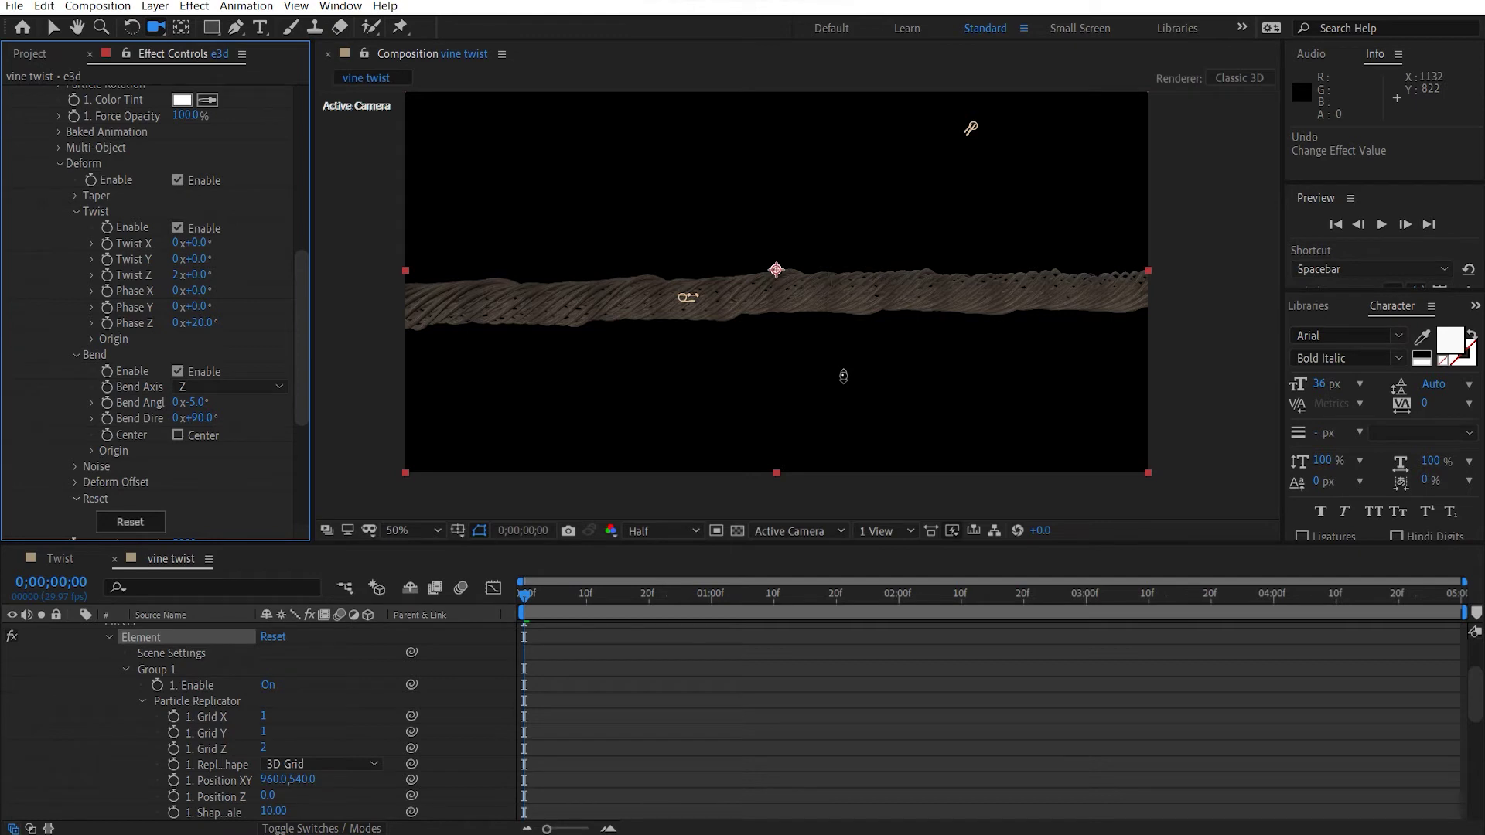
Orbit Camera 1 into a close view running along the vine
{"action": "left_click_drag", "start_coordinate": [898, 362], "coordinate": [776, 358]}
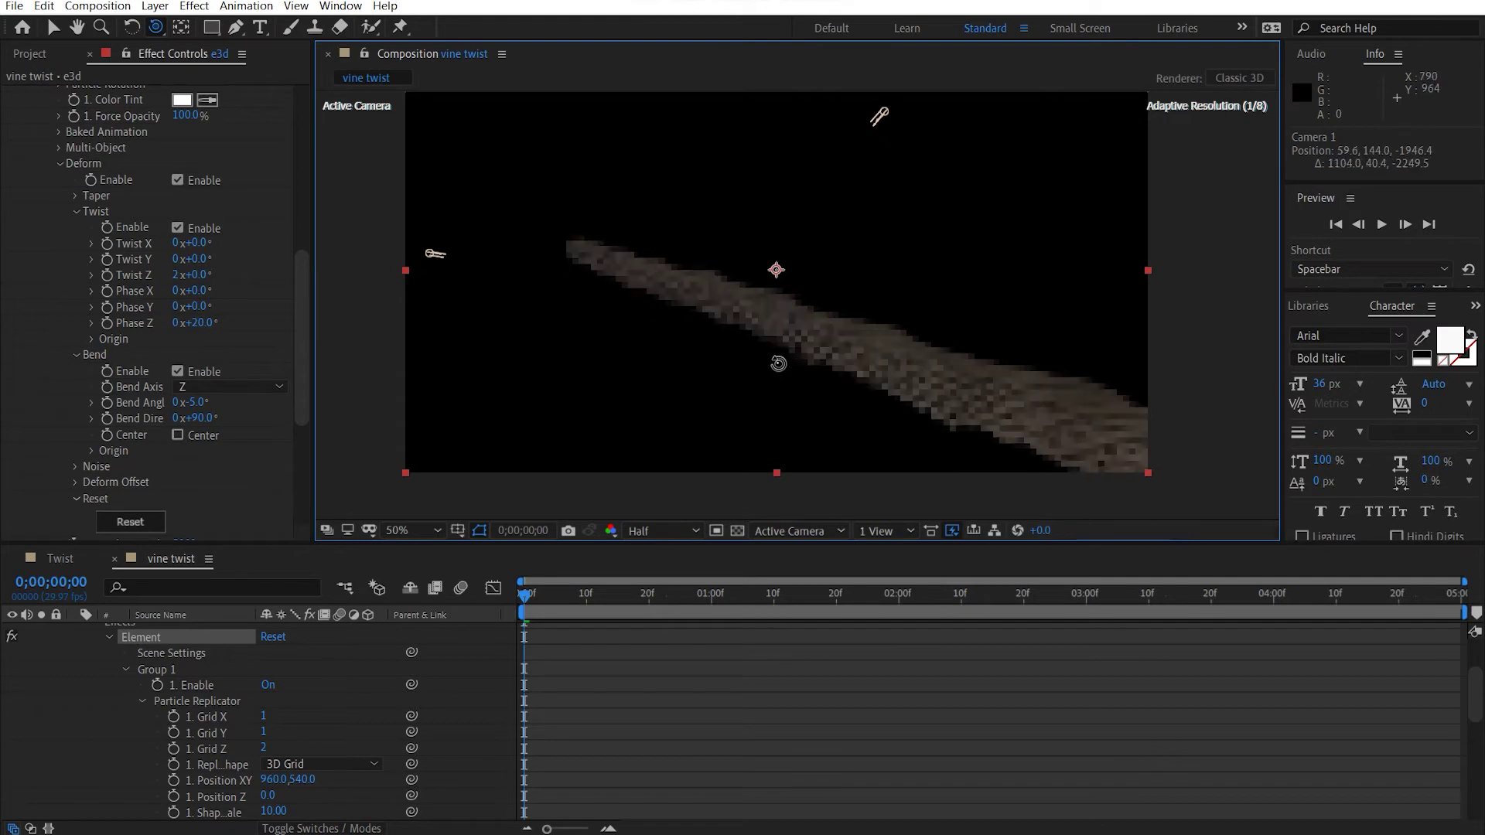
{"action": "key", "text": "c"}
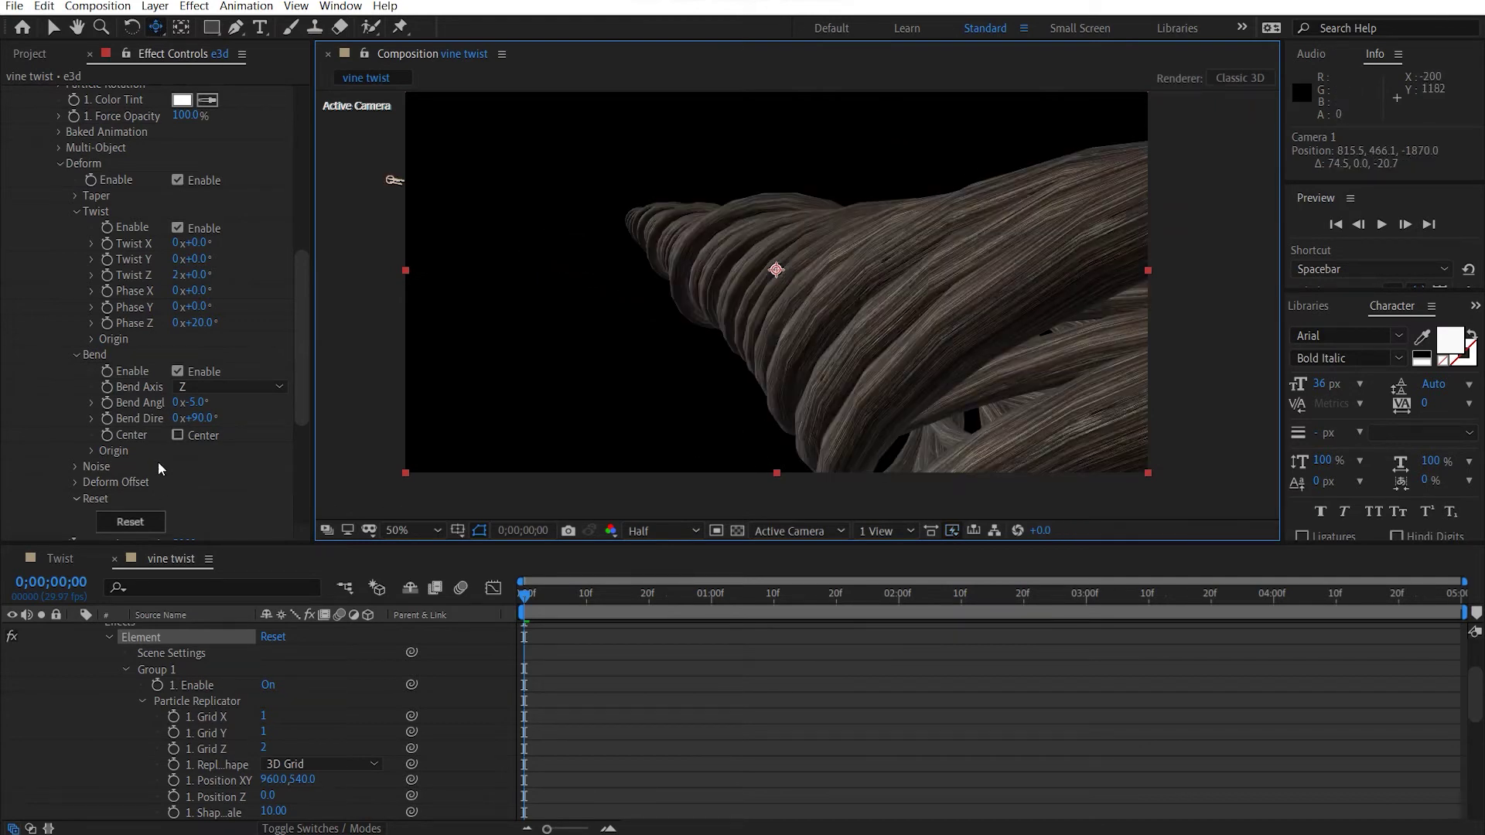
{"action": "scroll", "coordinate": [162, 464], "scroll_direction": "down", "scroll_amount": 5}
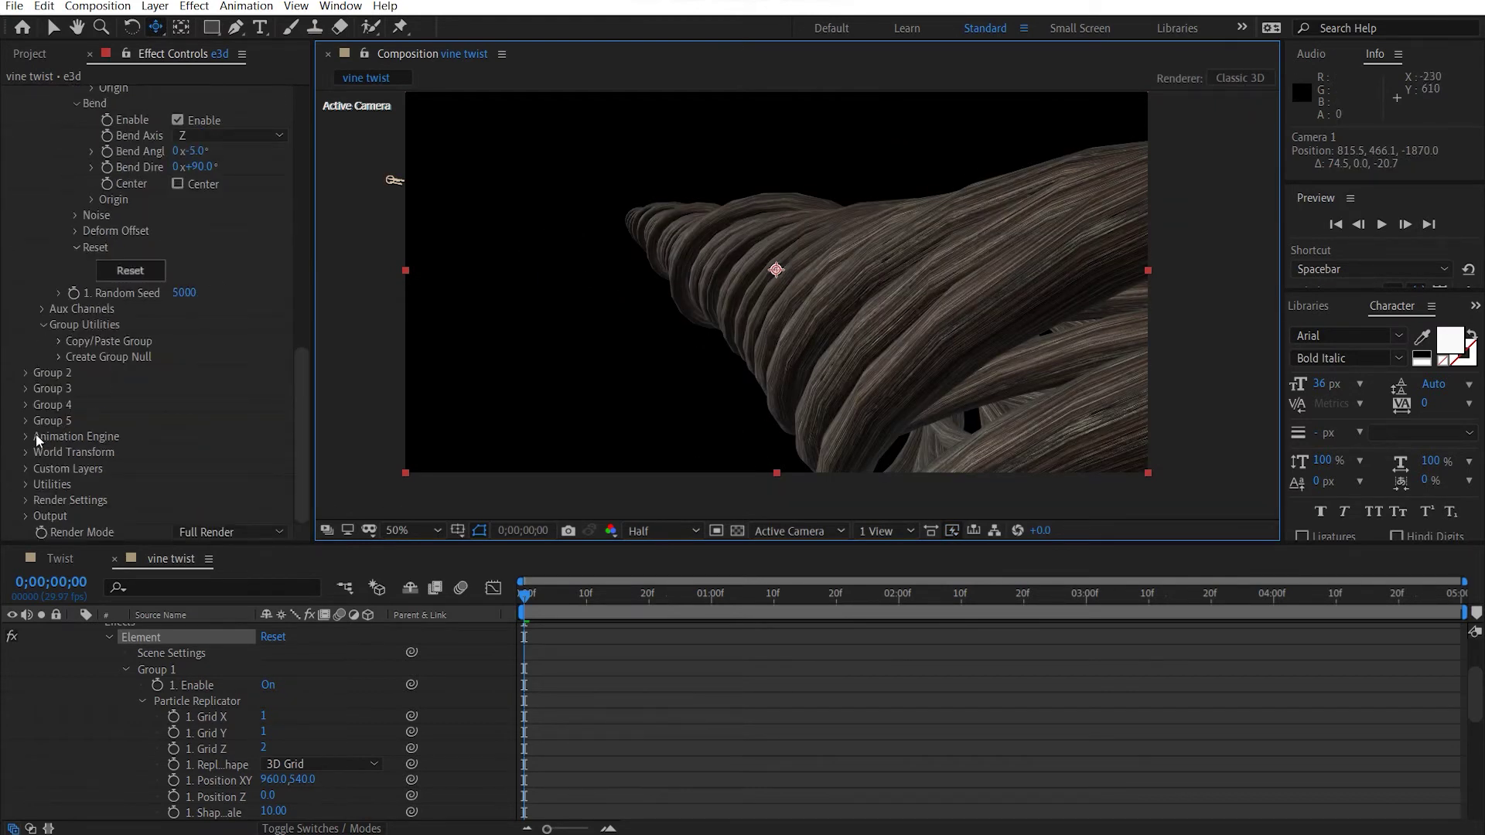
Enable Shadows in the Element effect's Render Settings
{"action": "left_click", "coordinate": [26, 501]}
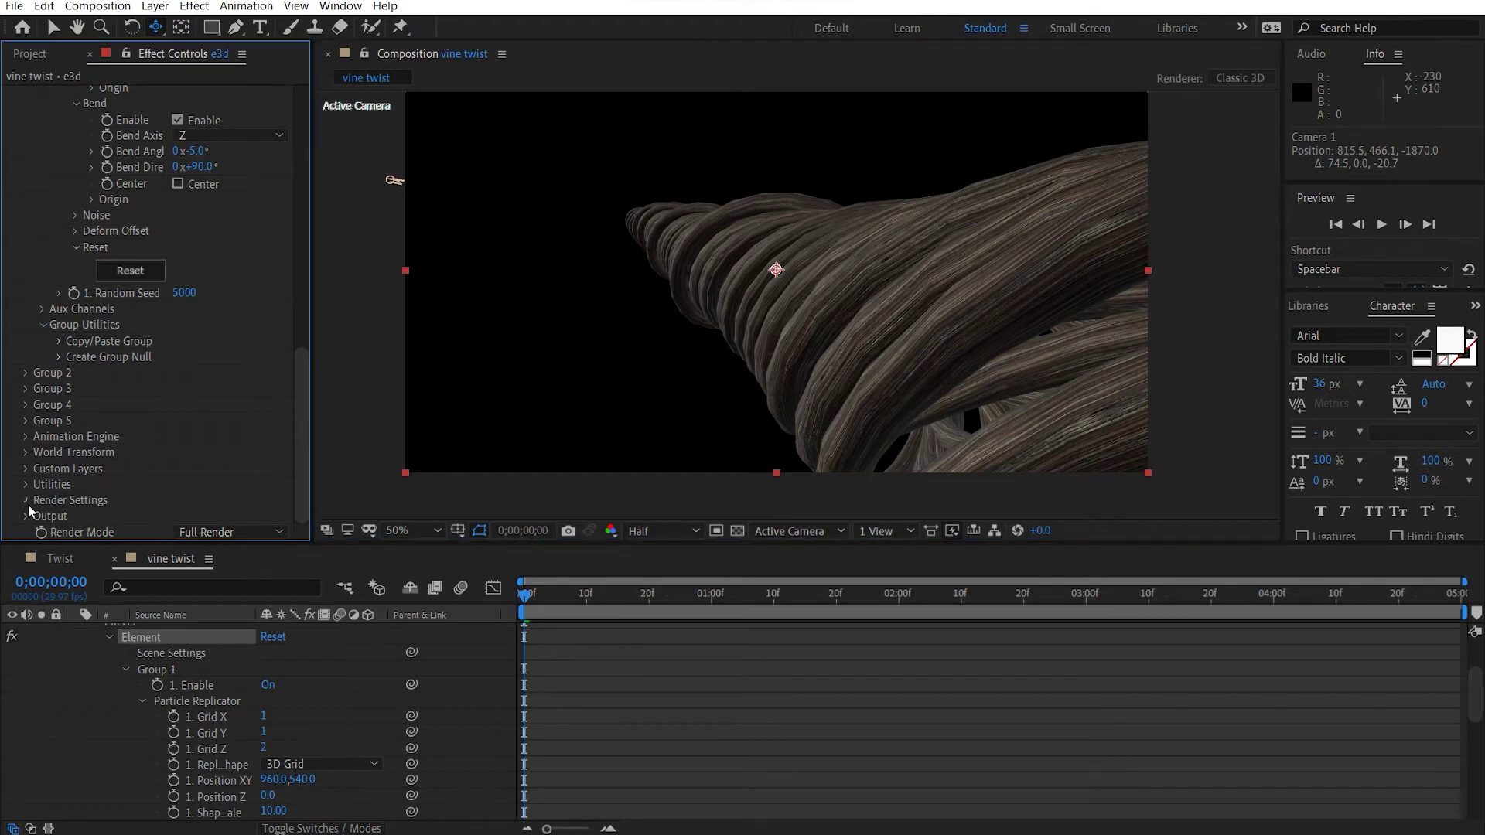
{"action": "scroll", "coordinate": [73, 472], "scroll_direction": "down", "scroll_amount": 4}
{"action": "left_click", "coordinate": [43, 357]}
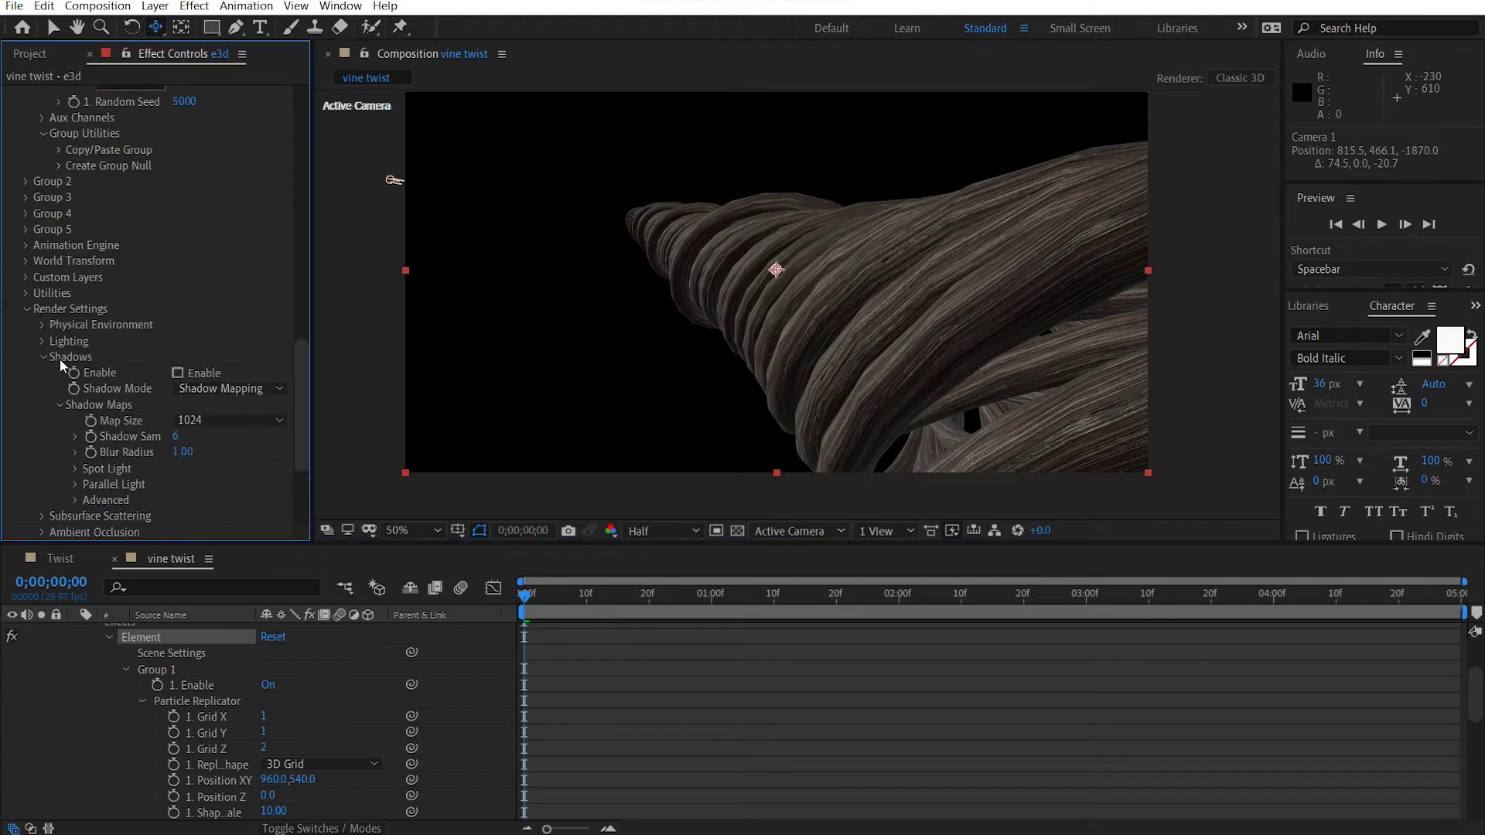
{"action": "left_click", "coordinate": [177, 373]}
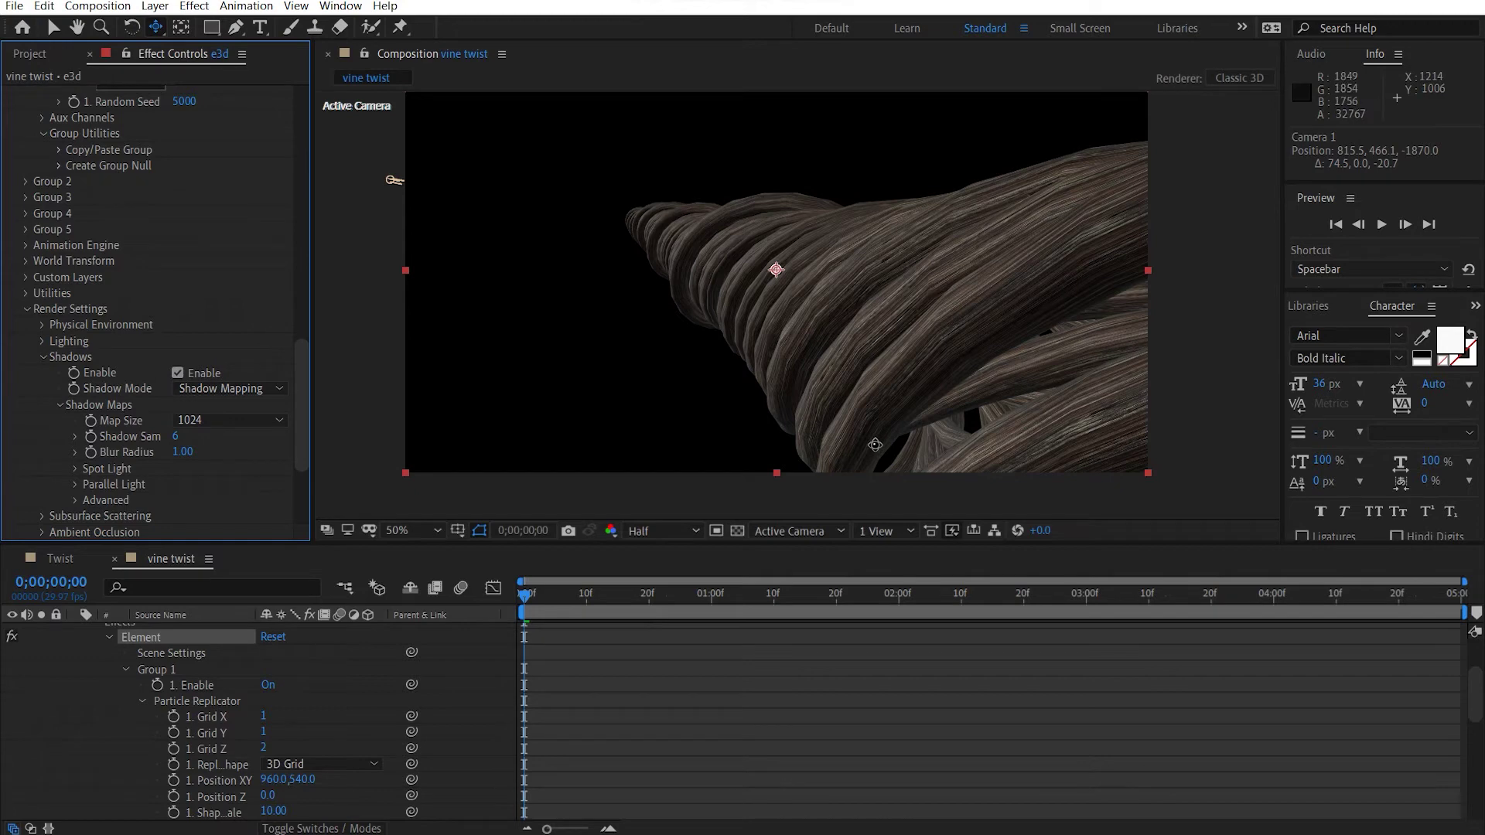
Confirm Parallel Light 1's settings with Casts Shadows on, then reselect the e3d layer
{"action": "scroll", "coordinate": [249, 654], "scroll_direction": "up", "scroll_amount": 3}
{"action": "left_click", "coordinate": [207, 663]}
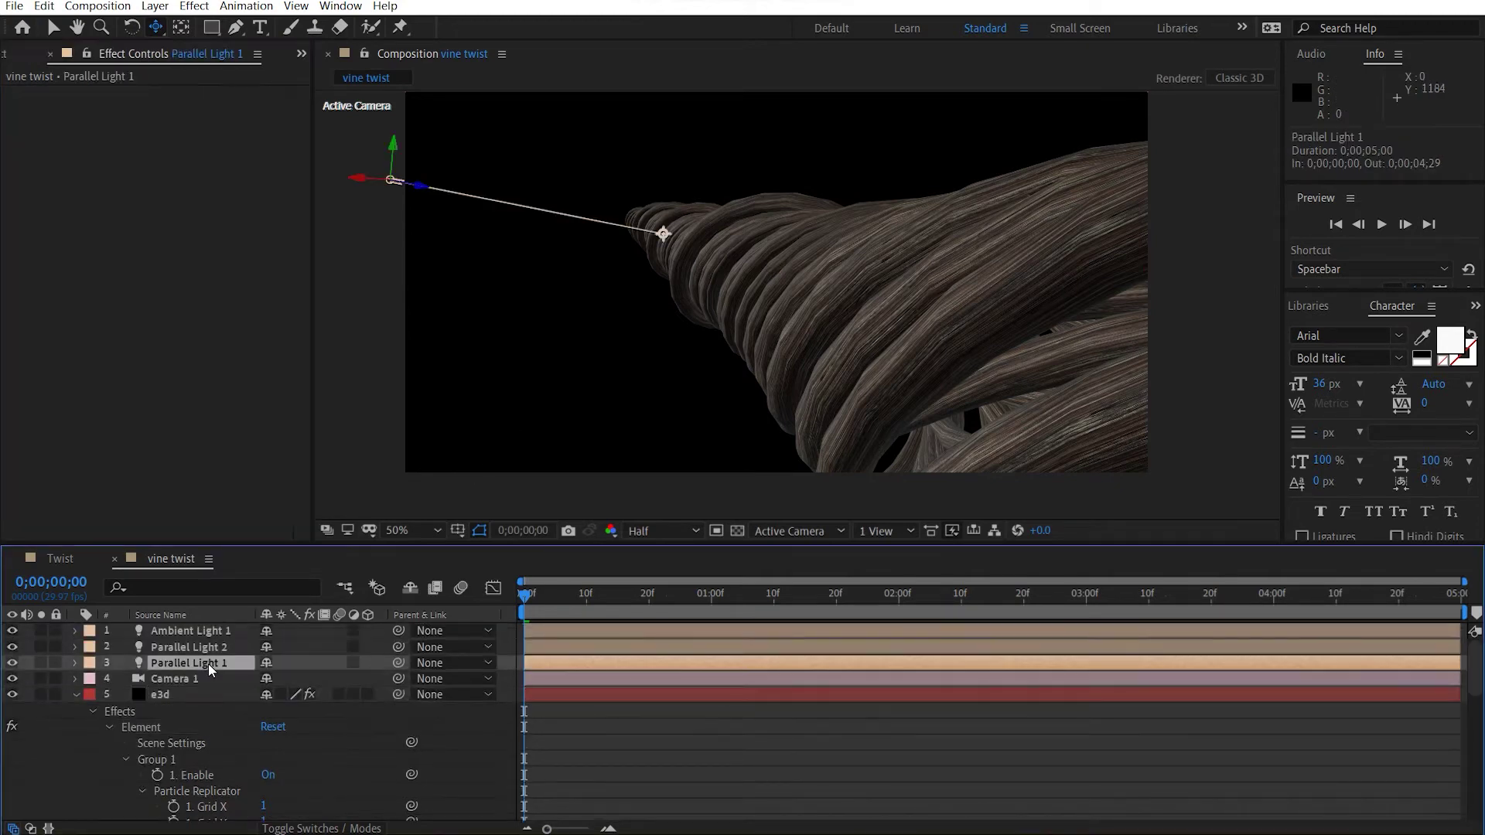
{"action": "double_click", "coordinate": [208, 664]}
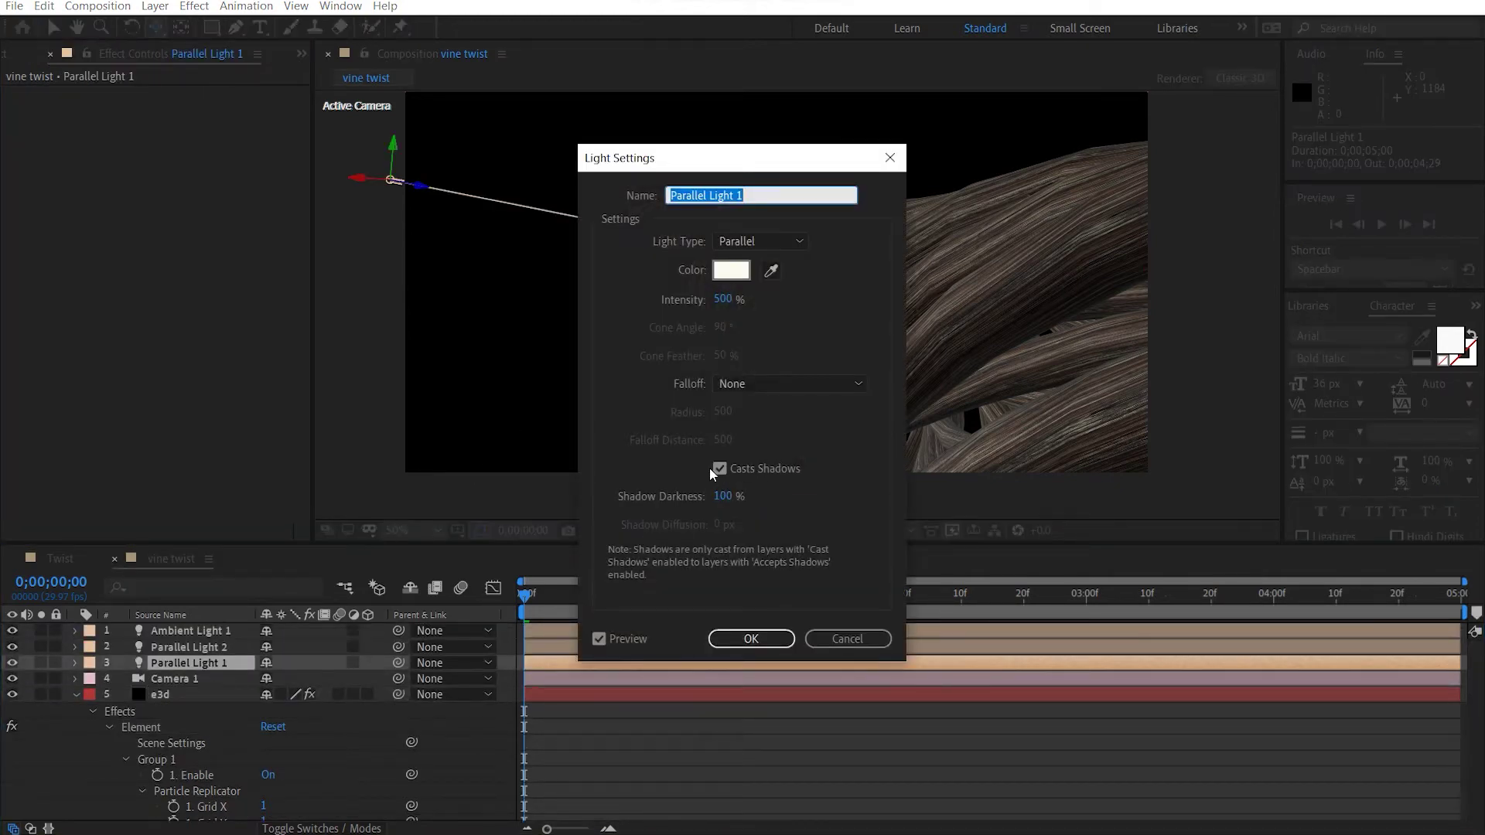
{"action": "left_click", "coordinate": [751, 638]}
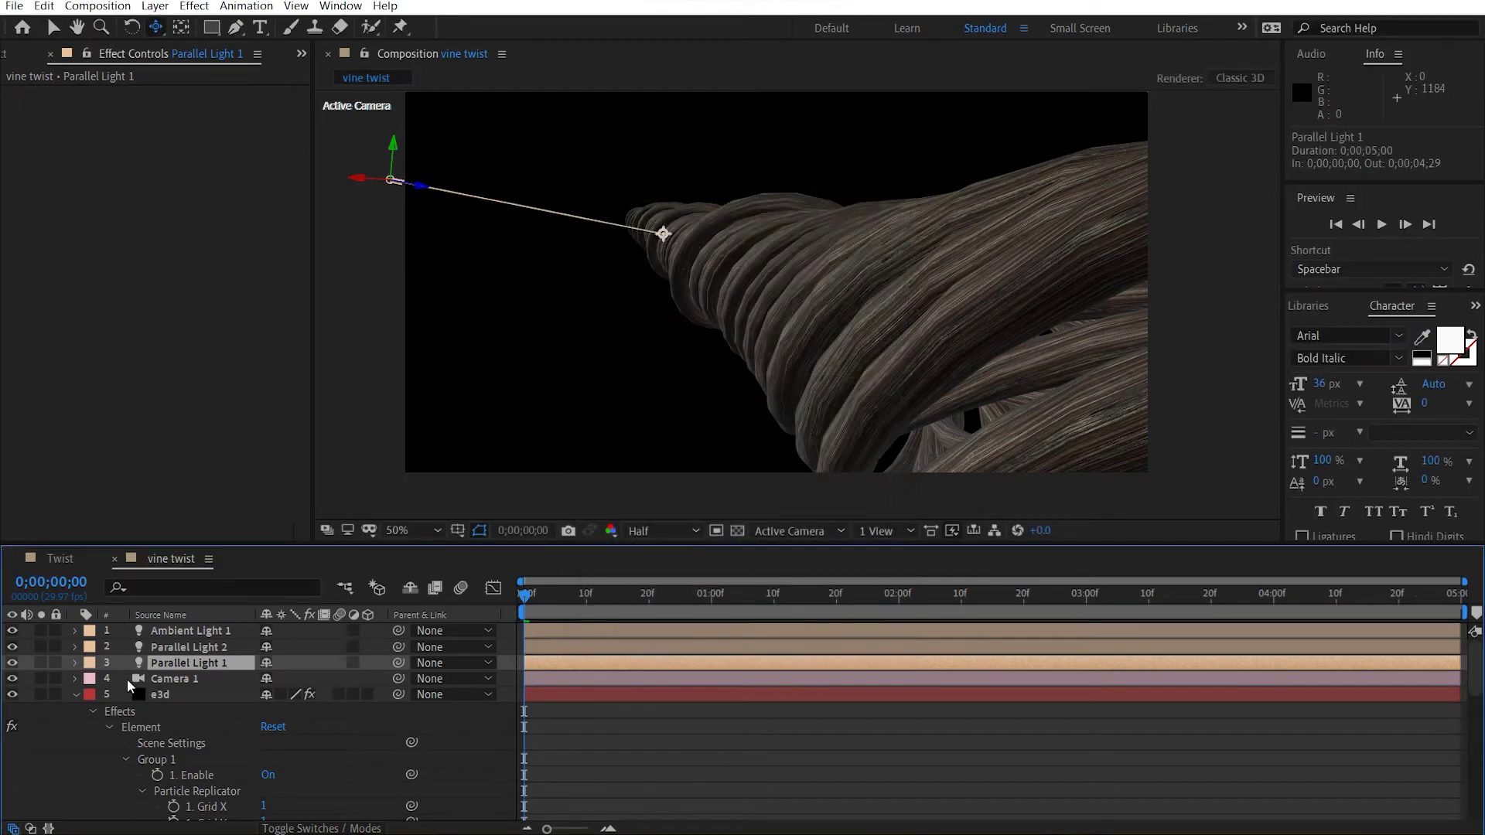
{"action": "left_click", "coordinate": [76, 695]}
{"action": "left_click", "coordinate": [181, 693]}
{"action": "scroll", "coordinate": [132, 433], "scroll_direction": "down", "scroll_amount": 10}
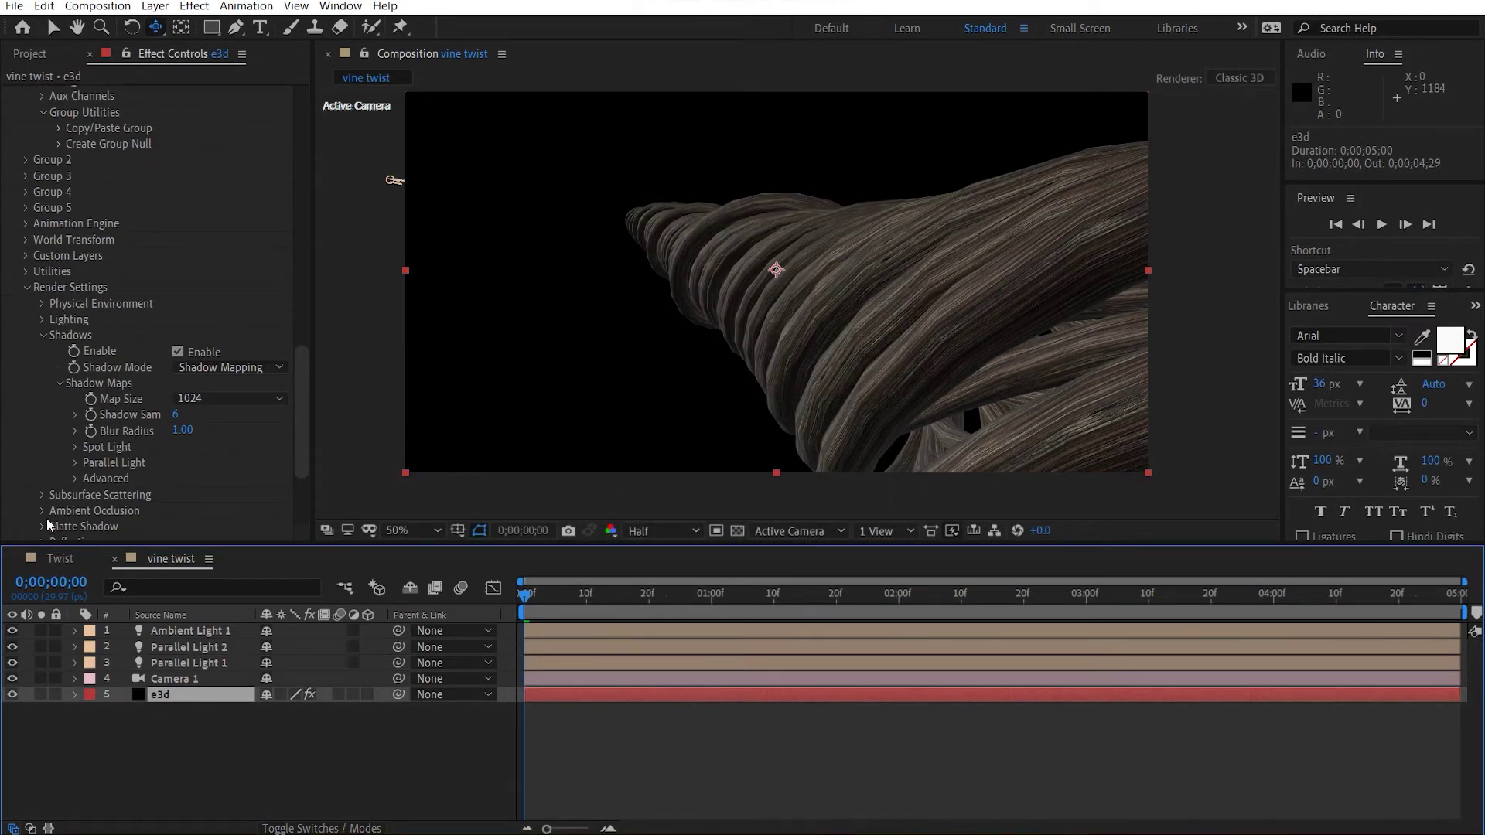
Turn on Element's Ambient Occlusion in Ray-Traced mode
{"action": "left_click", "coordinate": [43, 511]}
{"action": "scroll", "coordinate": [155, 387], "scroll_direction": "down", "scroll_amount": 4}
{"action": "left_click", "coordinate": [280, 373]}
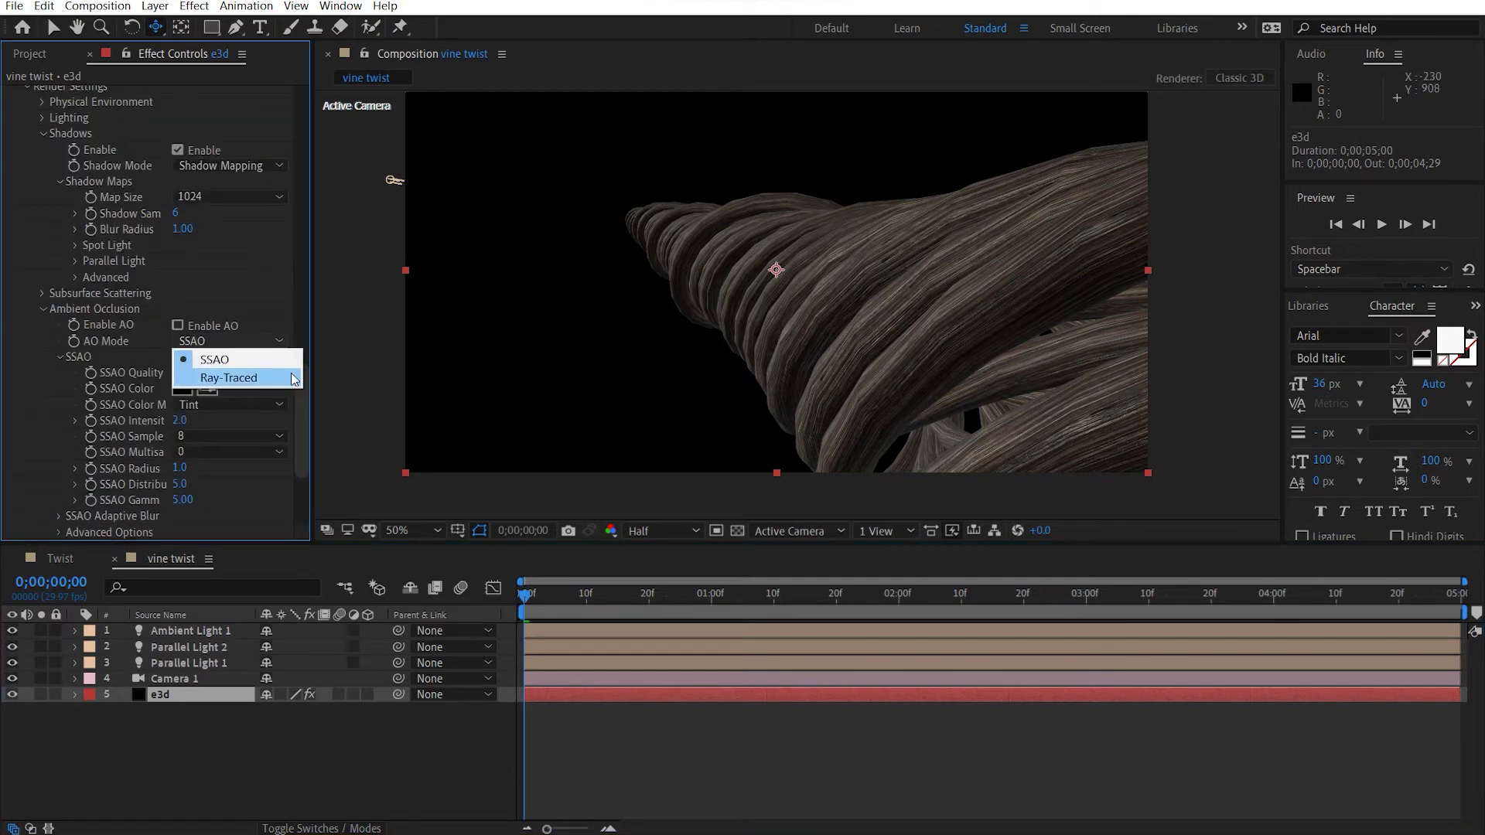
{"action": "left_click", "coordinate": [284, 378]}
{"action": "scroll", "coordinate": [185, 313], "scroll_direction": "down", "scroll_amount": 3}
{"action": "left_click", "coordinate": [179, 246]}
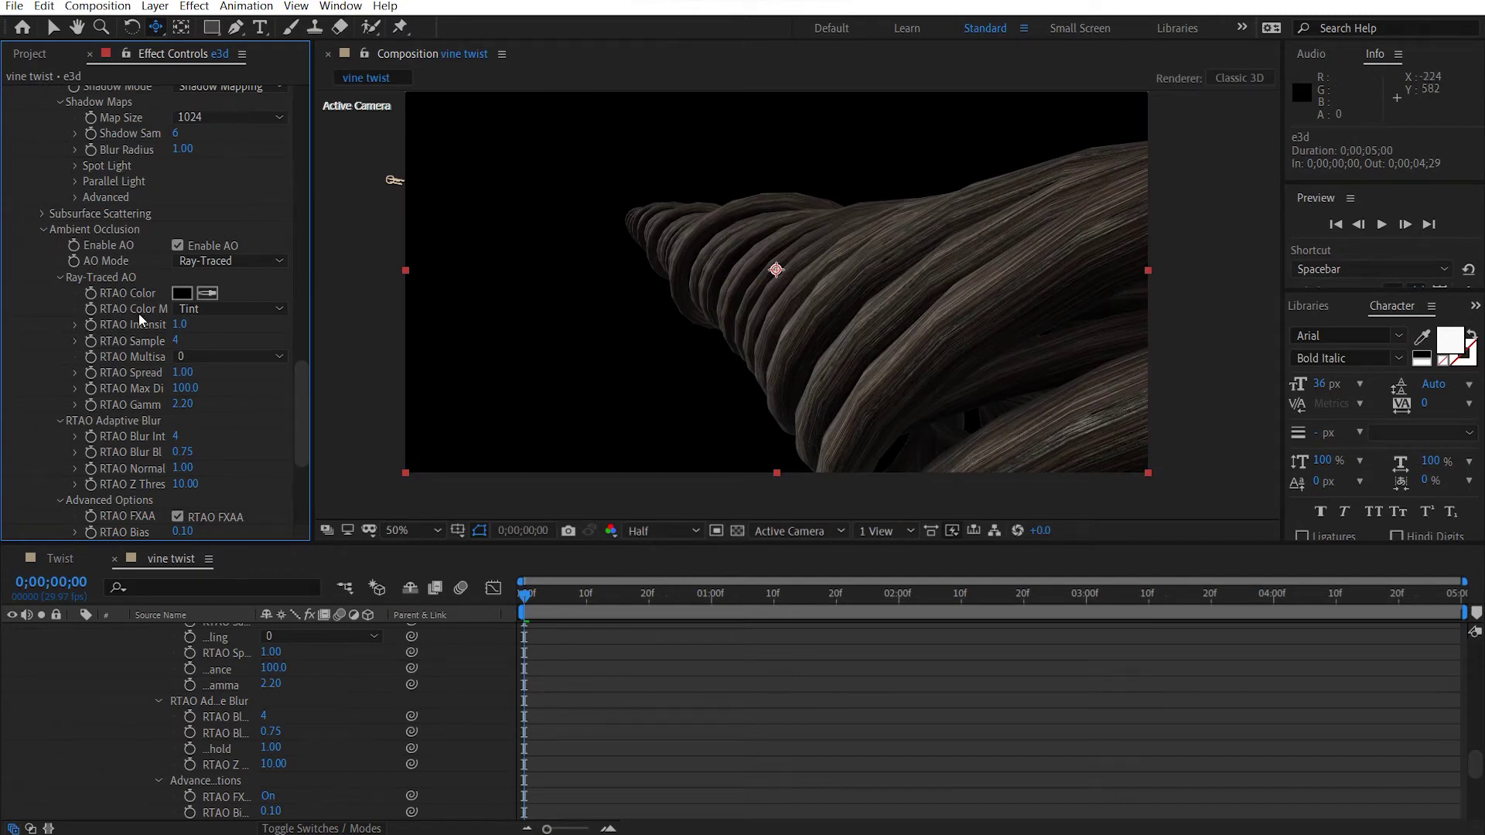
Lower Parallel Light 1's Intensity to 400% and collapse the layers
{"action": "scroll", "coordinate": [252, 678], "scroll_direction": "up", "scroll_amount": 15}
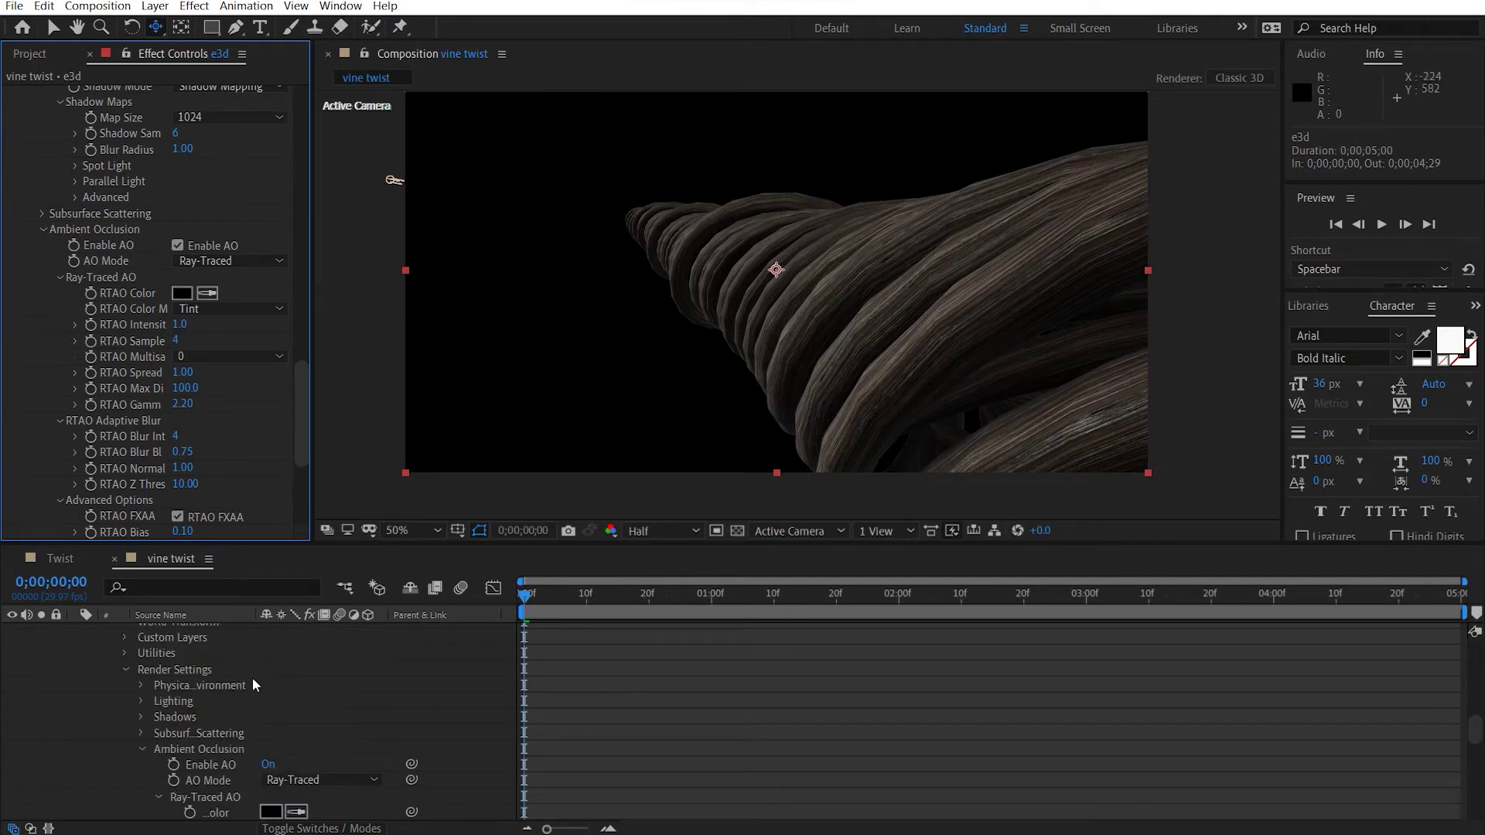
{"action": "left_click", "coordinate": [206, 663]}
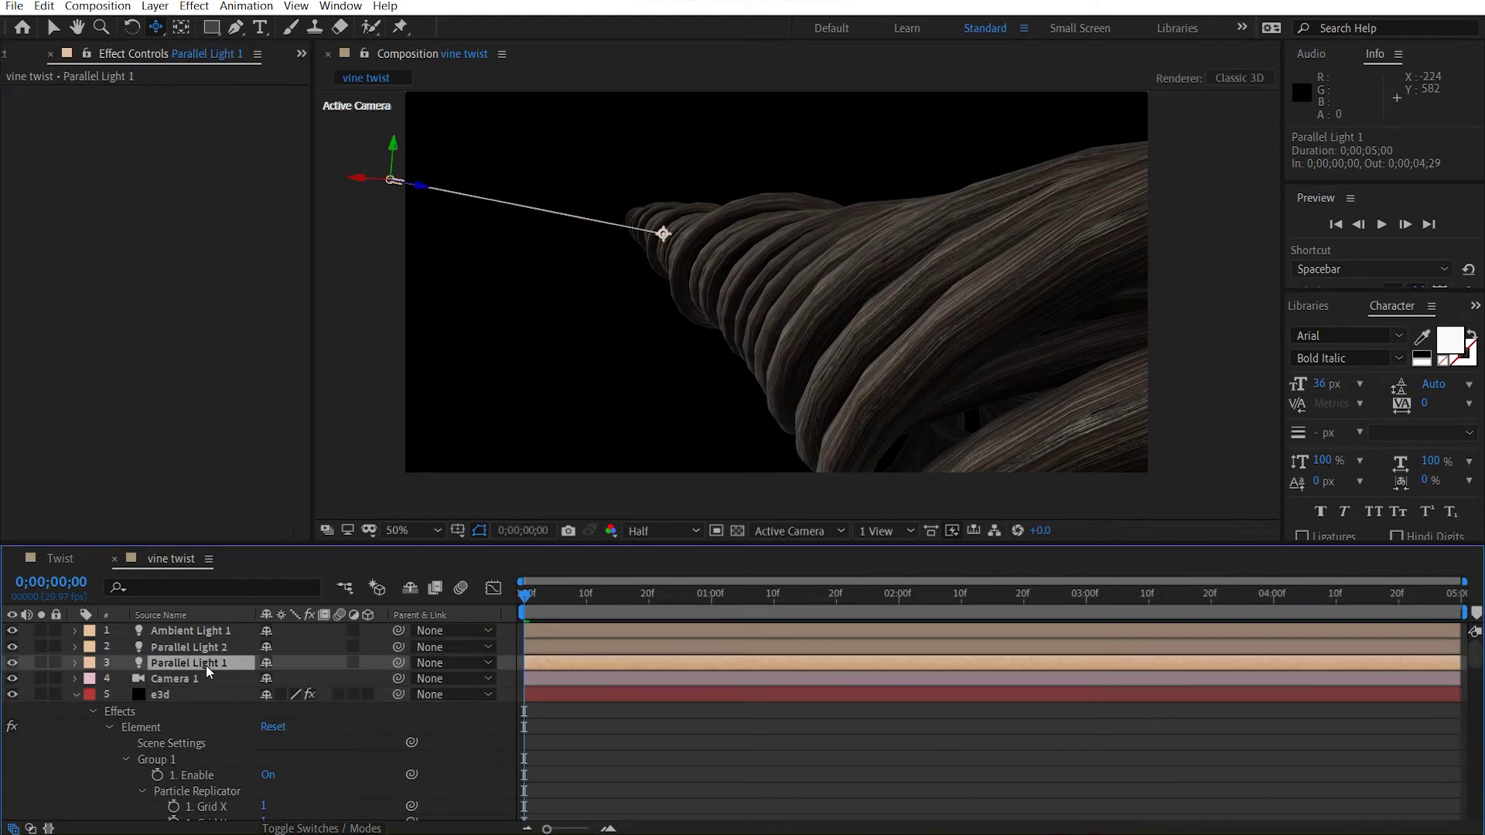
{"action": "key", "text": "t"}
{"action": "left_click", "coordinate": [275, 695]}
{"action": "type", "text": "400"}
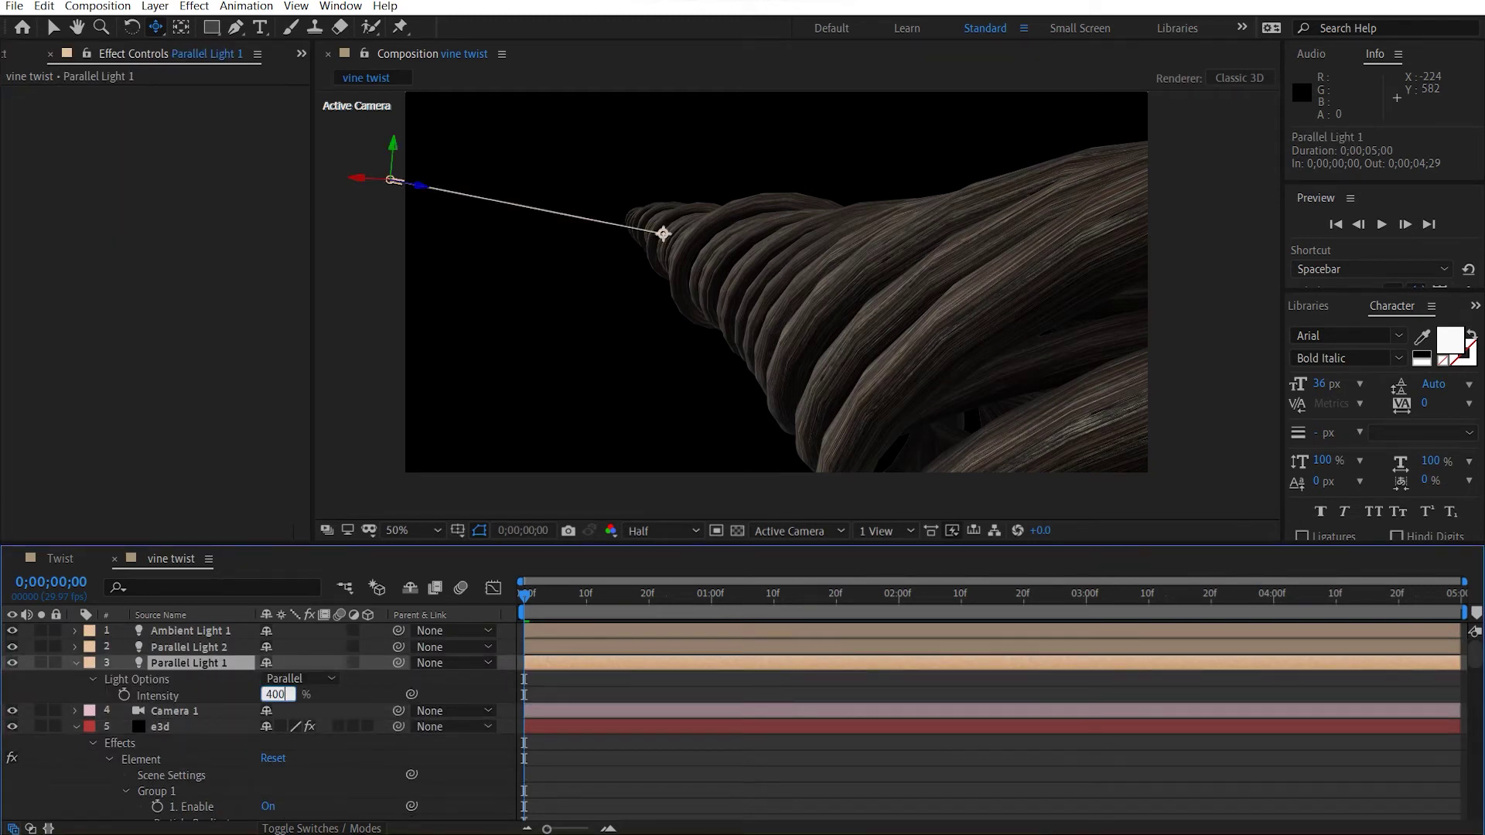
{"action": "key", "text": "Return"}
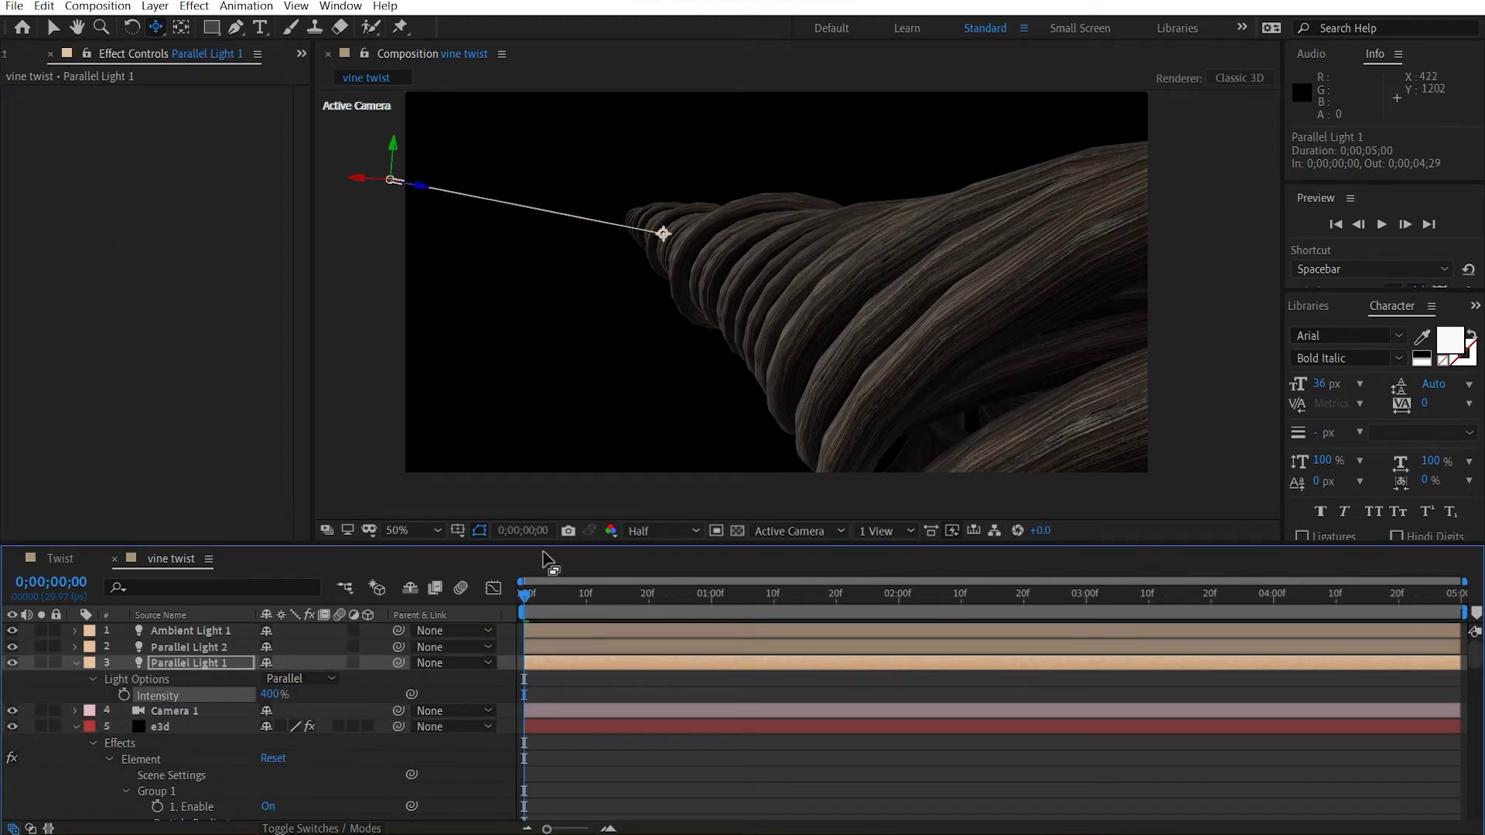
{"action": "left_click", "coordinate": [76, 663]}
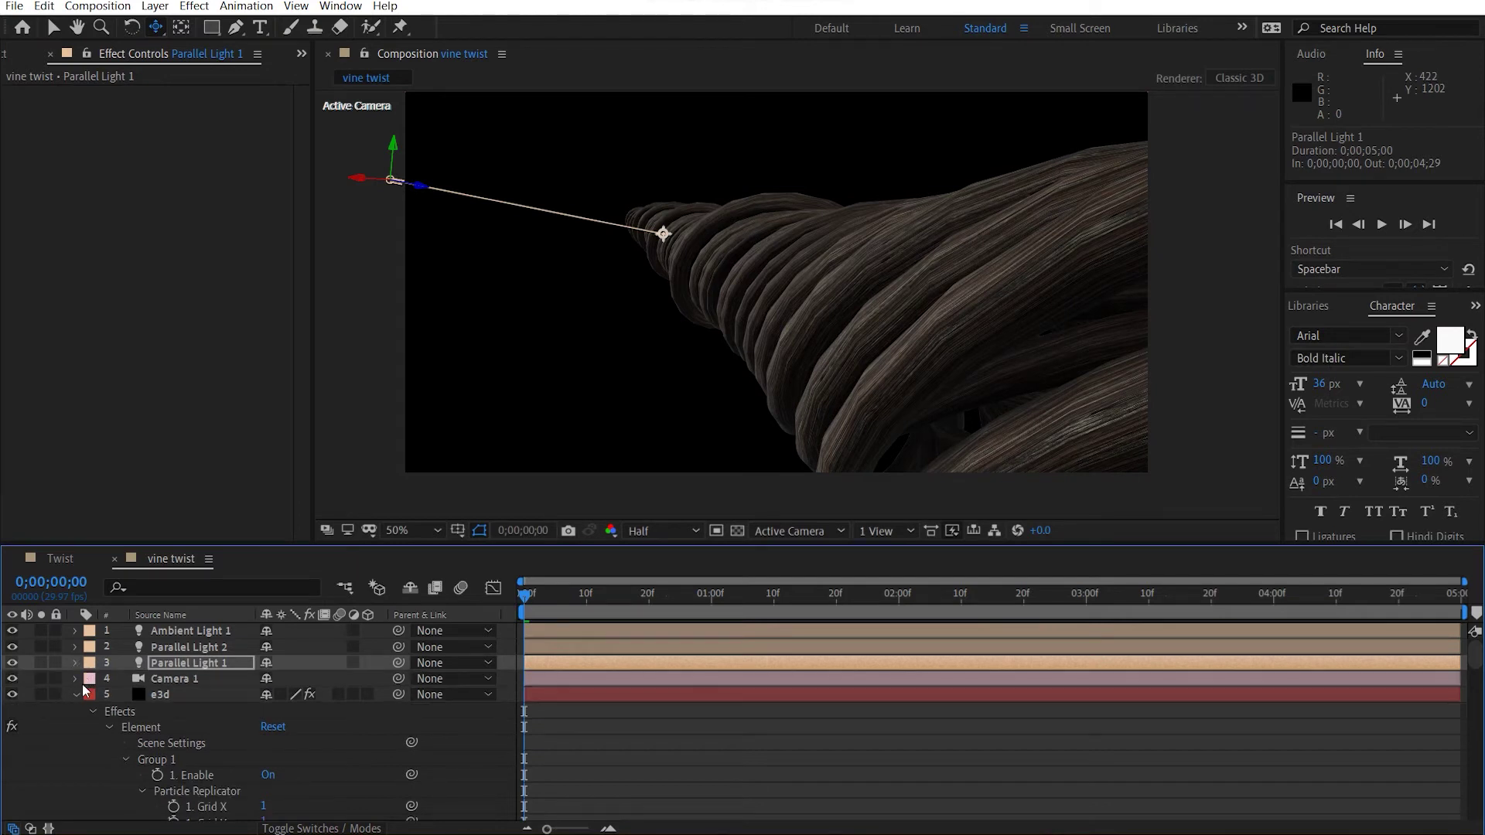
{"action": "left_click", "coordinate": [76, 696]}
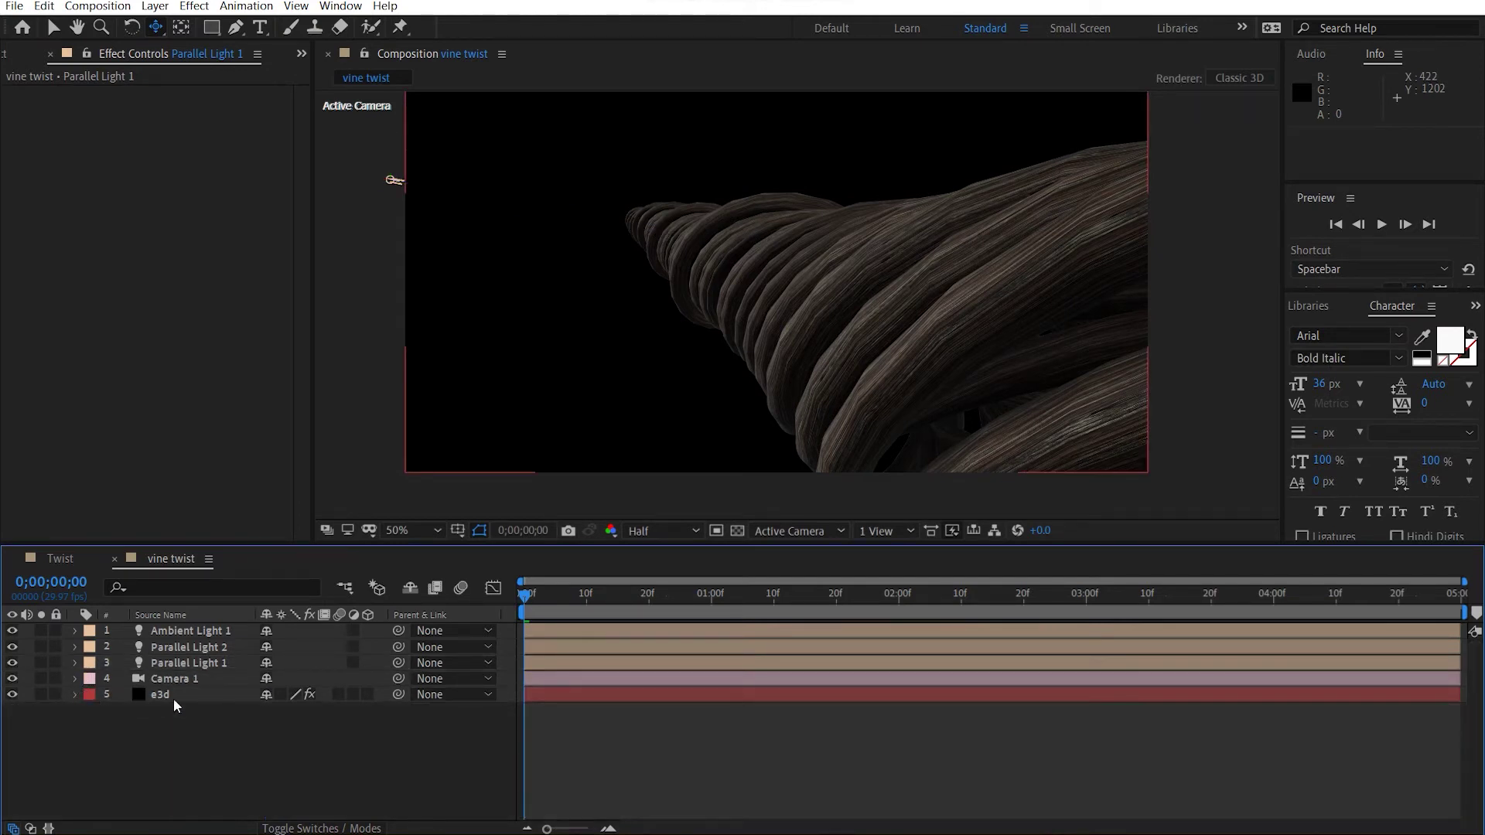
Add dark-1936954_1920.psd below the vine as a 3D layer with Accepts Lights off
{"action": "left_click", "coordinate": [185, 698]}
{"action": "left_click", "coordinate": [21, 55]}
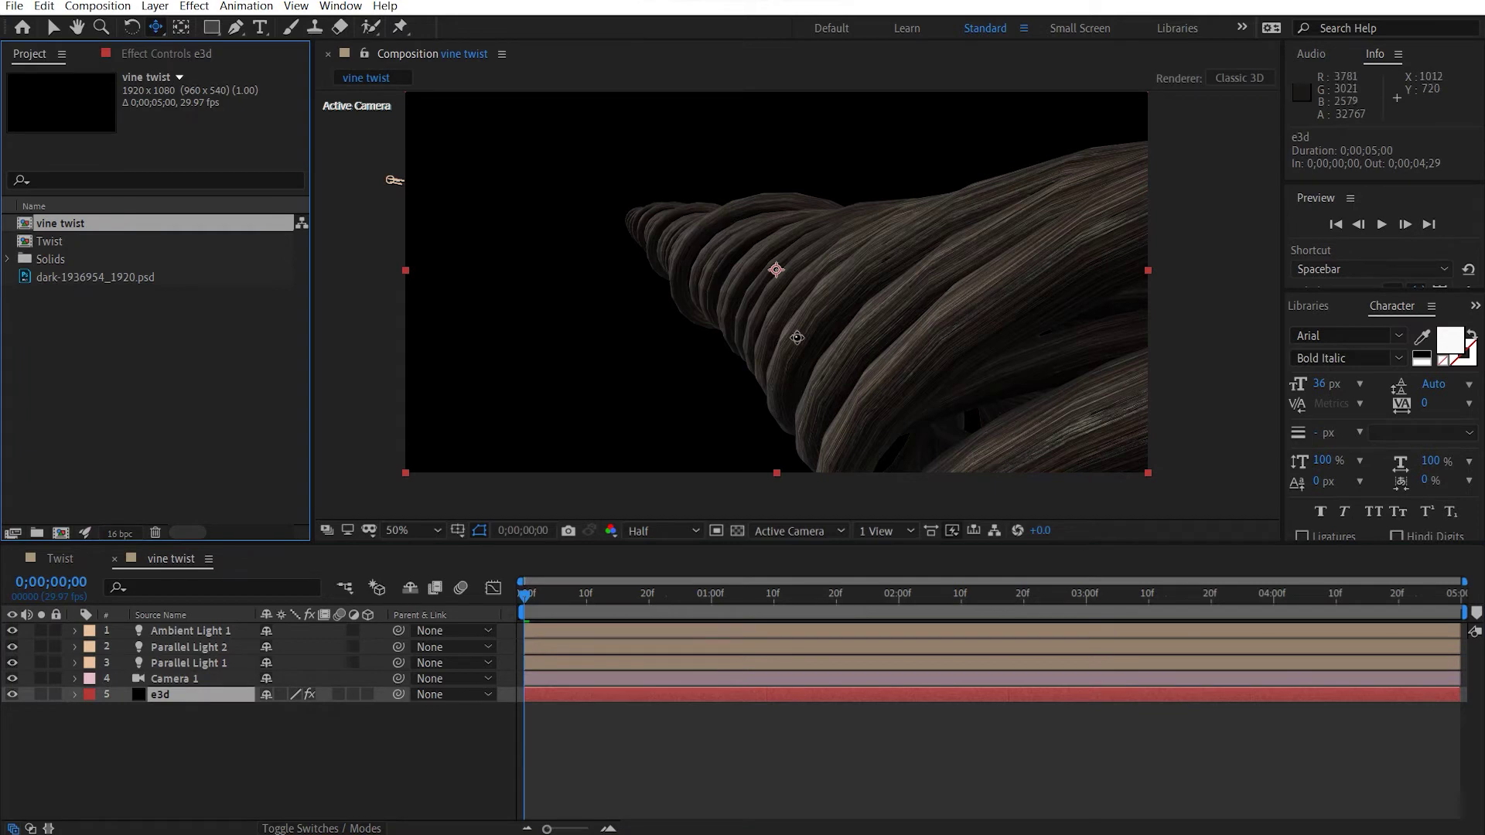
{"action": "left_click_drag", "start_coordinate": [111, 276], "coordinate": [161, 732]}
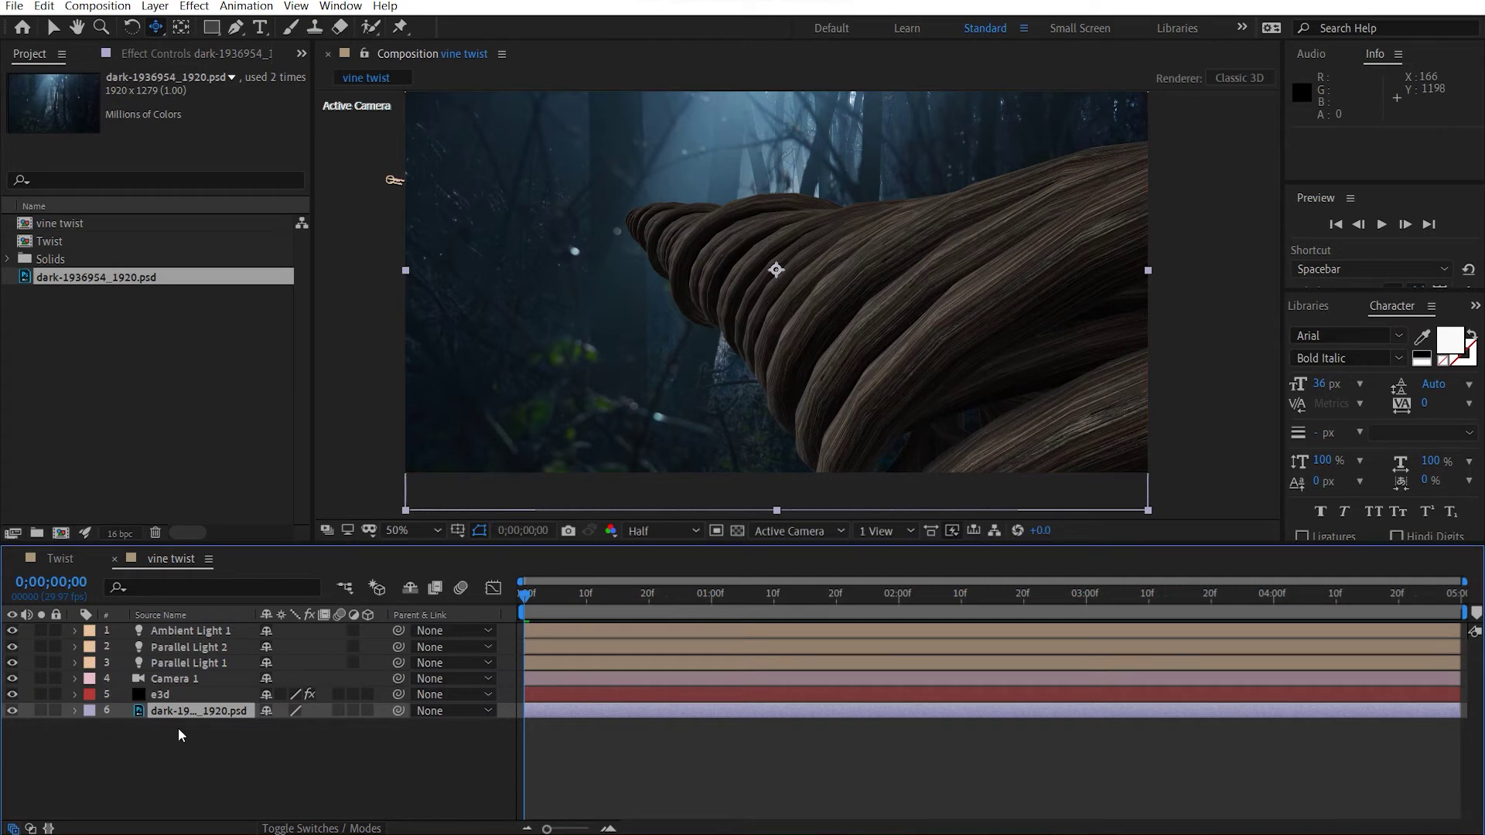
{"action": "left_click", "coordinate": [368, 711]}
{"action": "key", "text": "a"}
{"action": "key", "text": "a"}
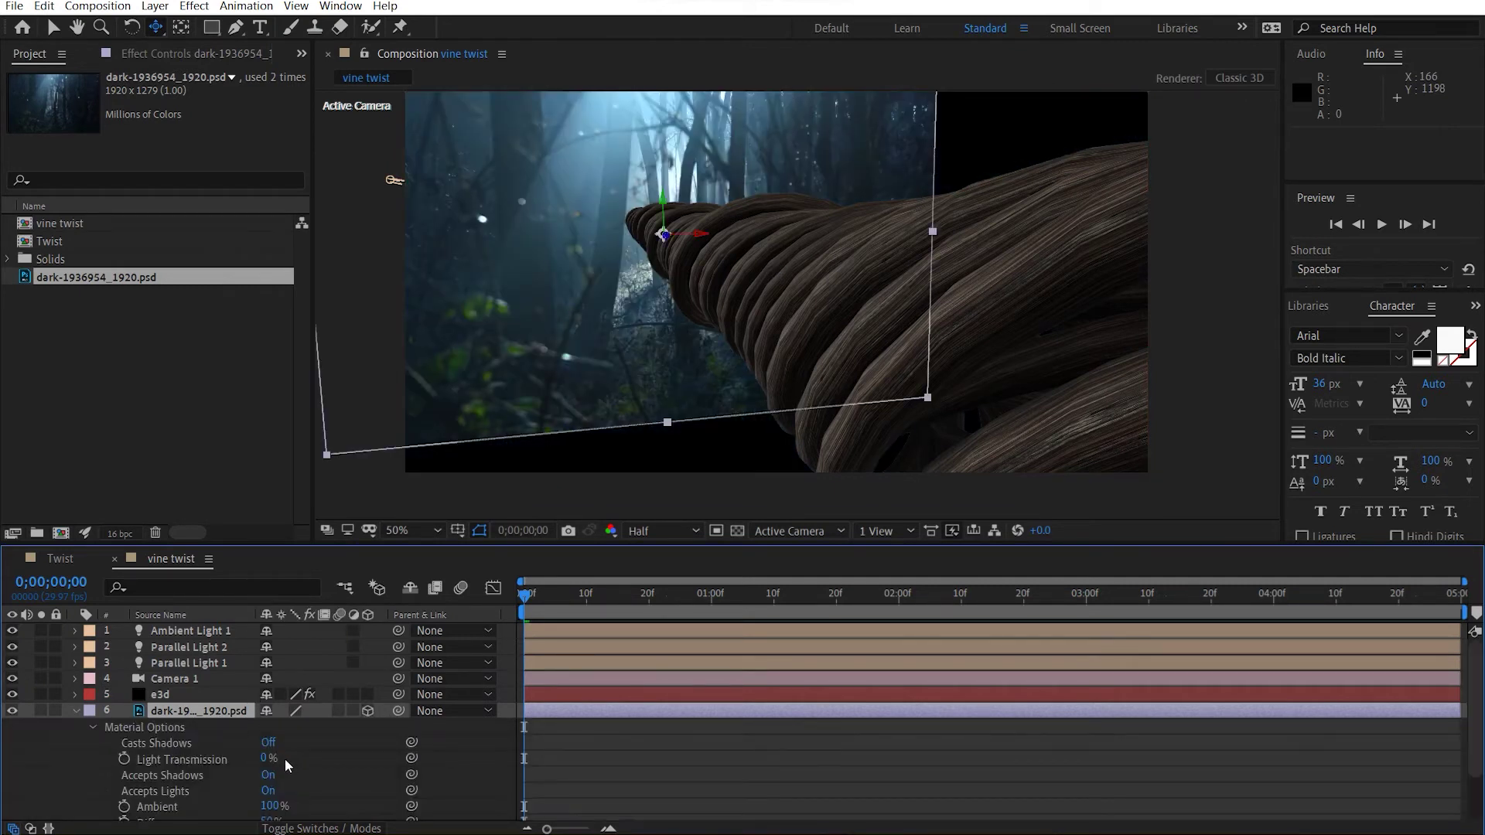
{"action": "left_click", "coordinate": [269, 789]}
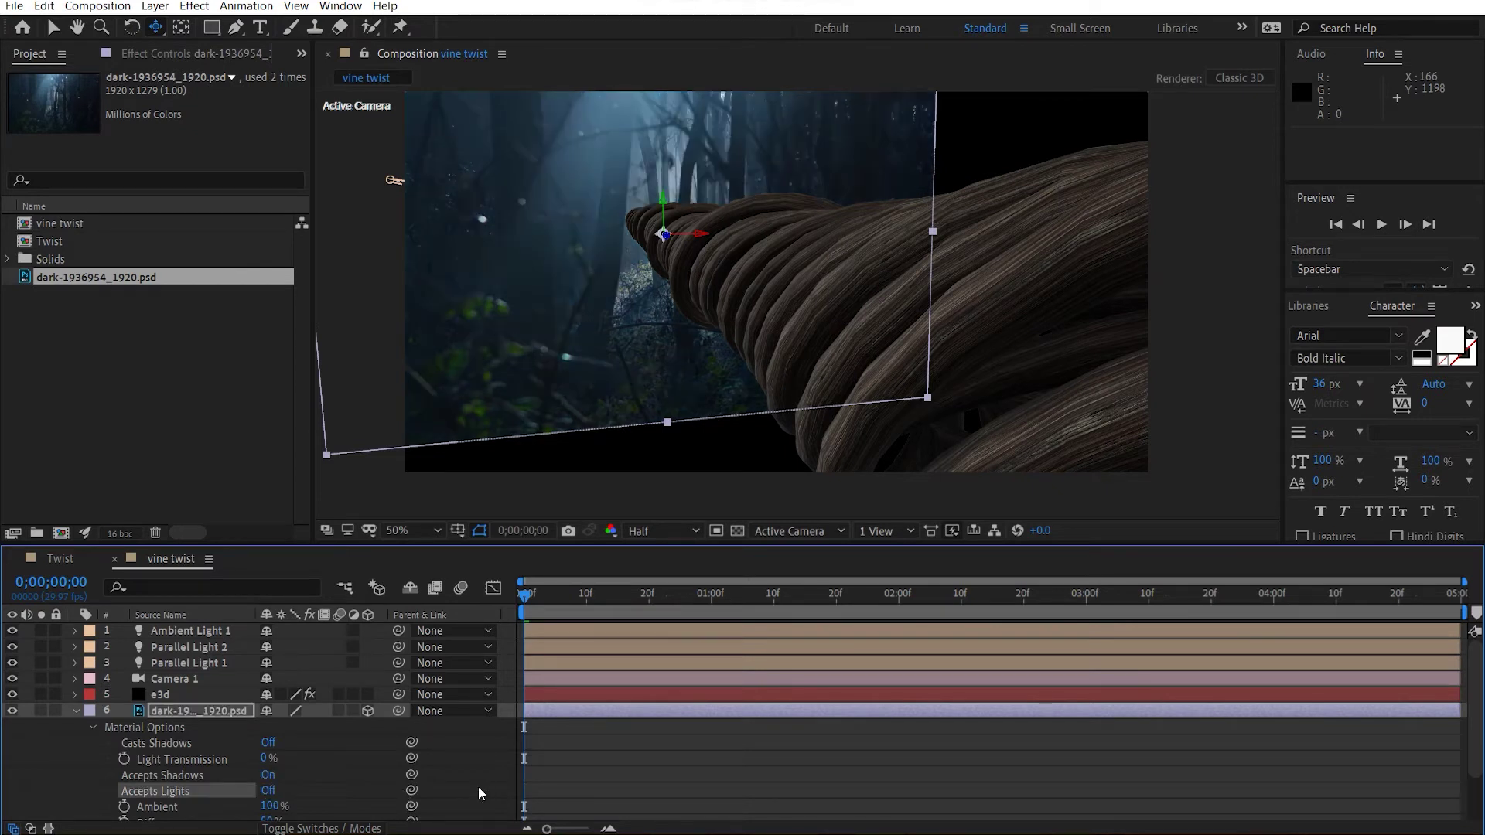
{"action": "left_click", "coordinate": [81, 712]}
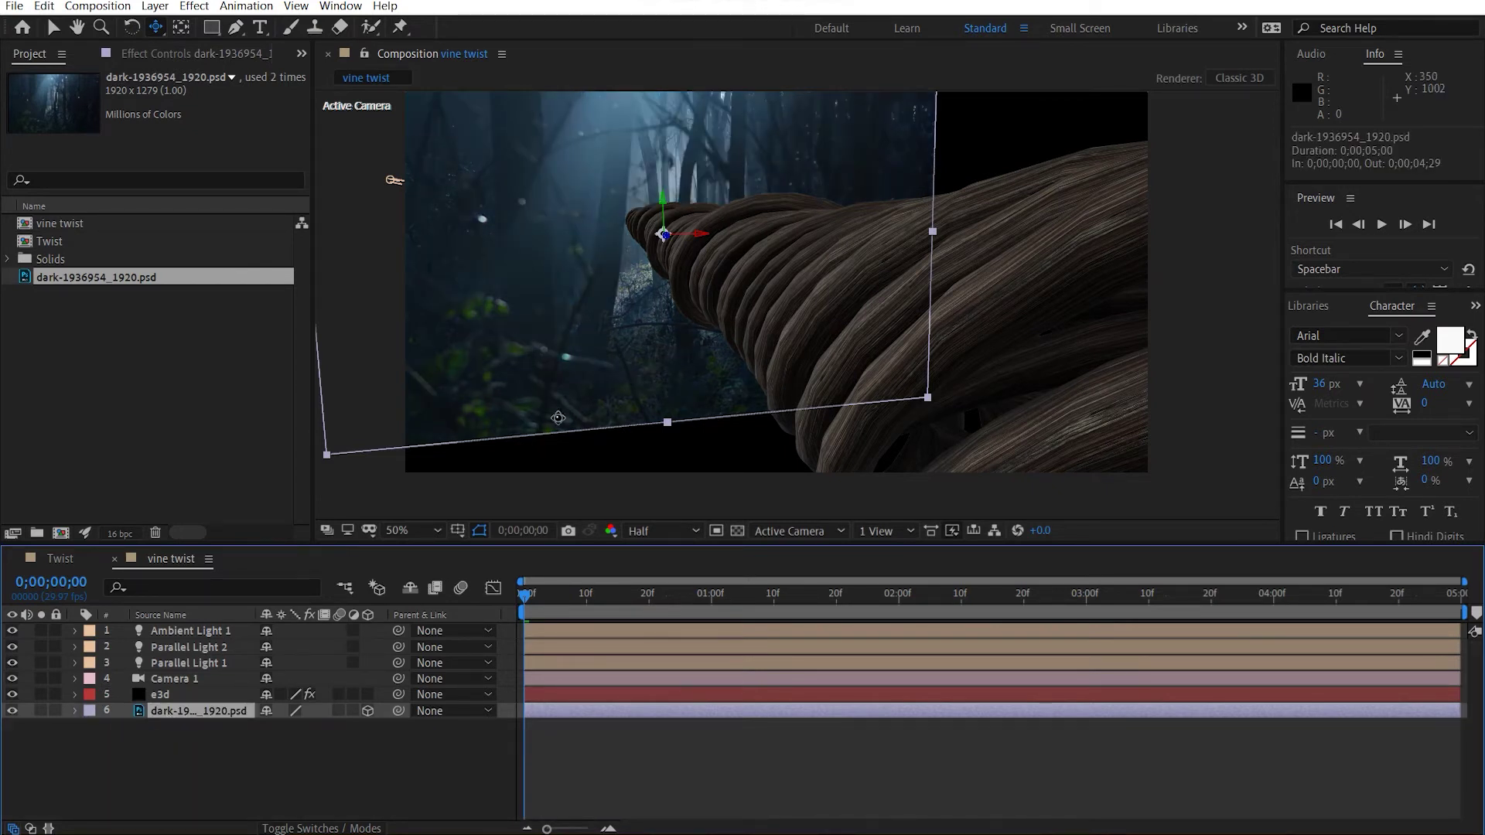
Scale the forest backdrop to 158% and reposition it behind the vine
{"action": "key", "text": "v"}
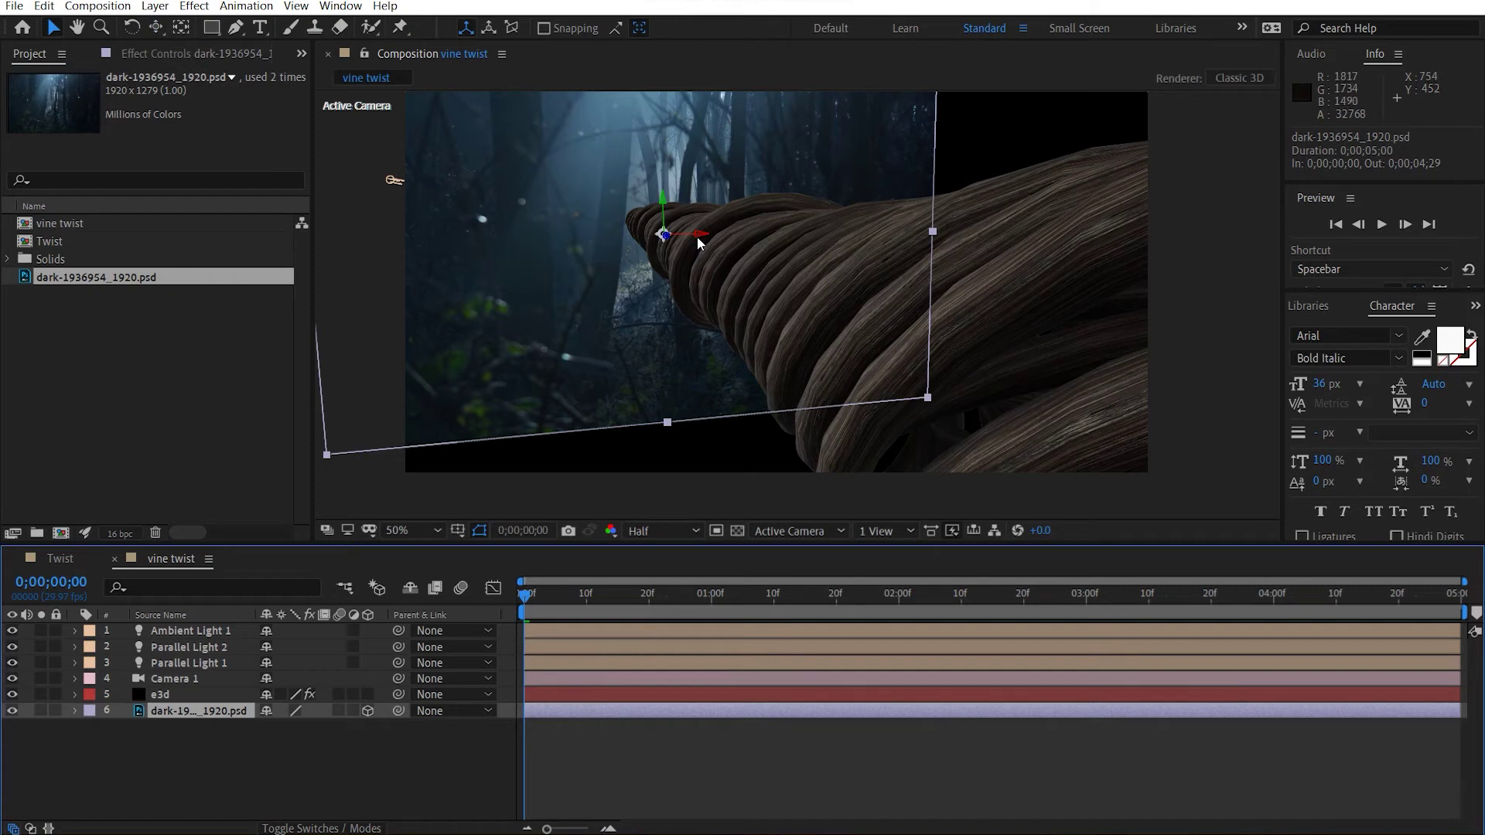
{"action": "left_click_drag", "start_coordinate": [700, 241], "coordinate": [807, 239]}
{"action": "key", "text": "s"}
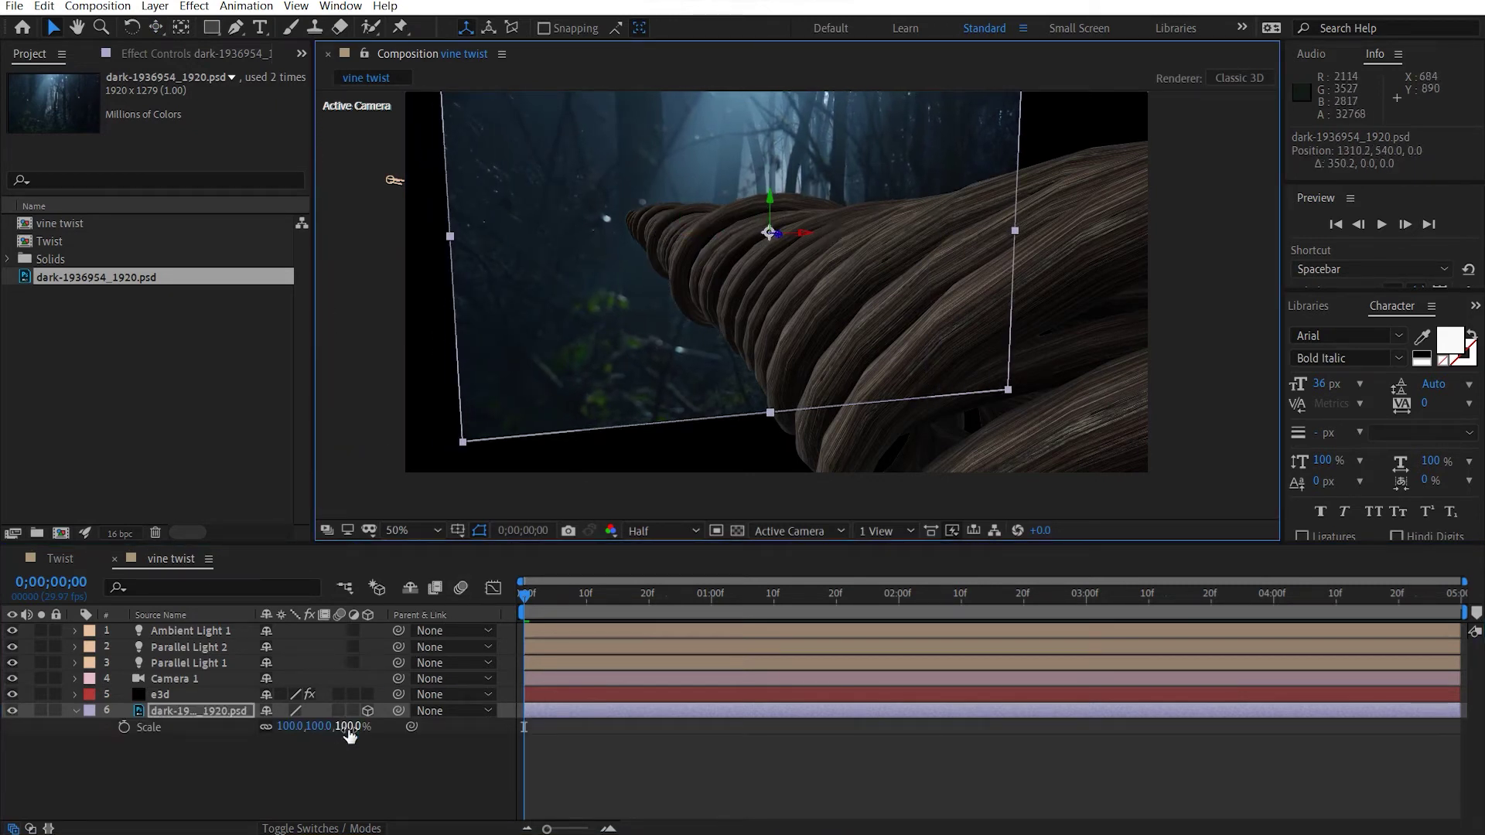
{"action": "left_click_drag", "start_coordinate": [343, 725], "coordinate": [393, 721]}
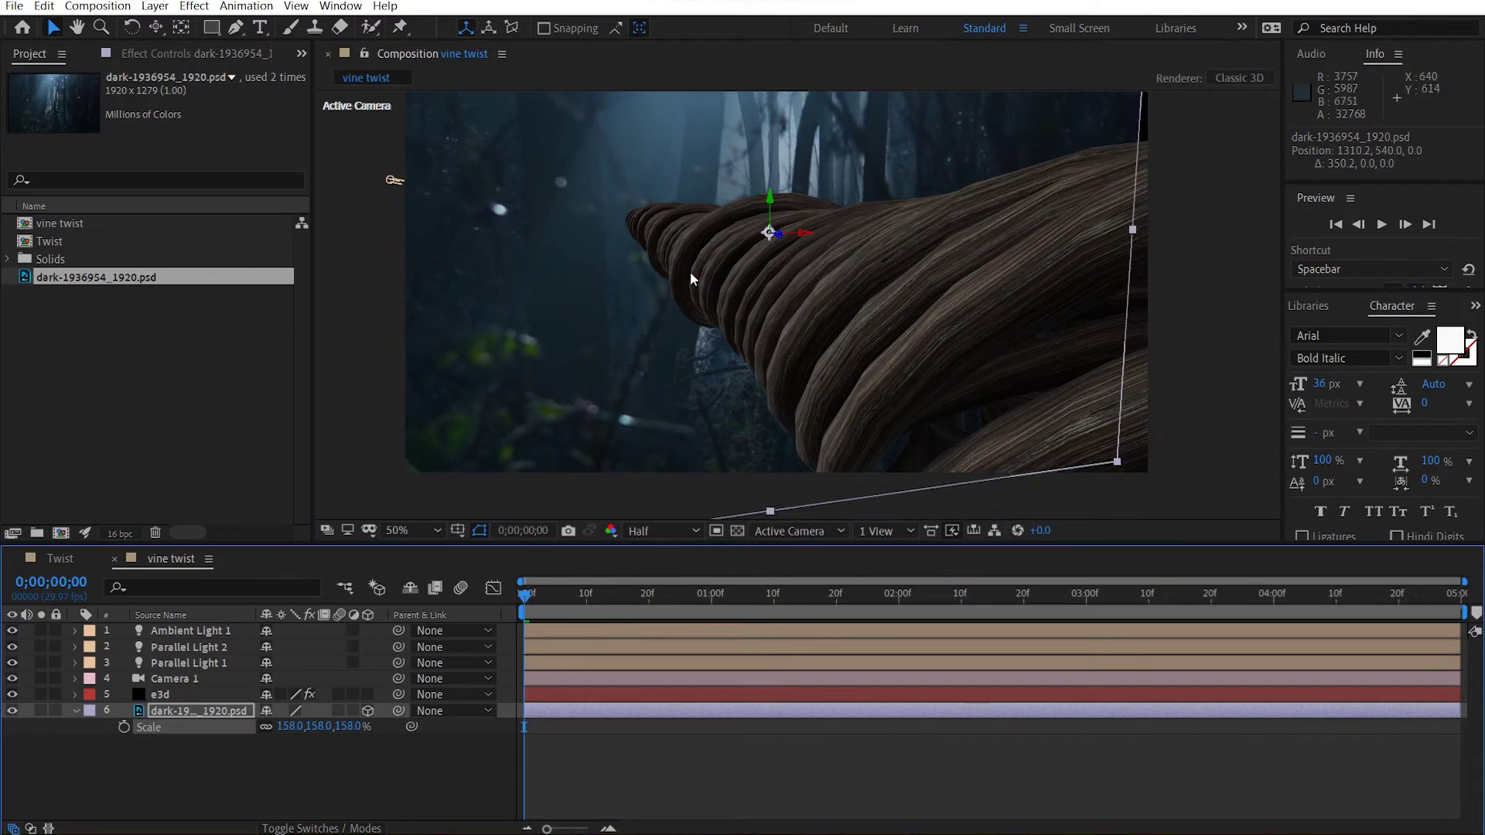
{"action": "left_click_drag", "start_coordinate": [814, 238], "coordinate": [937, 229]}
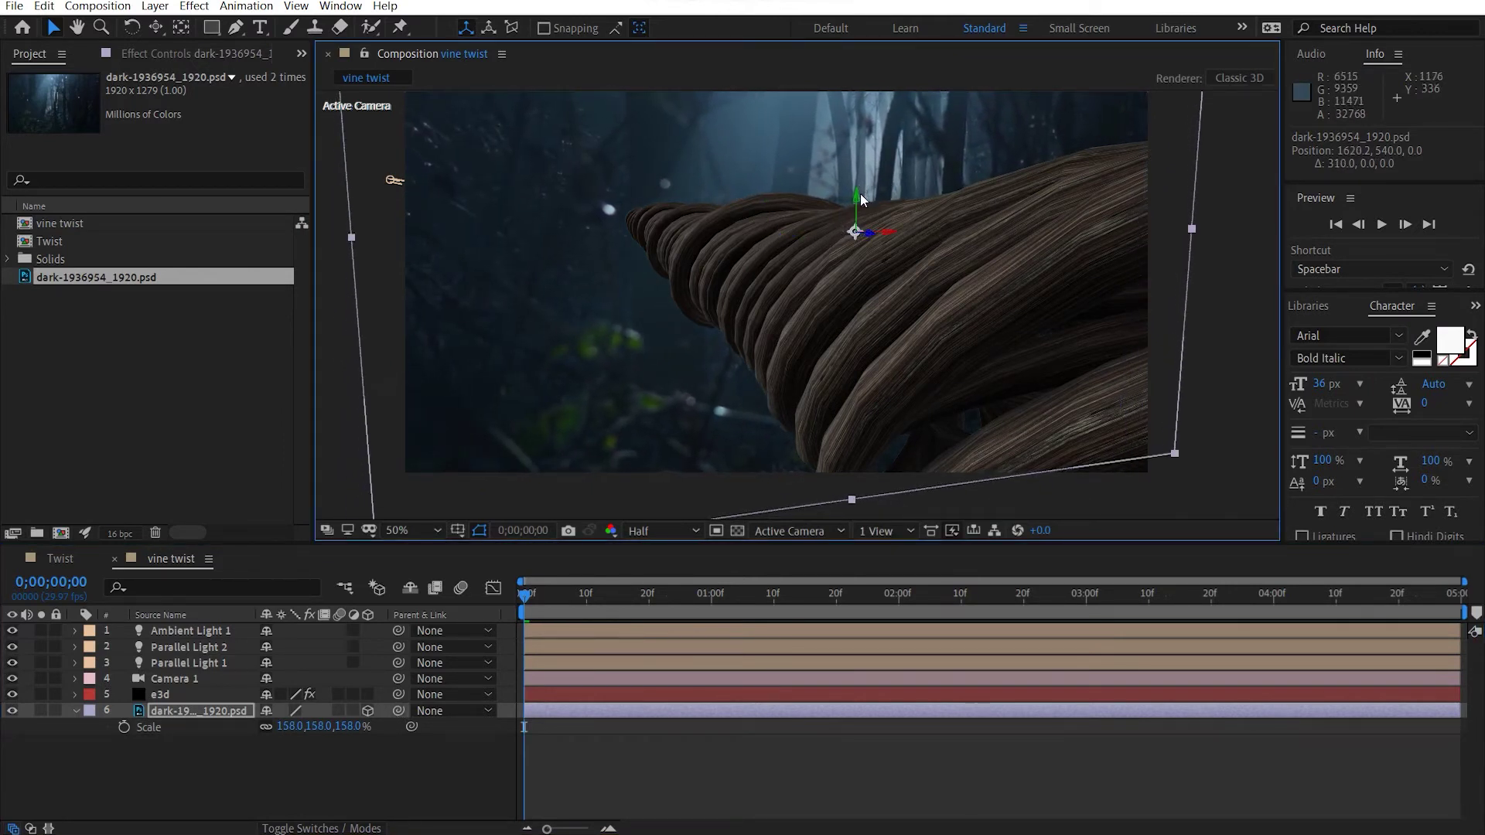
{"action": "left_click_drag", "start_coordinate": [856, 196], "coordinate": [923, 300]}
{"action": "key", "text": "h"}
{"action": "key", "text": "v"}
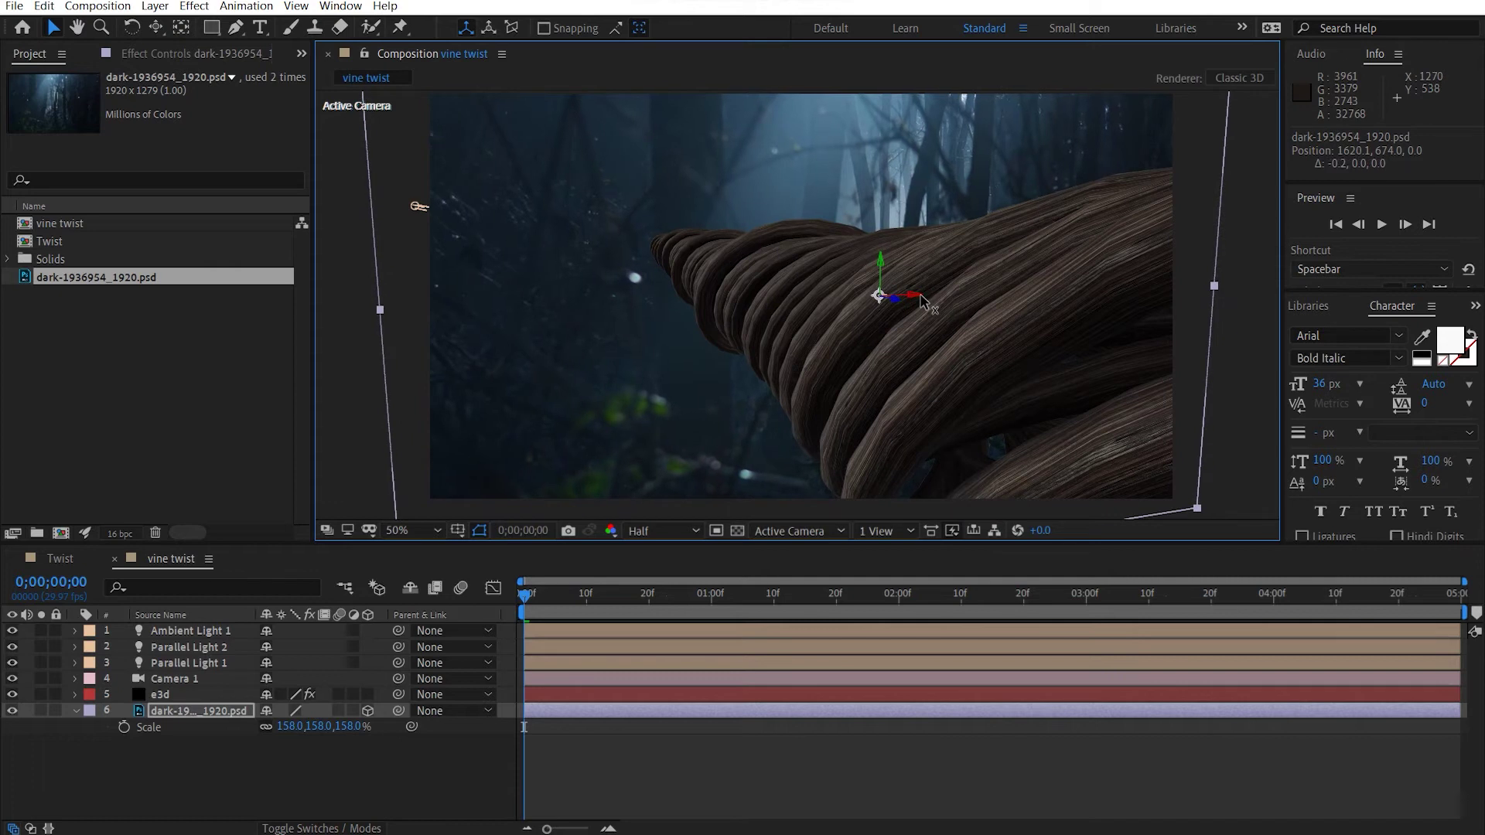
{"action": "left_click", "coordinate": [1267, 378]}
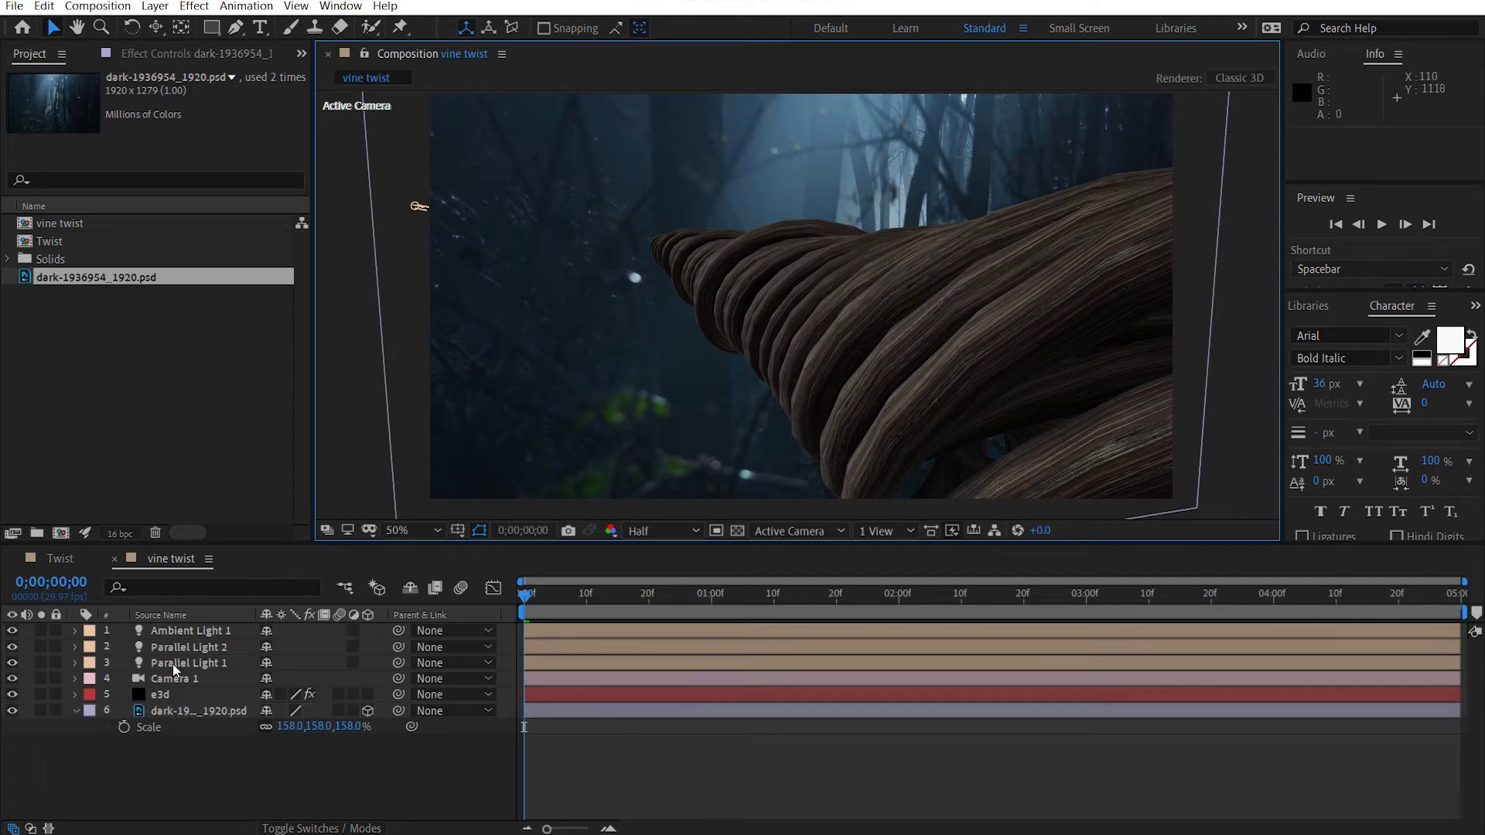
{"action": "left_click", "coordinate": [74, 711]}
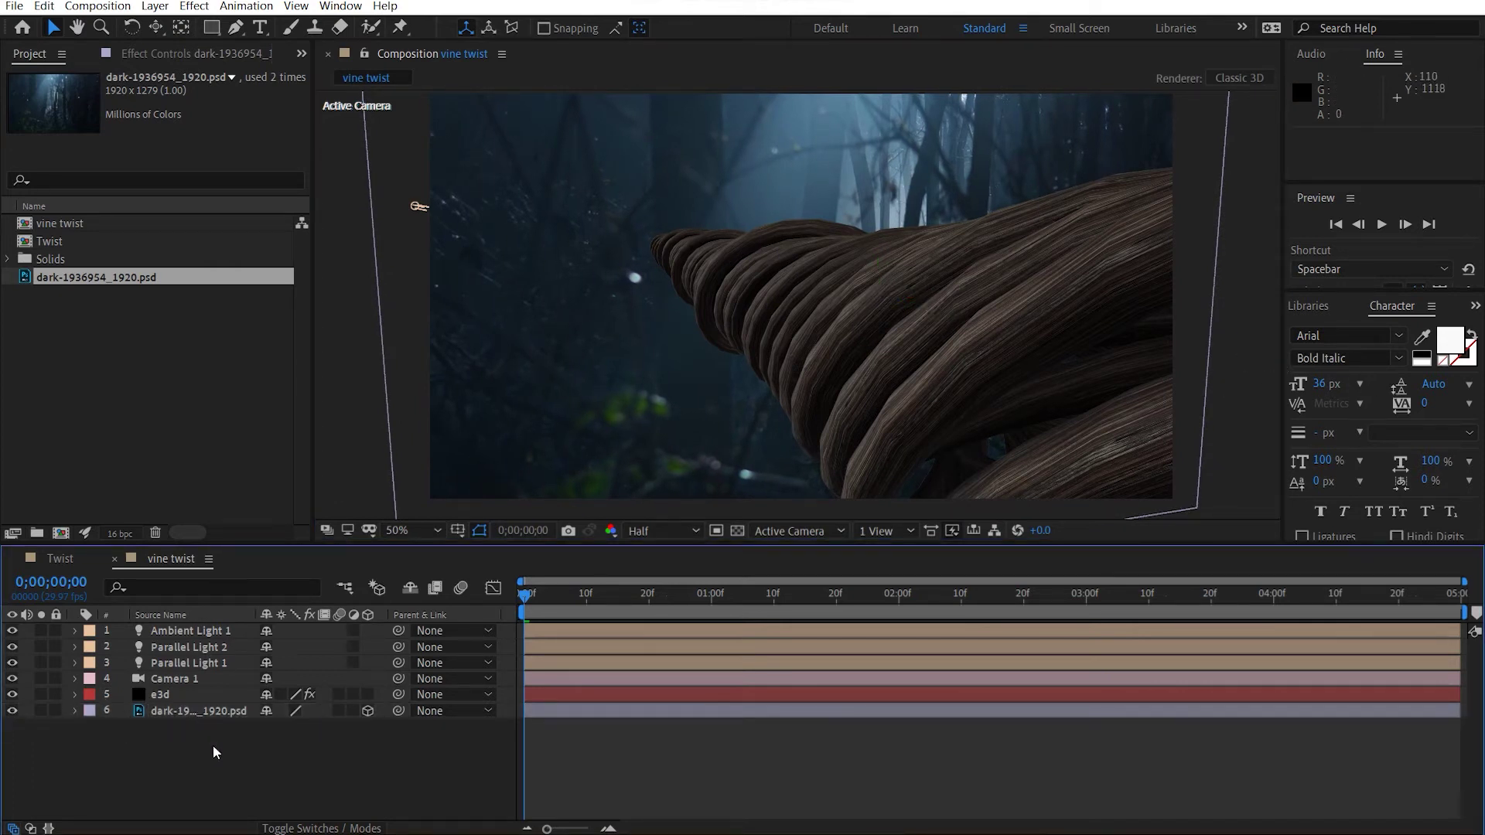
Create two adjustment layers named cc and vignette
{"action": "key", "text": "ctrl+alt+y"}
{"action": "key", "text": "ctrl+alt+y"}
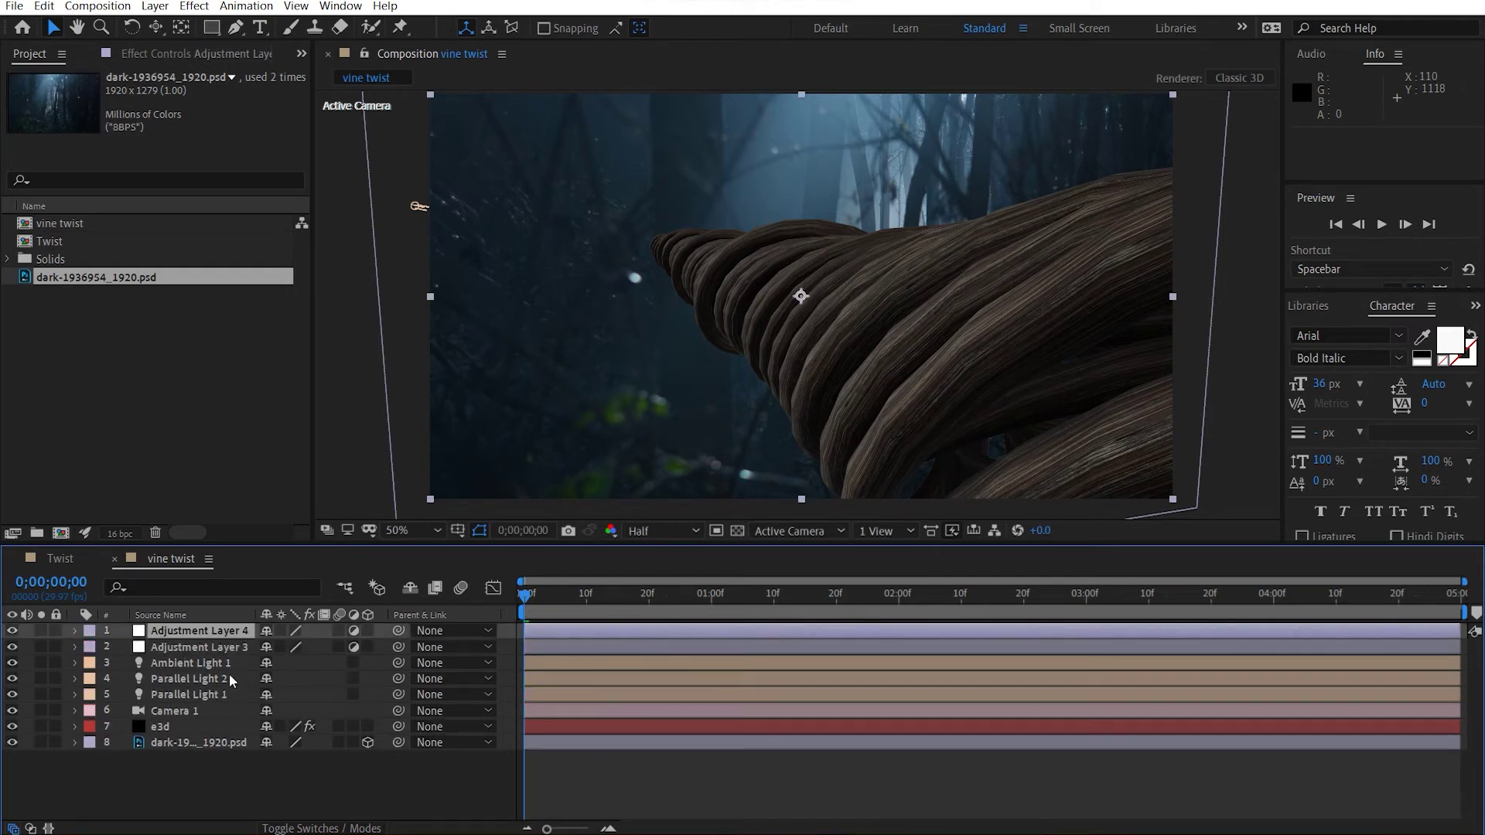
{"action": "left_click", "coordinate": [188, 647]}
{"action": "key", "text": "Return"}
{"action": "type", "text": "cc"}
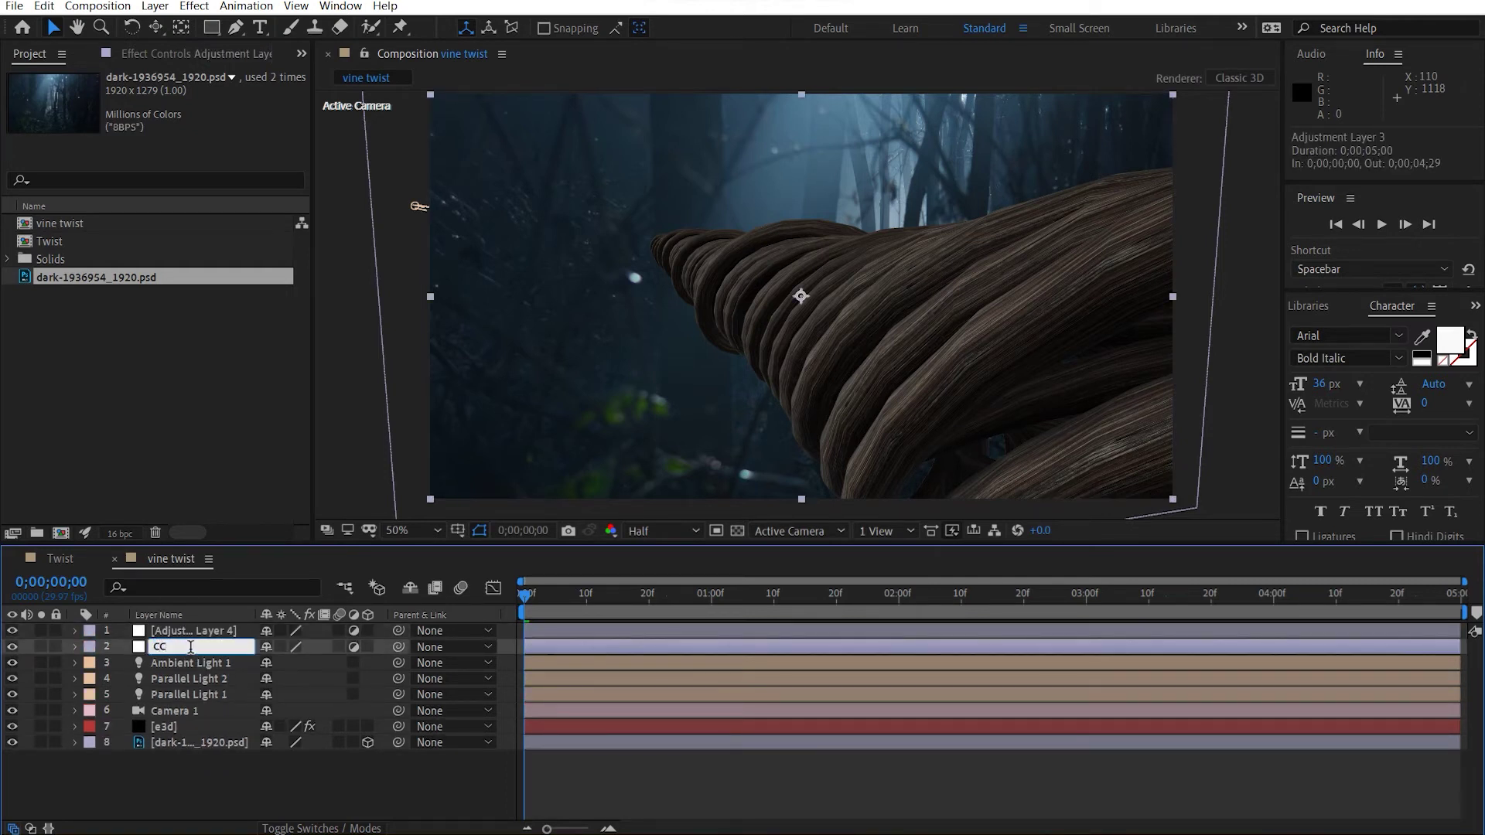
{"action": "left_click", "coordinate": [198, 631]}
{"action": "key", "text": "Return"}
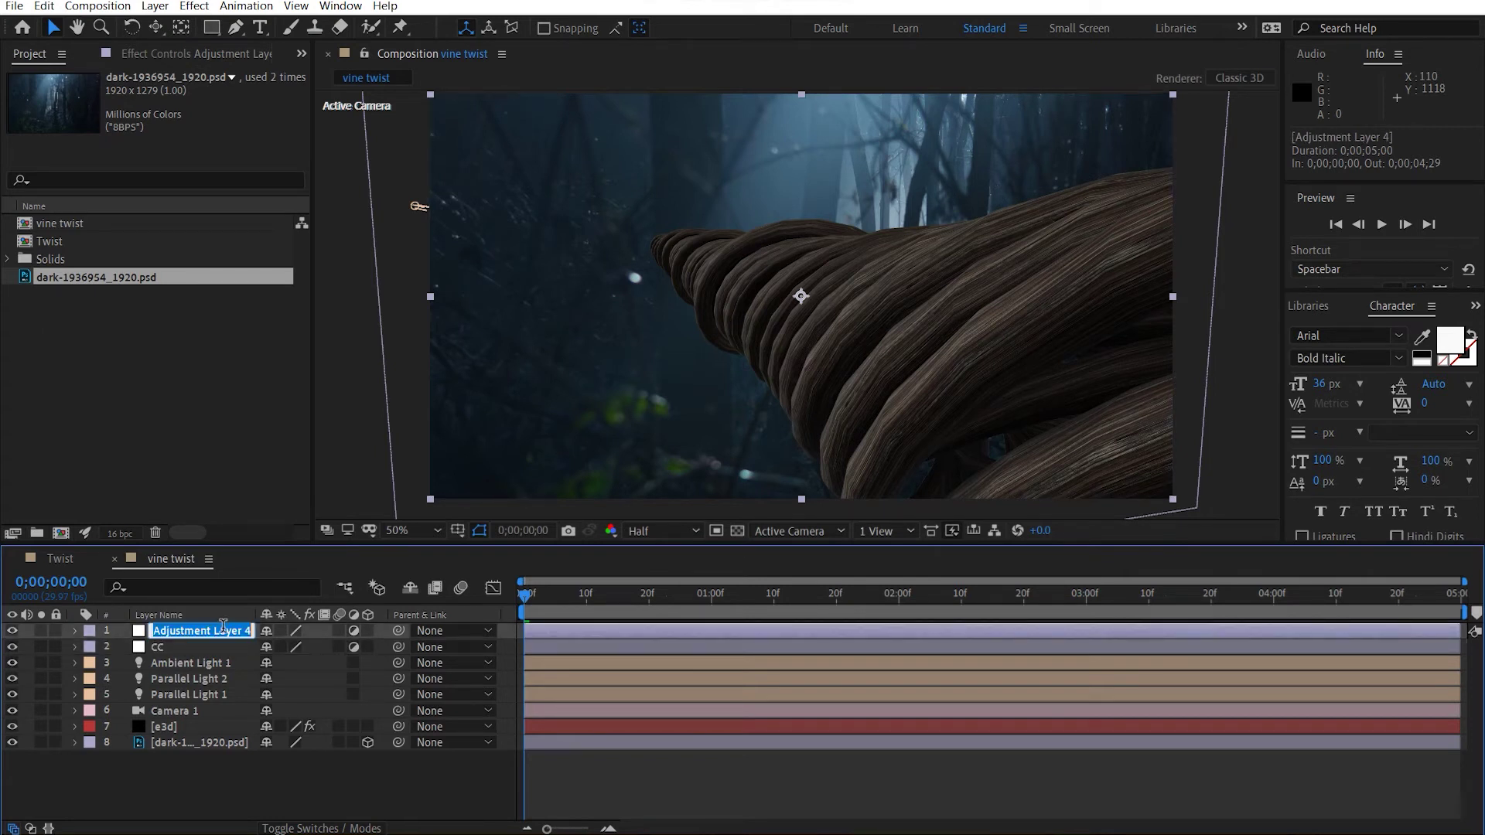
{"action": "type", "text": "vignette"}
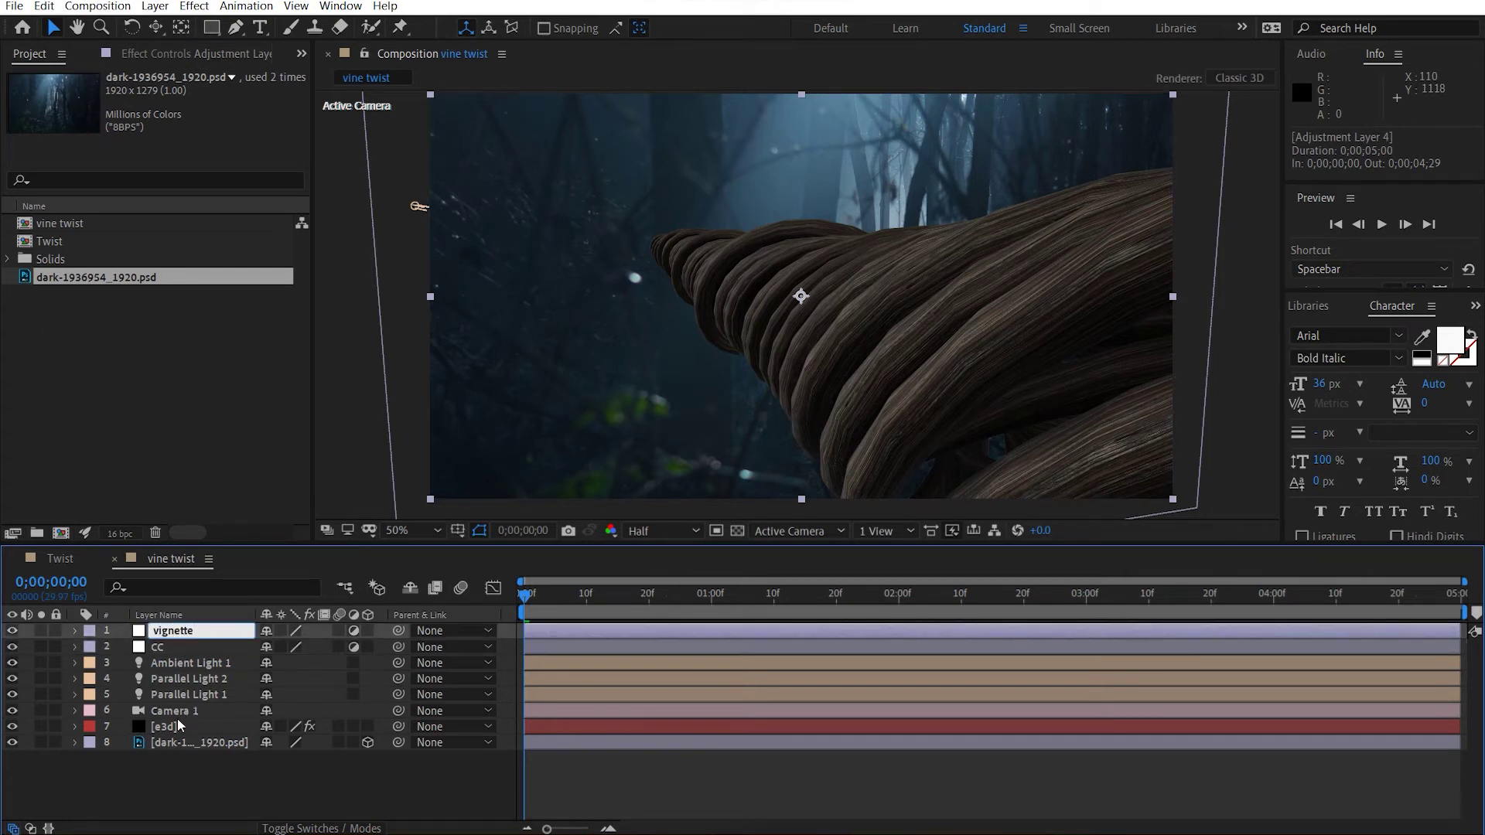
{"action": "left_click", "coordinate": [169, 763]}
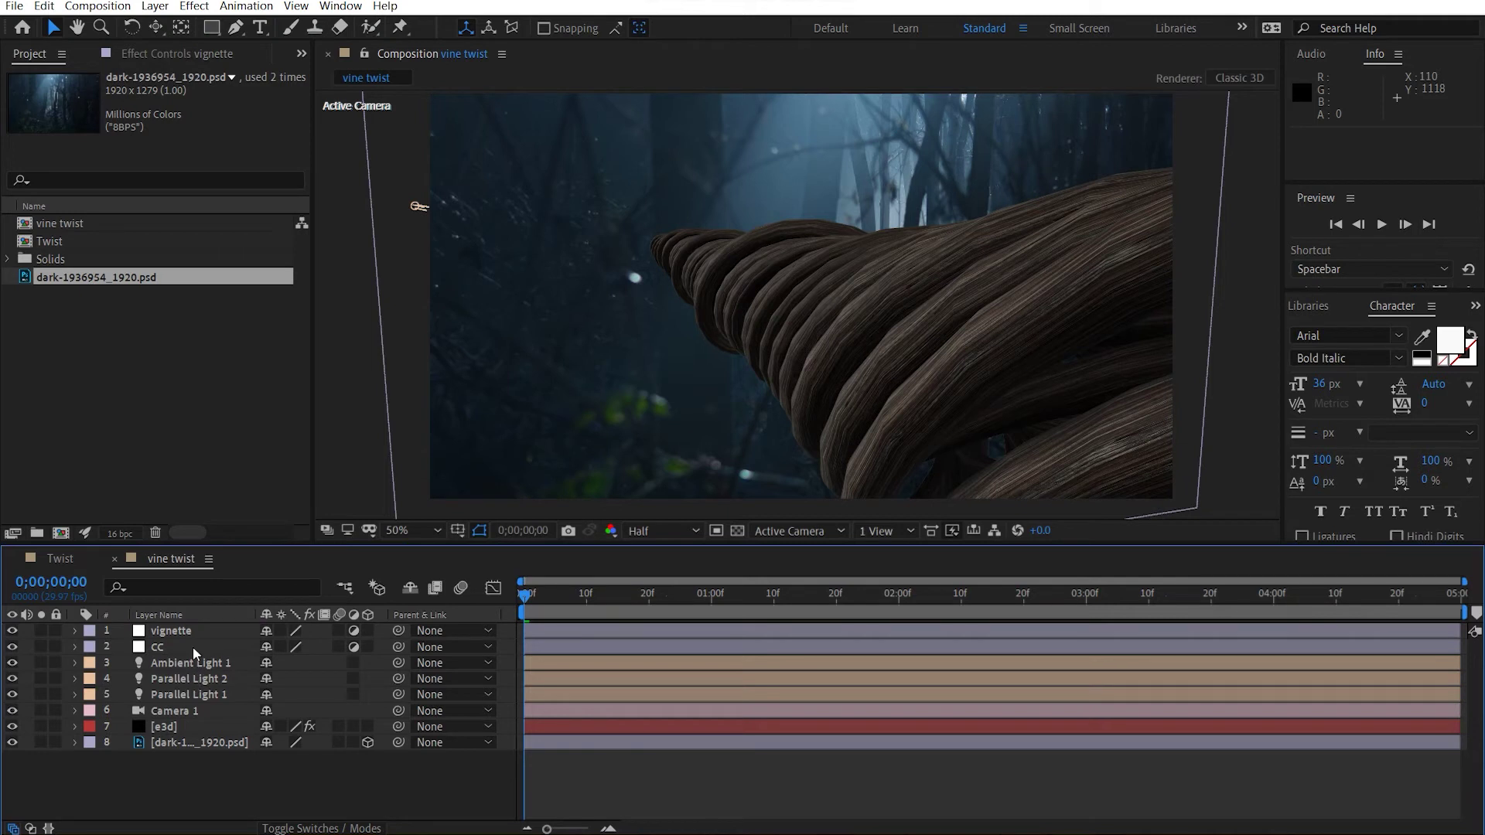
Apply Curves to the vignette layer and pull the curve down to darken
{"action": "left_click", "coordinate": [190, 632]}
{"action": "left_click", "coordinate": [184, 54]}
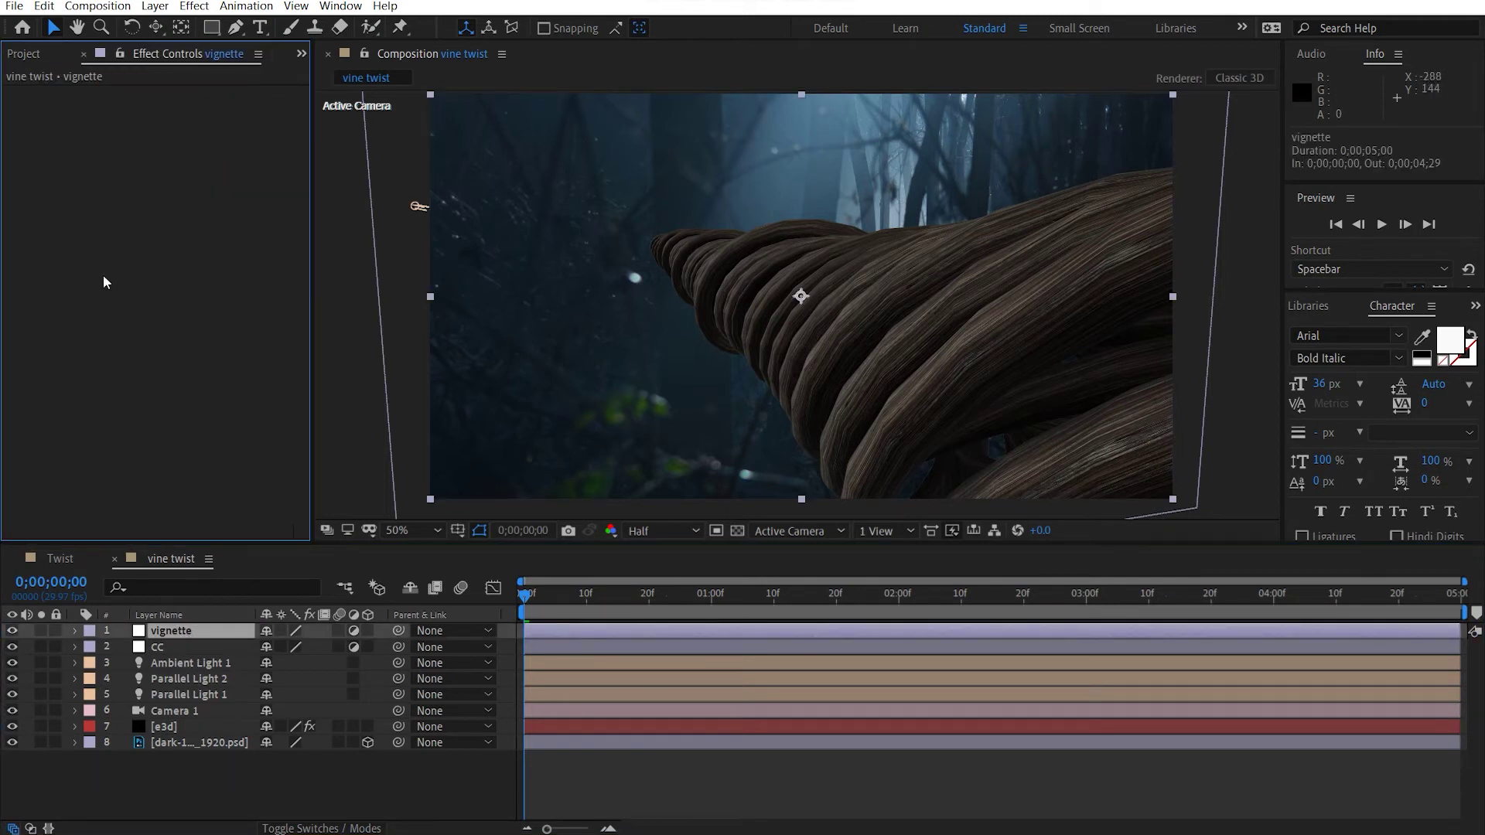
{"action": "key", "text": "ctrl+space"}
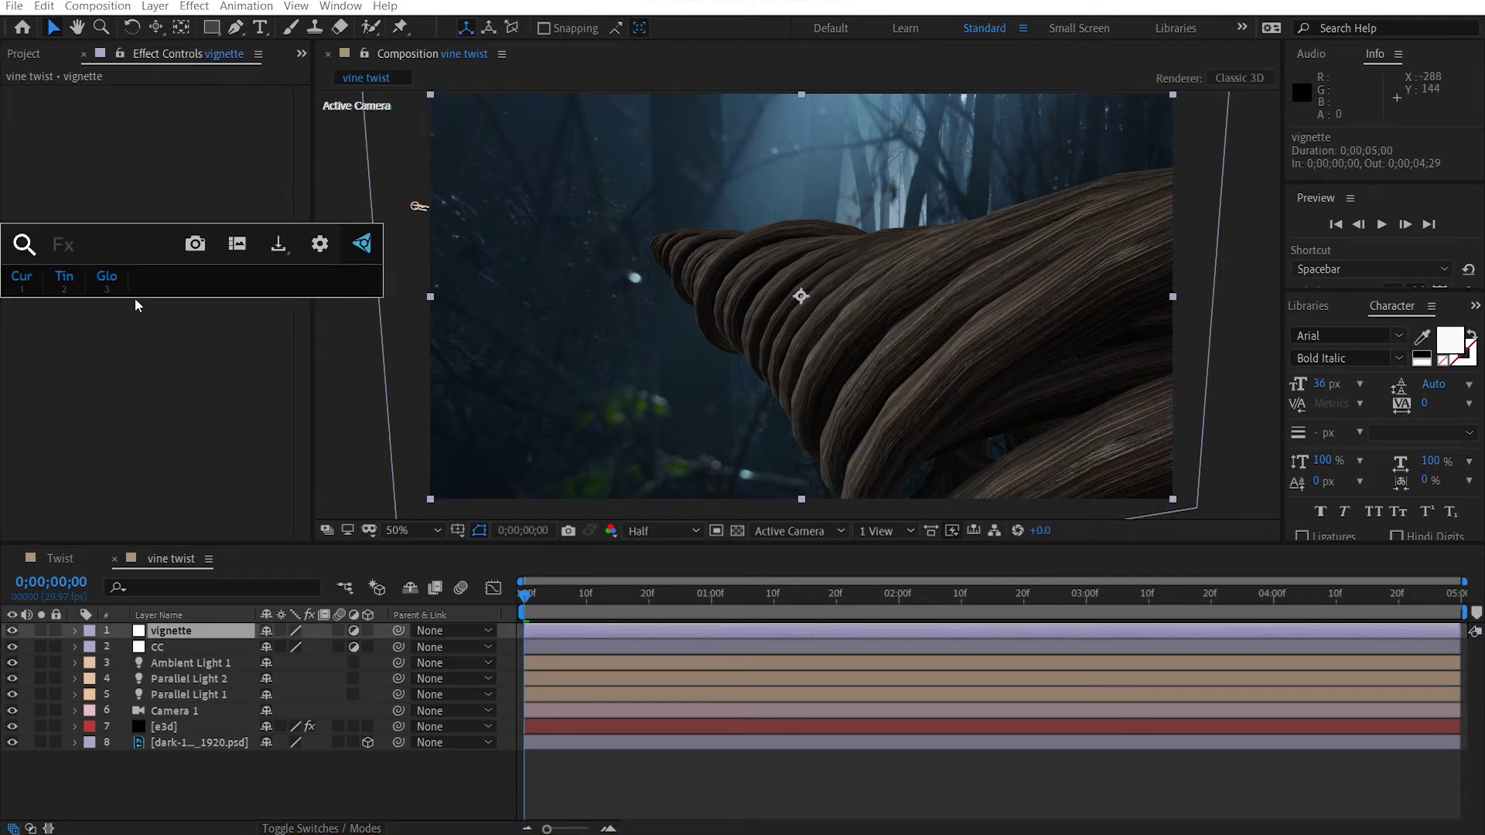
{"action": "key", "text": "1"}
{"action": "left_click_drag", "start_coordinate": [155, 292], "coordinate": [176, 319]}
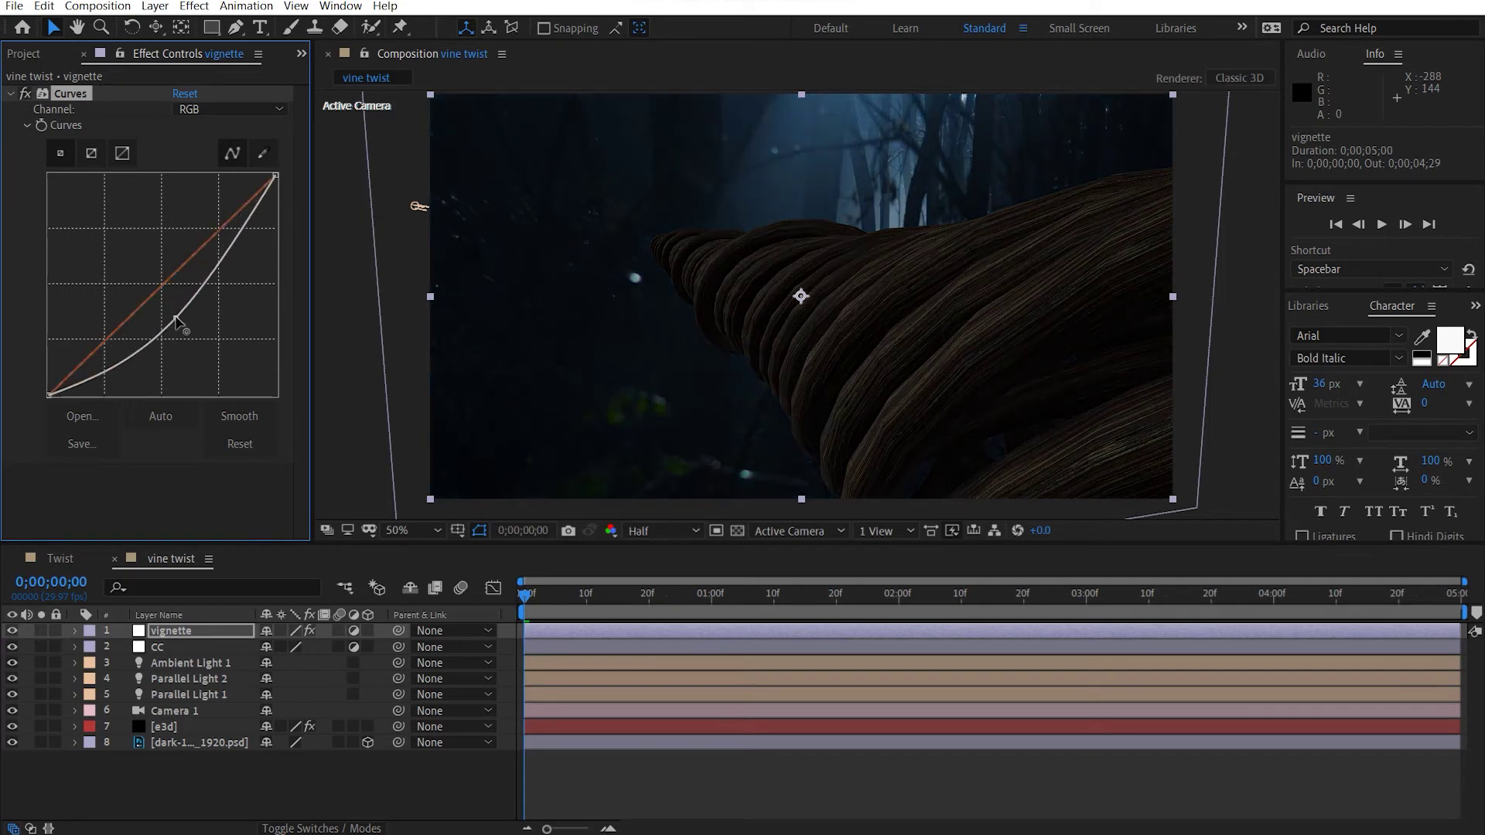
Add a full-layer ellipse mask to vignette, set to Subtract with 400 px feather
{"action": "left_click_drag", "start_coordinate": [211, 28], "coordinate": [278, 67]}
{"action": "double_click", "coordinate": [208, 31]}
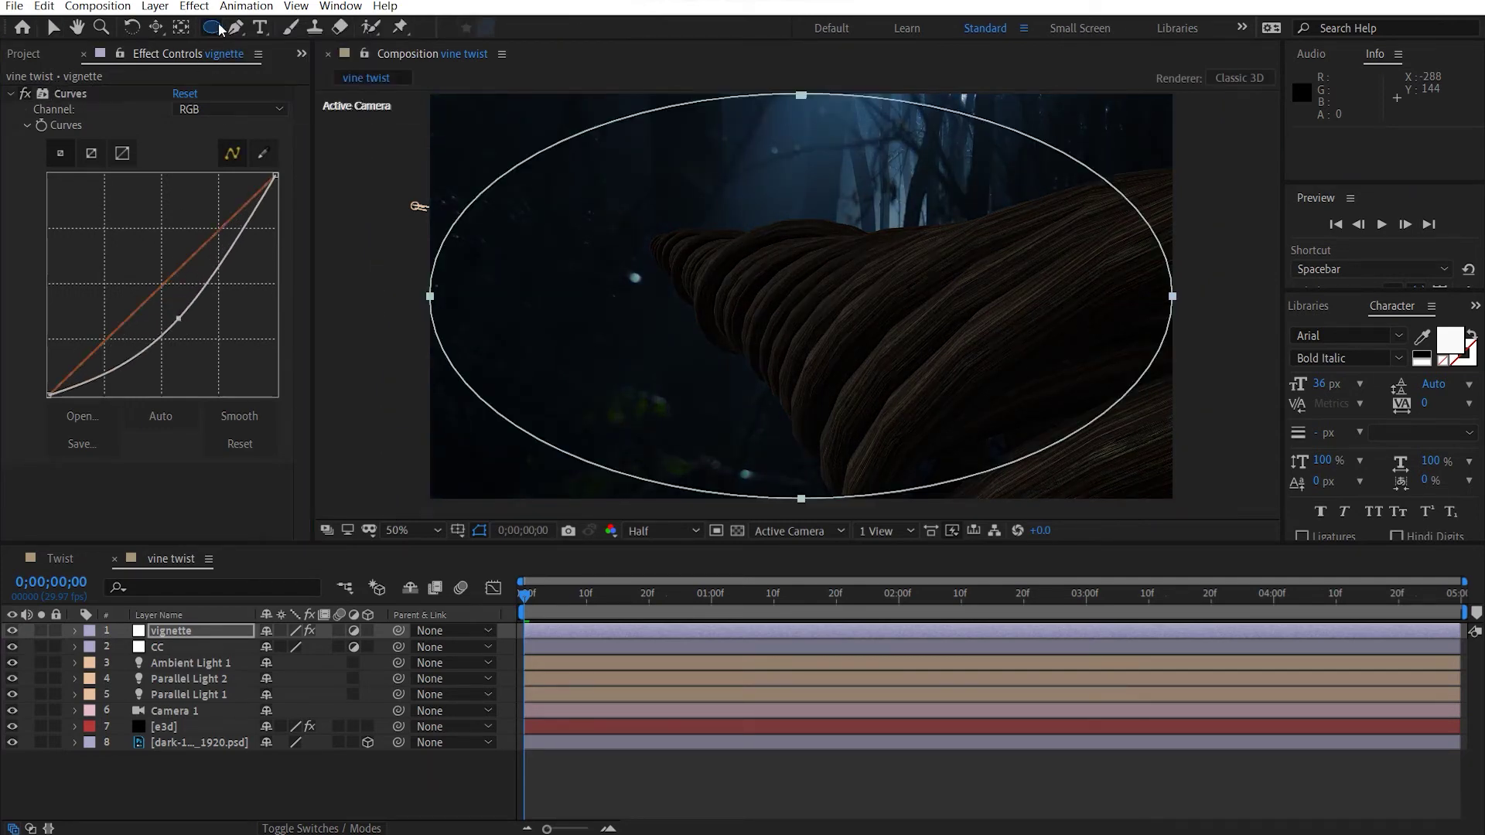
{"action": "left_click", "coordinate": [75, 630]}
{"action": "key", "text": "v"}
{"action": "left_click", "coordinate": [290, 663]}
{"action": "left_click", "coordinate": [309, 718]}
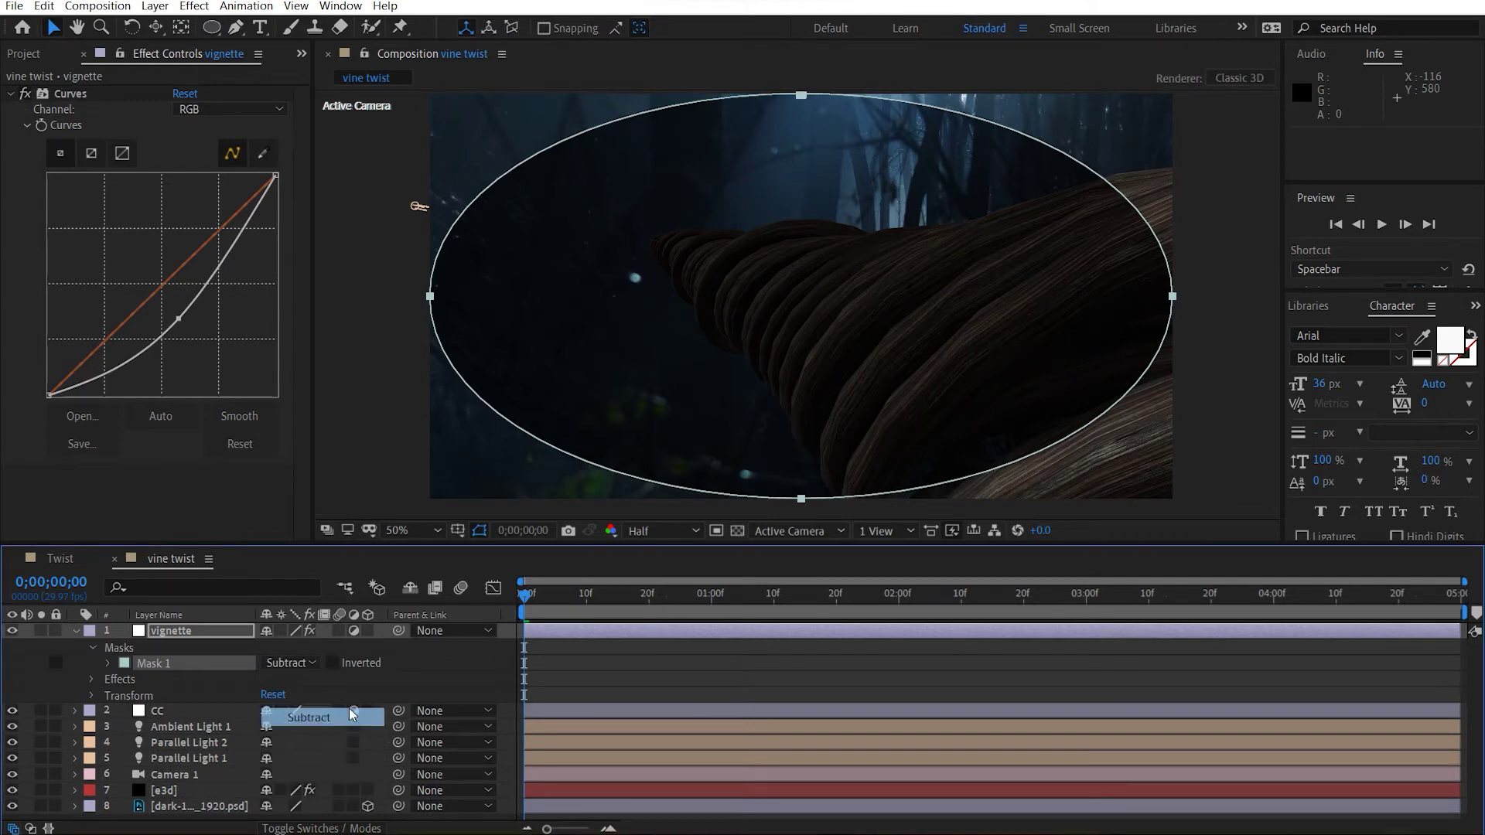
{"action": "key", "text": "f"}
{"action": "left_click", "coordinate": [302, 664]}
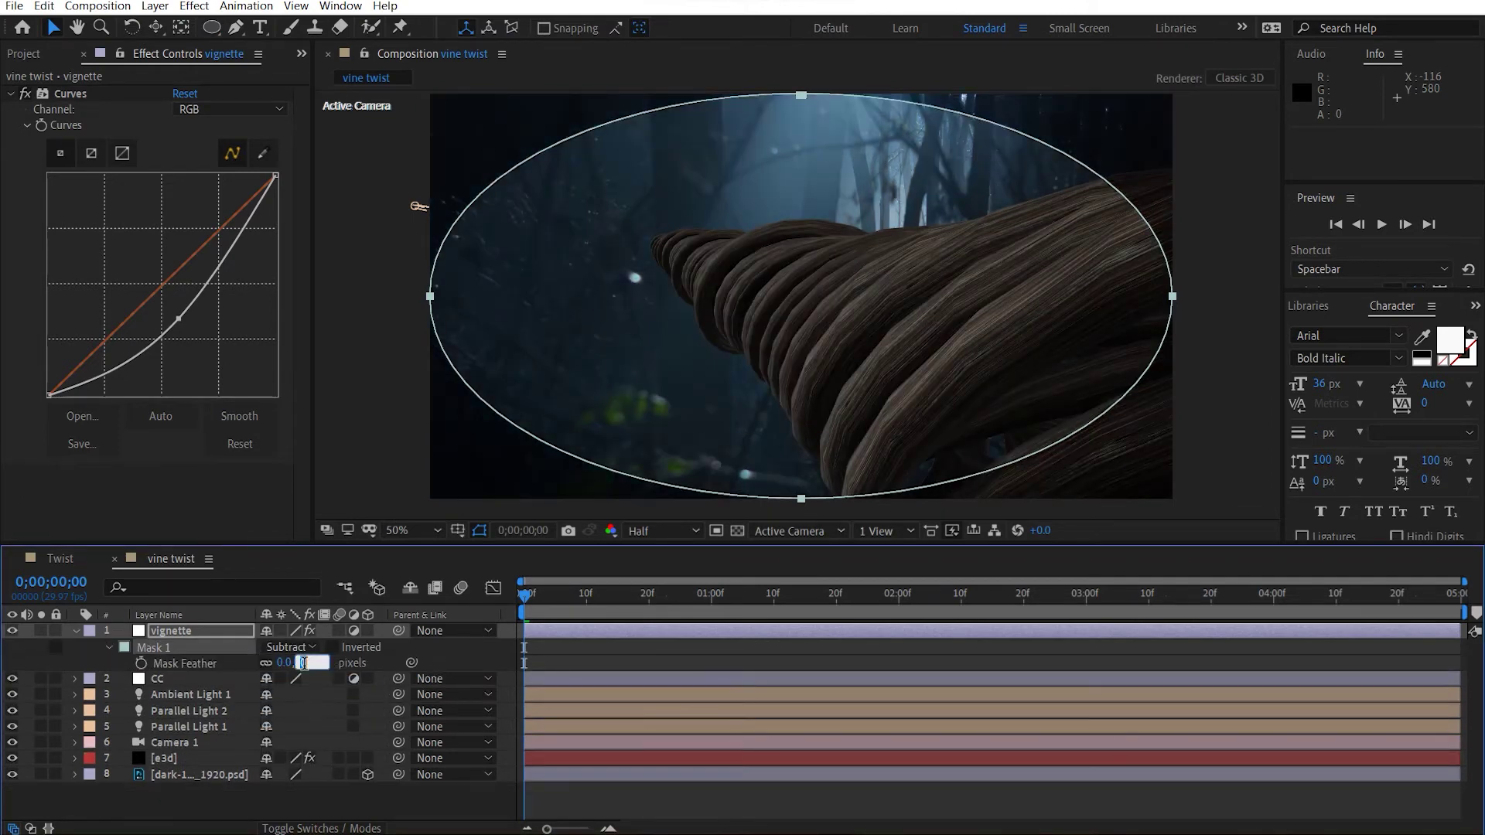
{"action": "type", "text": "400"}
{"action": "key", "text": "Return"}
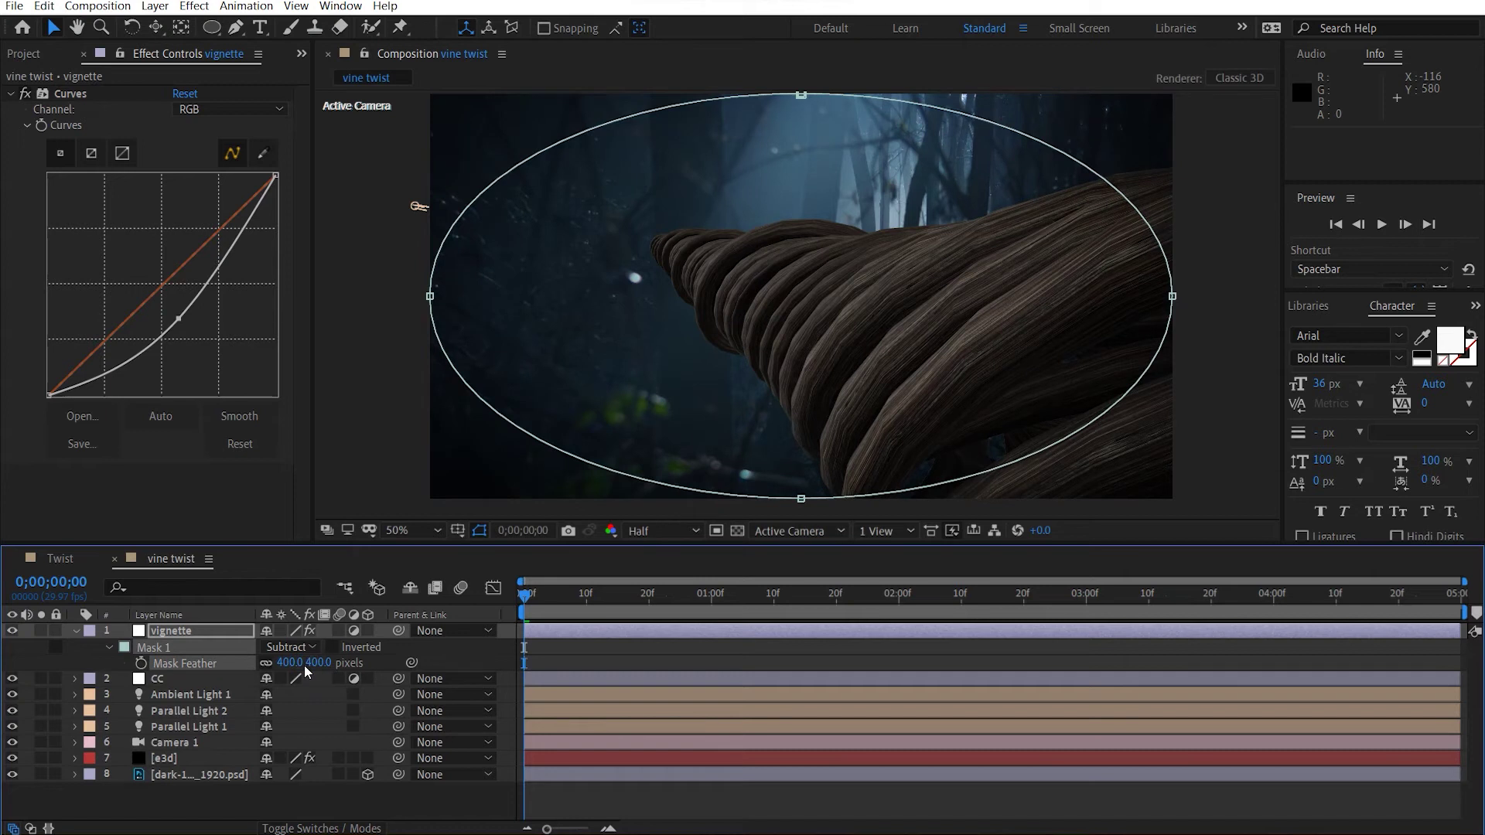
{"action": "left_click", "coordinate": [76, 630]}
Apply Curves and Tint to the cc adjustment layer, with Amount to Tint at 30%
{"action": "left_click", "coordinate": [201, 647]}
{"action": "key", "text": "ctrl+space"}
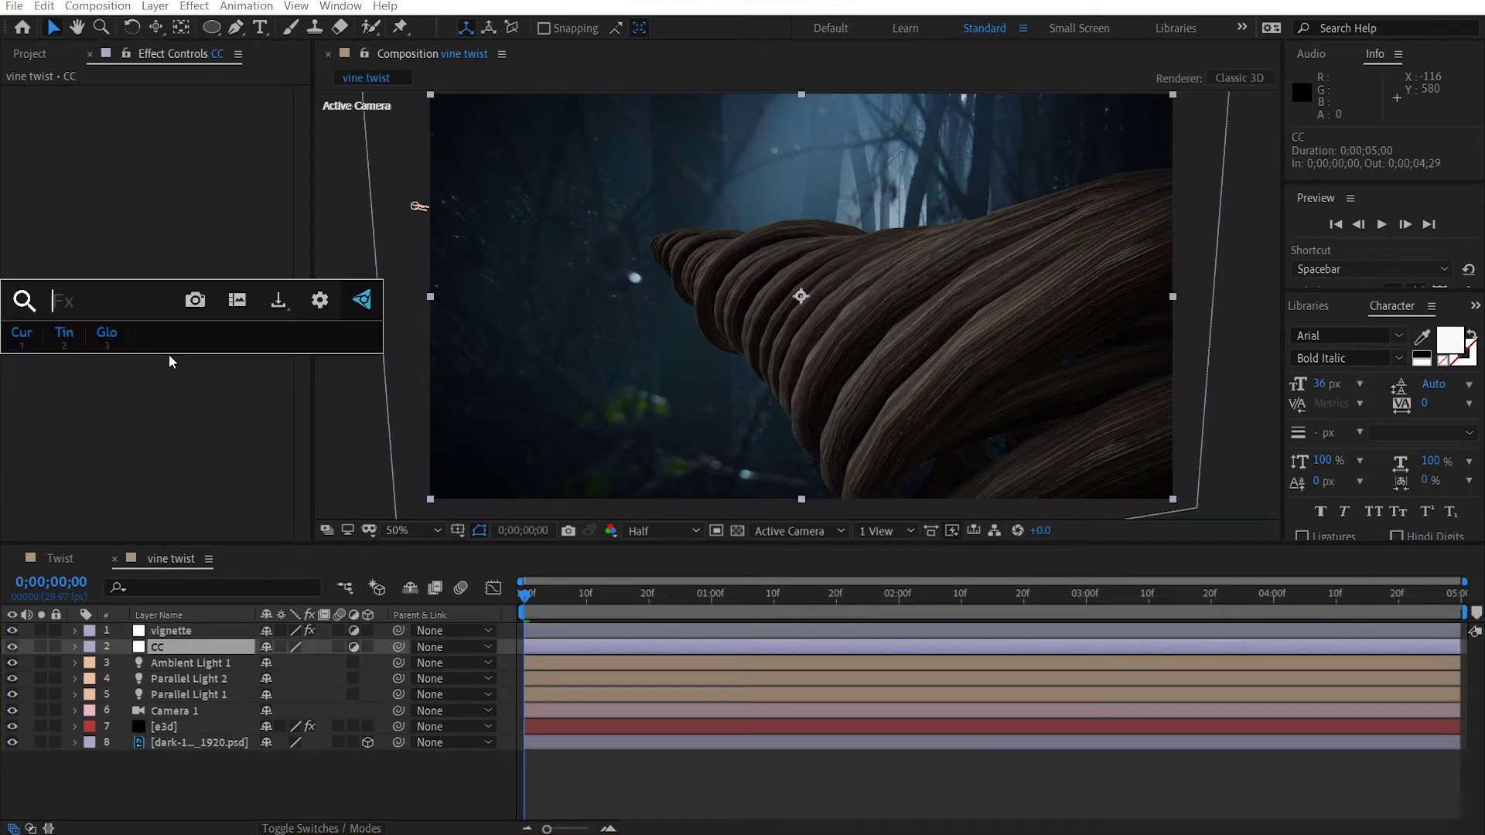
{"action": "type", "text": "curves"}
{"action": "key", "text": "Return"}
{"action": "key", "text": "ctrl+space"}
{"action": "type", "text": "tint"}
{"action": "key", "text": "Return"}
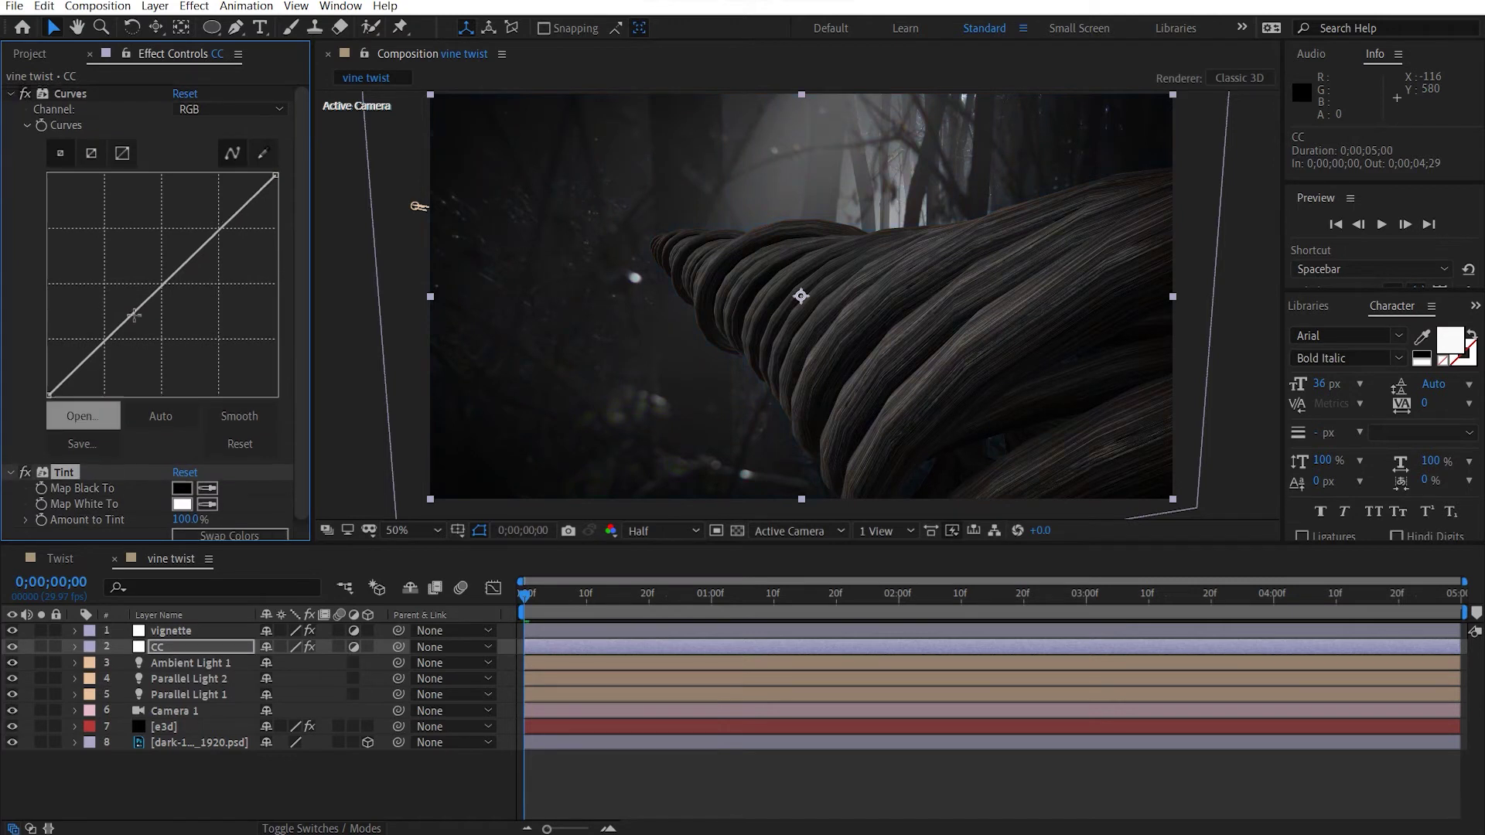
{"action": "left_click", "coordinate": [184, 521]}
{"action": "type", "text": "30"}
{"action": "key", "text": "Return"}
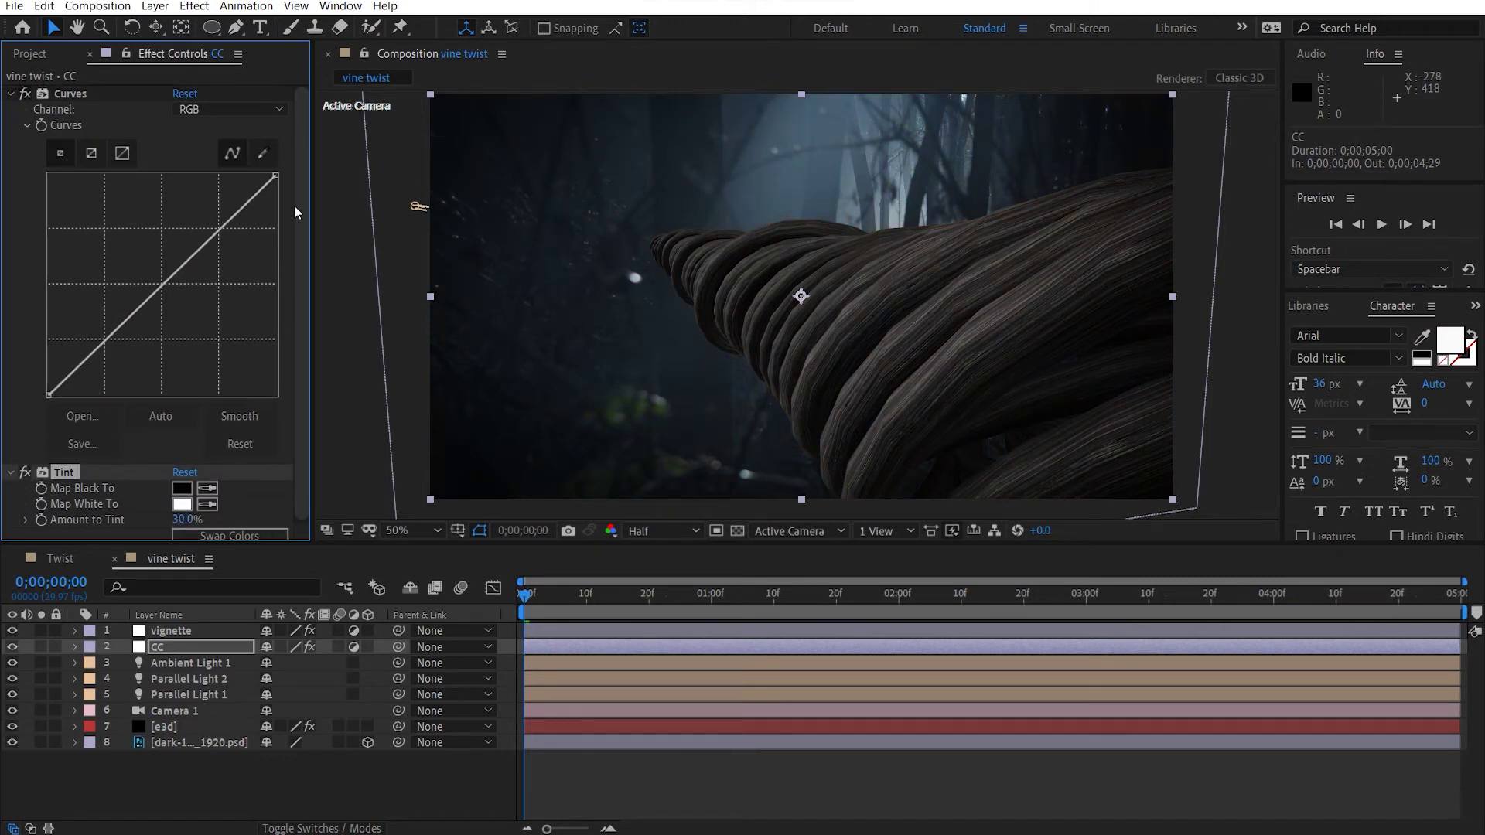
Bend the RGB curve, lowering the lower tones and lifting the upper part
{"action": "left_click_drag", "start_coordinate": [120, 331], "coordinate": [105, 354]}
{"action": "left_click_drag", "start_coordinate": [154, 309], "coordinate": [154, 300]}
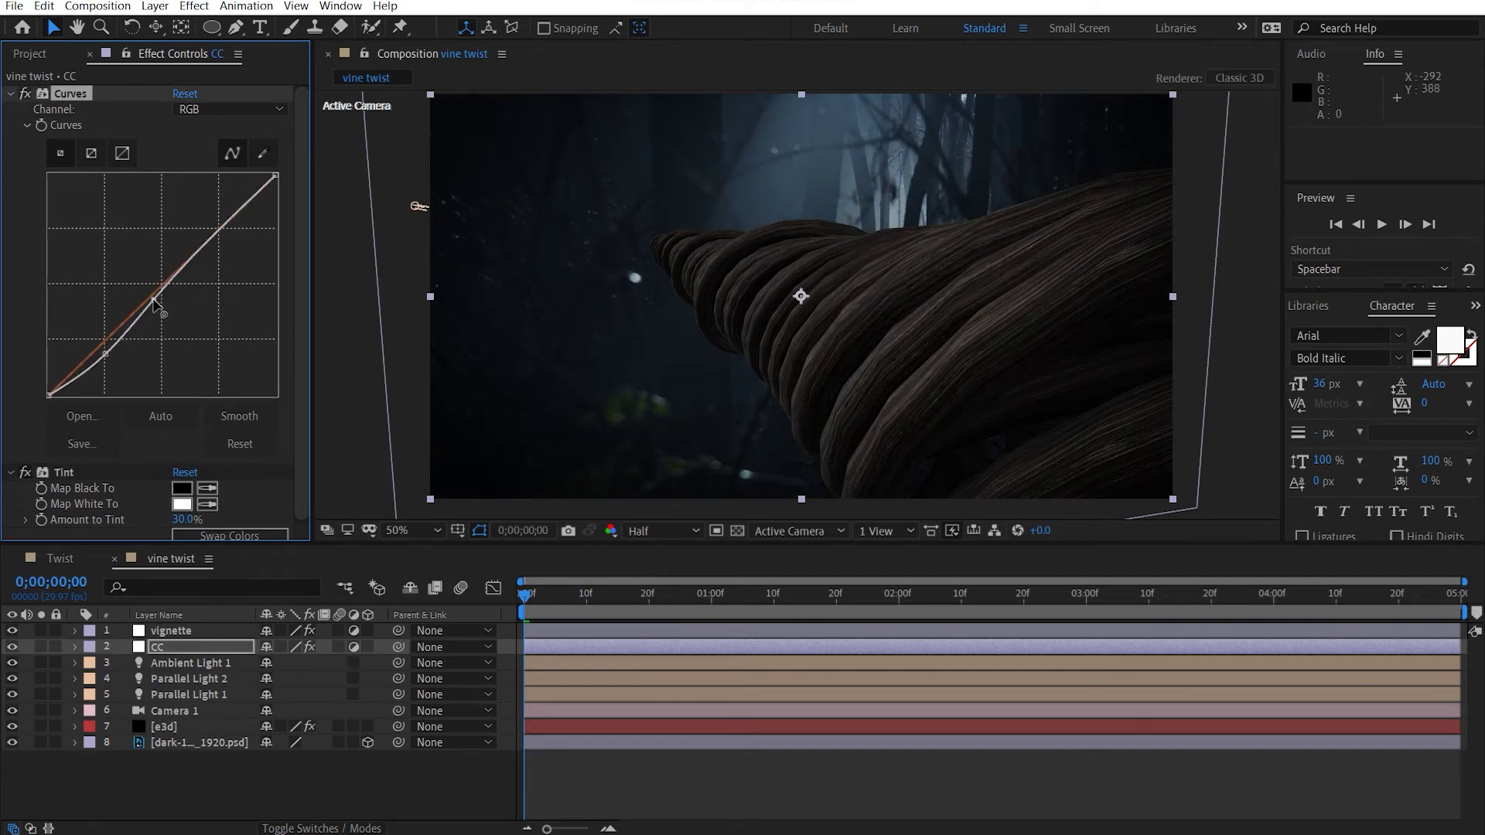
{"action": "left_click", "coordinate": [220, 229]}
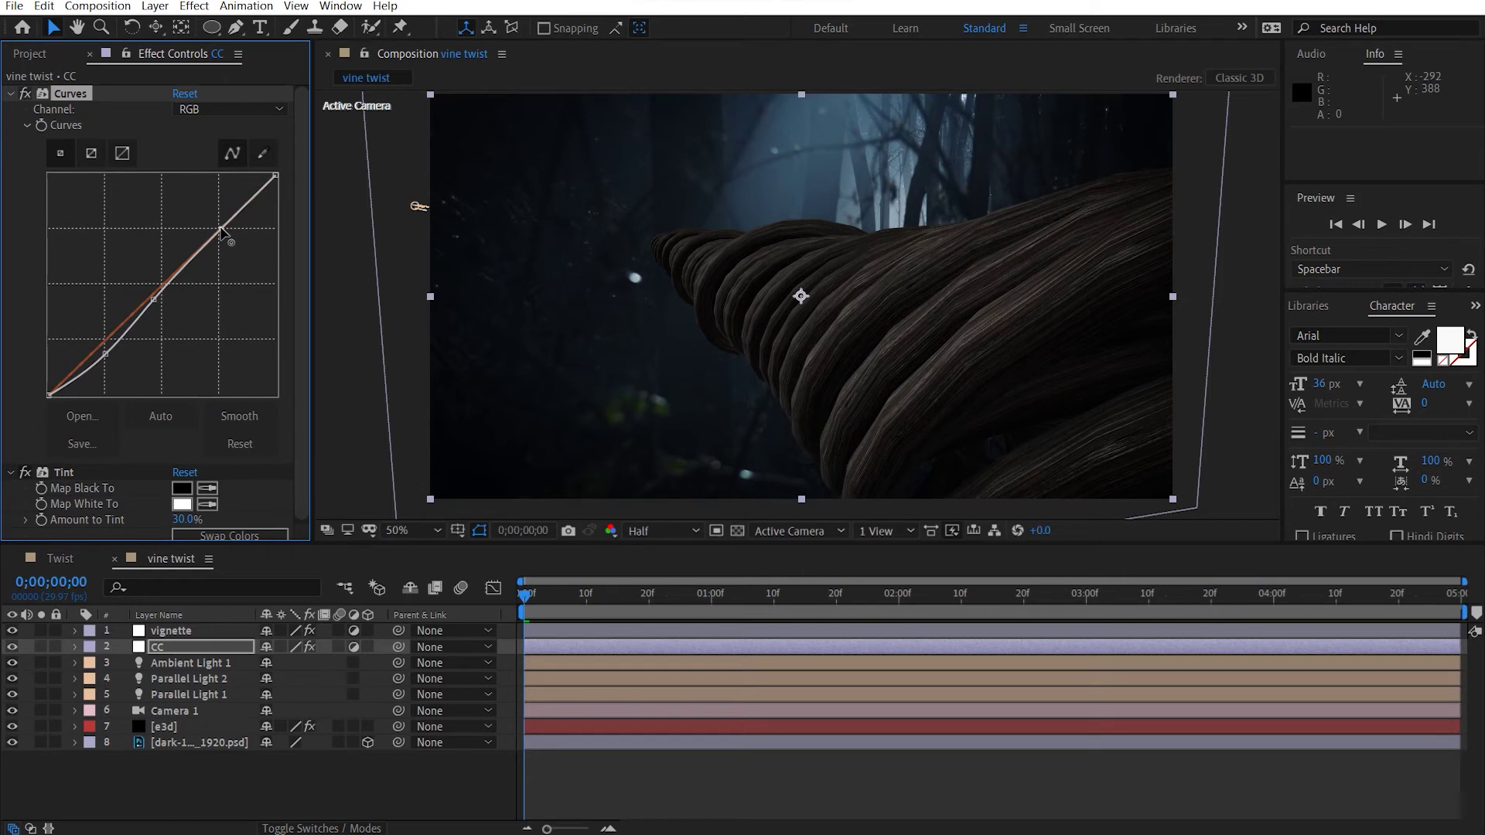
Pull the Red channel curve down and reshape the Blue channel curve
{"action": "left_click", "coordinate": [232, 109]}
{"action": "left_click", "coordinate": [217, 145]}
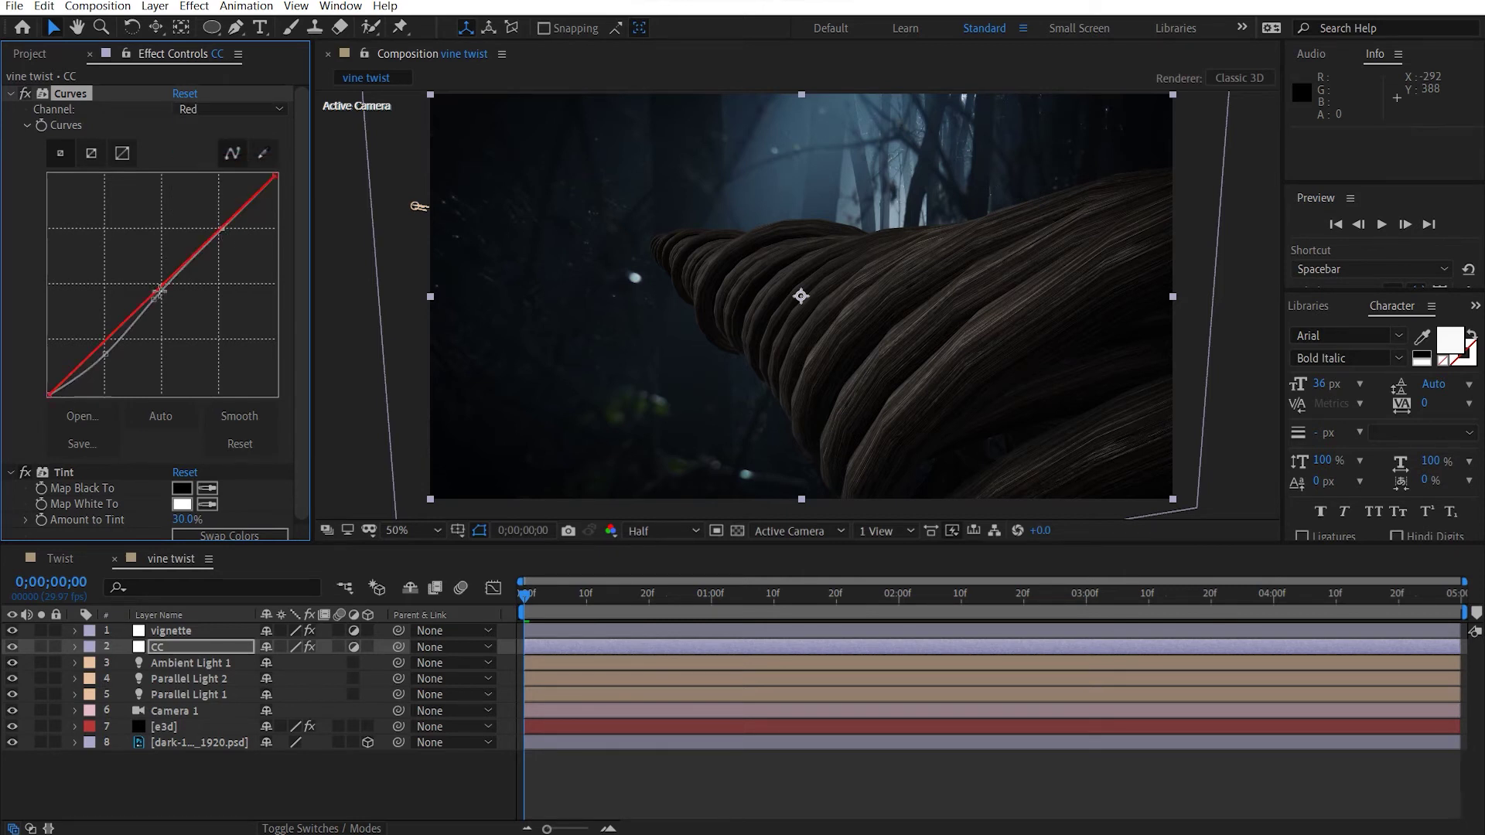
{"action": "left_click_drag", "start_coordinate": [154, 293], "coordinate": [163, 299]}
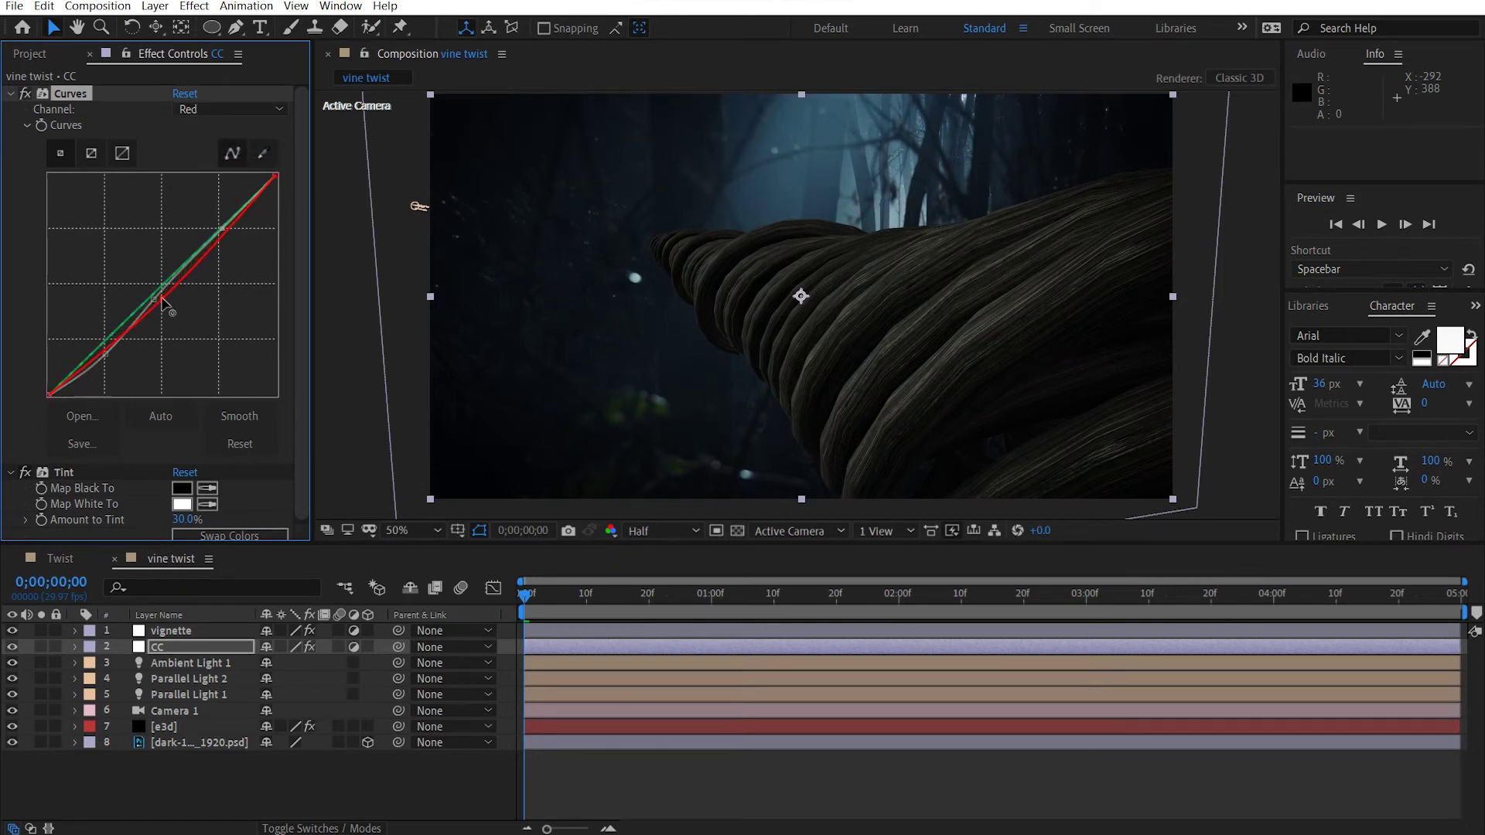
{"action": "left_click", "coordinate": [203, 109]}
{"action": "left_click", "coordinate": [207, 181]}
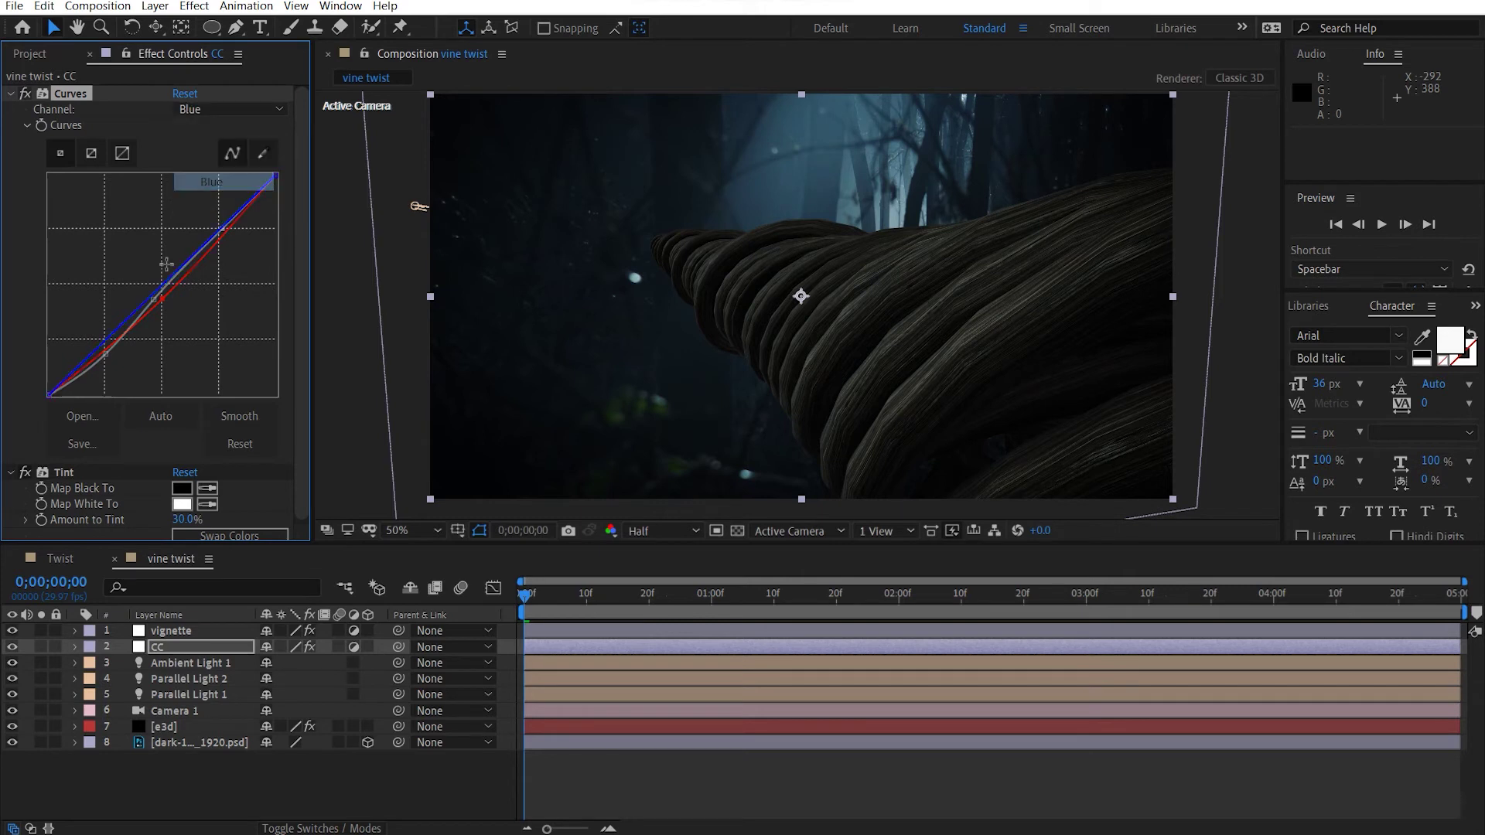
{"action": "left_click_drag", "start_coordinate": [166, 265], "coordinate": [154, 293]}
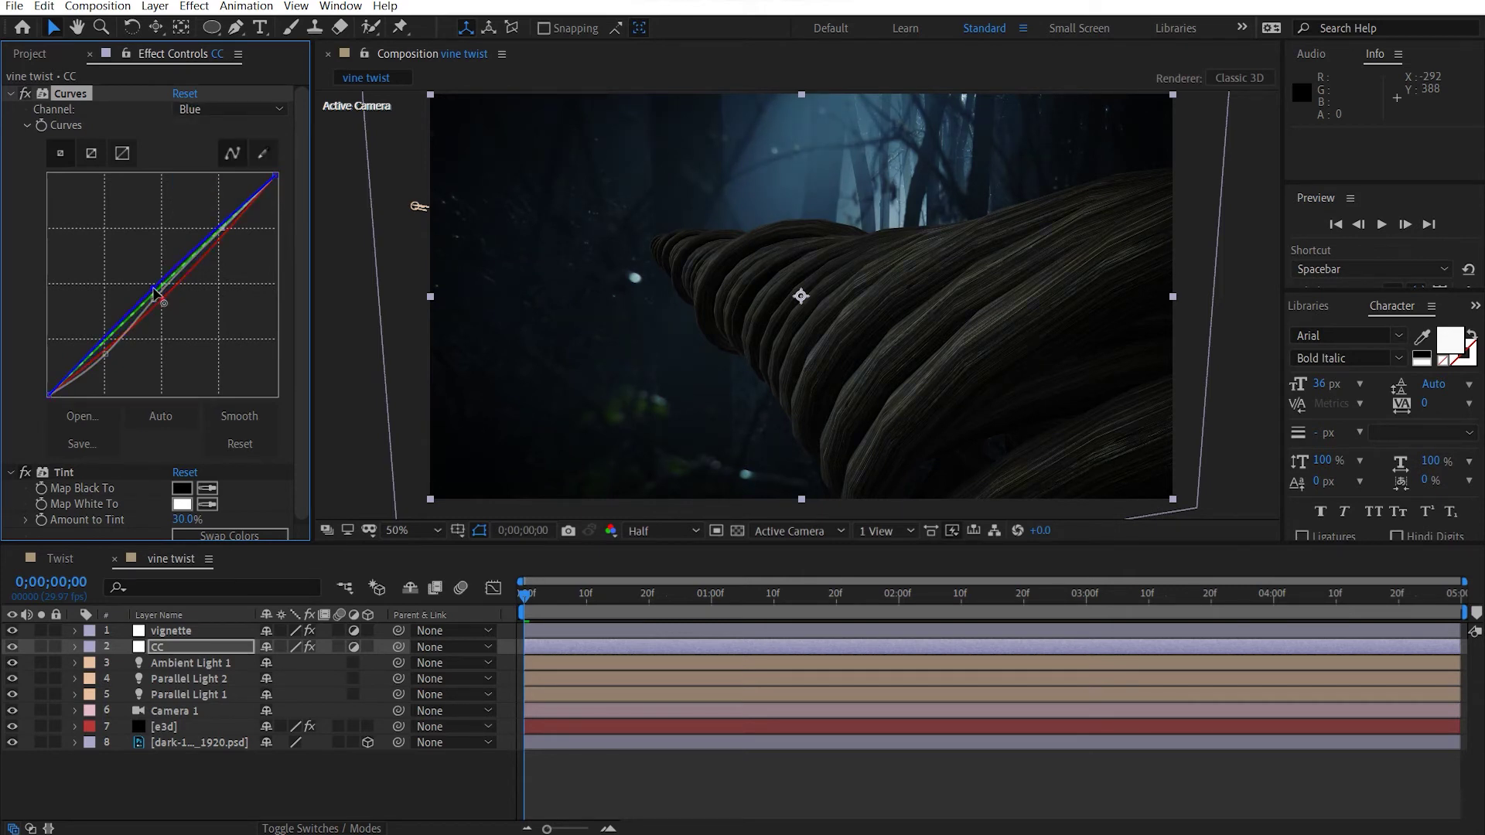
Switch Curves to the Green channel and collapse the Curves and Tint effects
{"action": "left_click", "coordinate": [210, 109]}
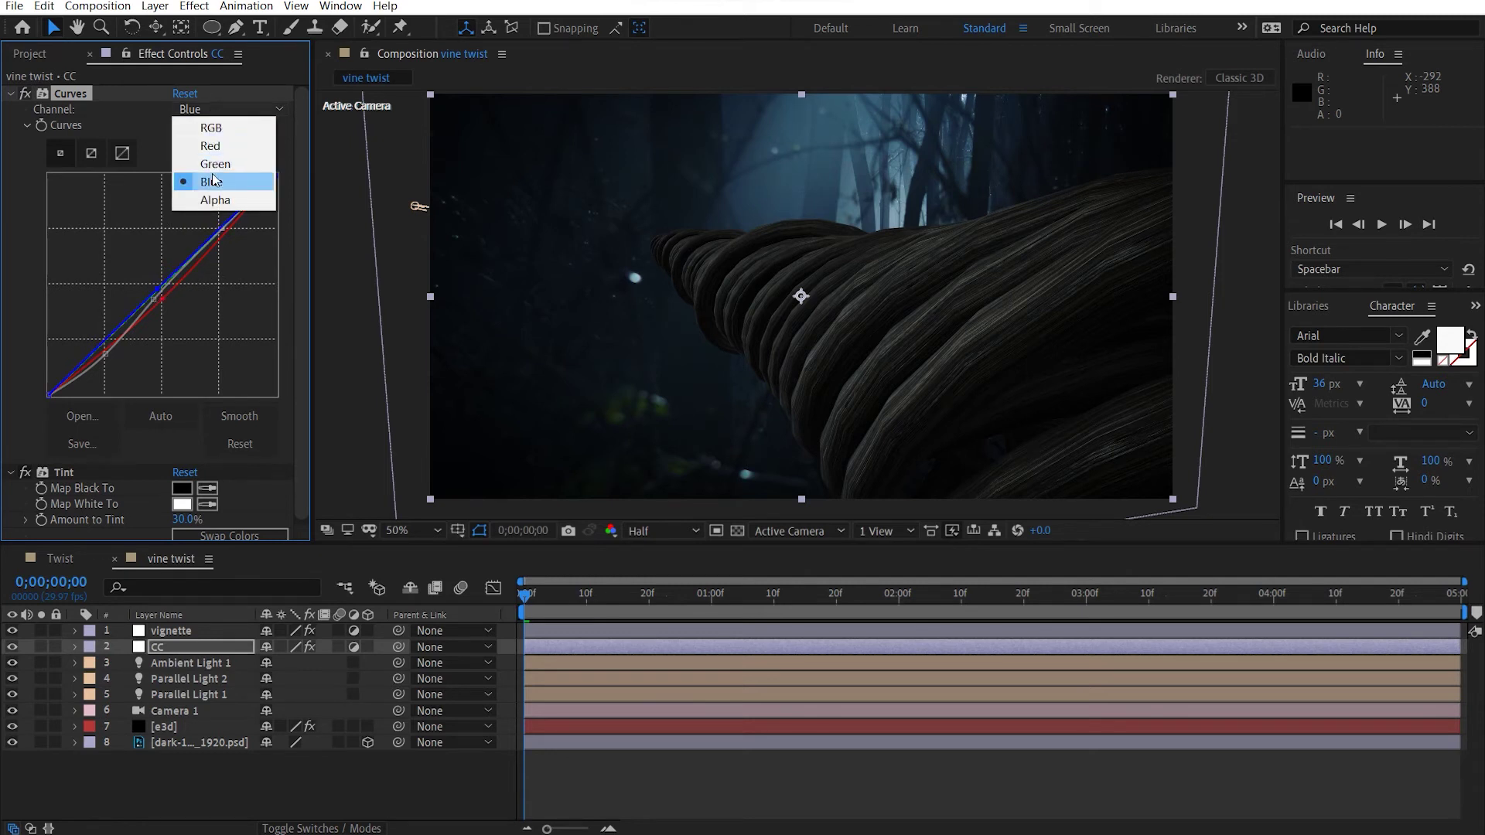
{"action": "left_click", "coordinate": [215, 164]}
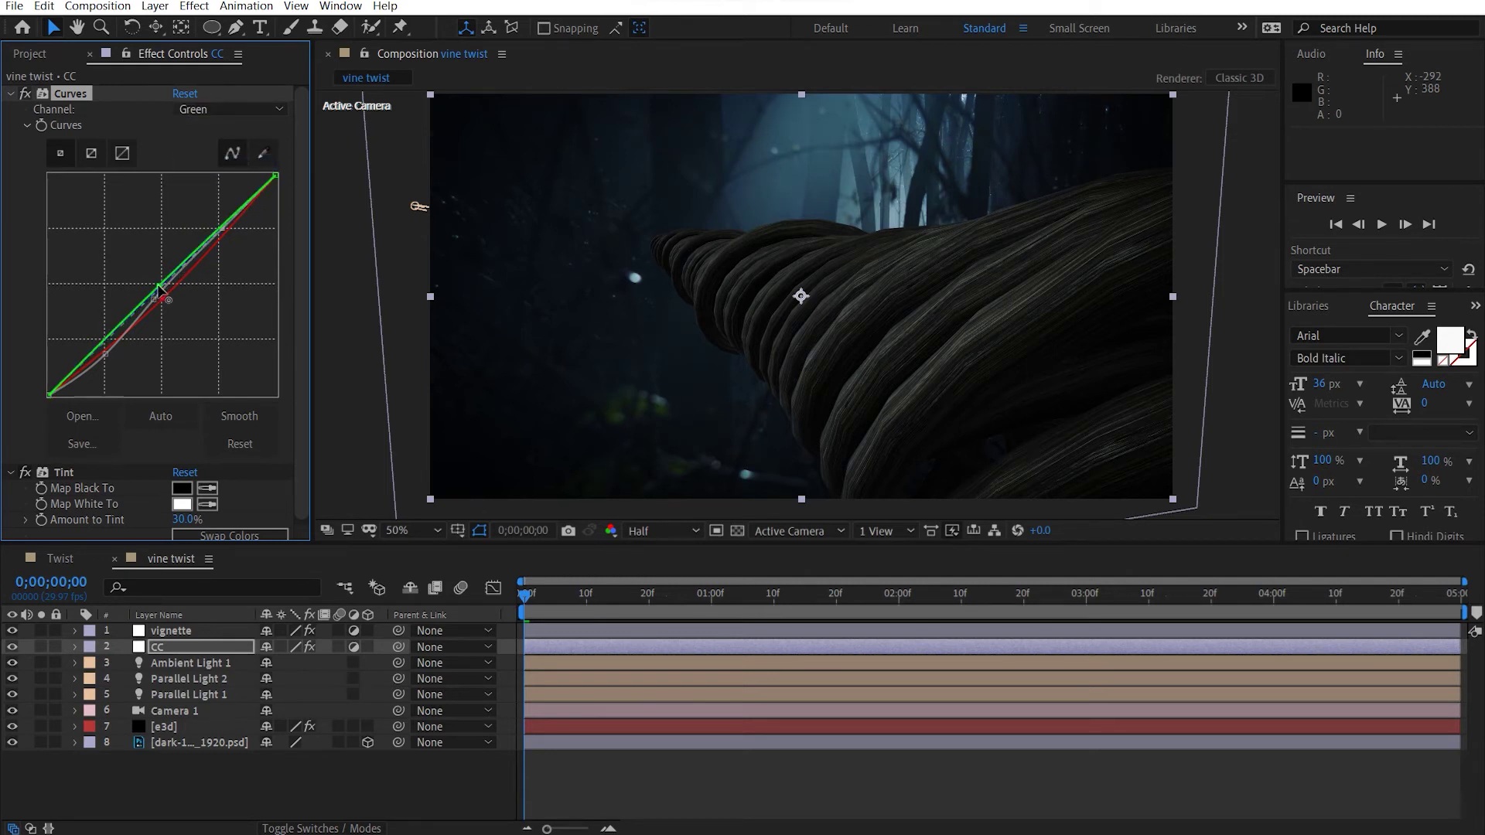
{"action": "left_click", "coordinate": [1271, 362]}
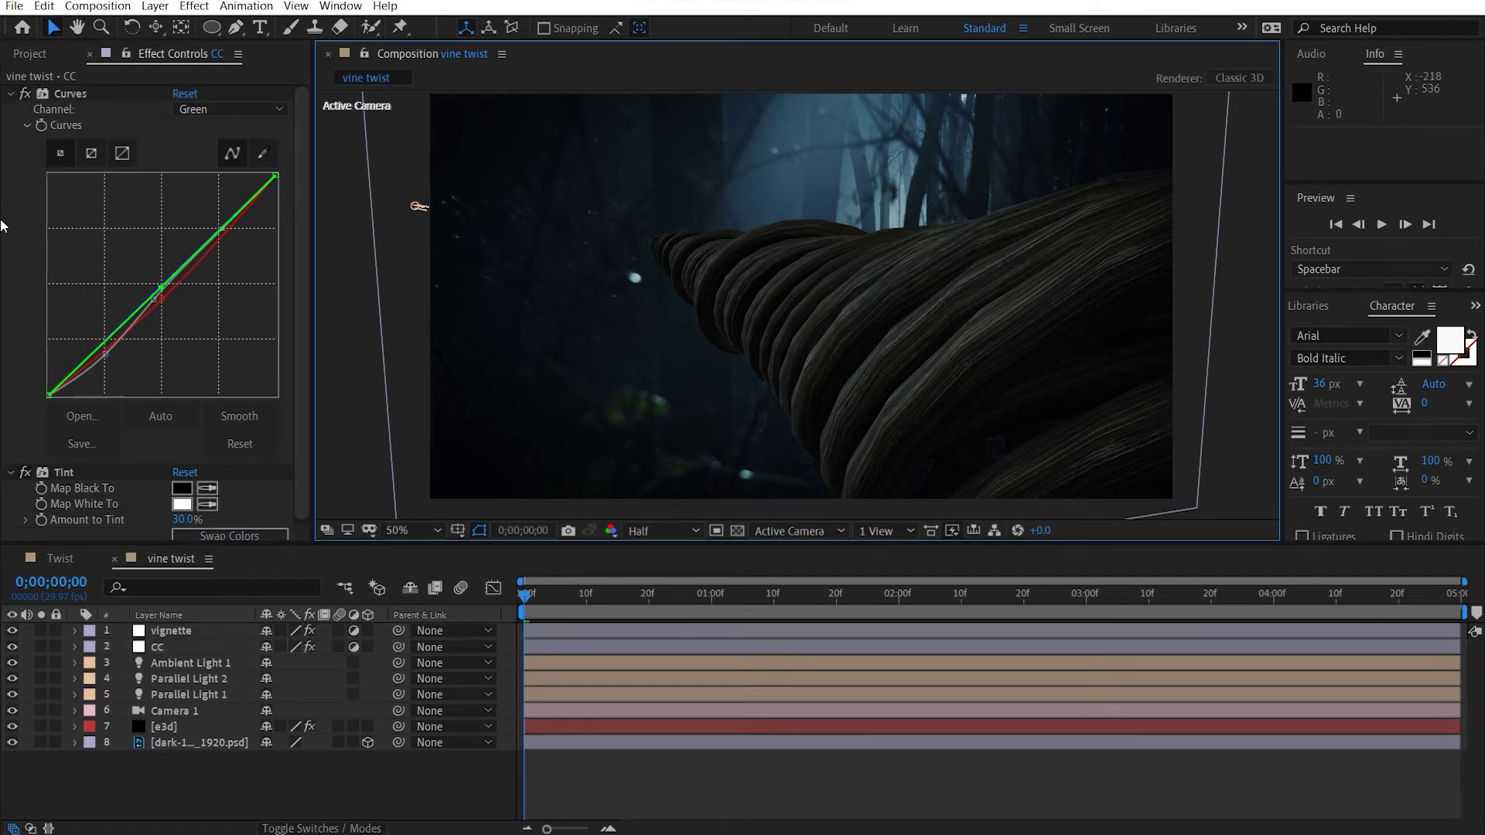
{"action": "left_click", "coordinate": [10, 93]}
{"action": "left_click", "coordinate": [10, 110]}
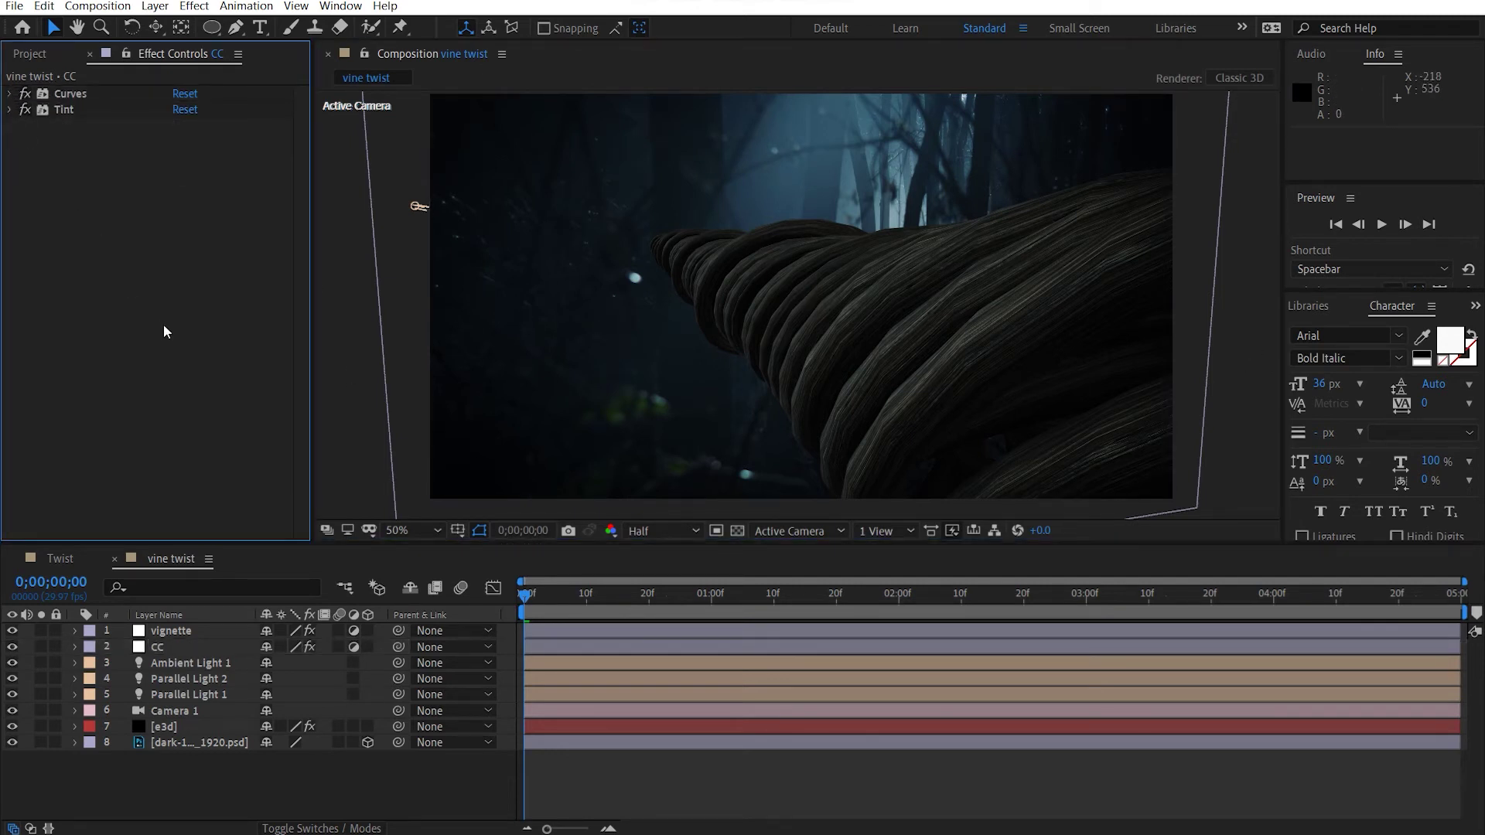
Set the e3d layer's Twist Z to 1x+270°, trying 180° first, then collapse Twist
{"action": "left_click", "coordinate": [210, 725]}
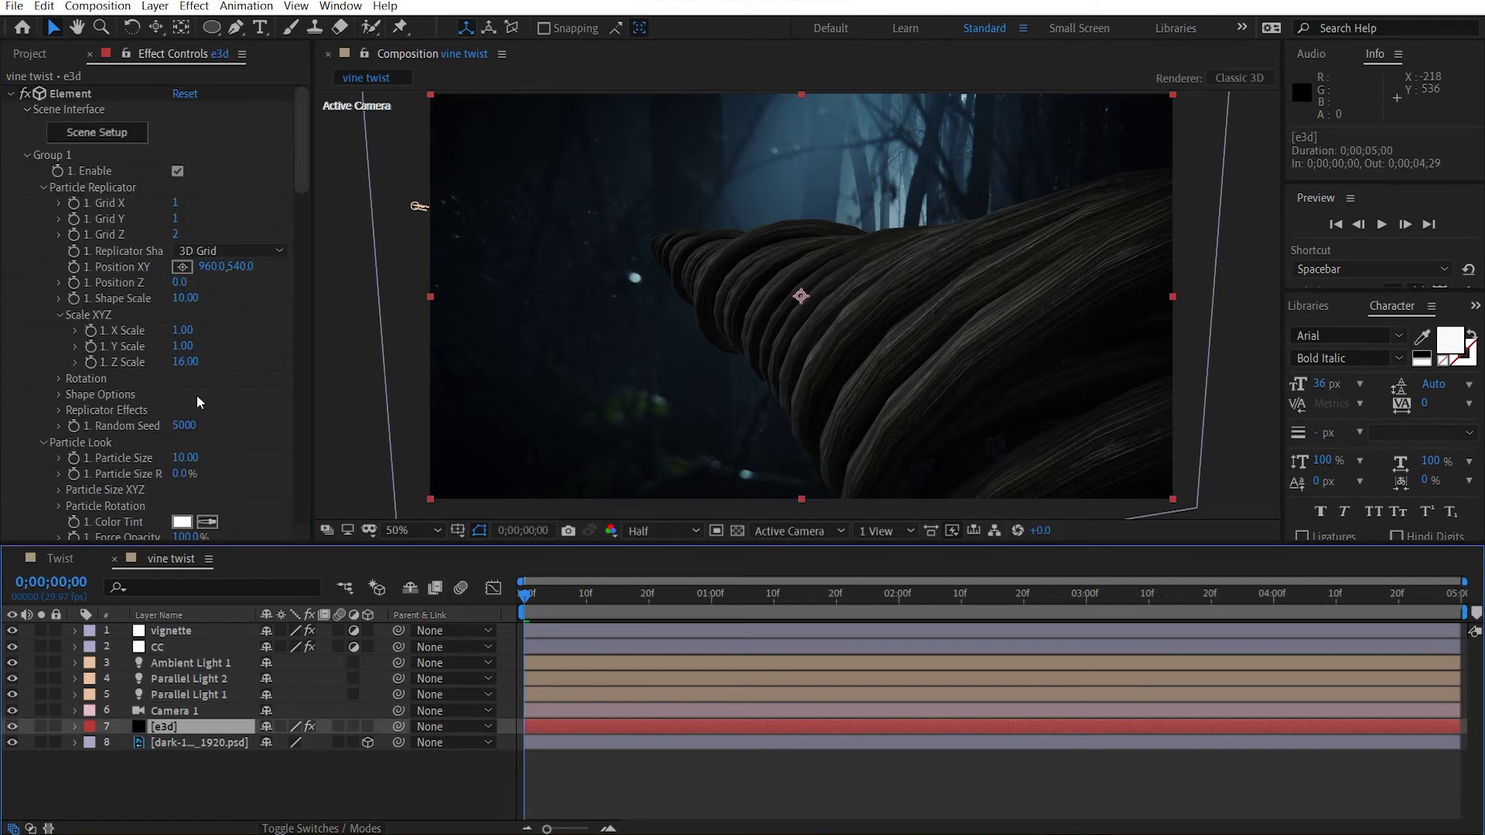
{"action": "scroll", "coordinate": [216, 398], "scroll_direction": "down", "scroll_amount": 5}
{"action": "left_click", "coordinate": [176, 403]}
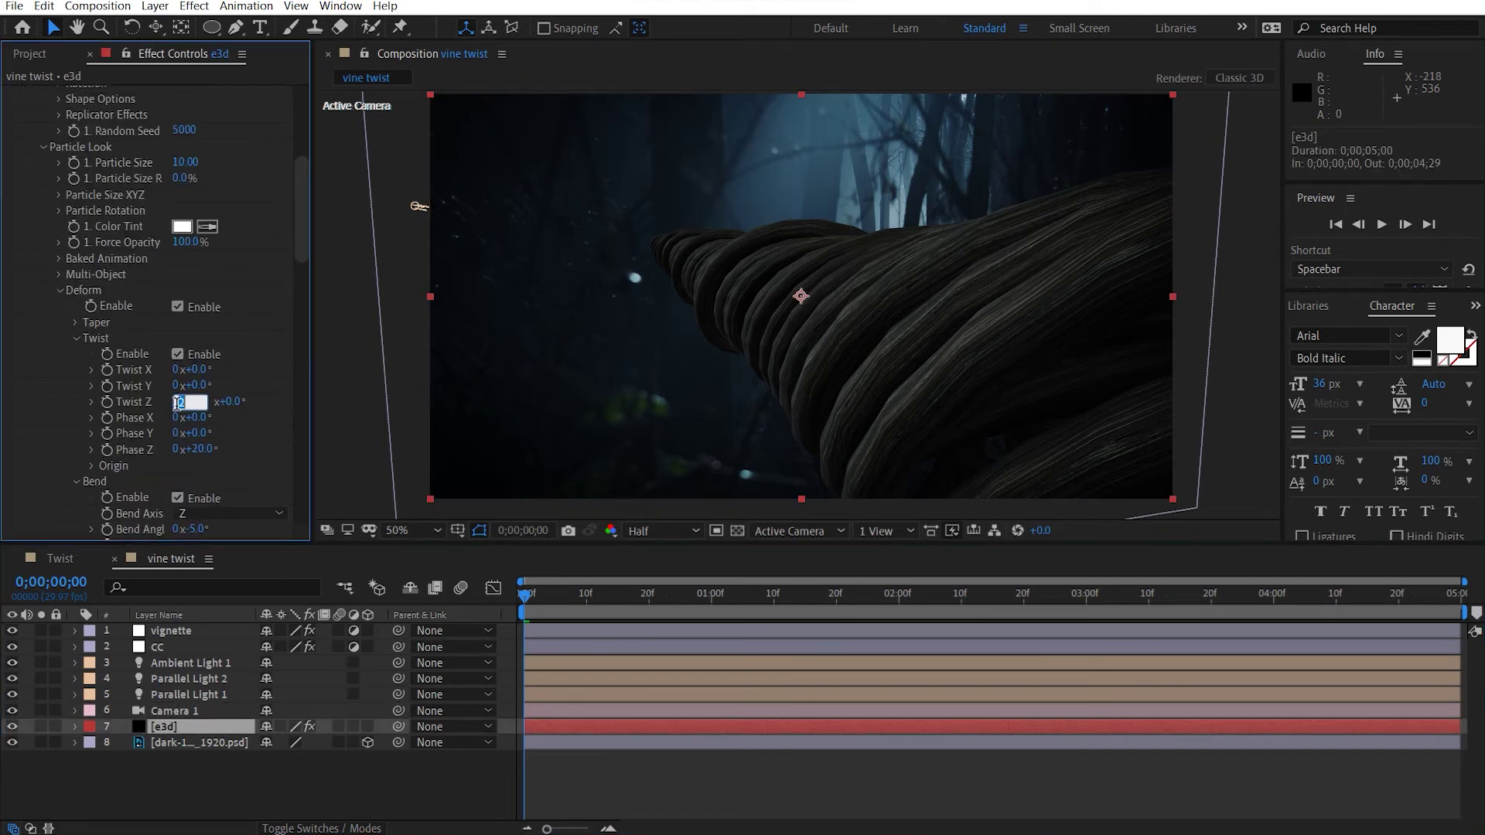
{"action": "type", "text": "1"}
{"action": "key", "text": "Tab"}
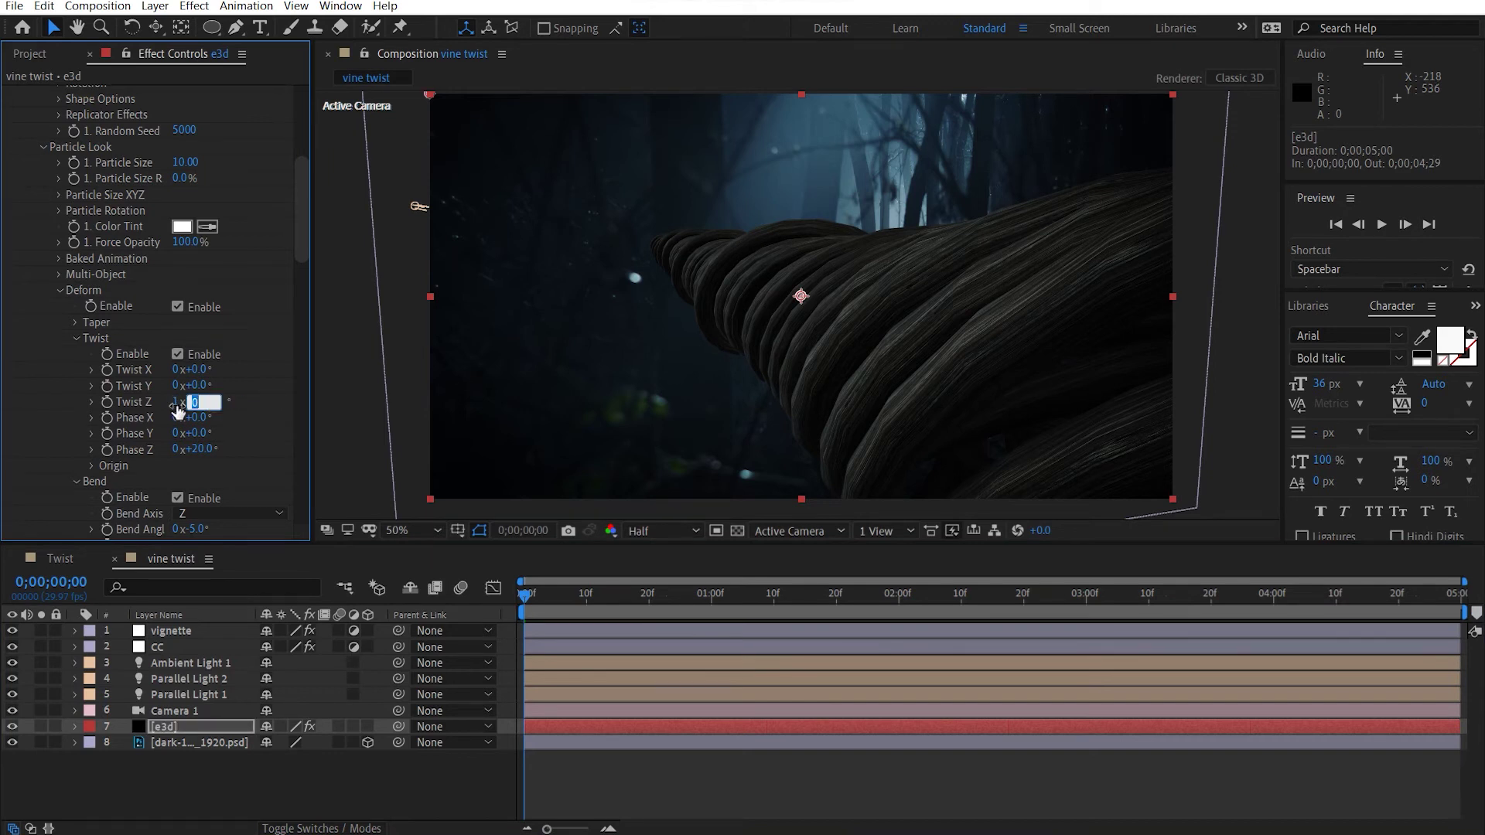
{"action": "type", "text": "180"}
{"action": "key", "text": "Return"}
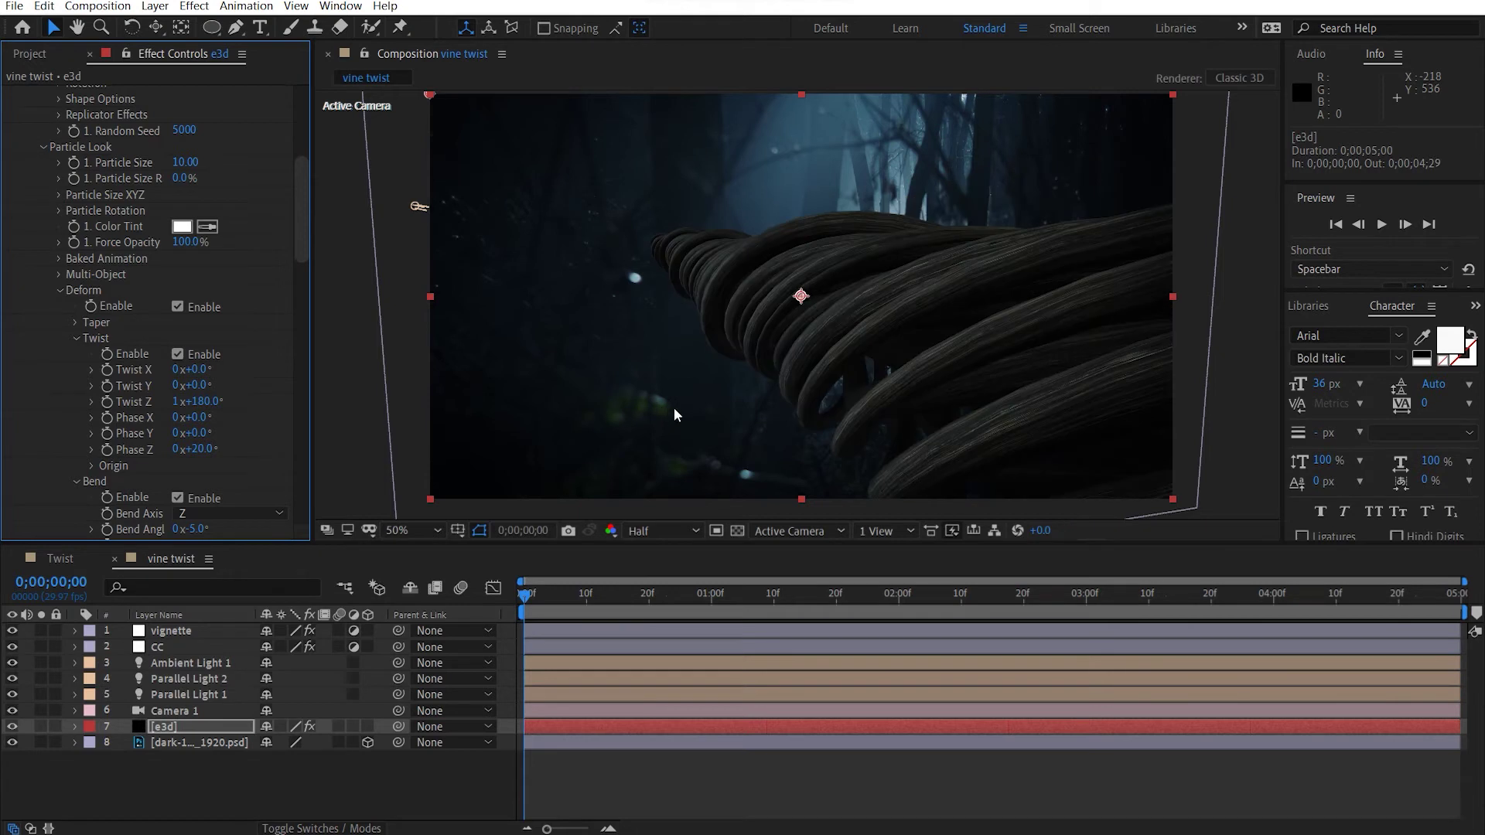
{"action": "left_click", "coordinate": [204, 401]}
{"action": "type", "text": "270"}
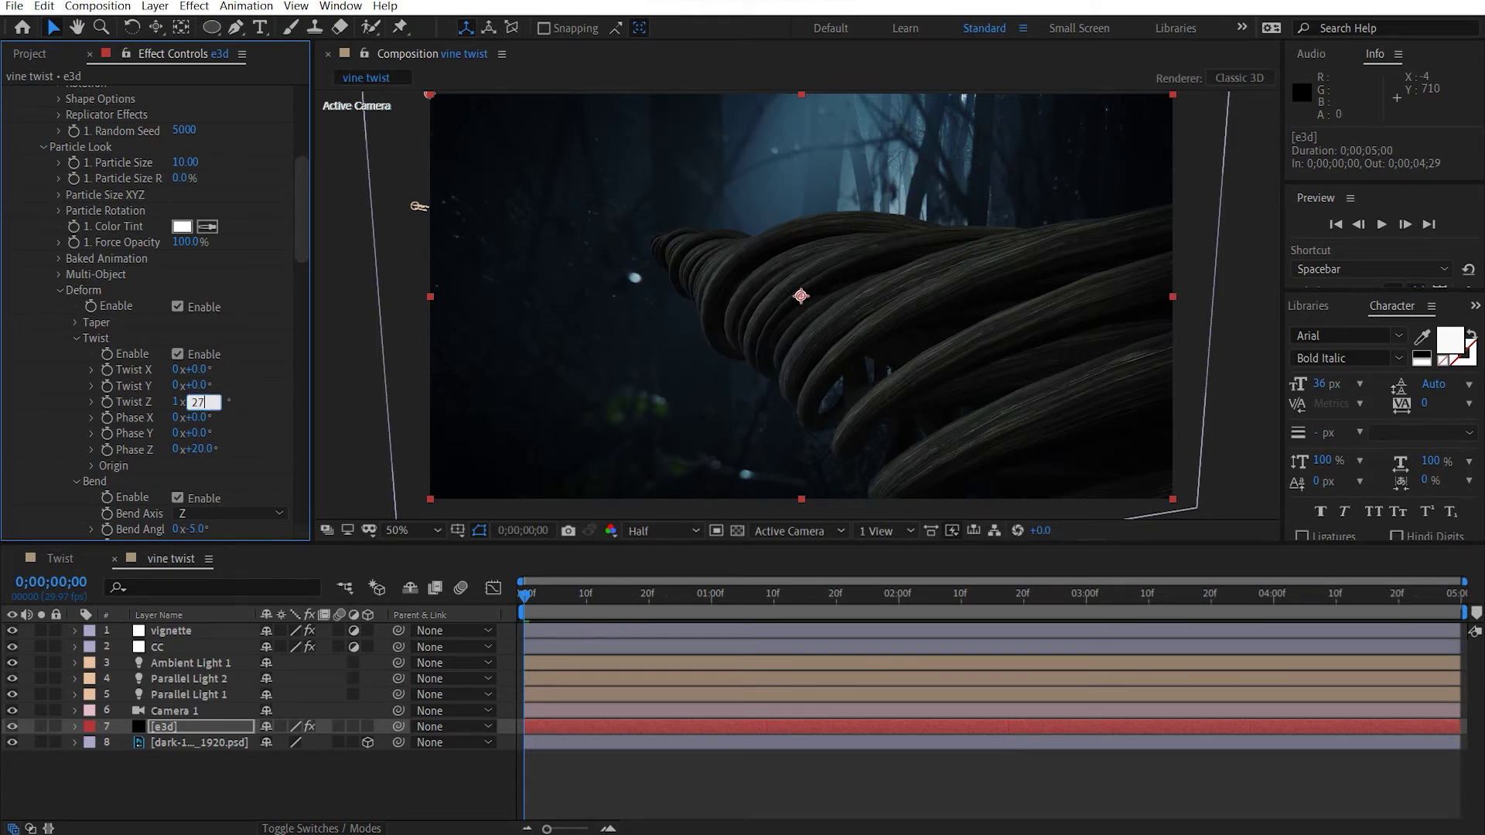
{"action": "key", "text": "Return"}
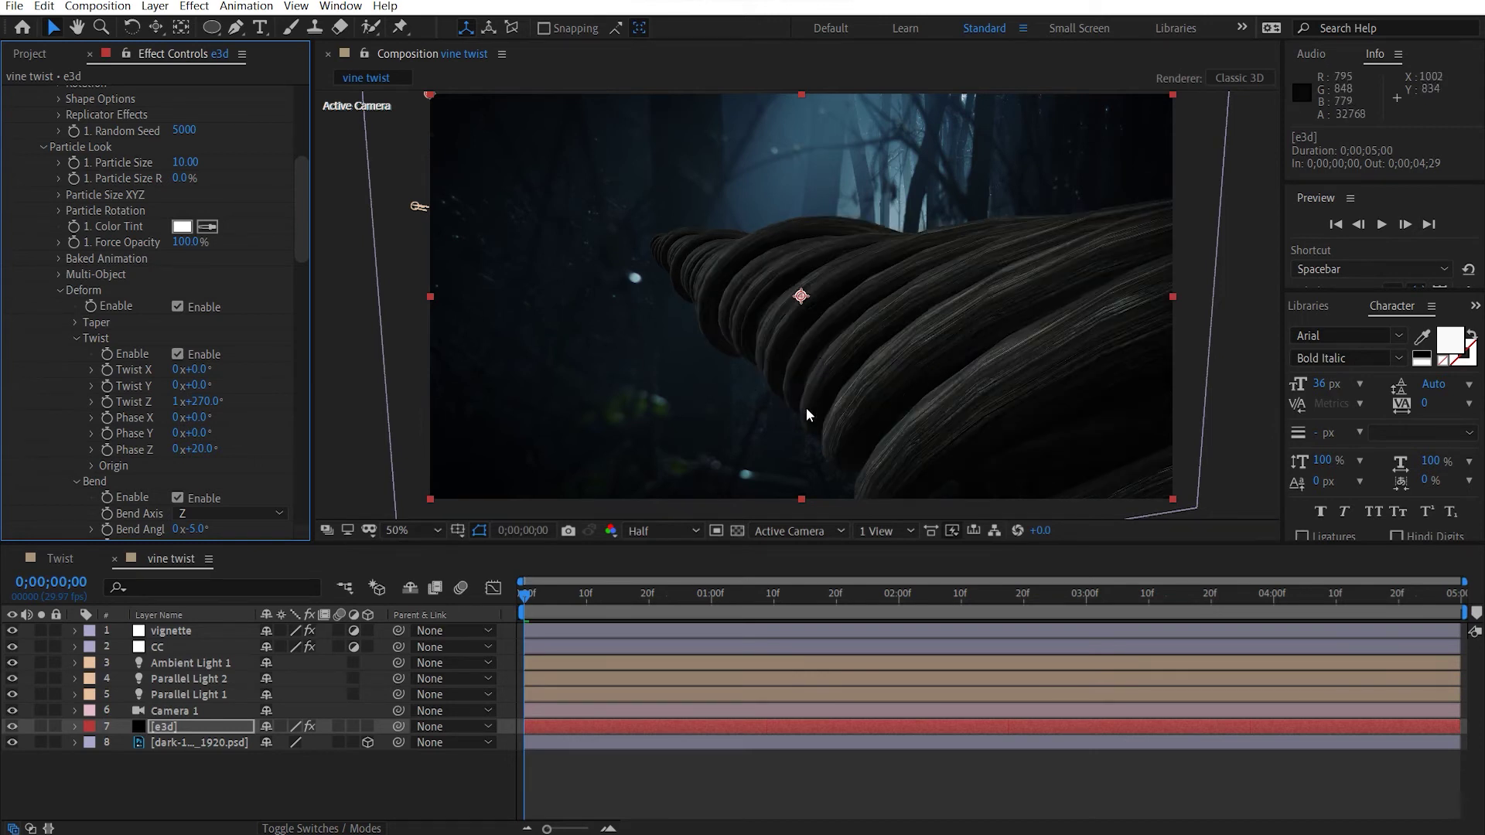
{"action": "left_click", "coordinate": [77, 340]}
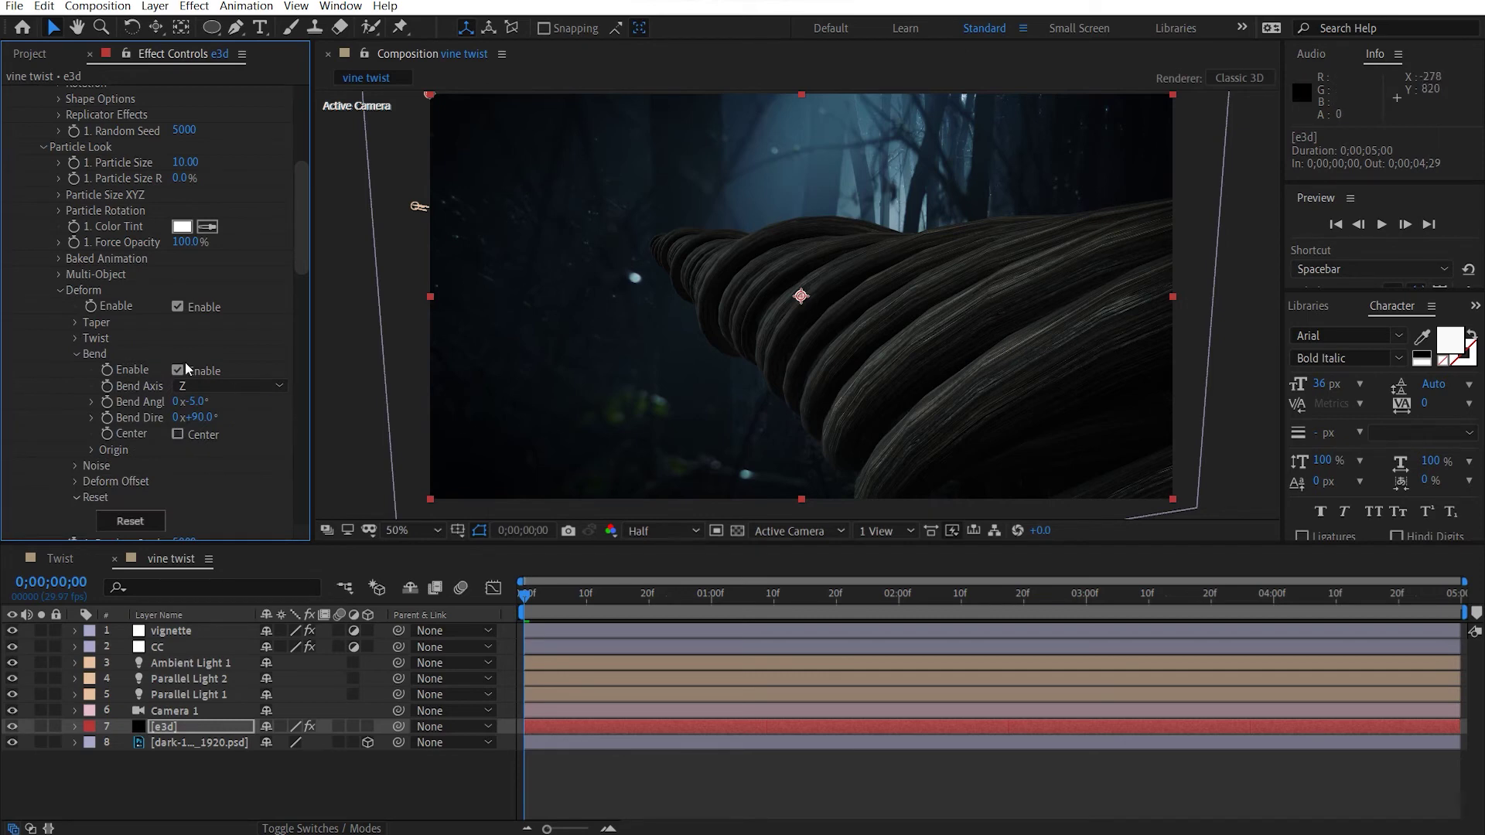
Collapse the Shadows and Ambient Occlusion groups and expand the Output render settings
{"action": "scroll", "coordinate": [211, 390], "scroll_direction": "down", "scroll_amount": 15}
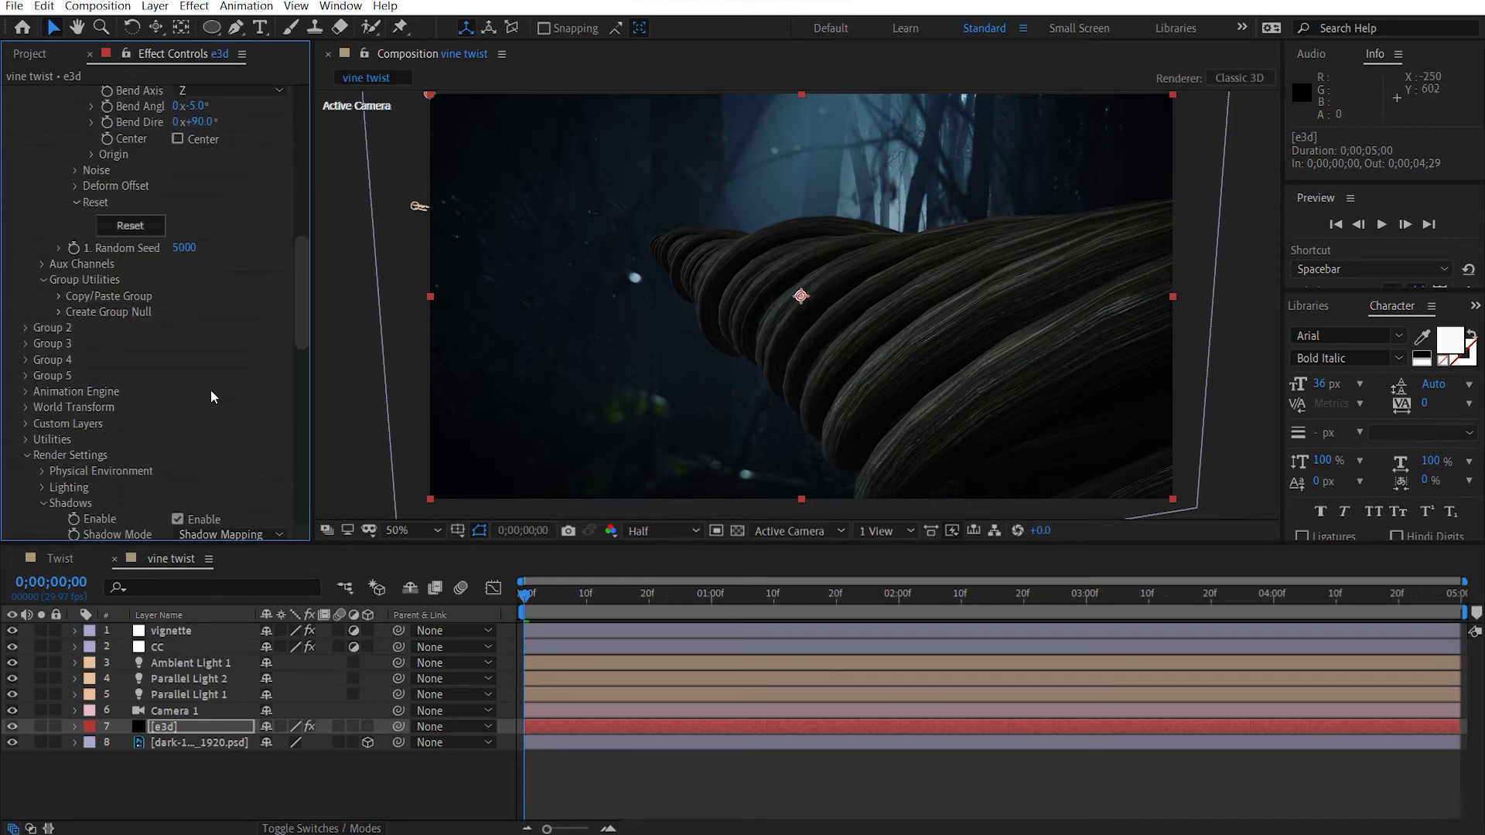
{"action": "scroll", "coordinate": [104, 304], "scroll_direction": "up", "scroll_amount": 3}
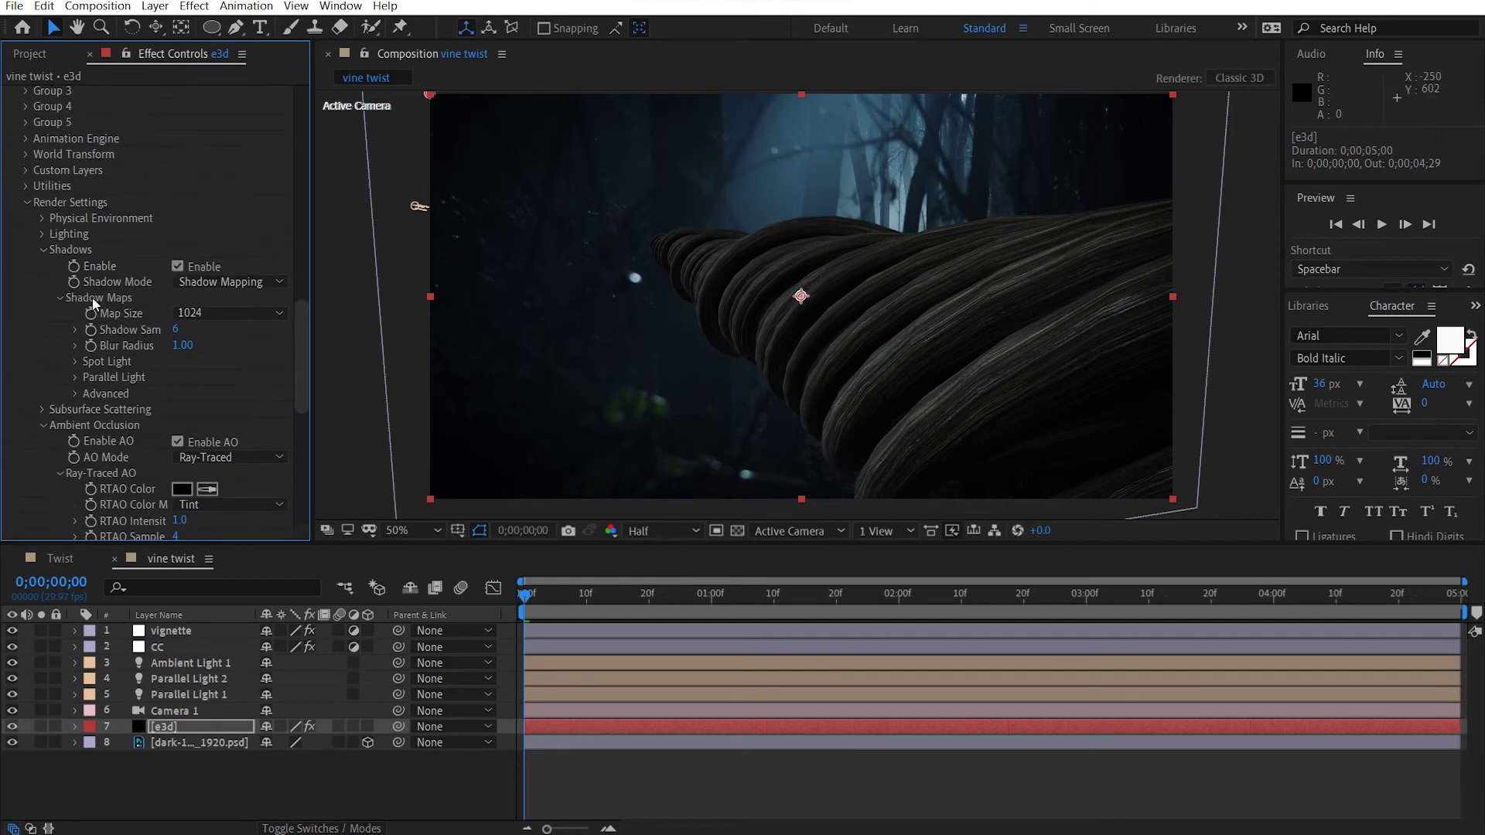
{"action": "left_click", "coordinate": [44, 250]}
{"action": "left_click", "coordinate": [43, 284]}
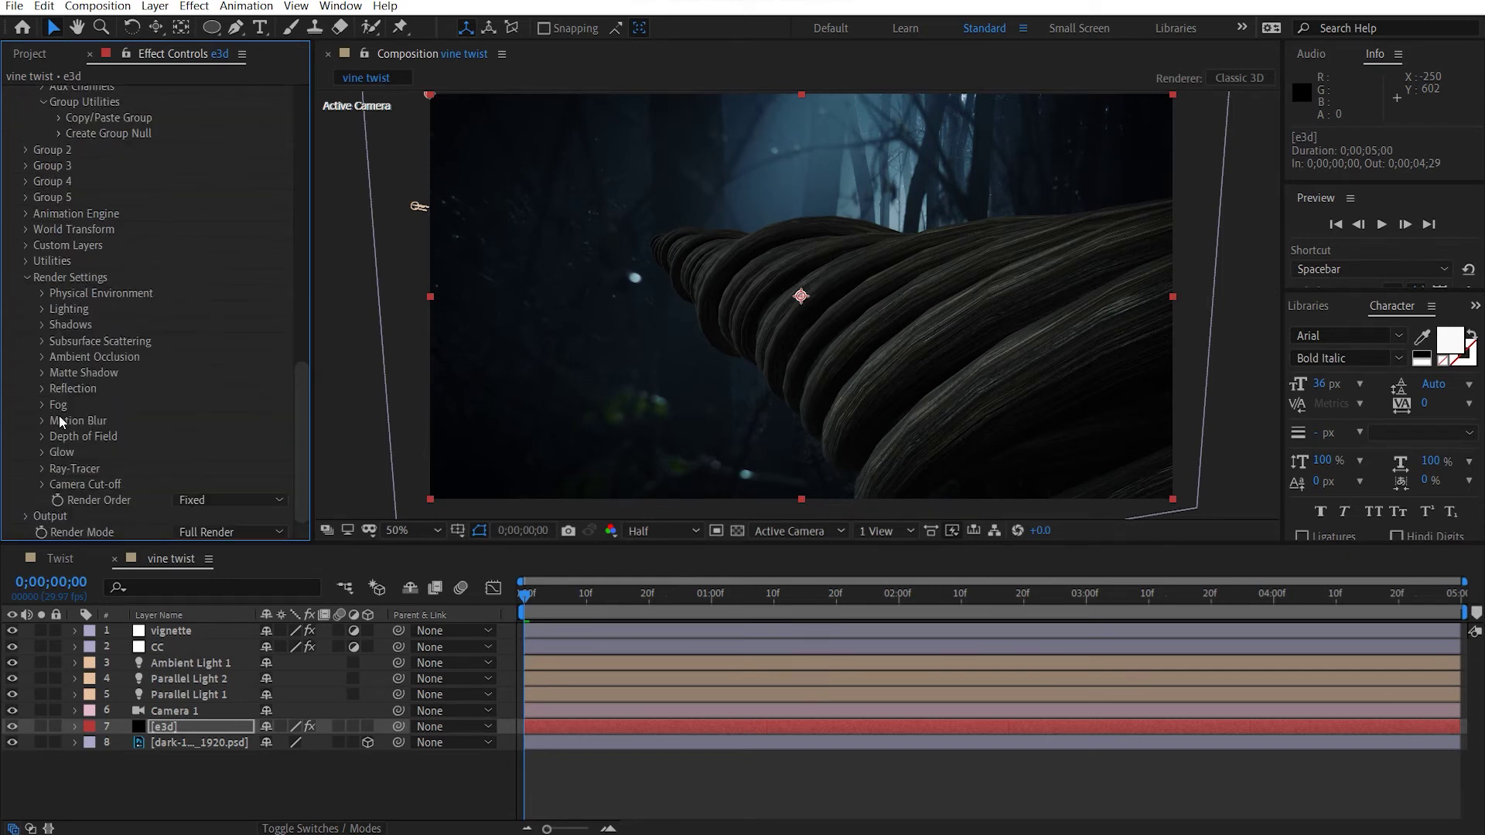
{"action": "left_click", "coordinate": [30, 515]}
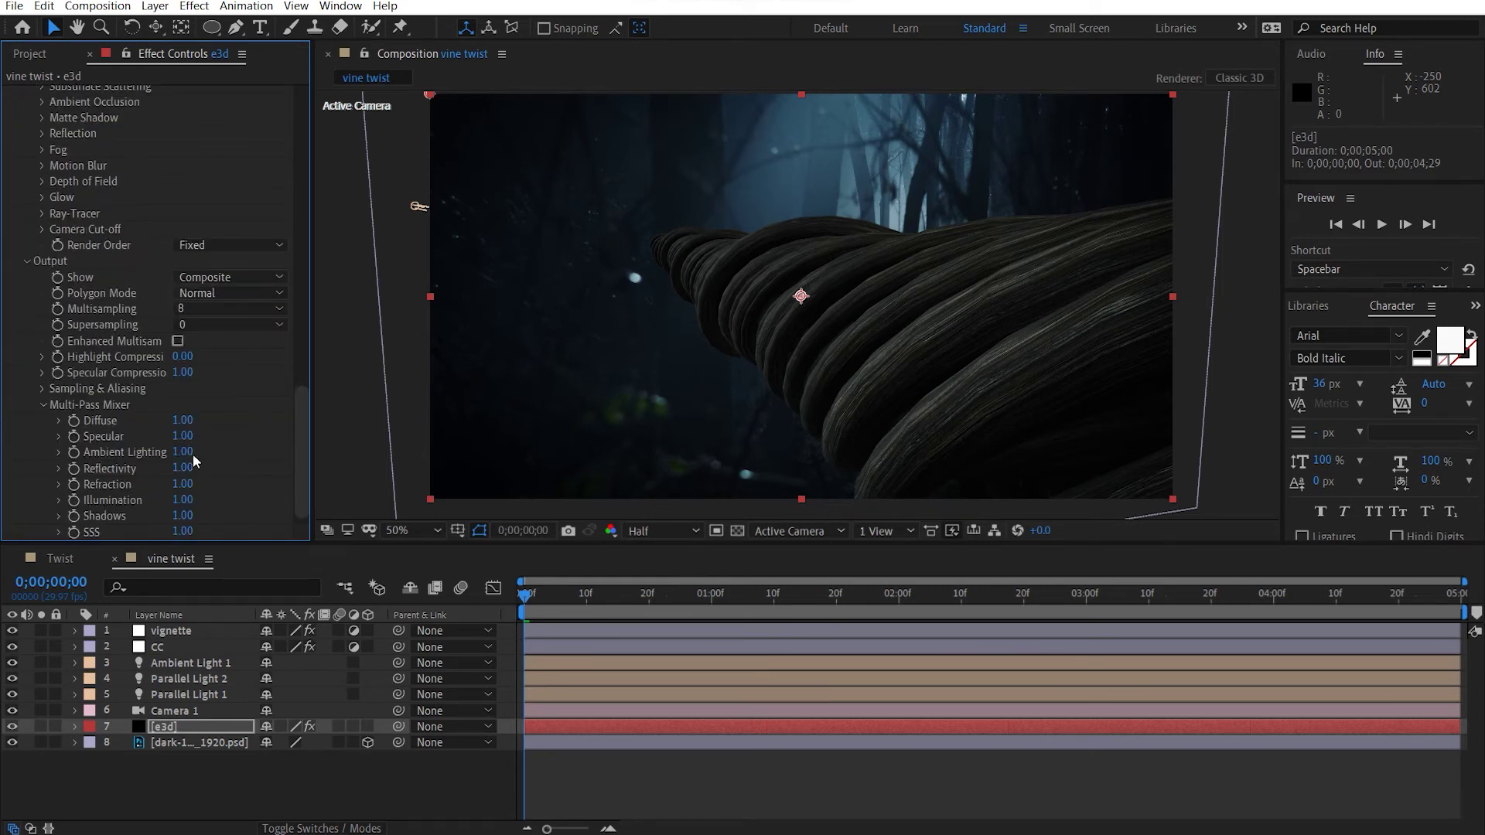
Set the Multi-Pass Mixer Shadows value to 1.50
{"action": "scroll", "coordinate": [192, 454], "scroll_direction": "down", "scroll_amount": 1}
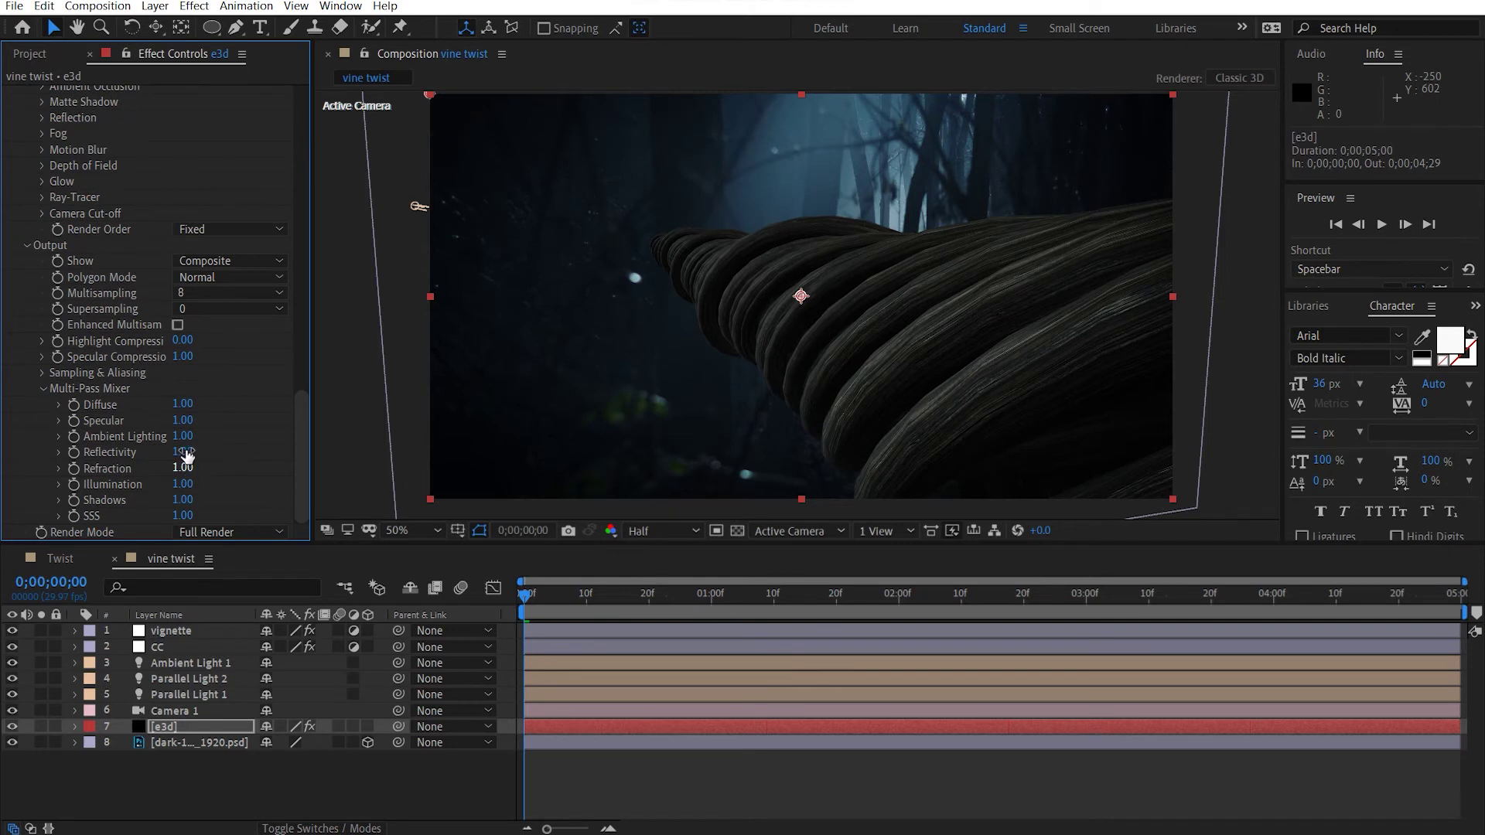
{"action": "left_click", "coordinate": [182, 500]}
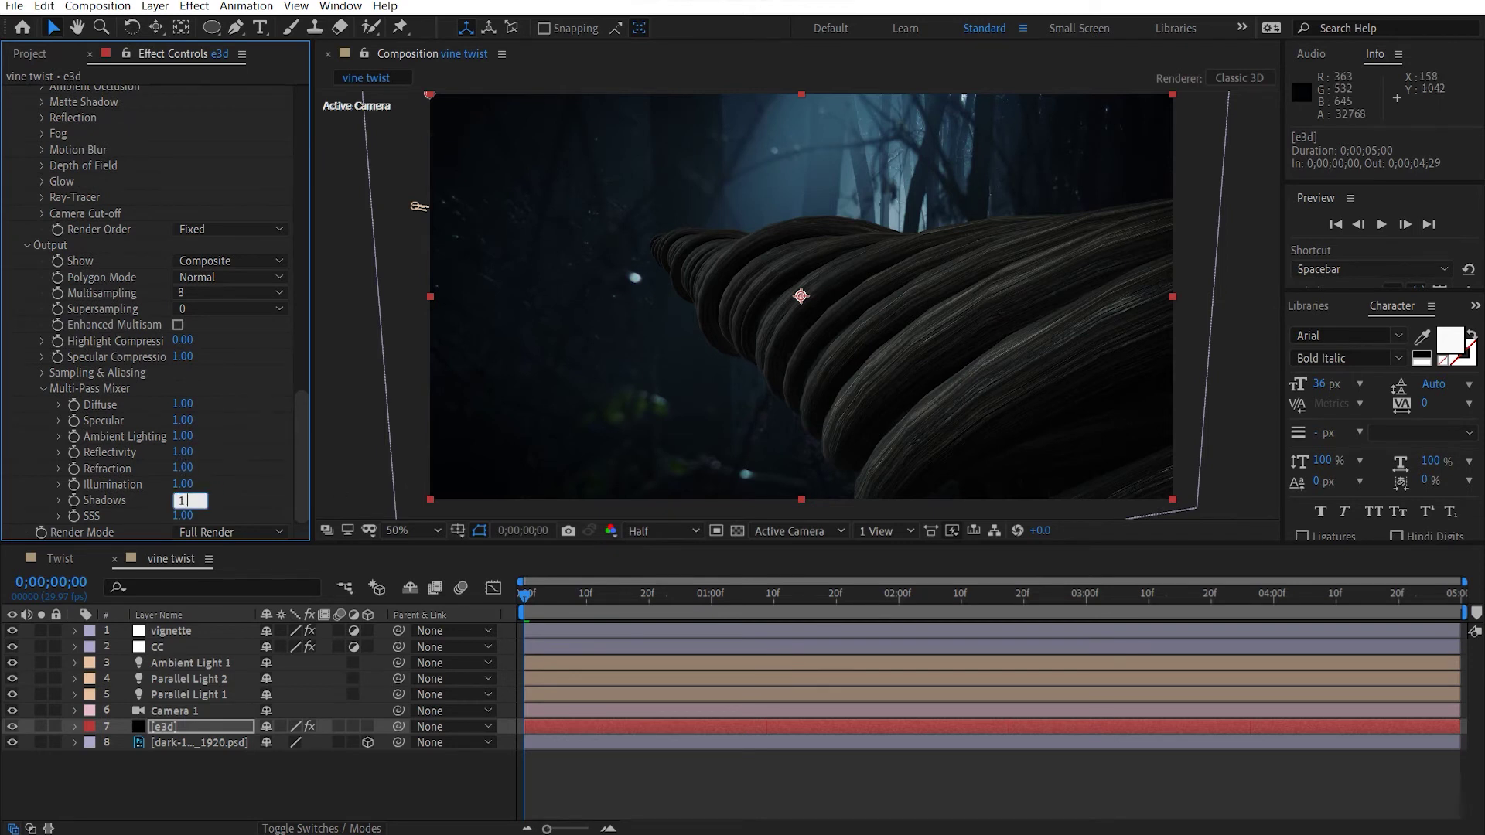
{"action": "type", "text": "1.5"}
{"action": "key", "text": "Return"}
{"action": "left_click", "coordinate": [258, 768]}
{"action": "left_click", "coordinate": [184, 647]}
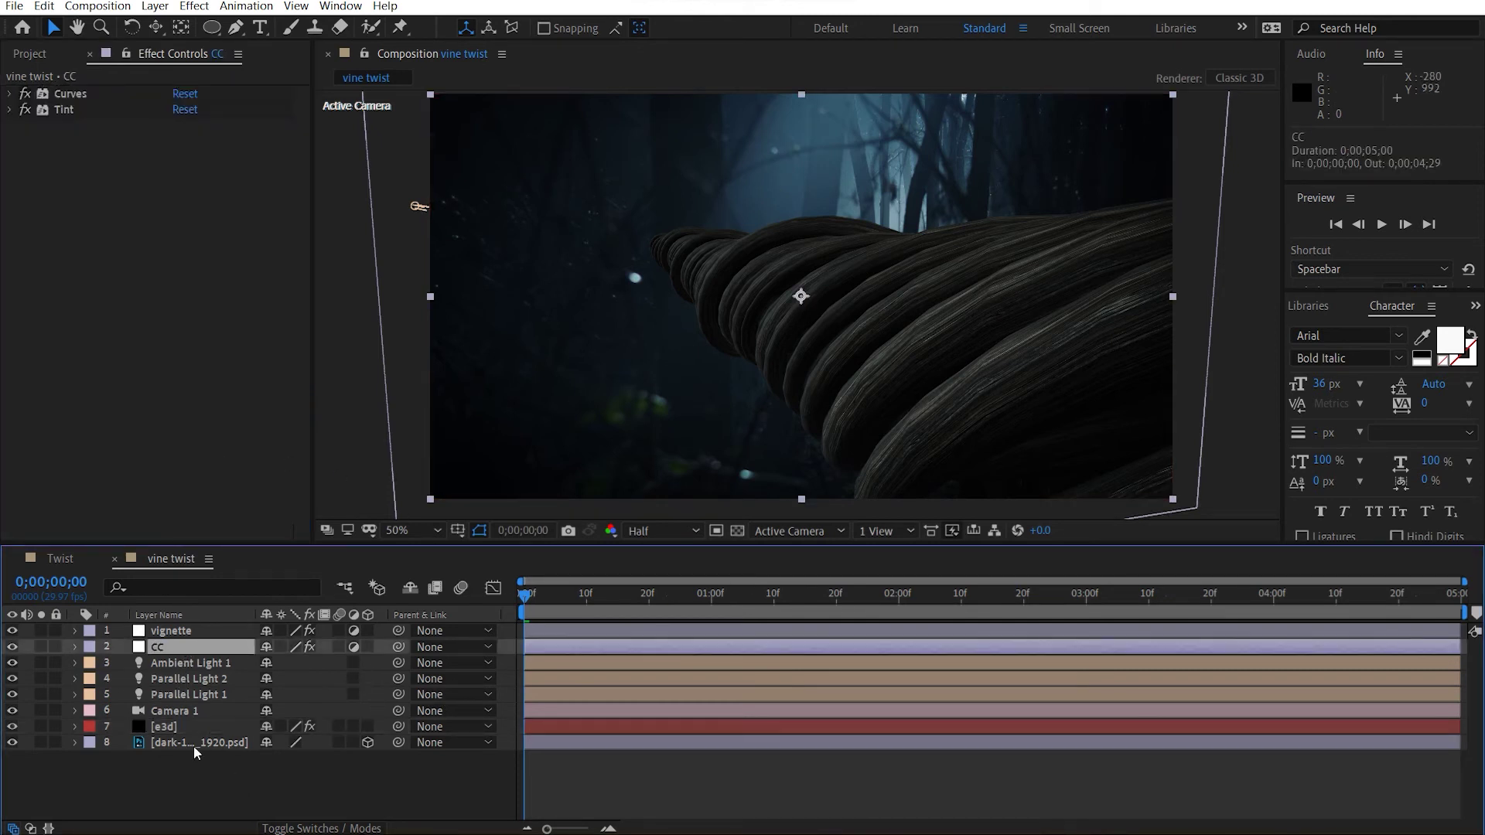
Add starting keyframes for Camera 1's Point of Interest and Position
{"action": "left_click", "coordinate": [198, 726]}
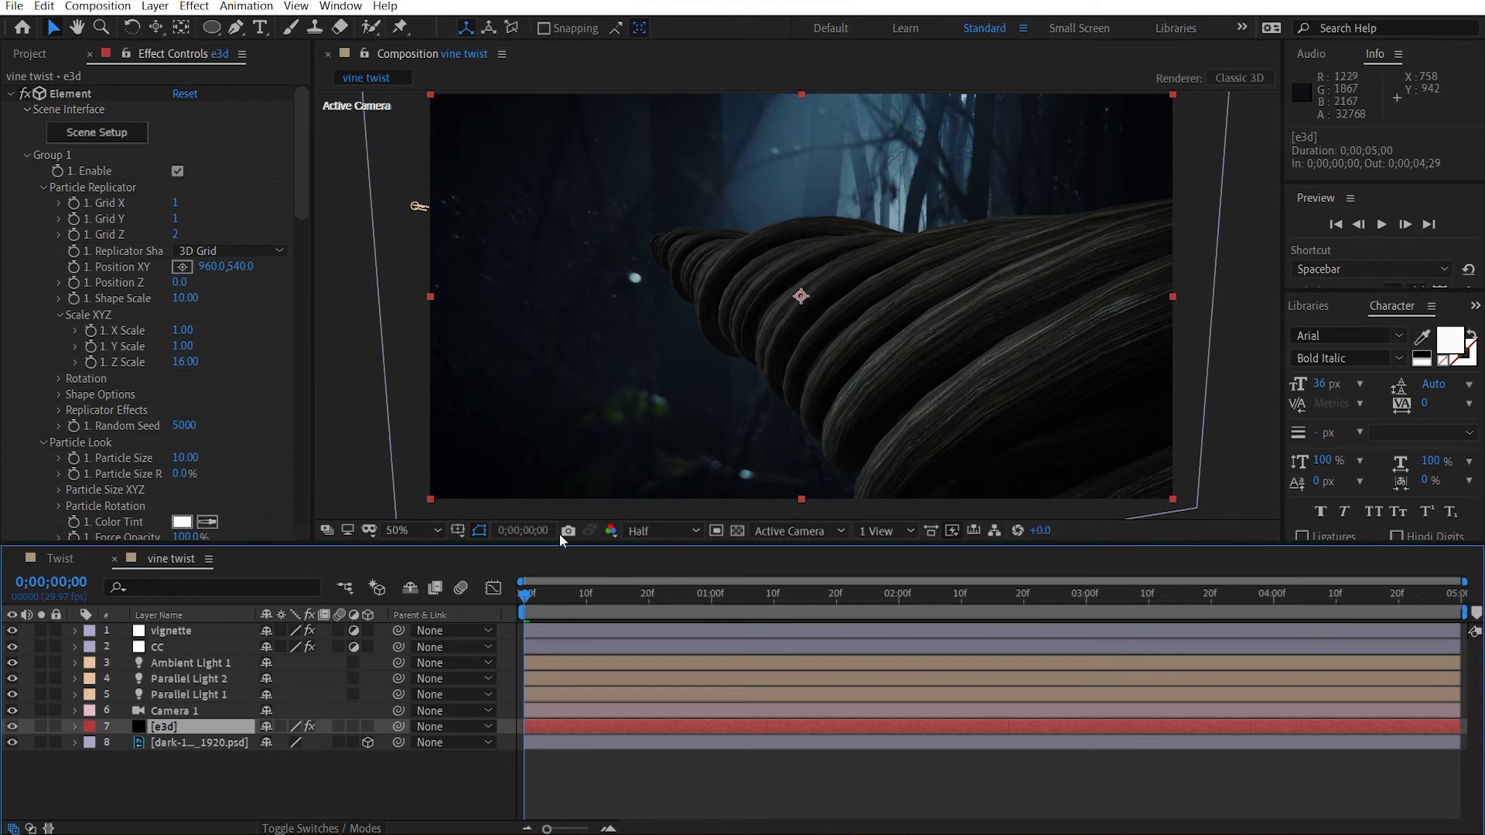
{"action": "left_click", "coordinate": [184, 712]}
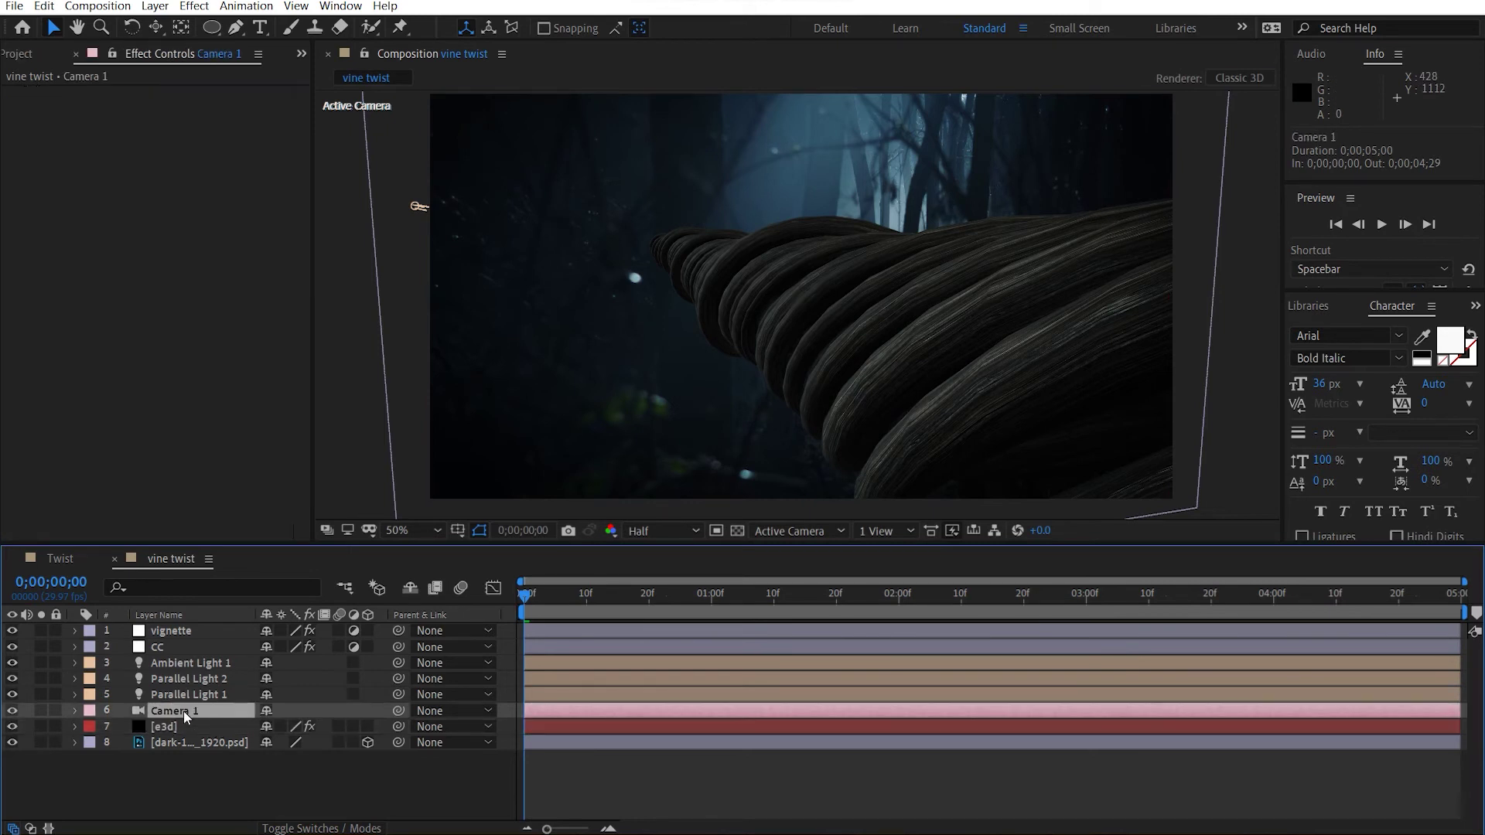
{"action": "key", "text": "a"}
{"action": "key", "text": "shift+p"}
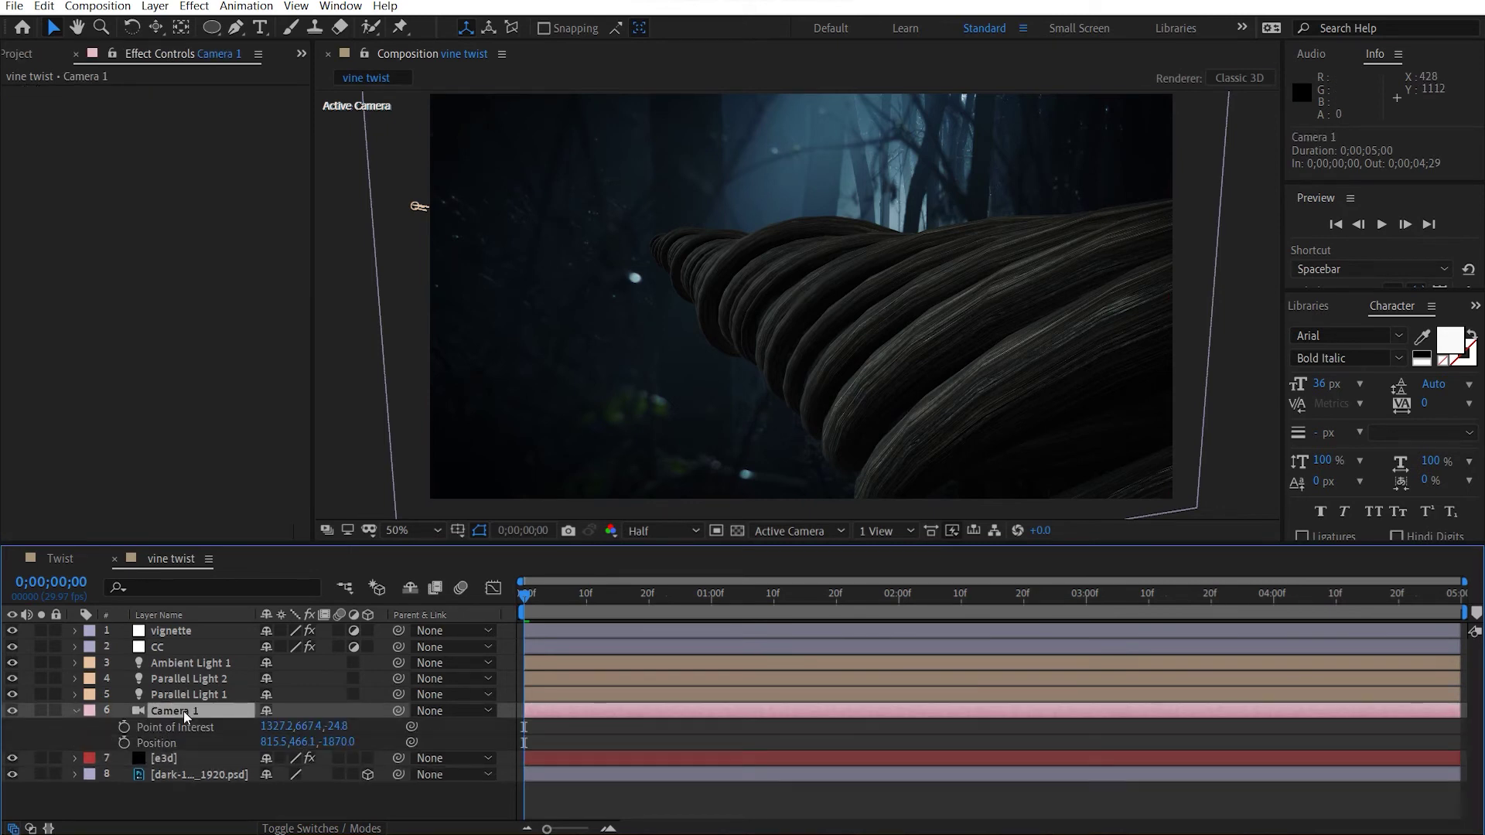
{"action": "left_click", "coordinate": [124, 728]}
{"action": "left_click", "coordinate": [123, 743]}
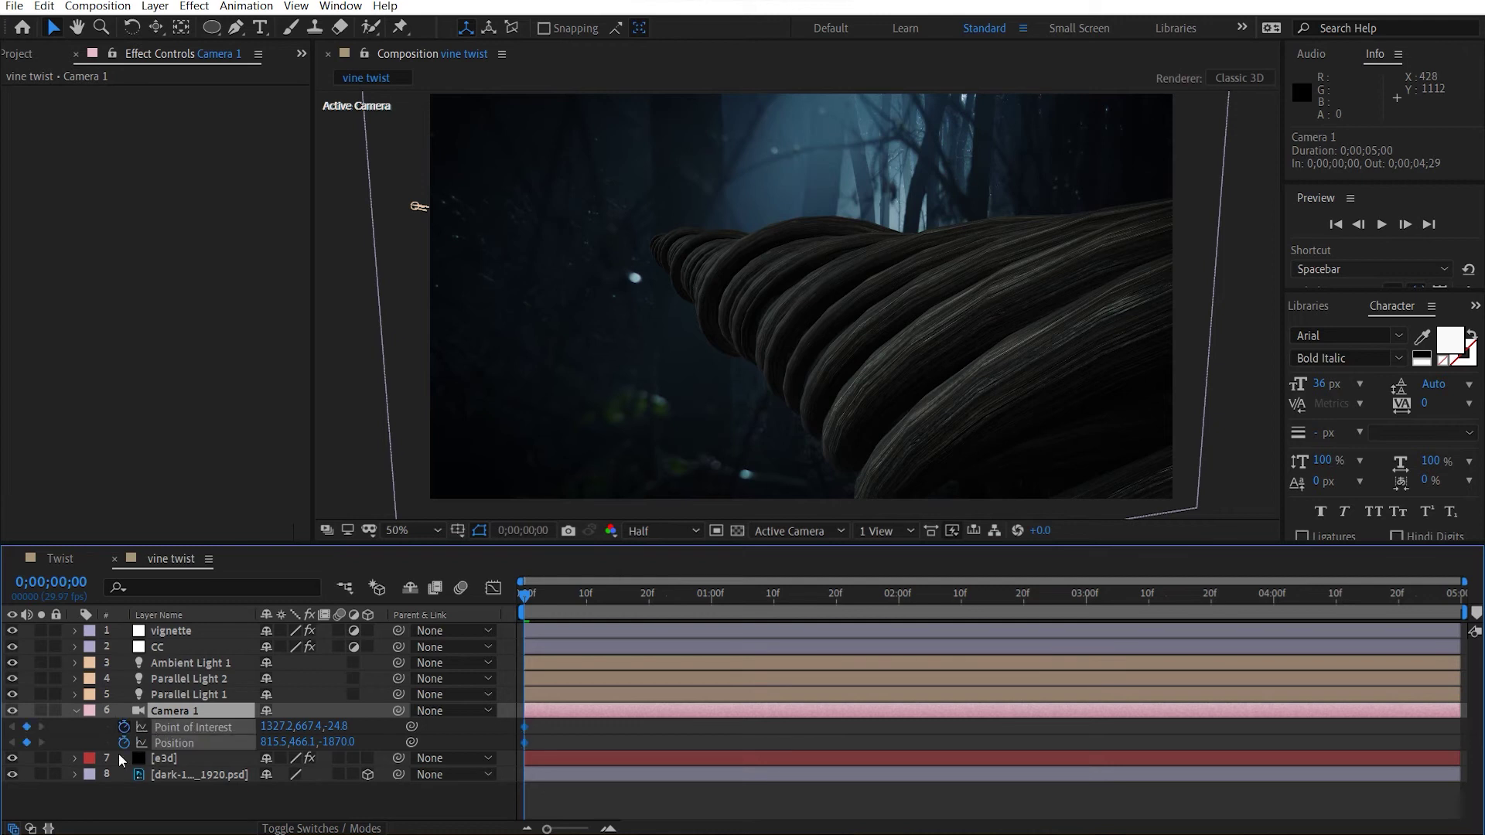
Move the camera closer to the vine at the last frame, then scrub back to the start
{"action": "left_click_drag", "start_coordinate": [524, 608], "coordinate": [1456, 599]}
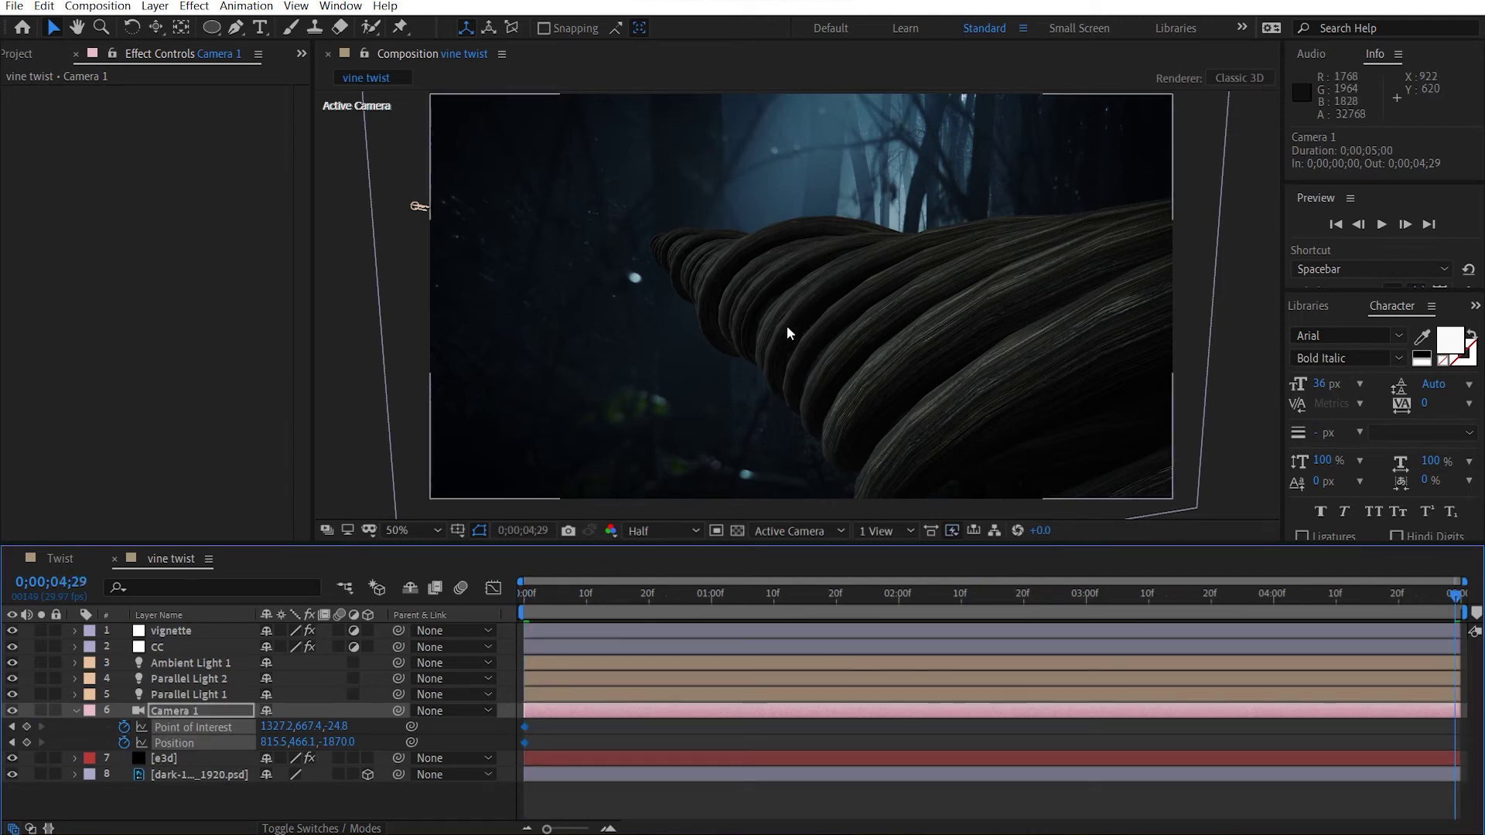
{"action": "key", "text": "c"}
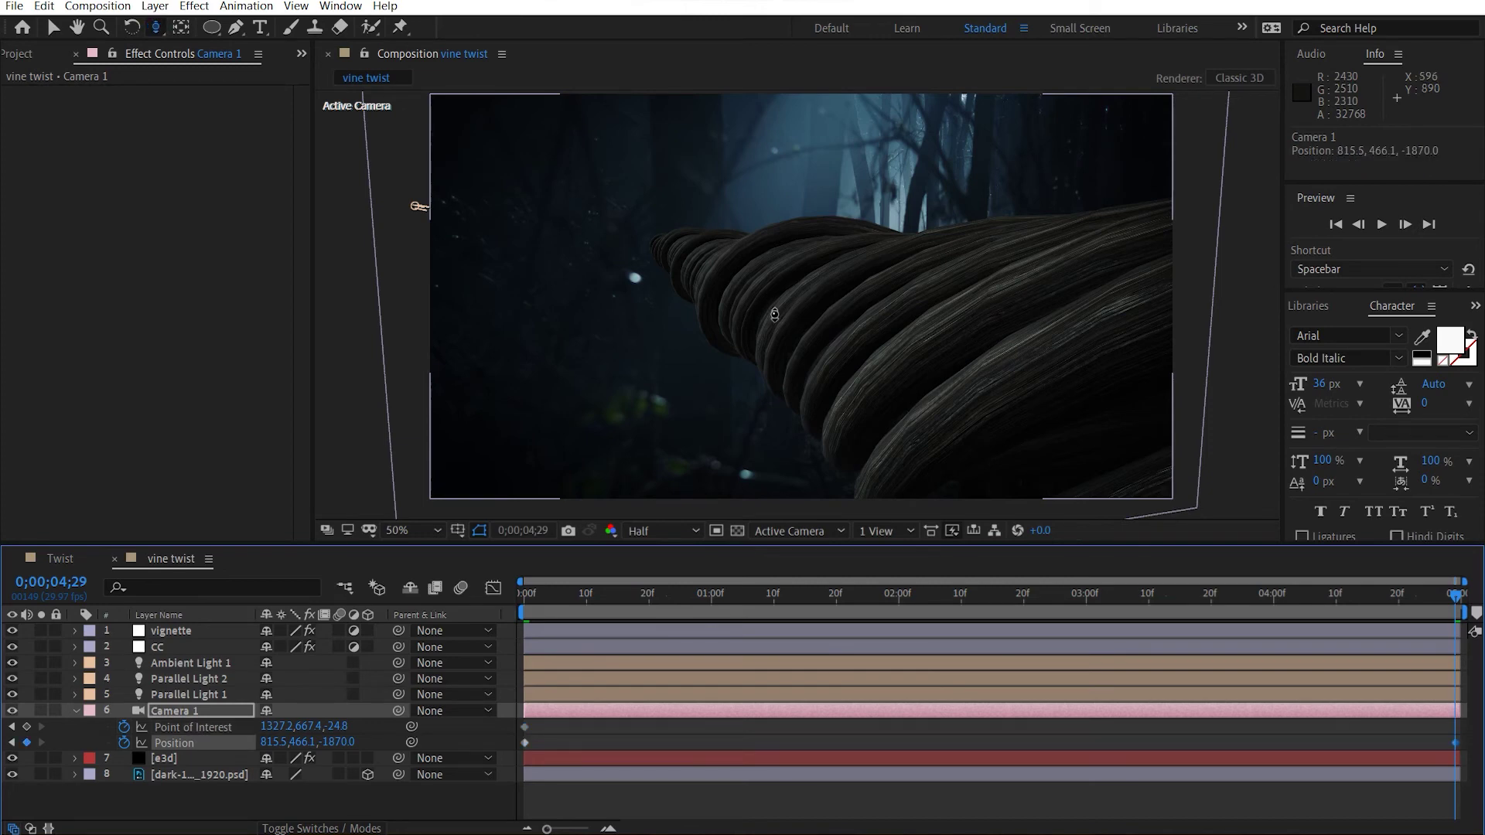
{"action": "scroll", "coordinate": [775, 318], "scroll_direction": "up", "scroll_amount": 9}
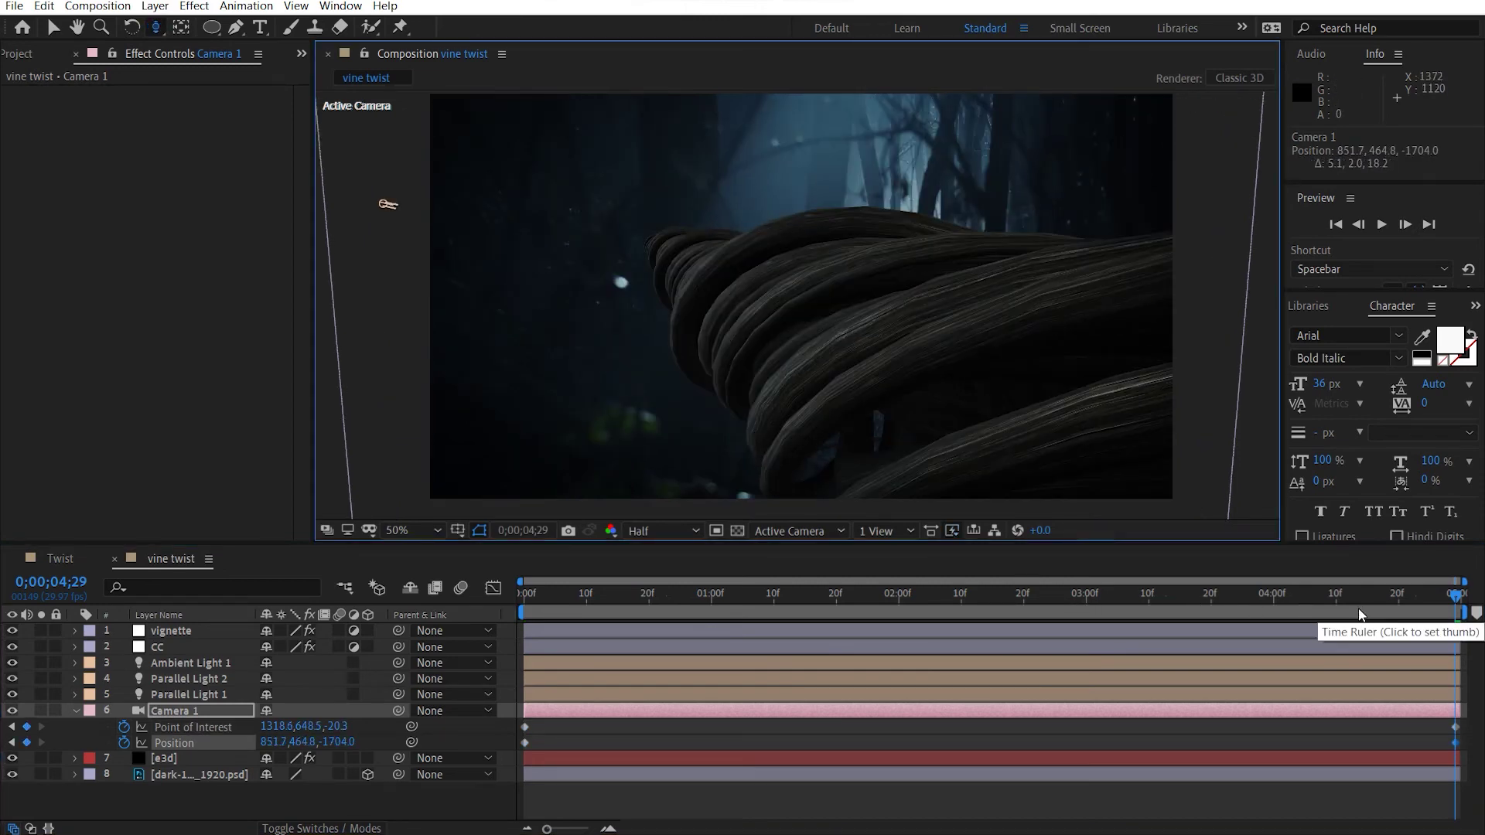
{"action": "left_click_drag", "start_coordinate": [1417, 601], "coordinate": [948, 592]}
{"action": "left_click_drag", "start_coordinate": [838, 580], "coordinate": [452, 593]}
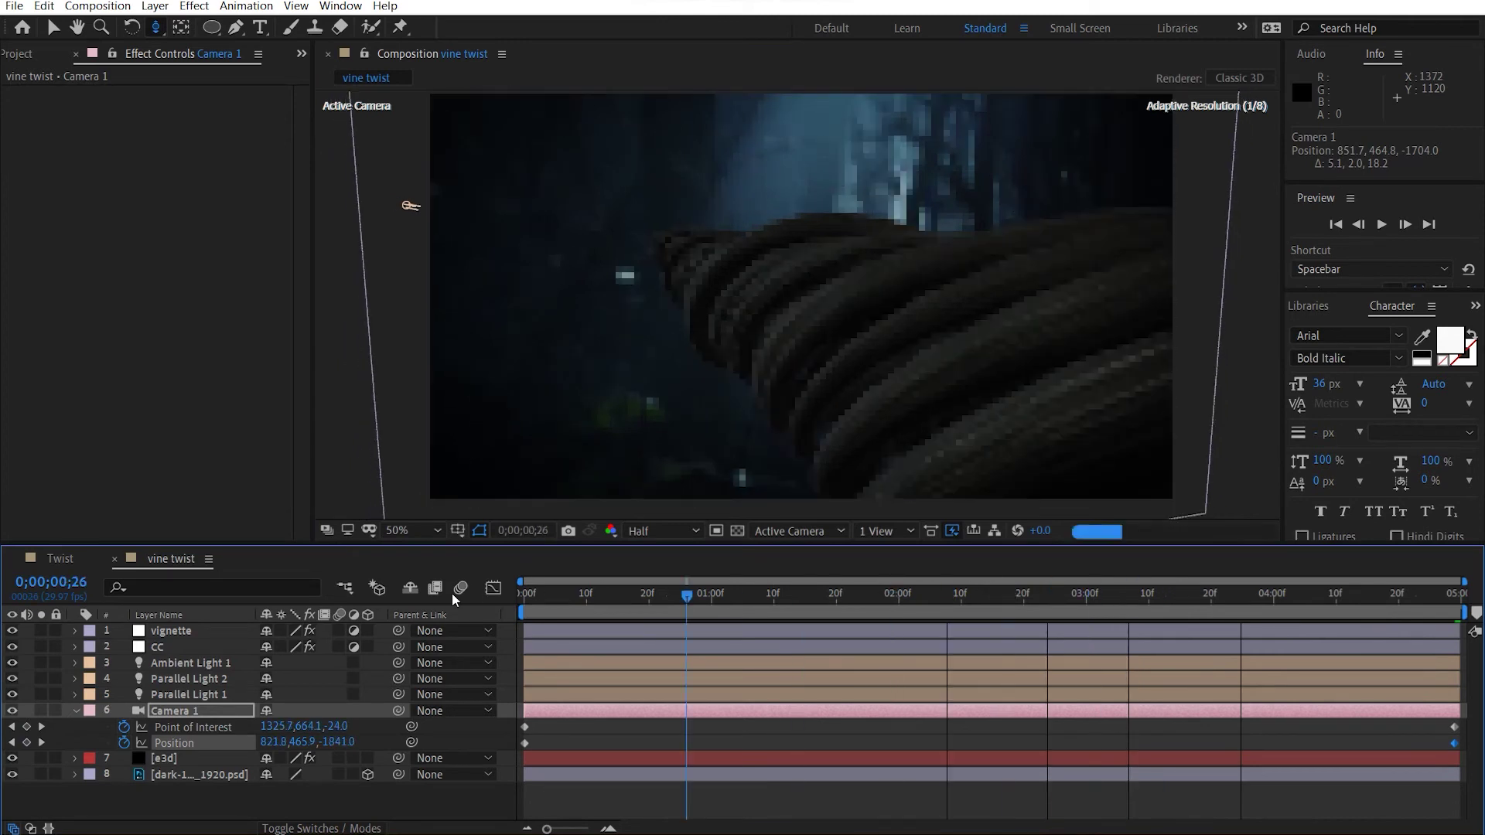
Expand the e3d layer's Twist settings and keyframe Phase Z at 20° on the first frame
{"action": "left_click", "coordinate": [75, 711]}
{"action": "left_click", "coordinate": [184, 728]}
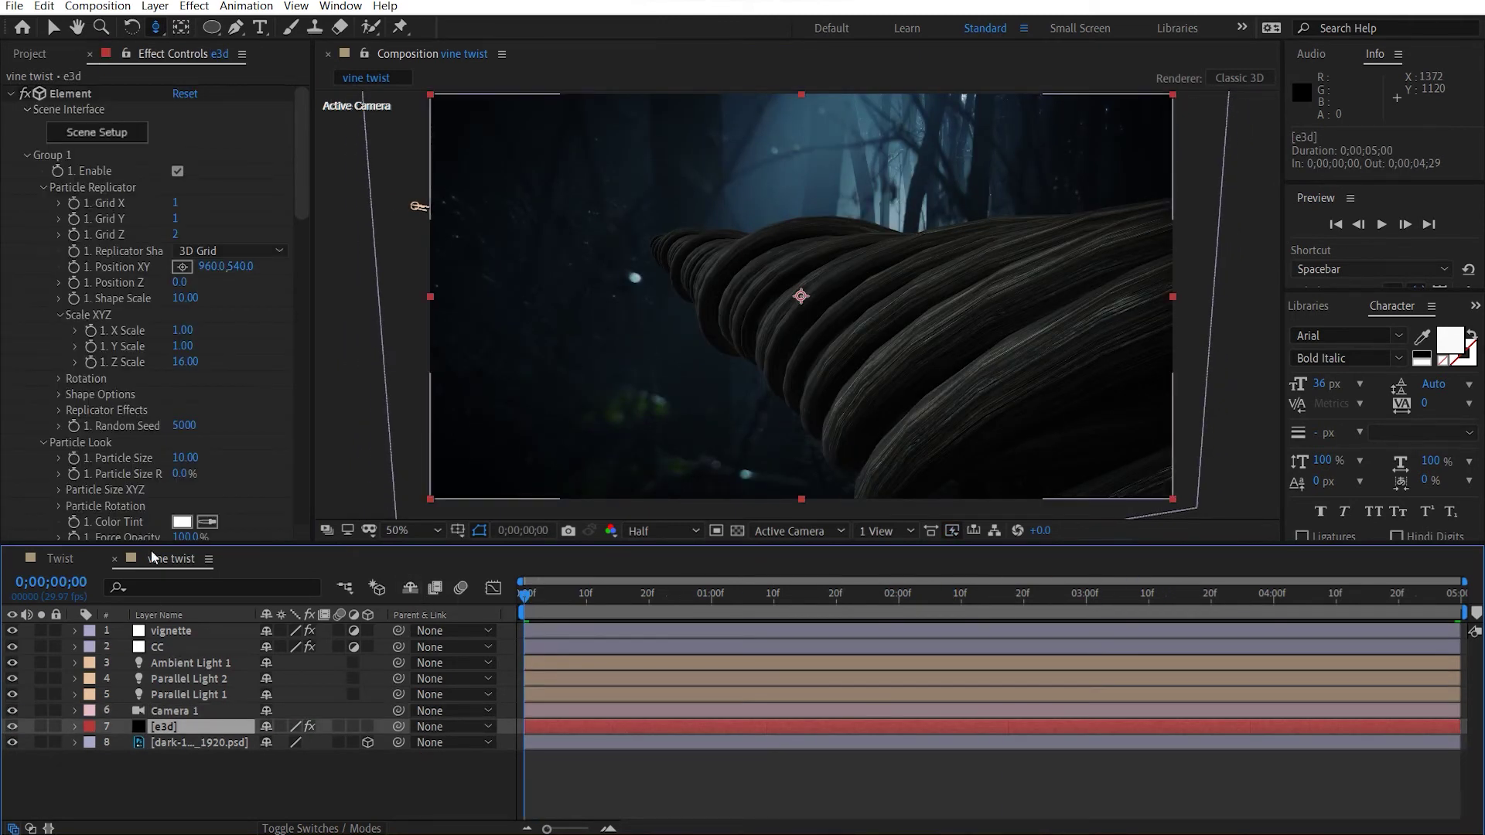
{"action": "scroll", "coordinate": [125, 438], "scroll_direction": "down", "scroll_amount": 5}
{"action": "scroll", "coordinate": [126, 438], "scroll_direction": "down", "scroll_amount": 8}
{"action": "scroll", "coordinate": [126, 438], "scroll_direction": "up", "scroll_amount": 9}
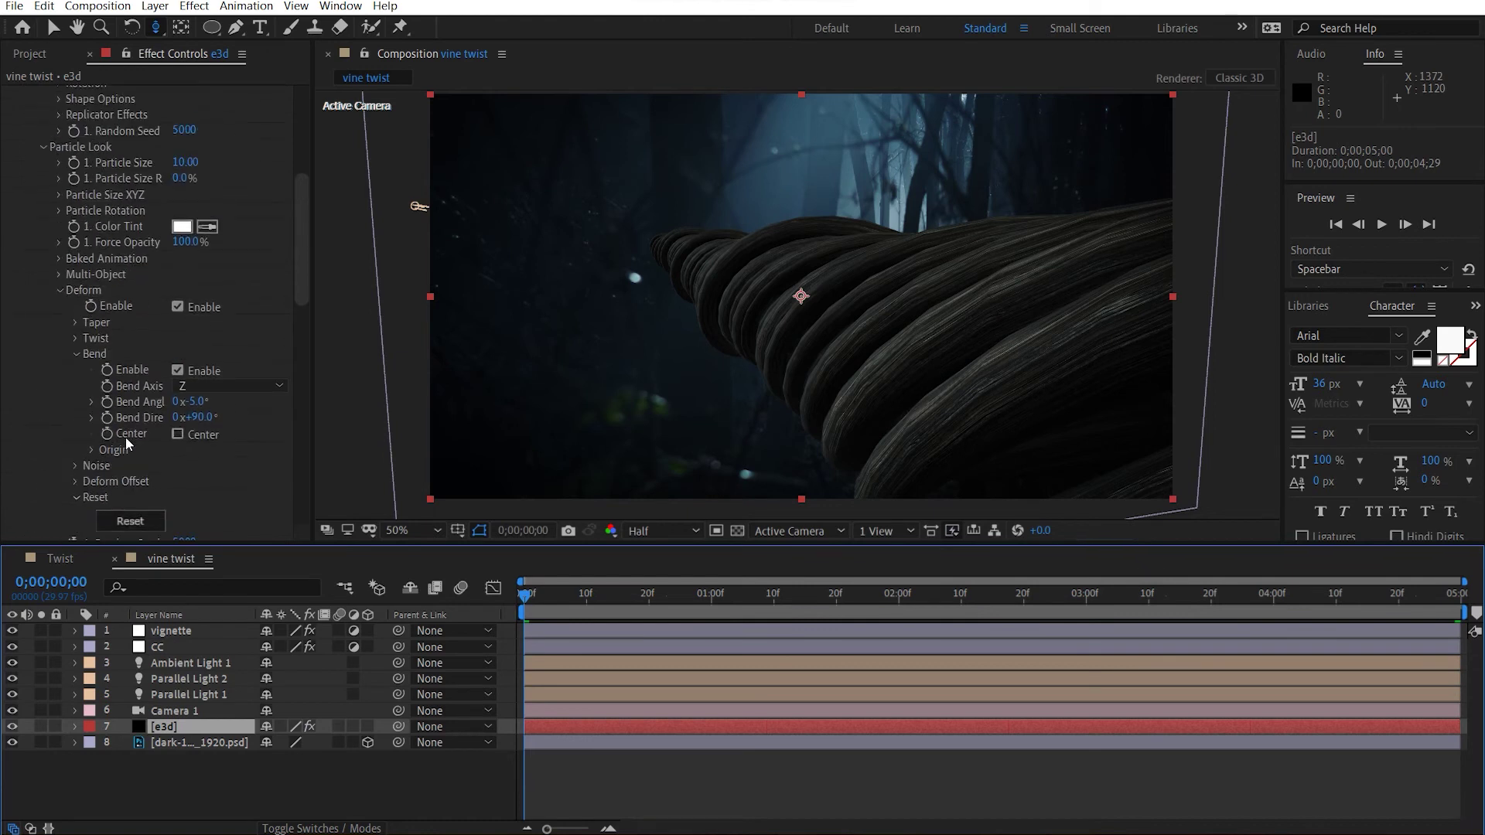
{"action": "left_click", "coordinate": [76, 380]}
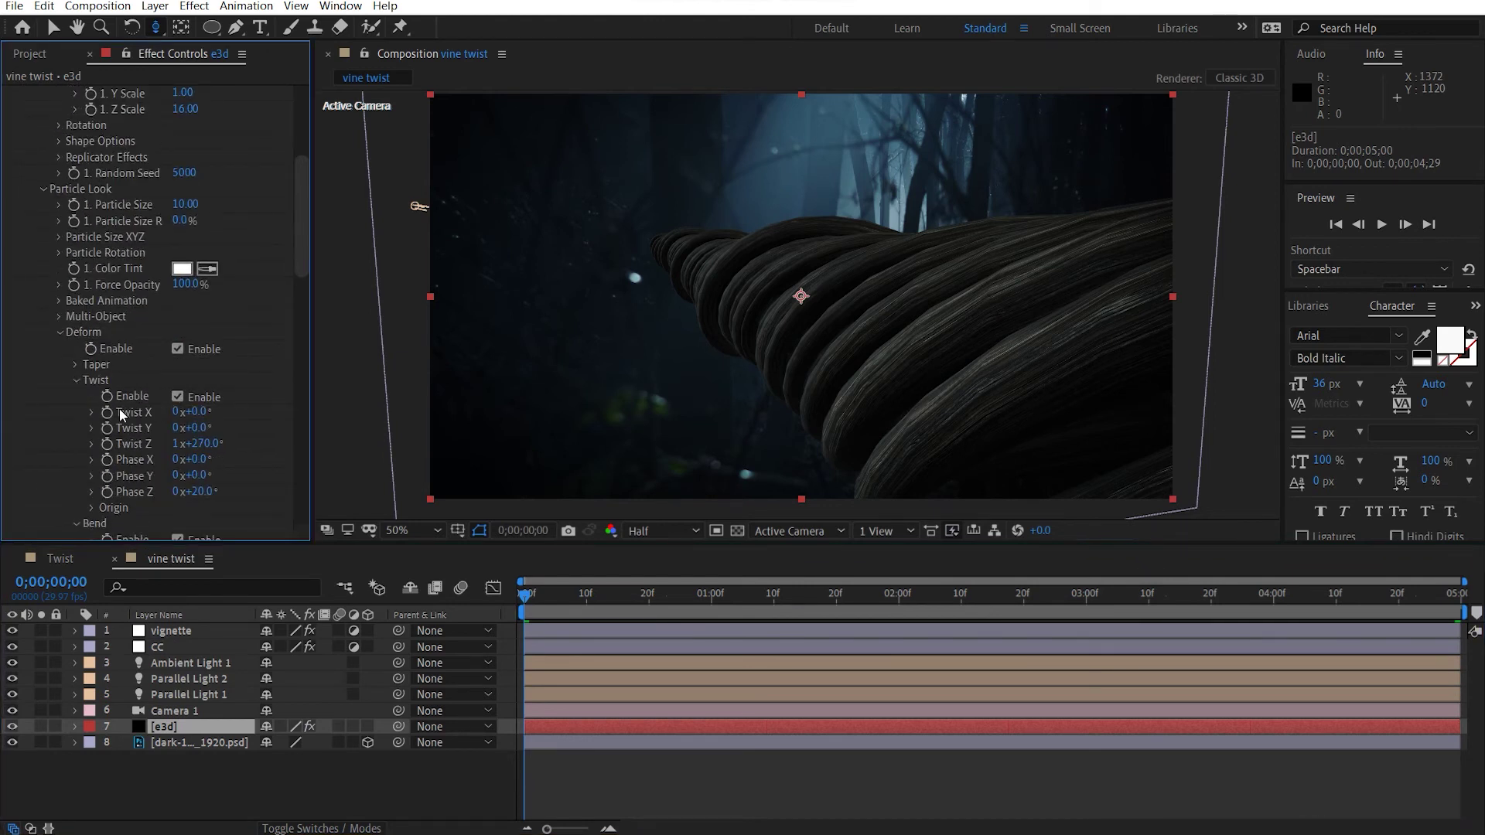
{"action": "scroll", "coordinate": [119, 428], "scroll_direction": "down", "scroll_amount": 2}
{"action": "left_click", "coordinate": [106, 409]}
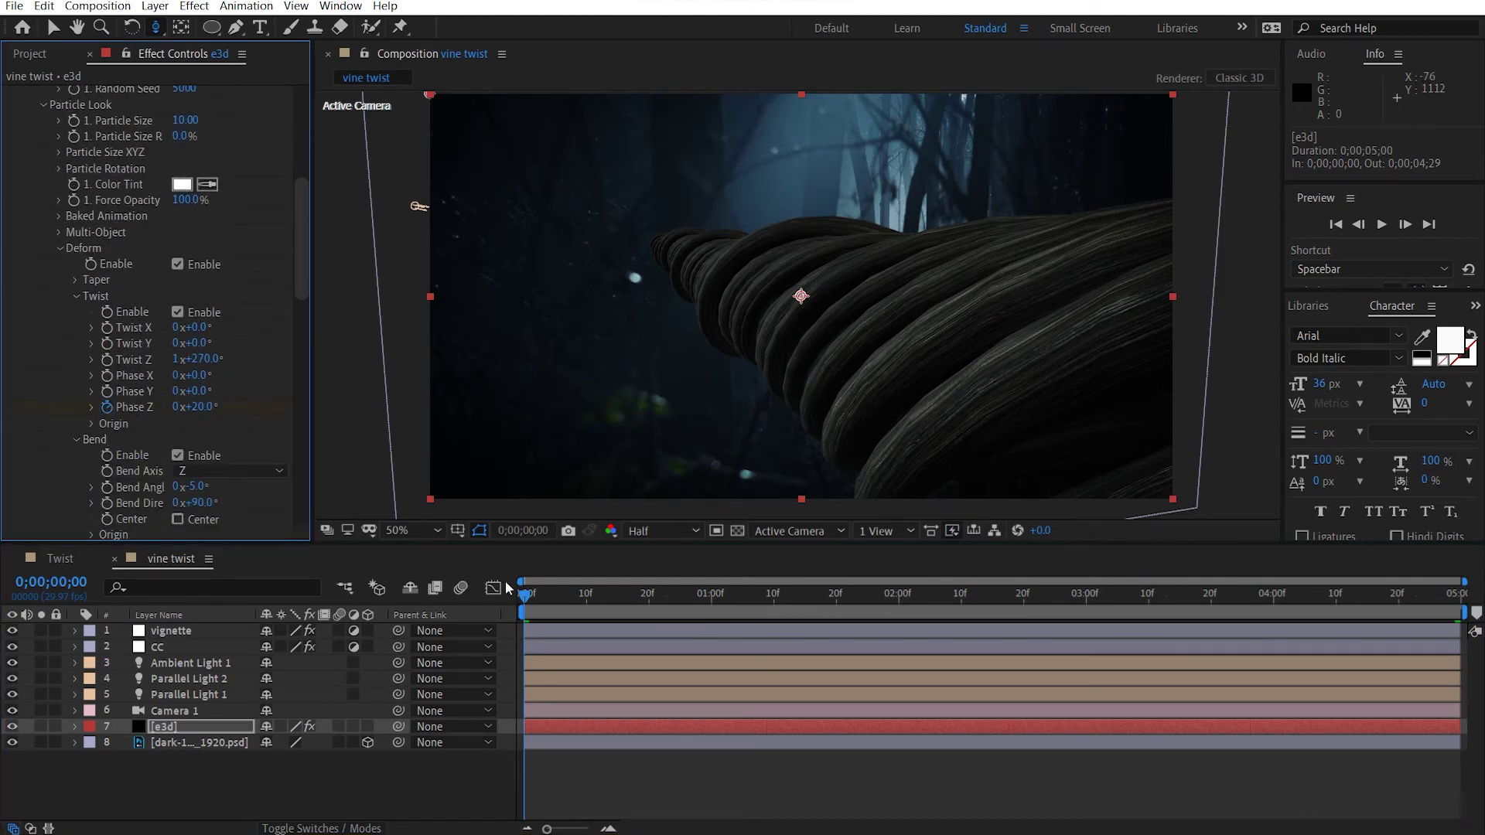
Set Phase Z to 30° on the last frame and preview the twisting animation
{"action": "left_click_drag", "start_coordinate": [525, 594], "coordinate": [1457, 594]}
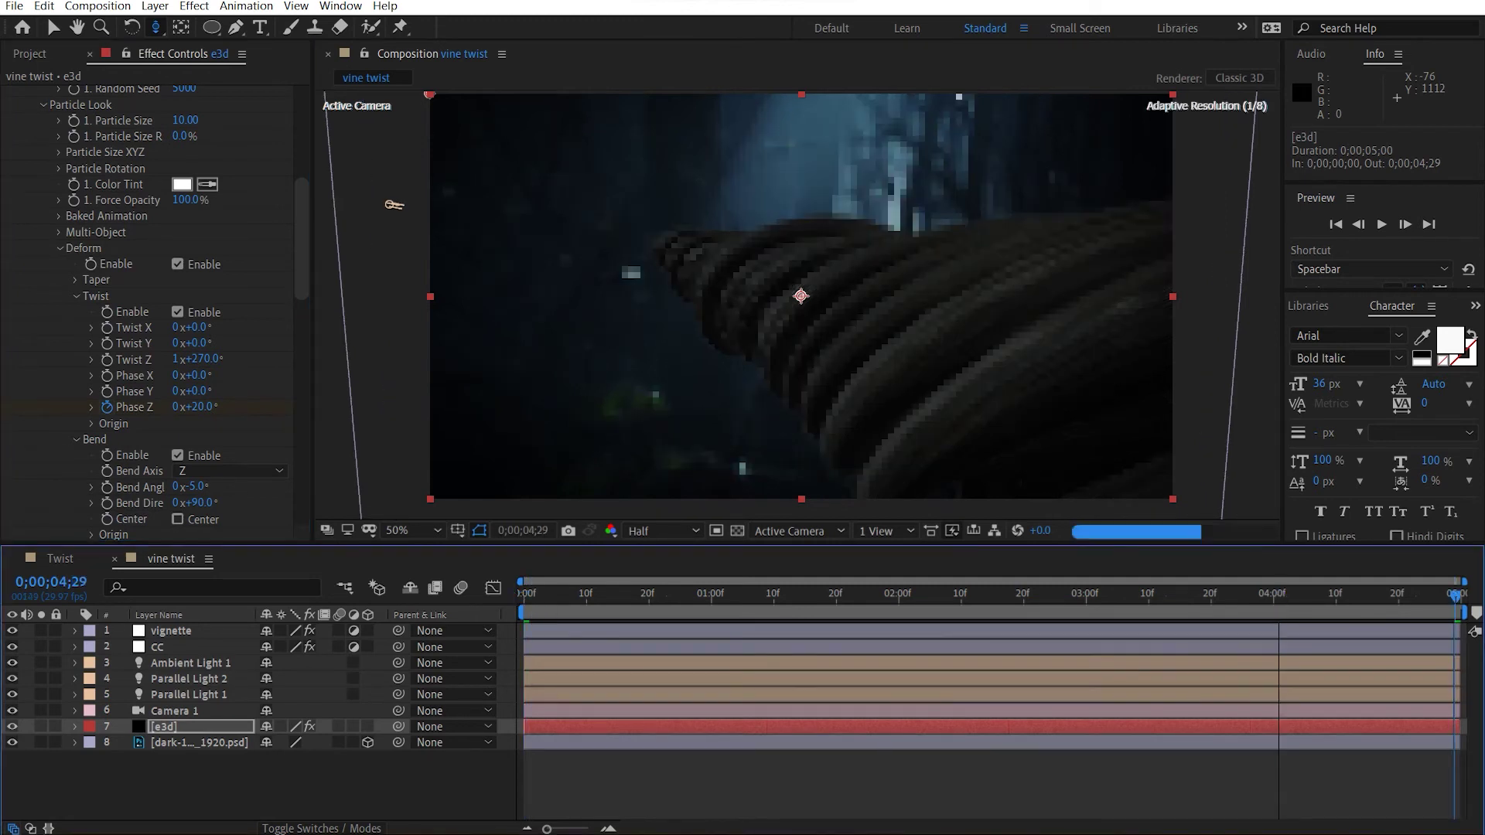
{"action": "left_click", "coordinate": [199, 408]}
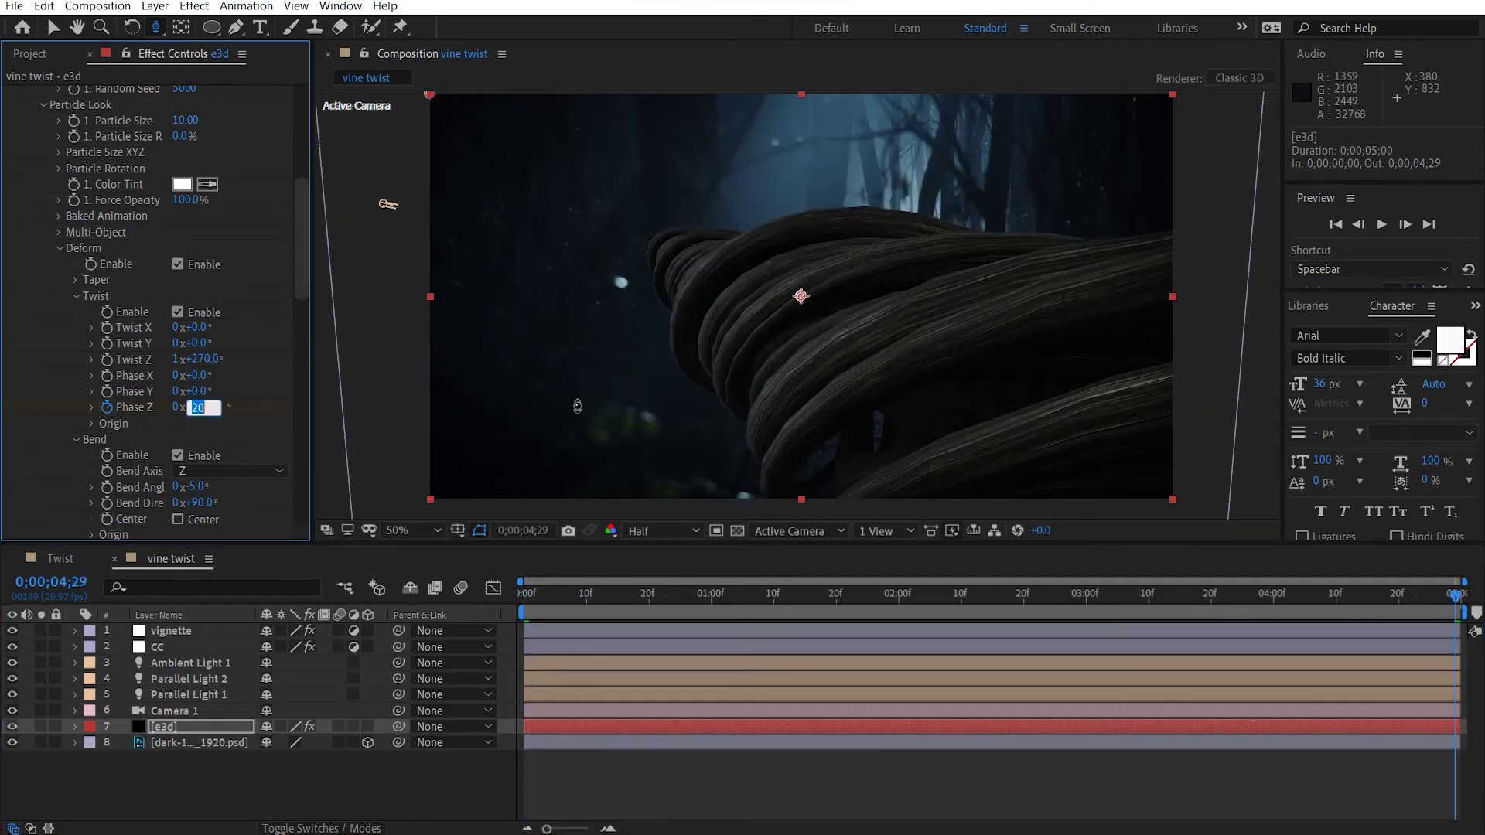
{"action": "type", "text": "30"}
{"action": "key", "text": "Return"}
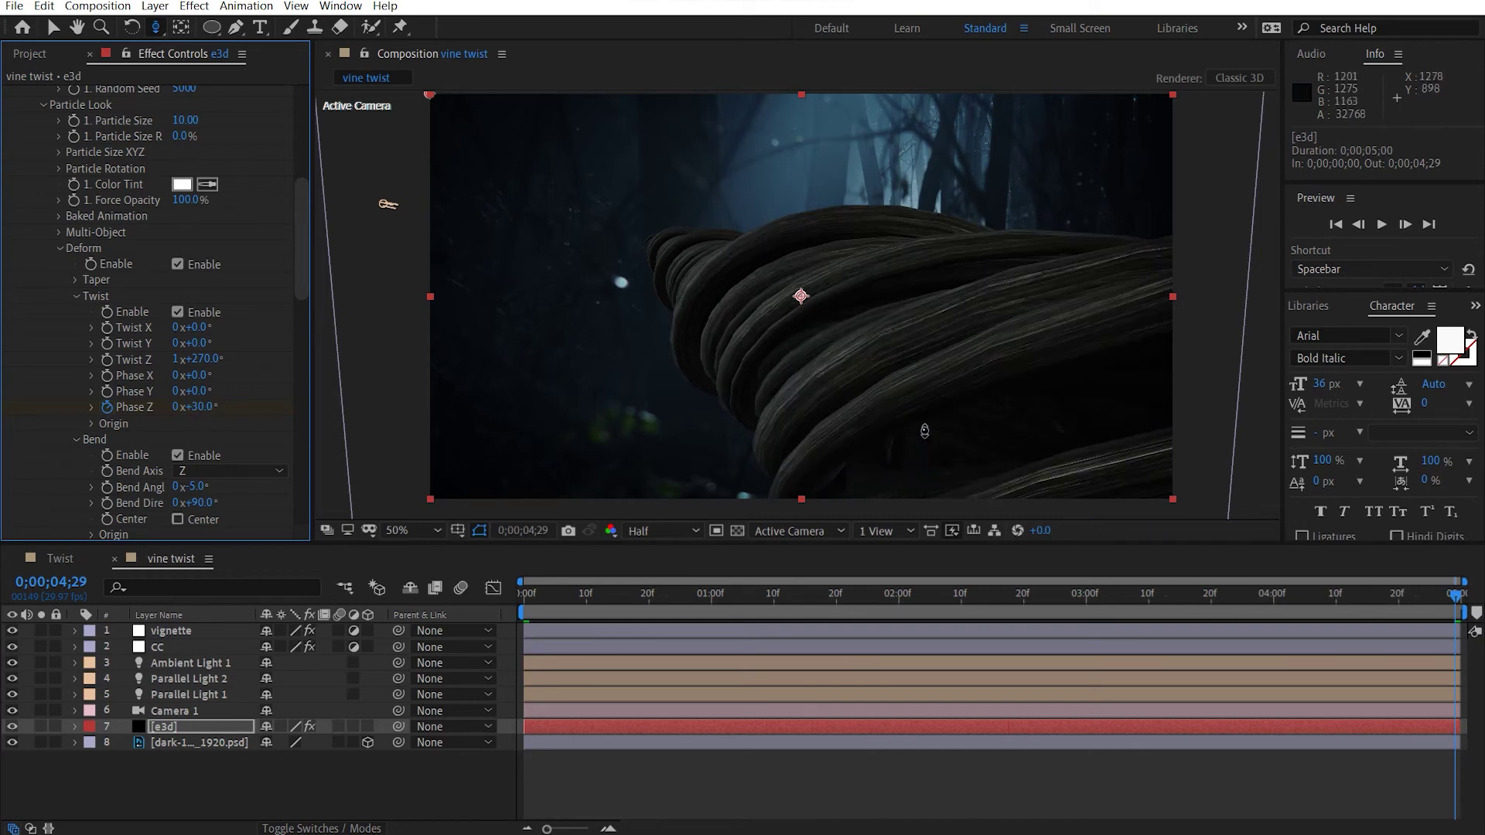
{"action": "key", "text": "space"}
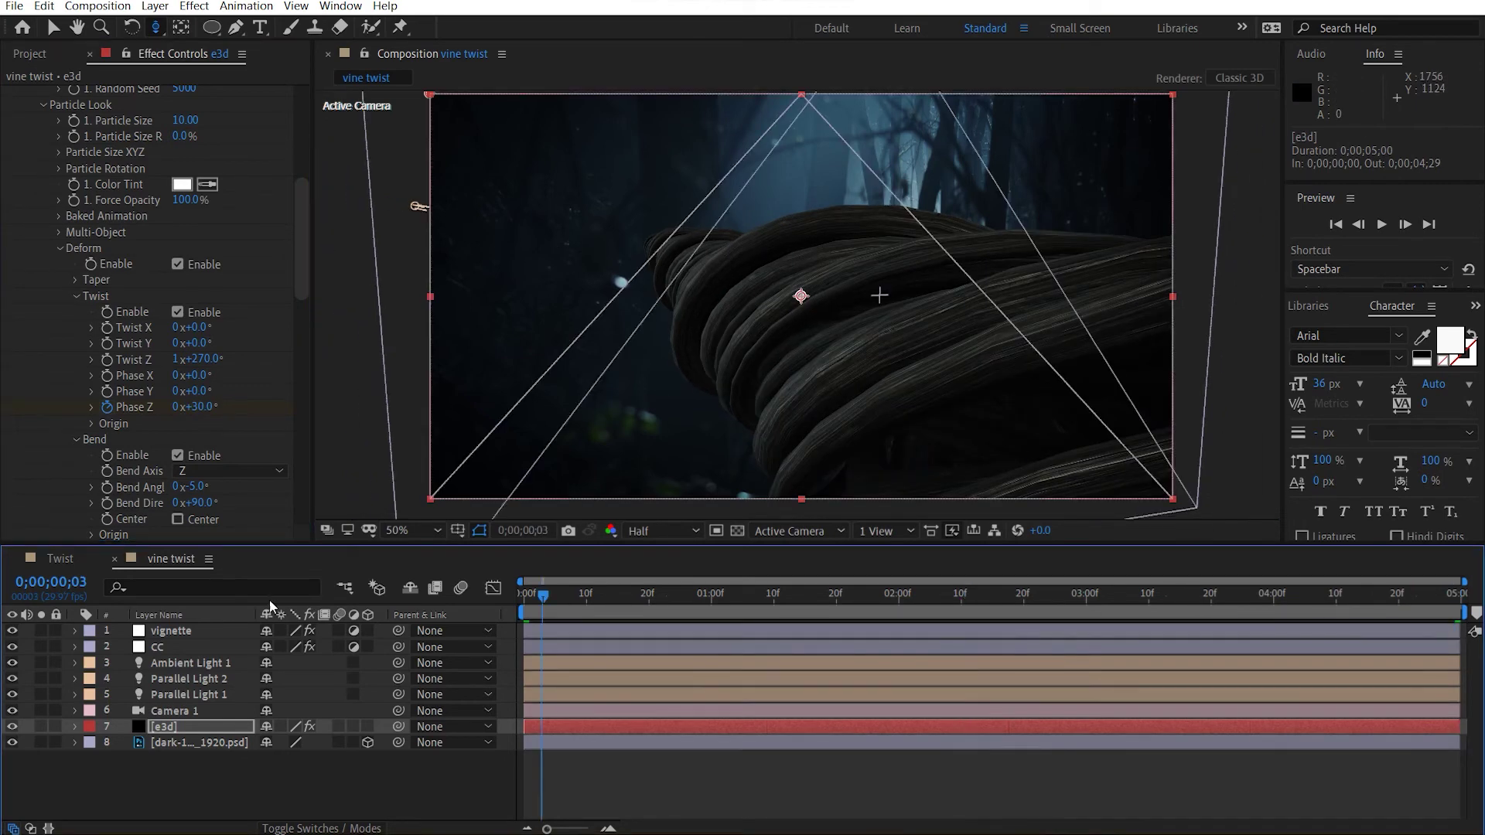
{"action": "key", "text": "space"}
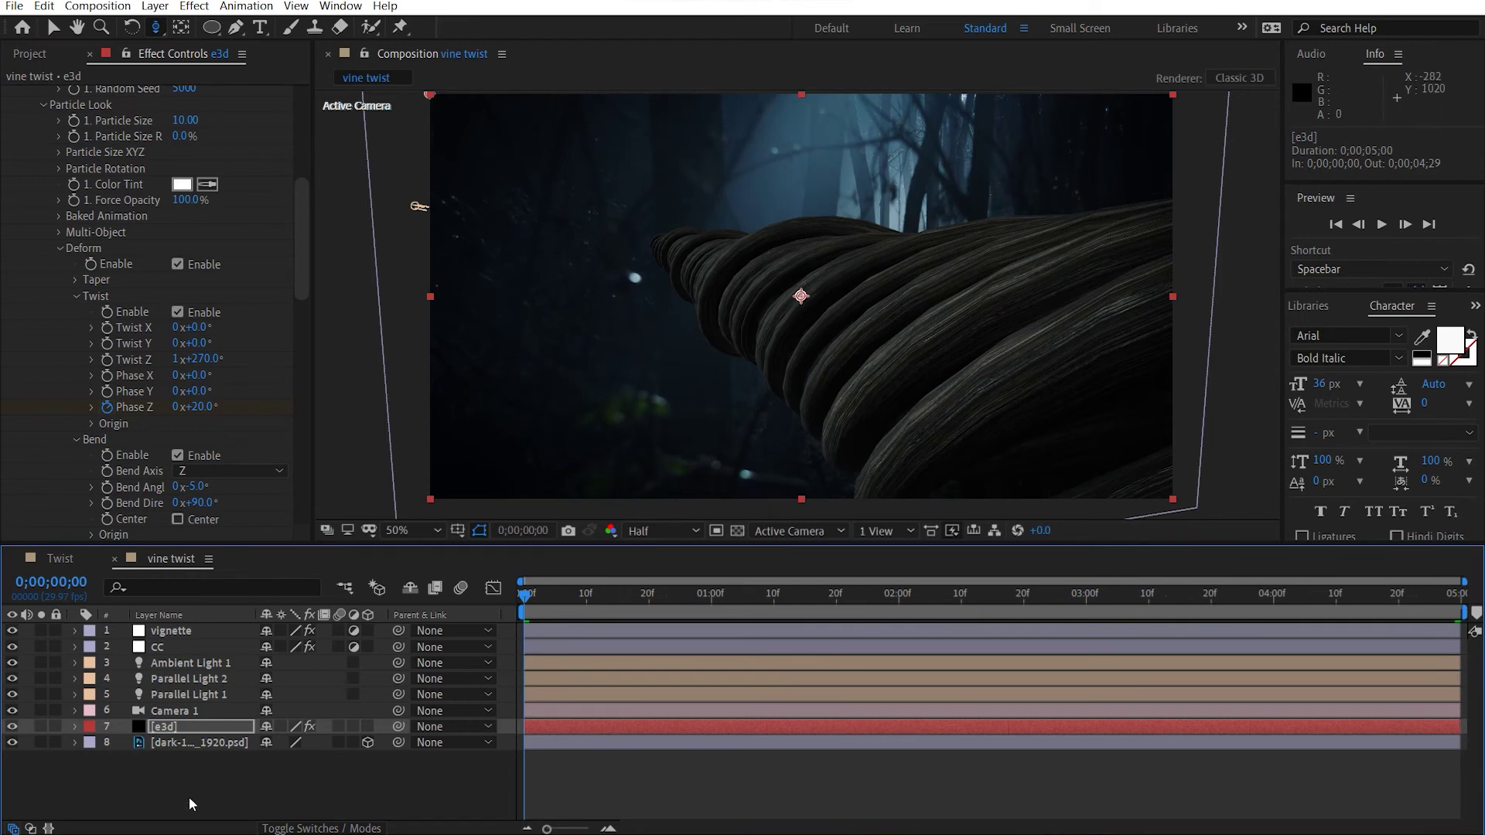
{"action": "left_click", "coordinate": [174, 710]}
Turn on Camera 1's Depth of Field and set its Aperture to 40 pixels
{"action": "key", "text": "a"}
{"action": "key", "text": "a"}
{"action": "scroll", "coordinate": [257, 744], "scroll_direction": "down", "scroll_amount": 1}
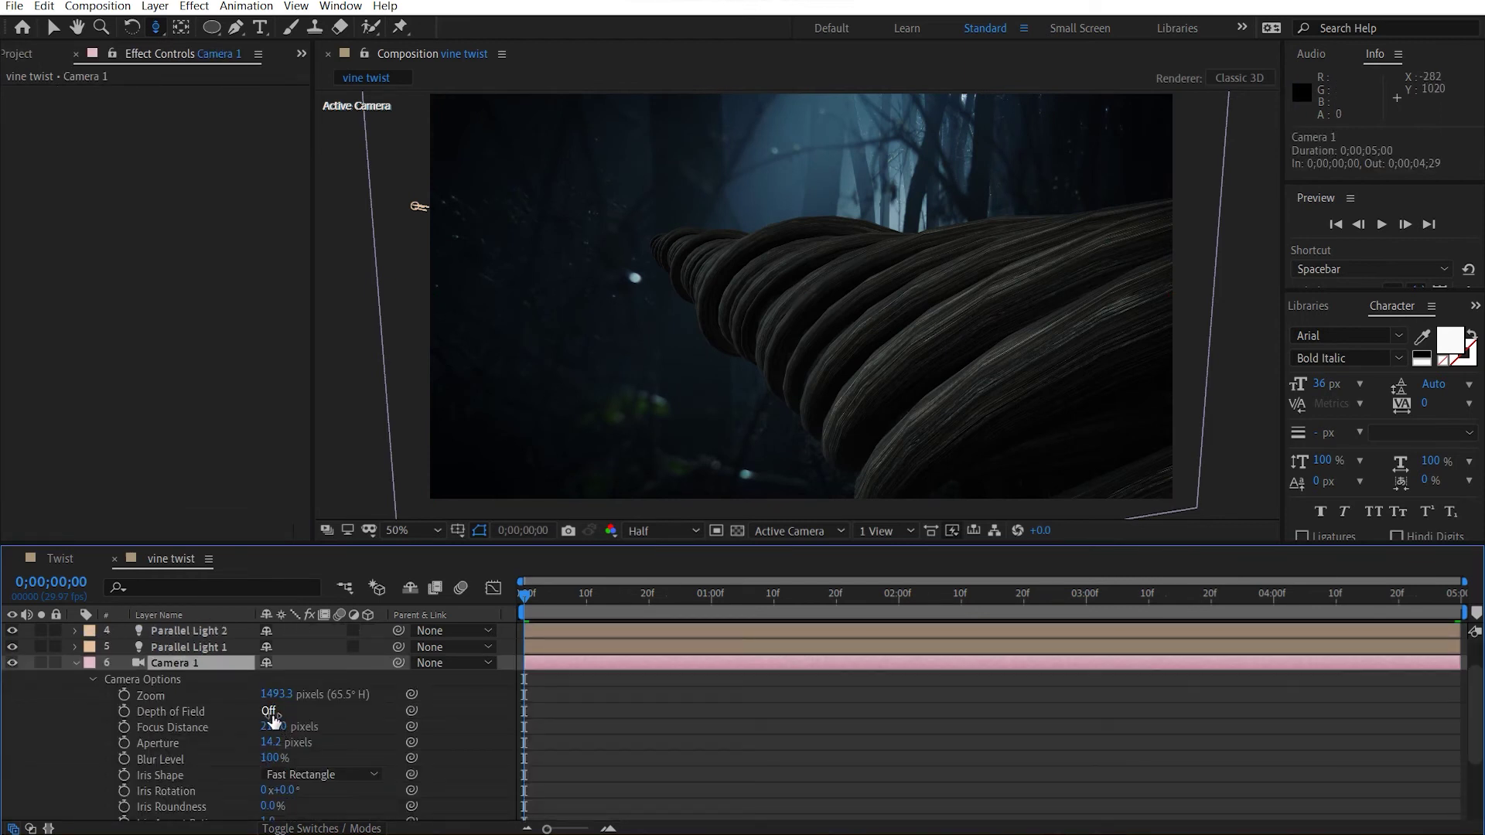
{"action": "left_click", "coordinate": [268, 711]}
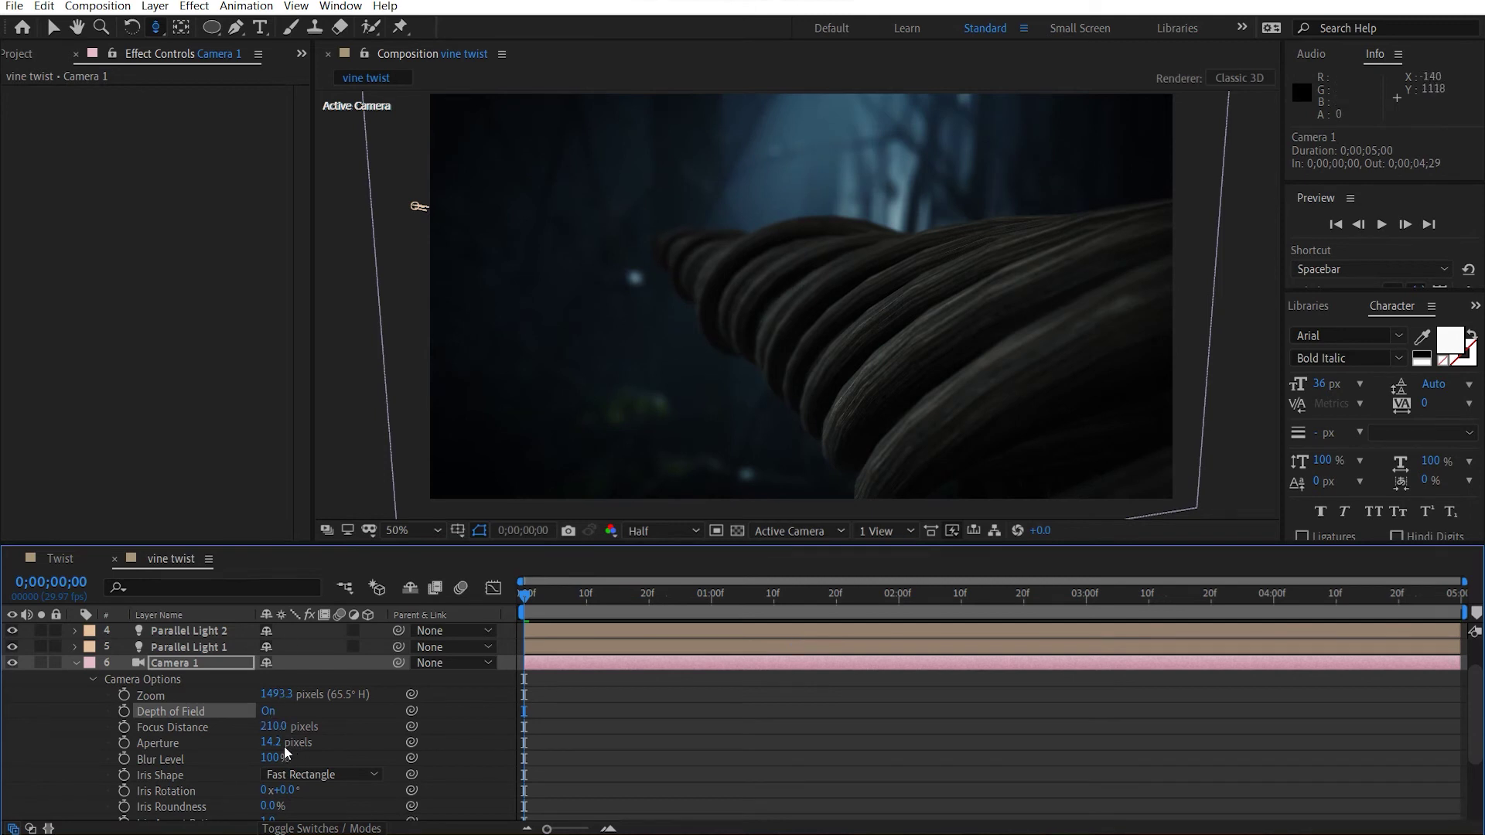
{"action": "left_click", "coordinate": [273, 743]}
{"action": "type", "text": "40"}
{"action": "key", "text": "Return"}
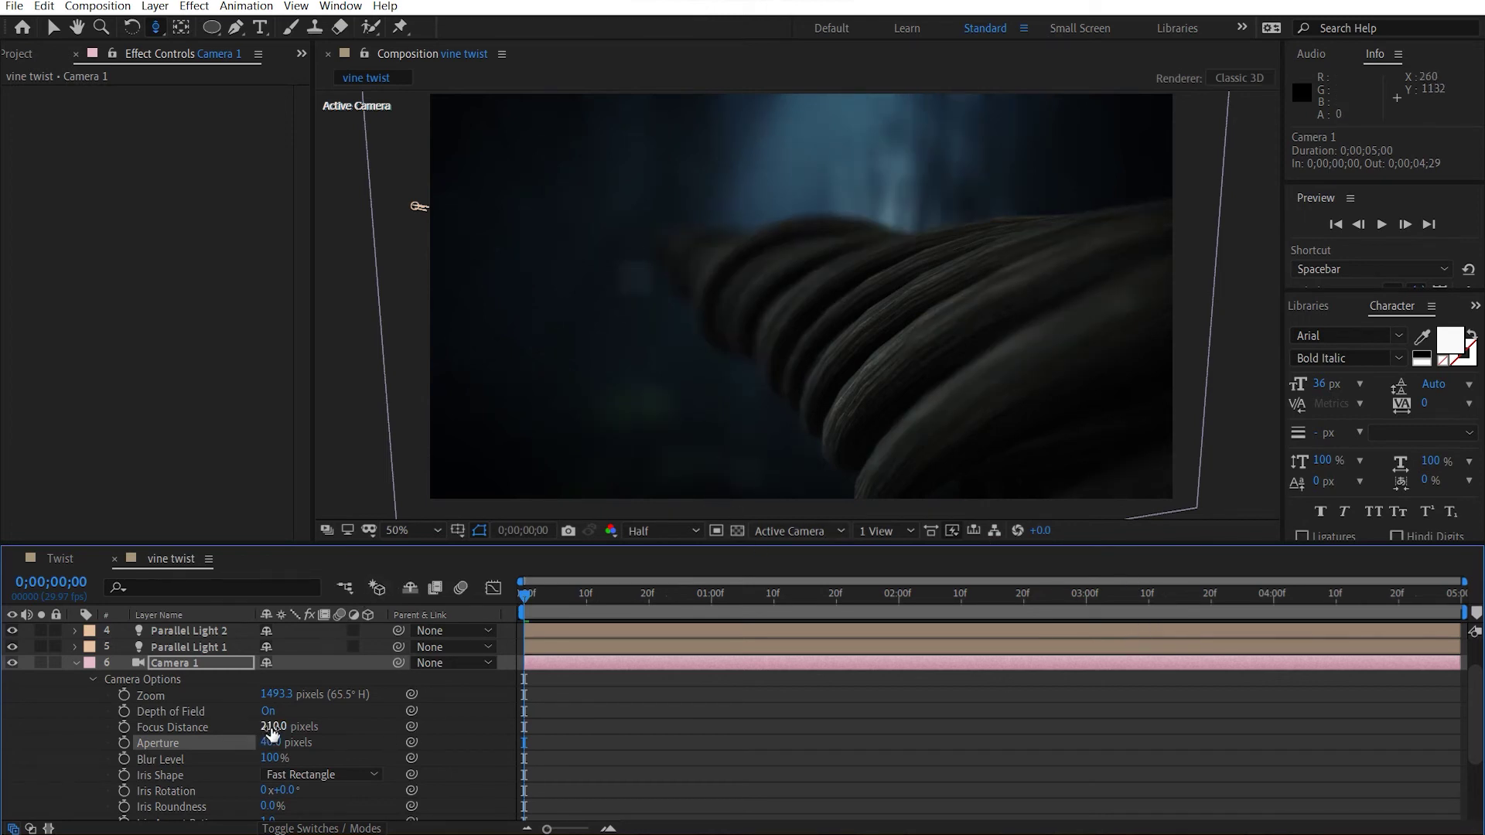
Set Camera 1's Focus Distance to 250 pixels and collapse its properties
{"action": "left_click_drag", "start_coordinate": [274, 726], "coordinate": [309, 727]}
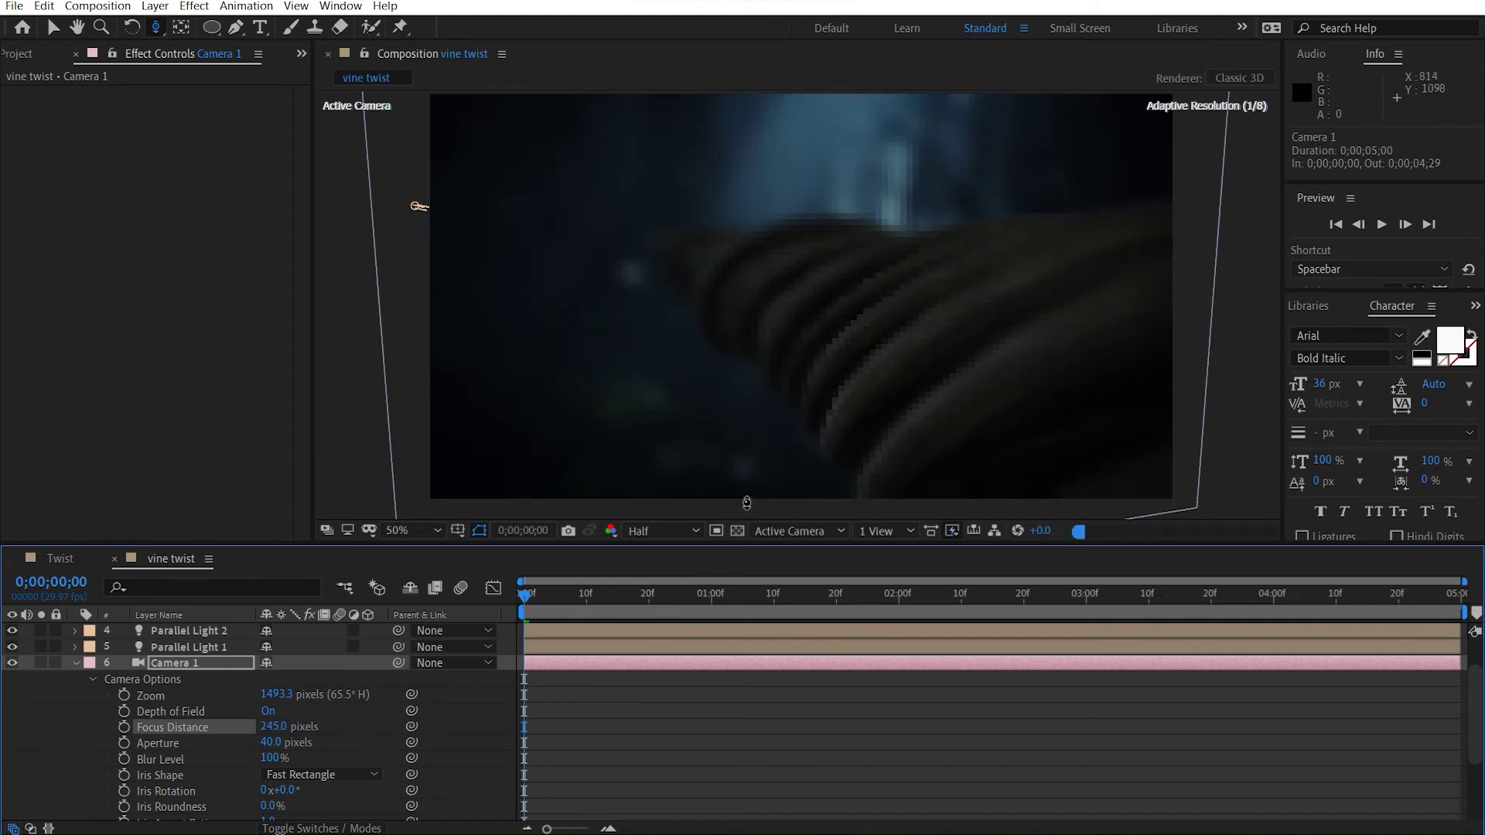
{"action": "scroll", "coordinate": [804, 325], "scroll_direction": "up", "scroll_amount": 2}
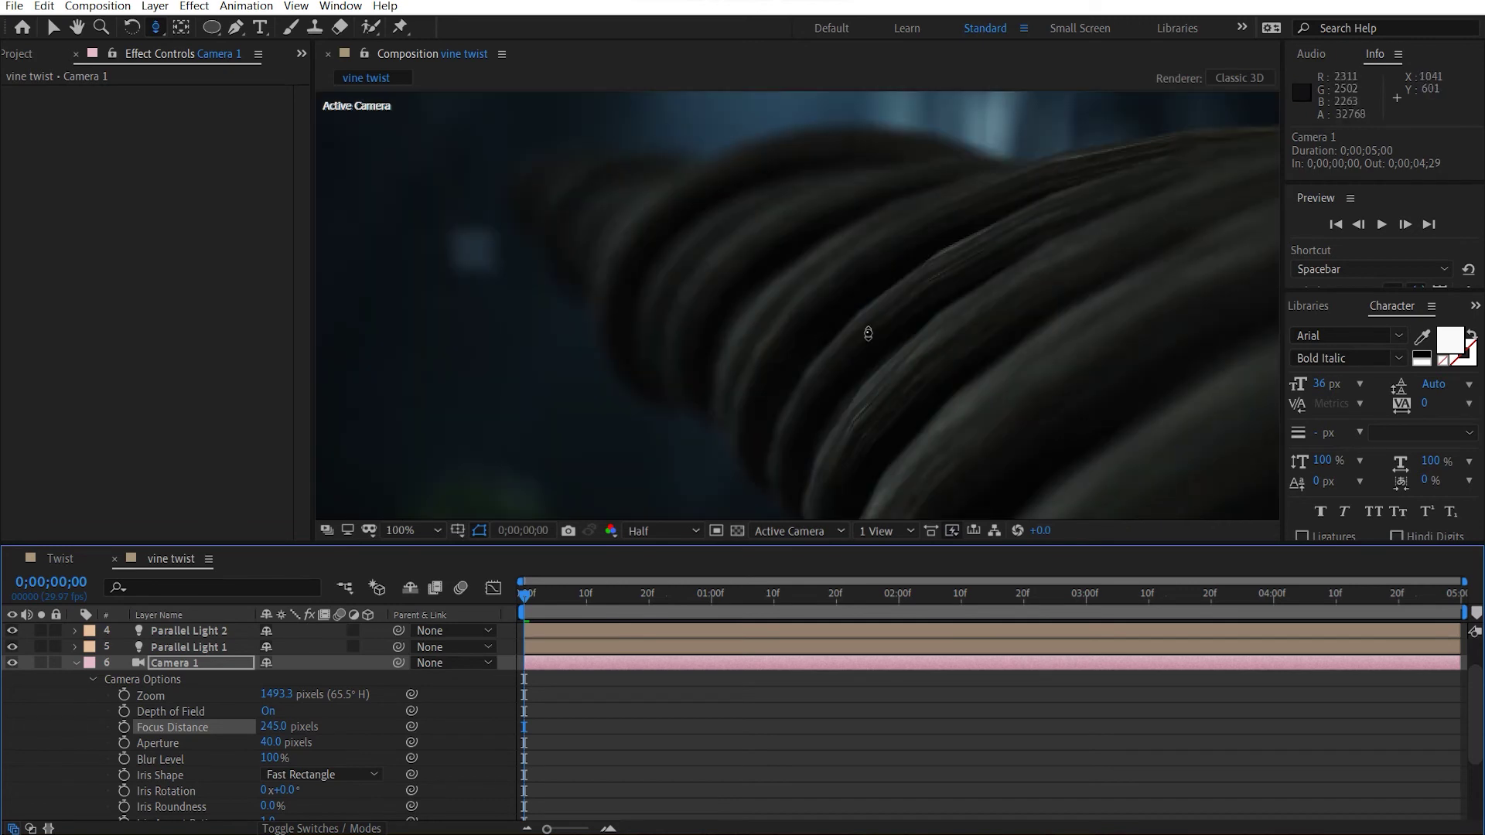
{"action": "left_click", "coordinate": [273, 727]}
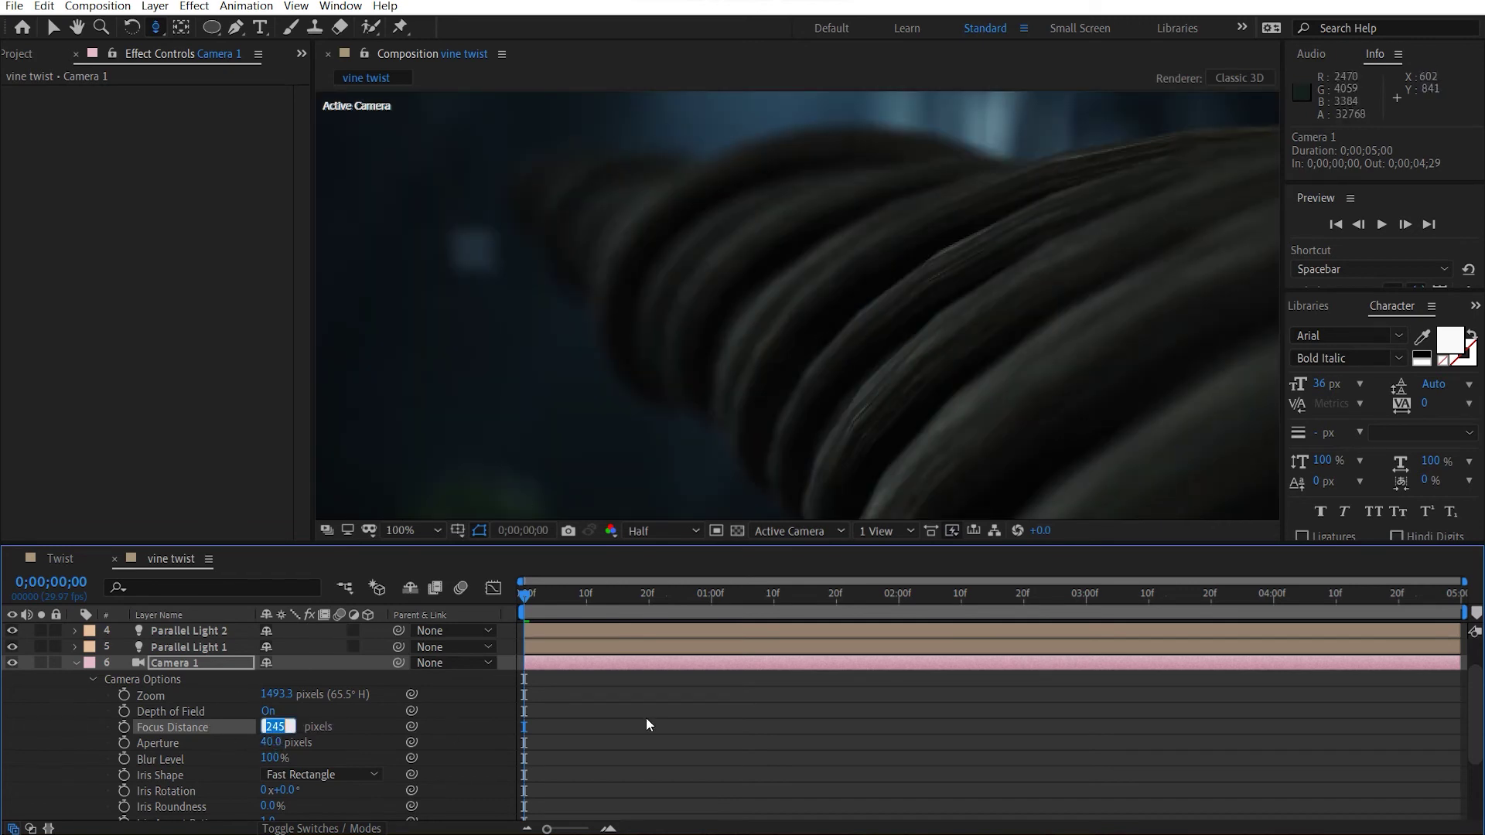
{"action": "type", "text": "250"}
{"action": "key", "text": "Return"}
{"action": "scroll", "coordinate": [193, 702], "scroll_direction": "up", "scroll_amount": 2}
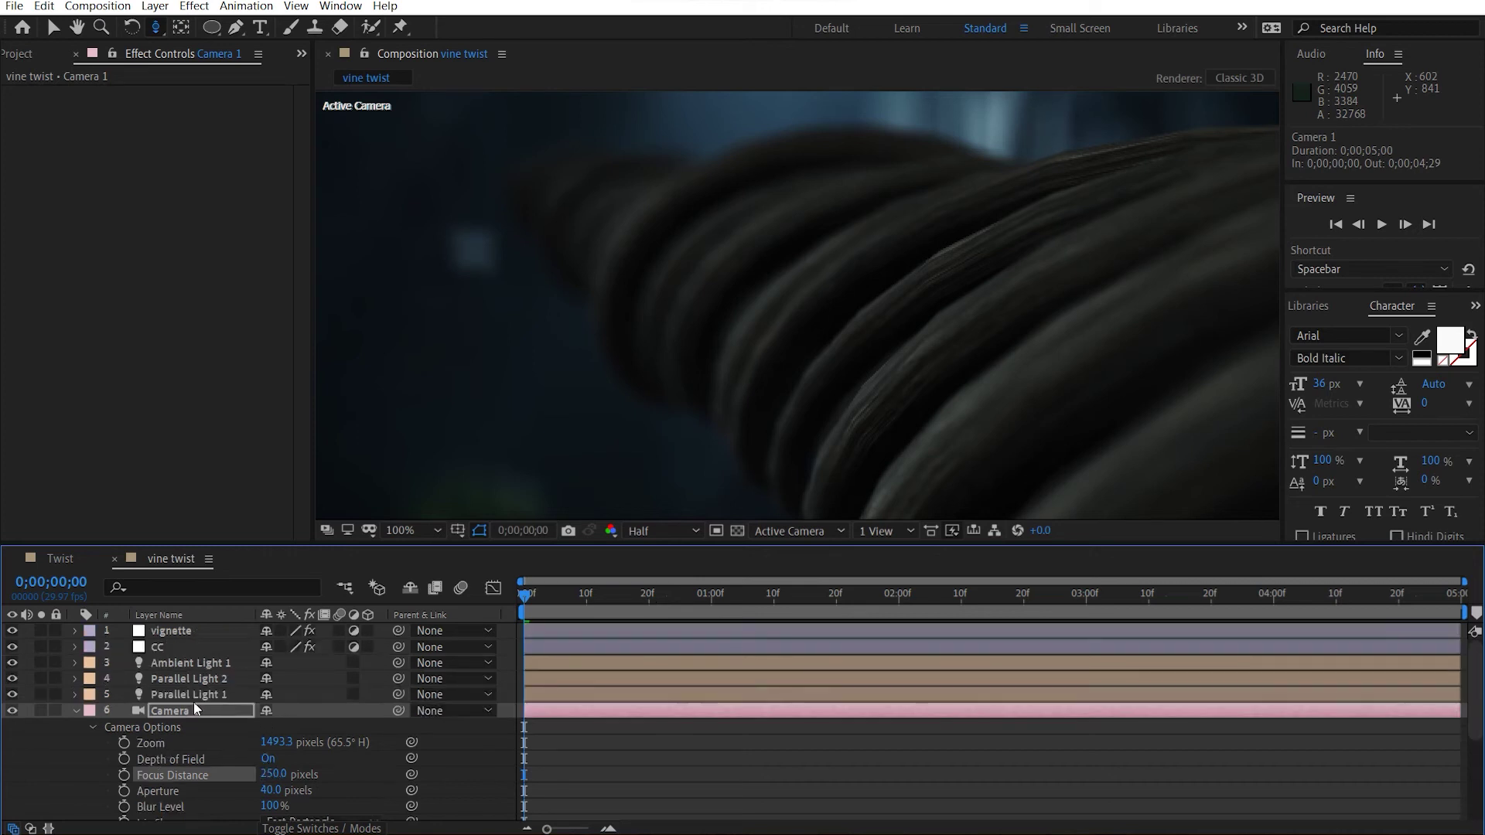
{"action": "left_click", "coordinate": [77, 709]}
{"action": "scroll", "coordinate": [882, 302], "scroll_direction": "down", "scroll_amount": 2}
{"action": "left_click_drag", "start_coordinate": [812, 255], "coordinate": [829, 259]}
{"action": "key", "text": "ctrl+Down"}
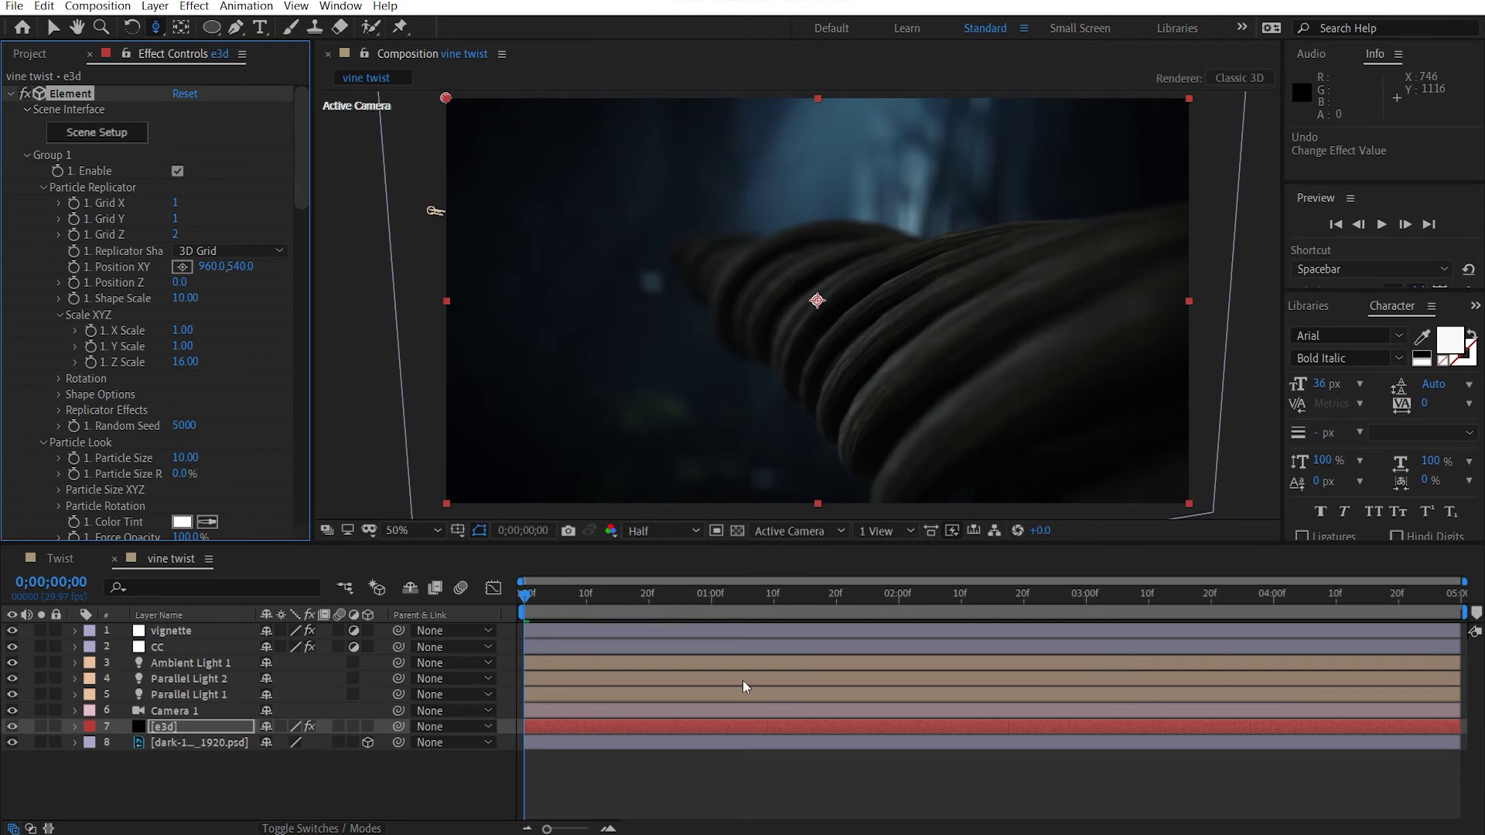
Play and then stop a preview of the vine twist composition
{"action": "left_click", "coordinate": [187, 565]}
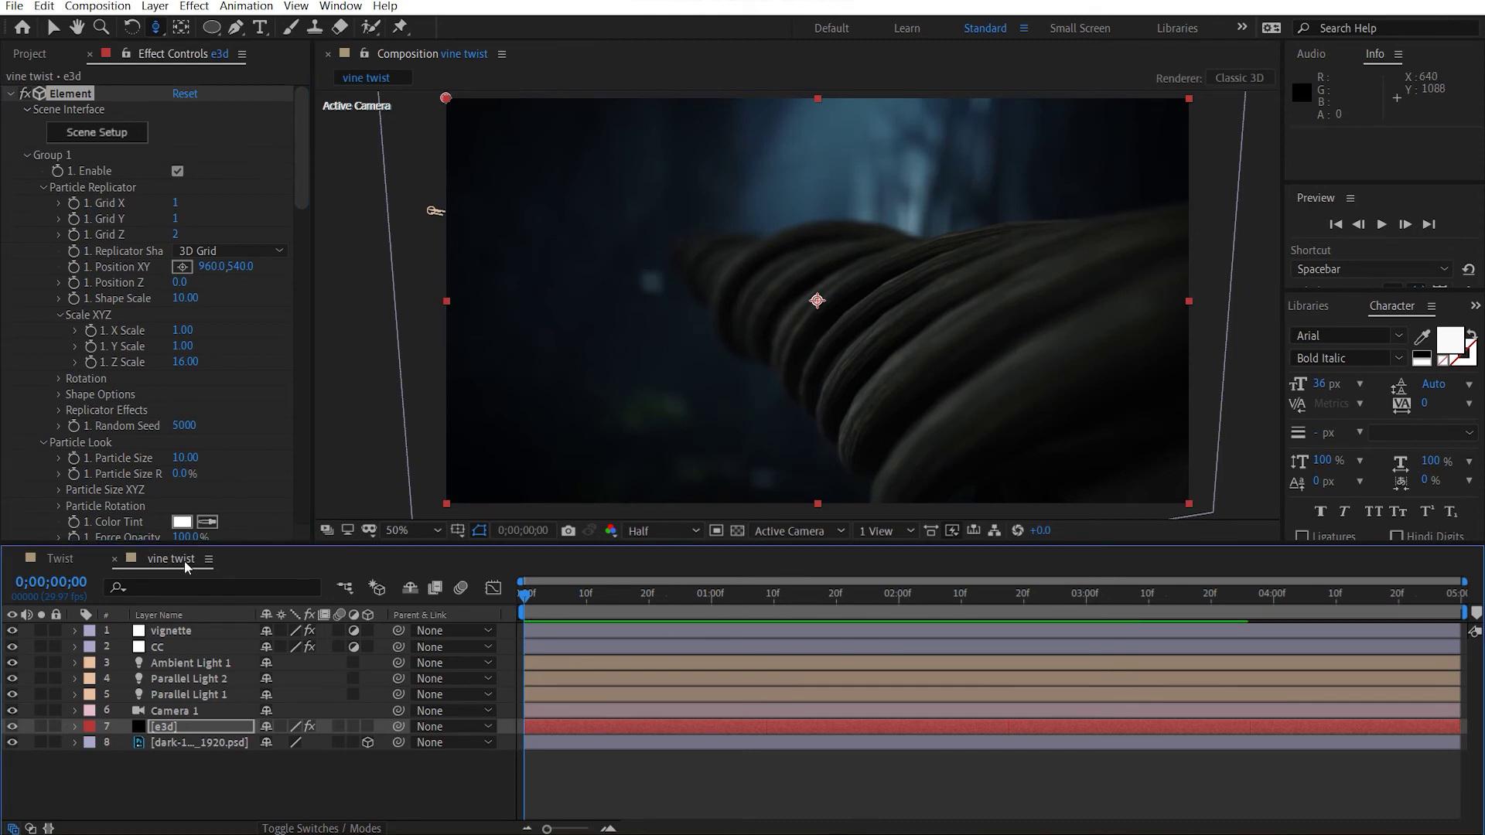
{"action": "key", "text": "space"}
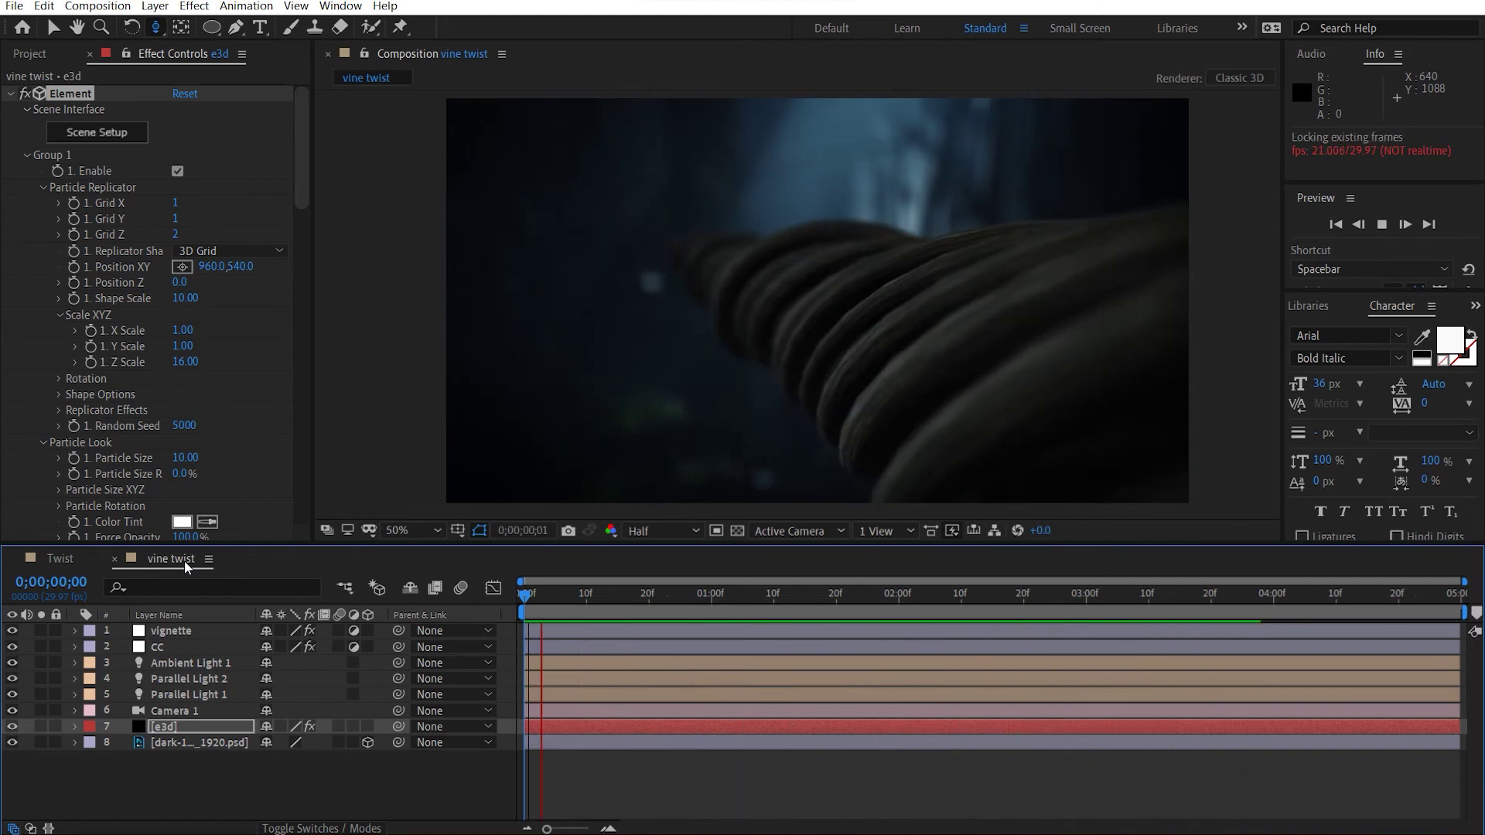
{"action": "left_click", "coordinate": [577, 647]}
At frame 0;00;02;11, expand Curves on the CC layer and fine-tune the green curve point
{"action": "left_click", "coordinate": [557, 600]}
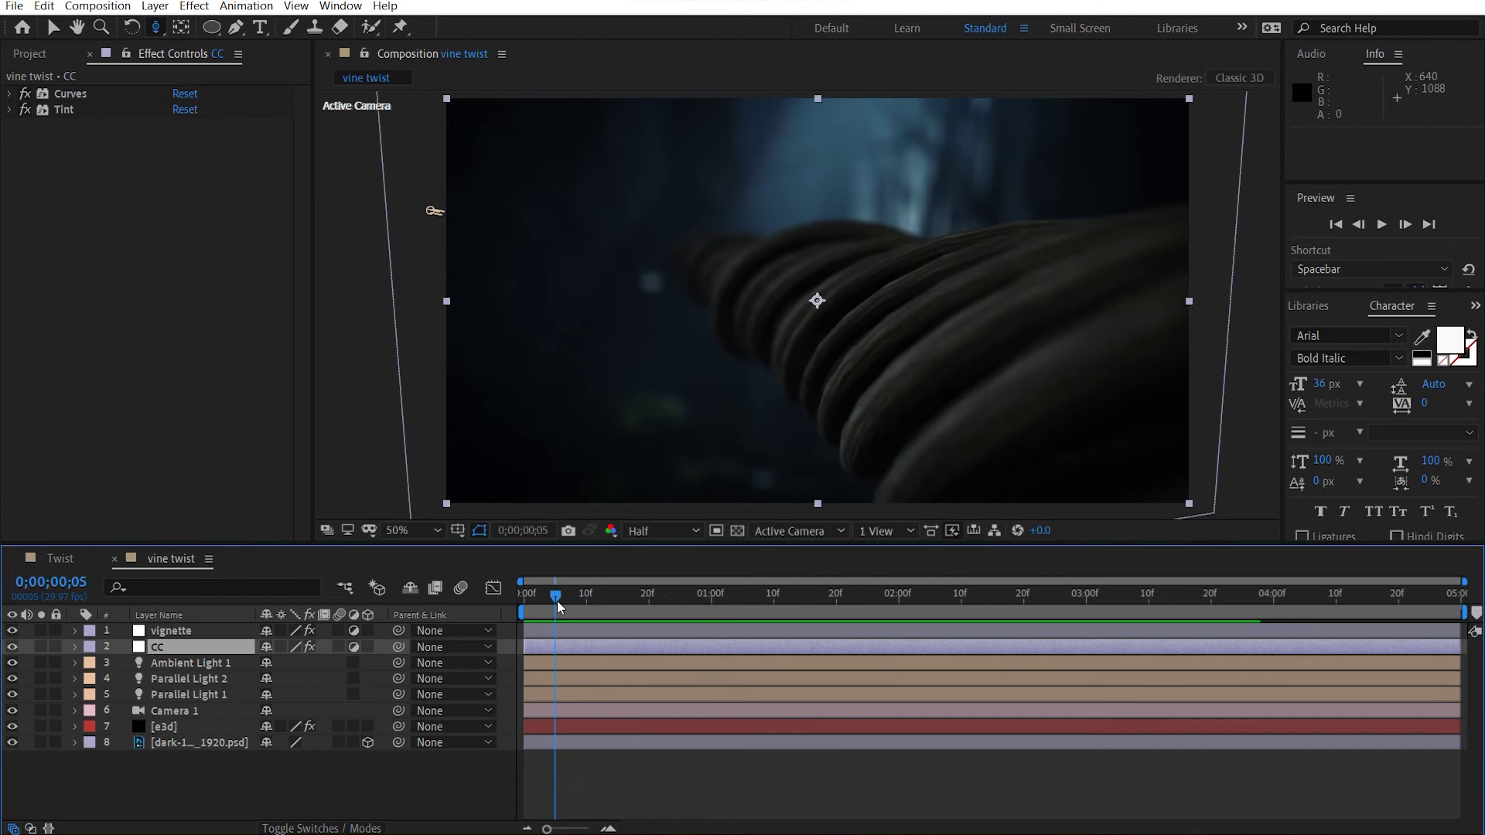
{"action": "left_click_drag", "start_coordinate": [557, 600], "coordinate": [967, 600]}
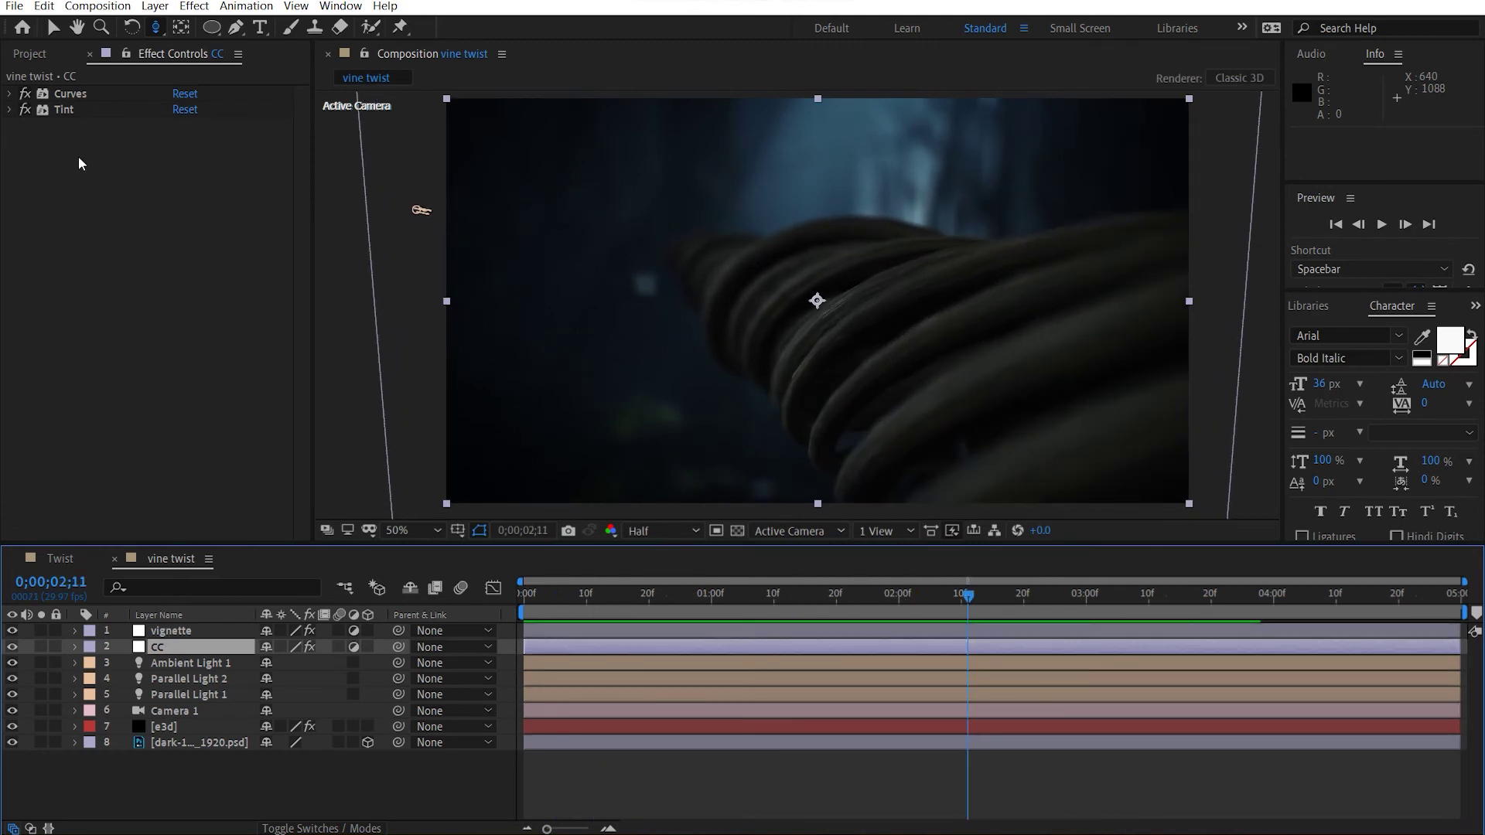
{"action": "left_click", "coordinate": [9, 94]}
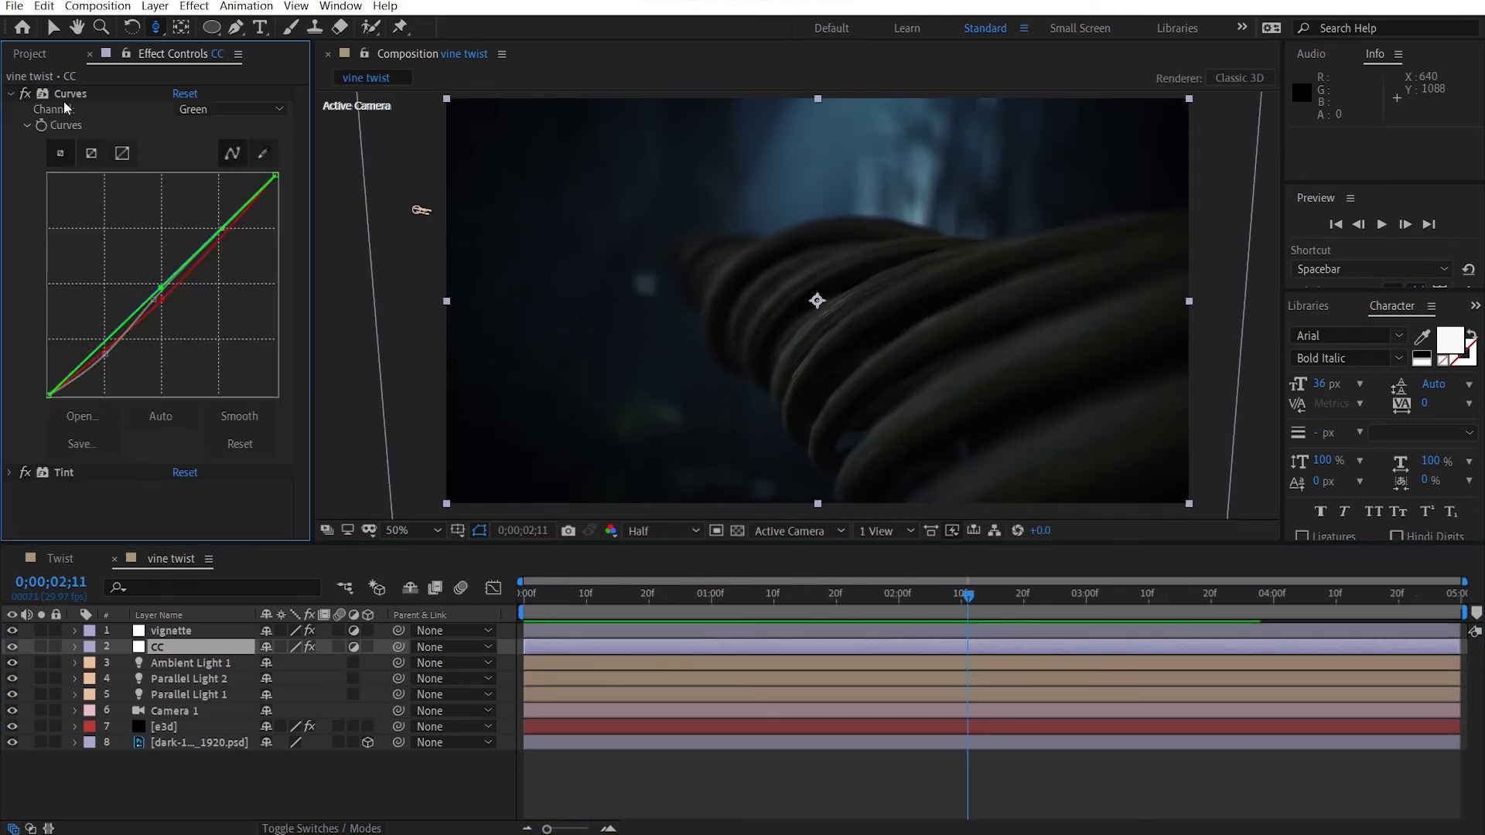
{"action": "left_click", "coordinate": [160, 291]}
{"action": "left_click_drag", "start_coordinate": [160, 291], "coordinate": [157, 290]}
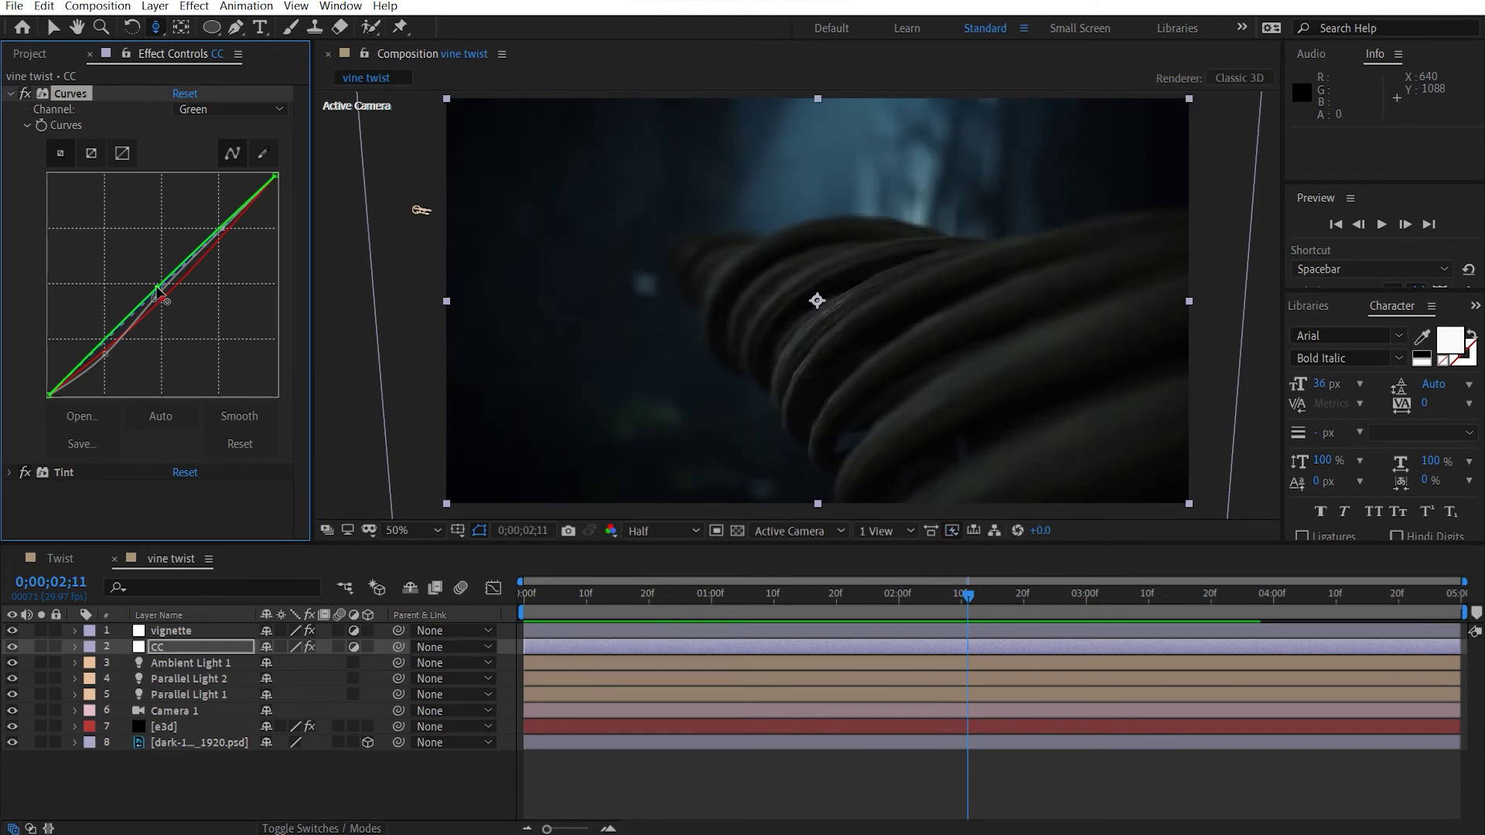
{"action": "left_click_drag", "start_coordinate": [157, 290], "coordinate": [159, 301]}
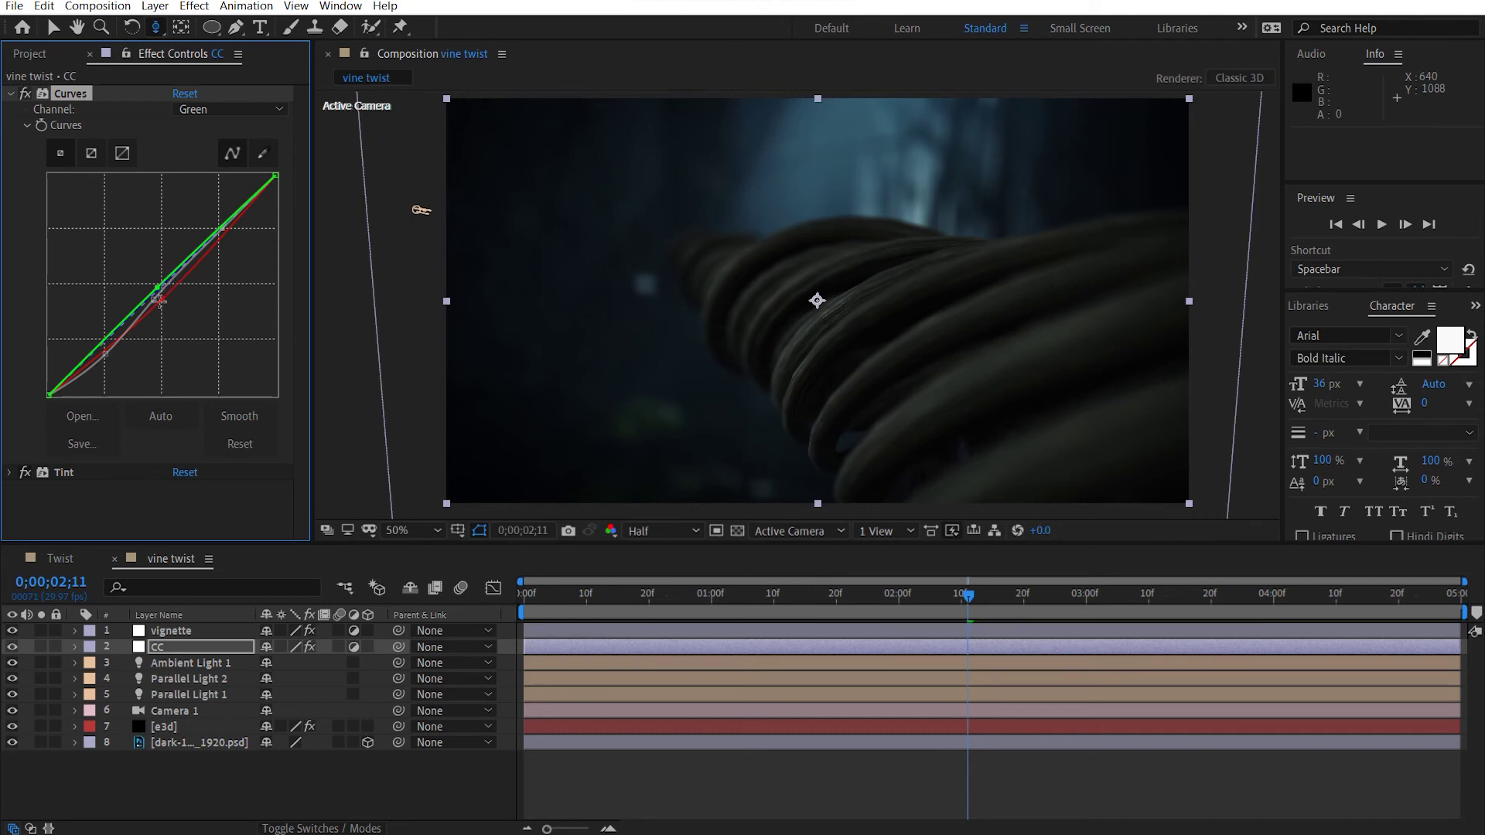
{"action": "left_click", "coordinate": [159, 304]}
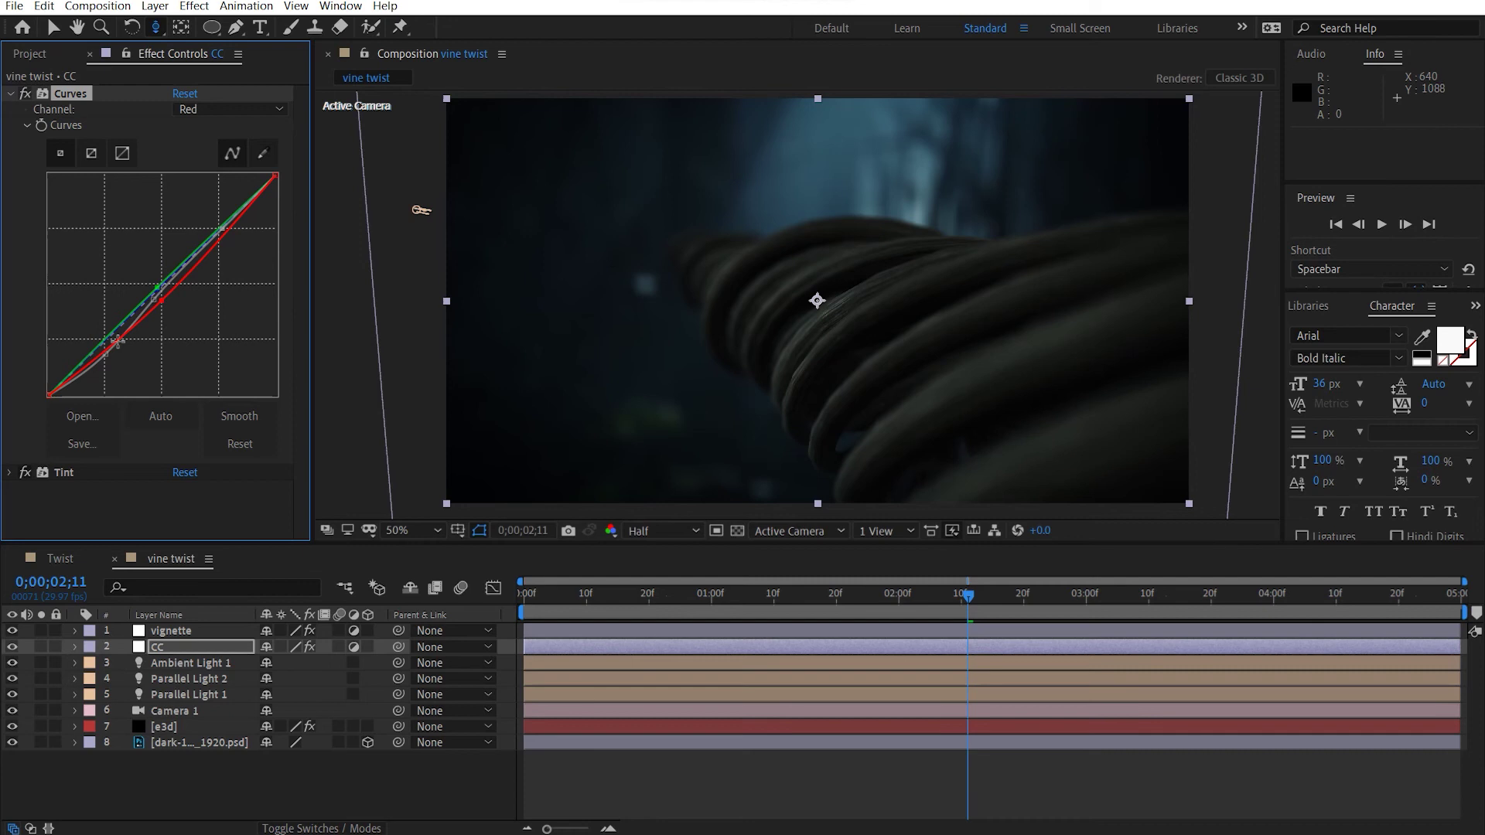
On the RGB curve, lower the shadows, midtones and highlights slightly
{"action": "left_click", "coordinate": [192, 109]}
{"action": "left_click", "coordinate": [192, 118]}
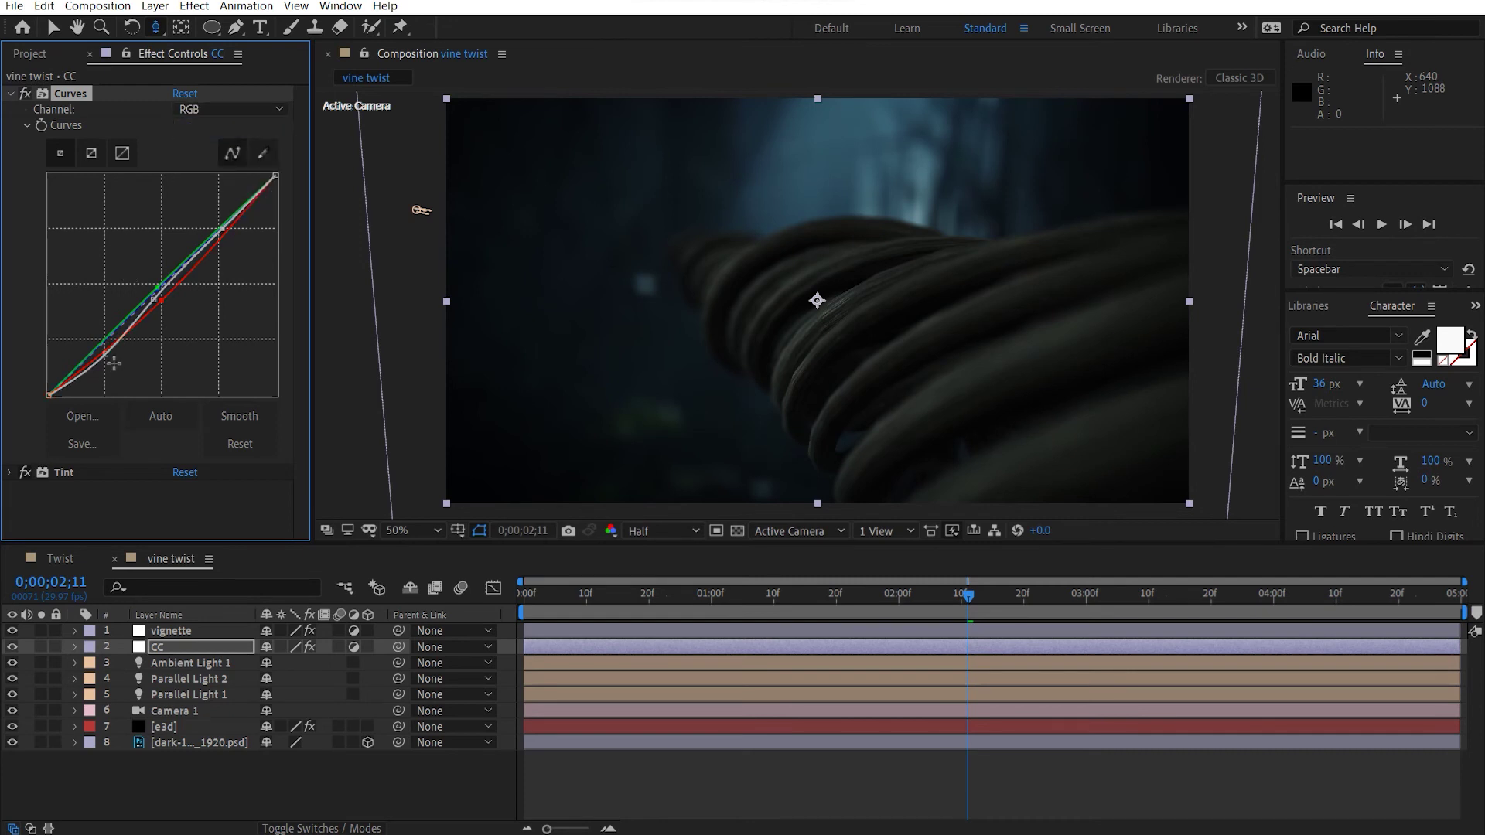
{"action": "left_click_drag", "start_coordinate": [106, 348], "coordinate": [106, 362]}
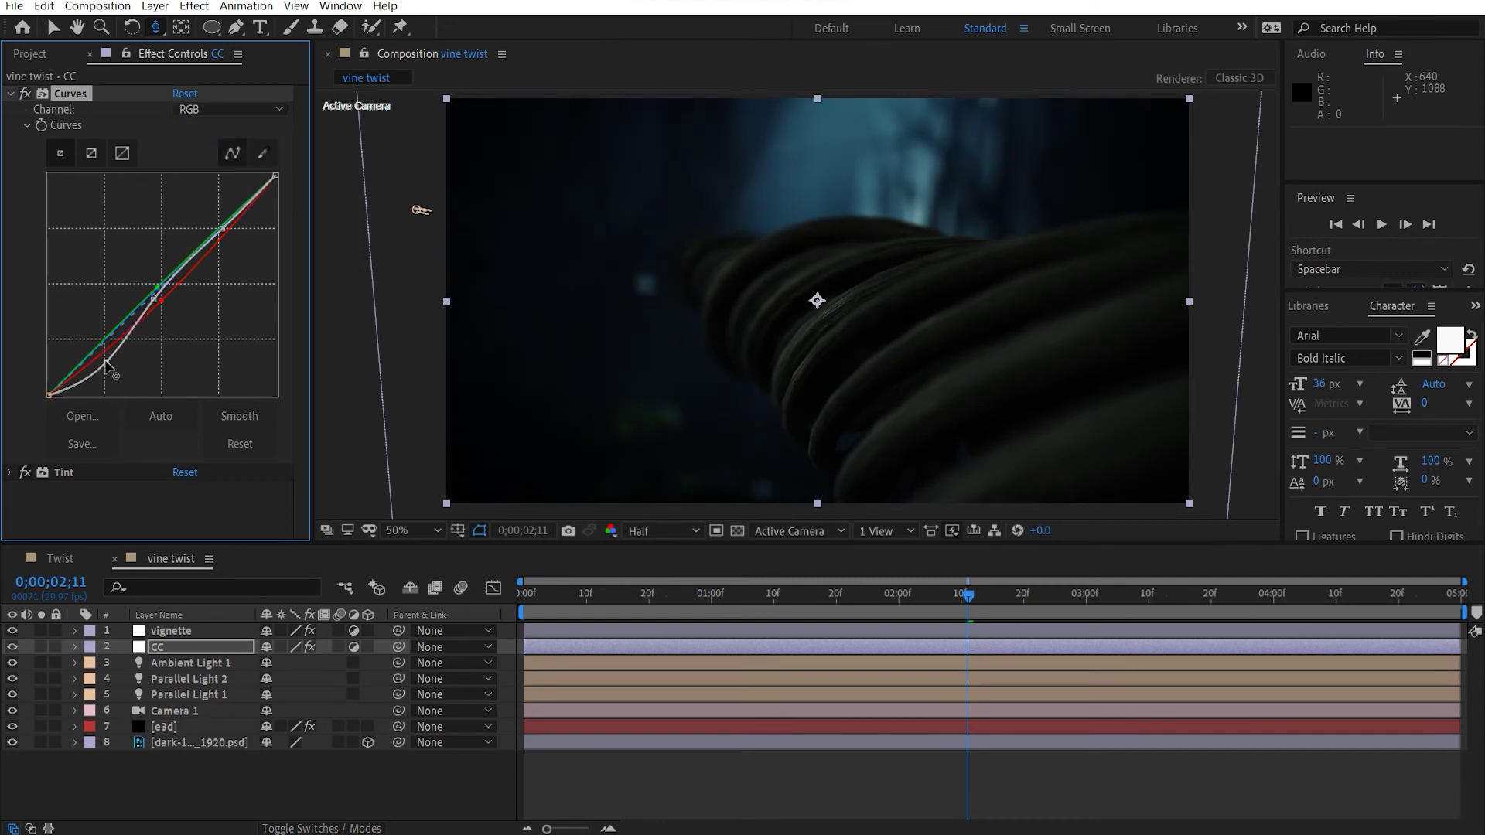
{"action": "left_click_drag", "start_coordinate": [154, 299], "coordinate": [163, 304]}
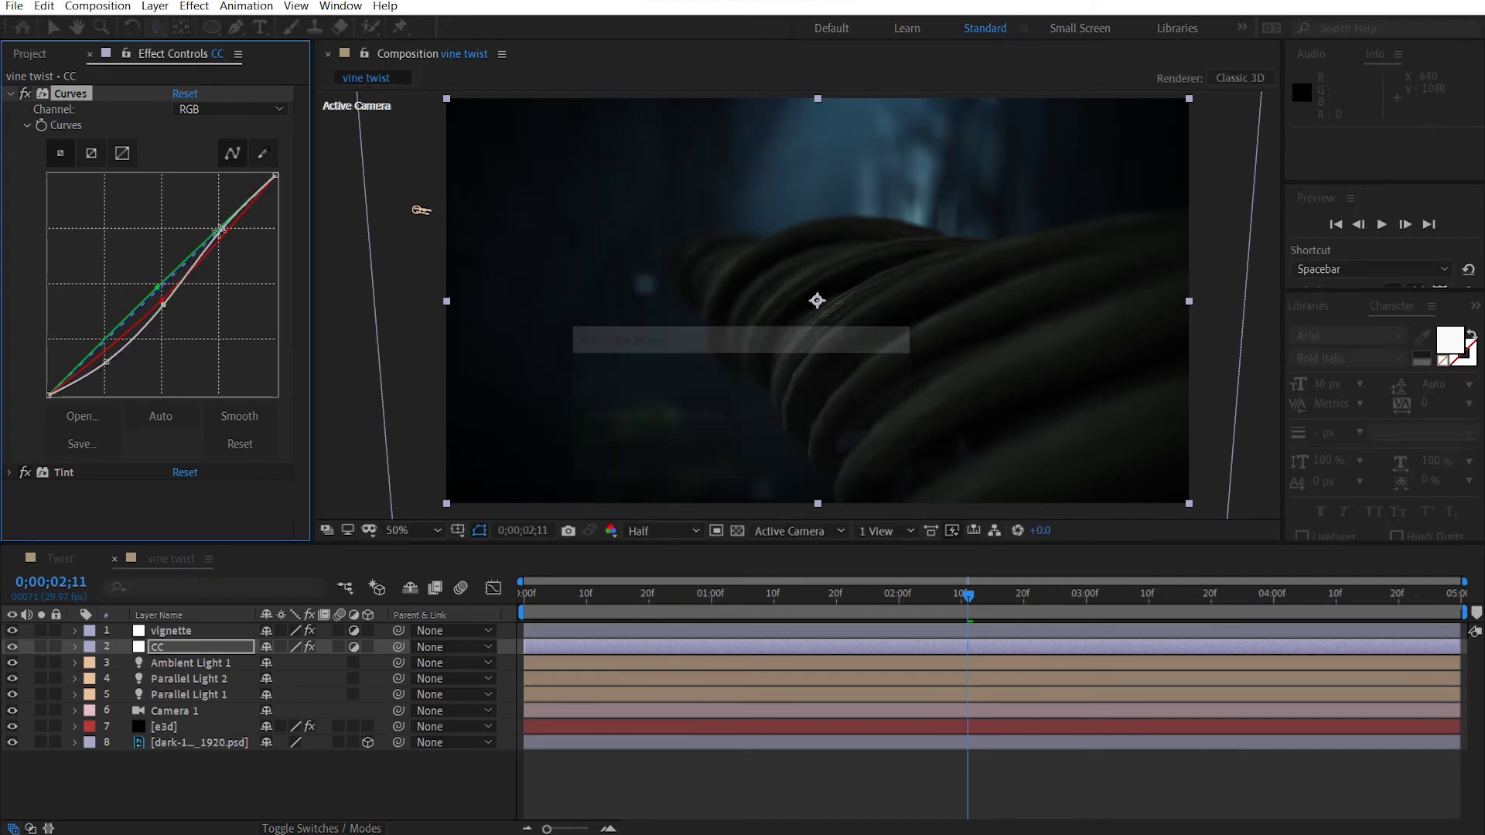
{"action": "left_click_drag", "start_coordinate": [222, 228], "coordinate": [226, 232]}
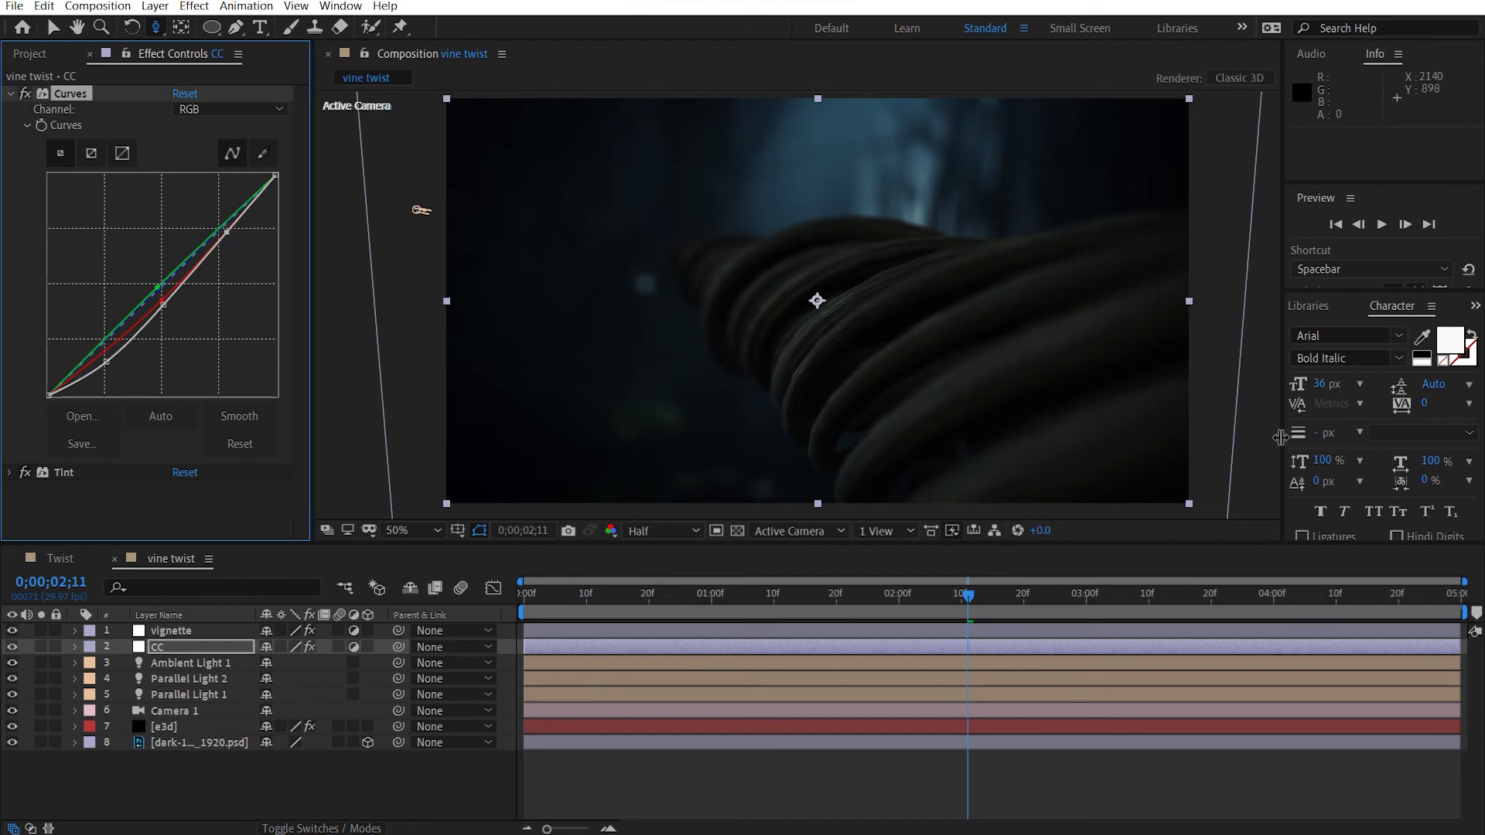
{"action": "left_click_drag", "start_coordinate": [772, 348], "coordinate": [774, 340]}
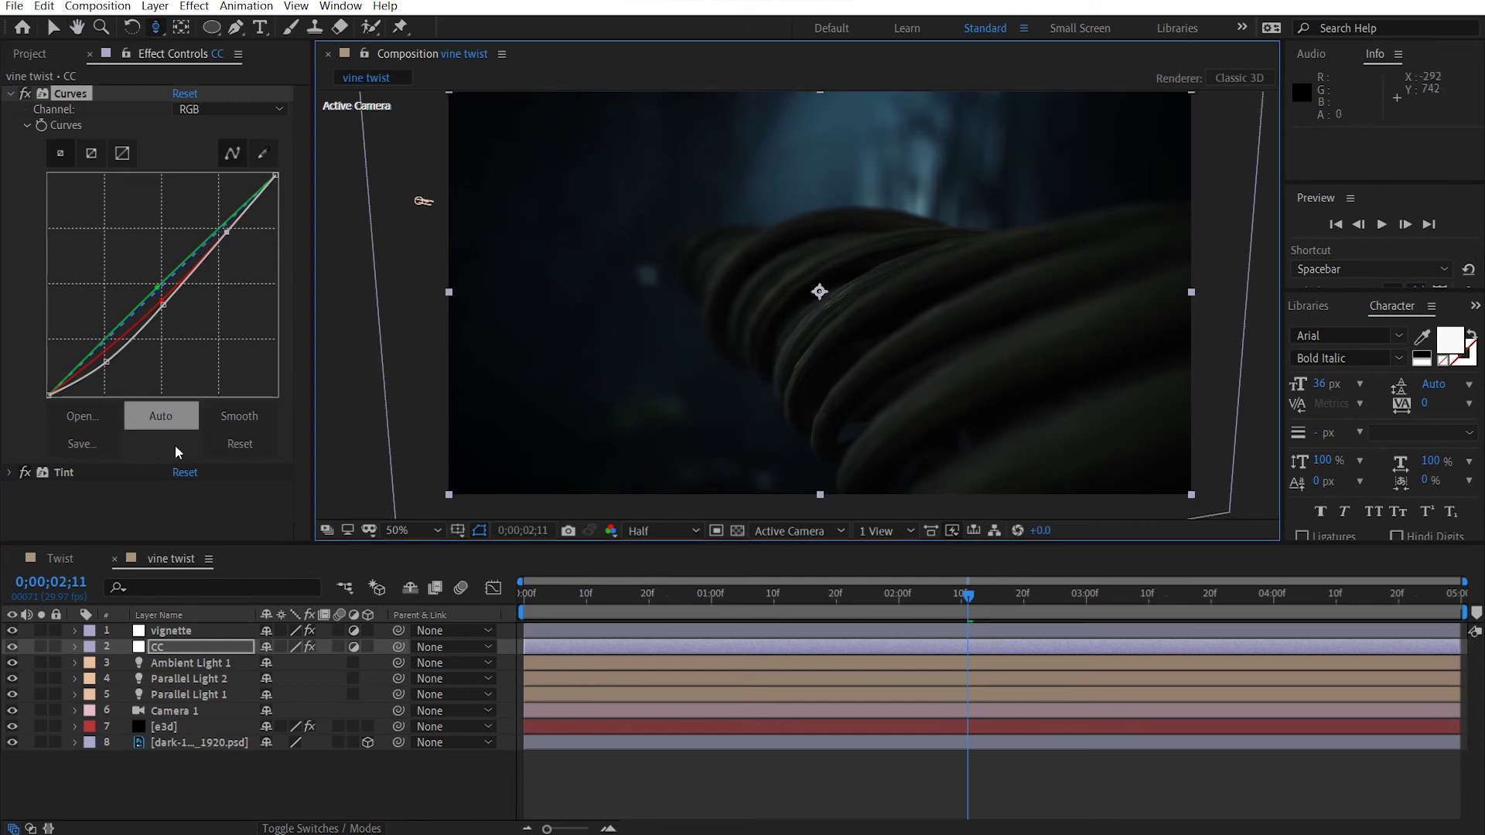
{"action": "left_click", "coordinate": [190, 726]}
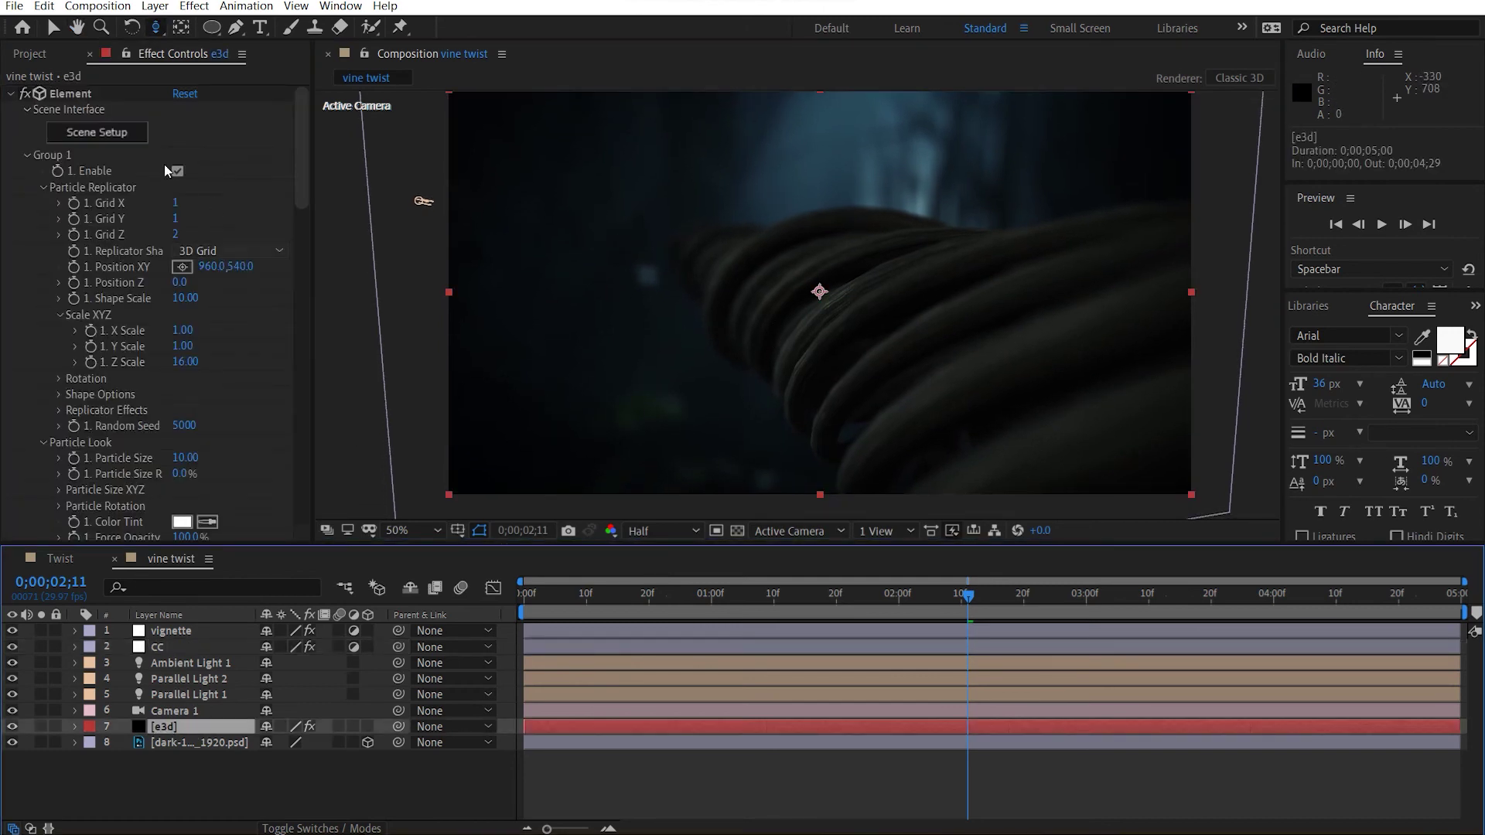
In Element 3D Scene Setup, set a small cylinder's radius to 0.03
{"action": "left_click", "coordinate": [147, 133]}
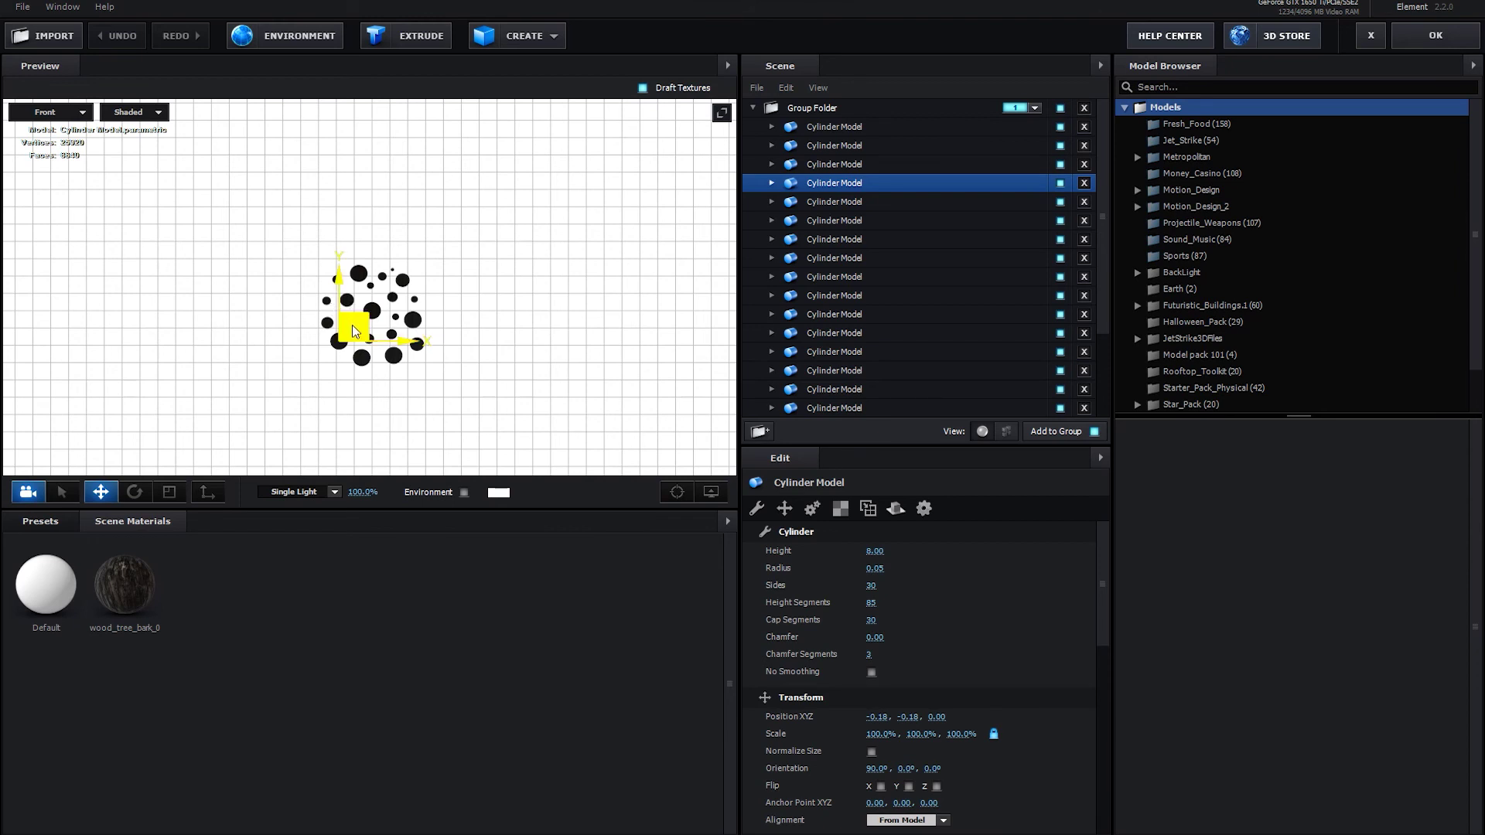
{"action": "left_click_drag", "start_coordinate": [355, 331], "coordinate": [401, 313]}
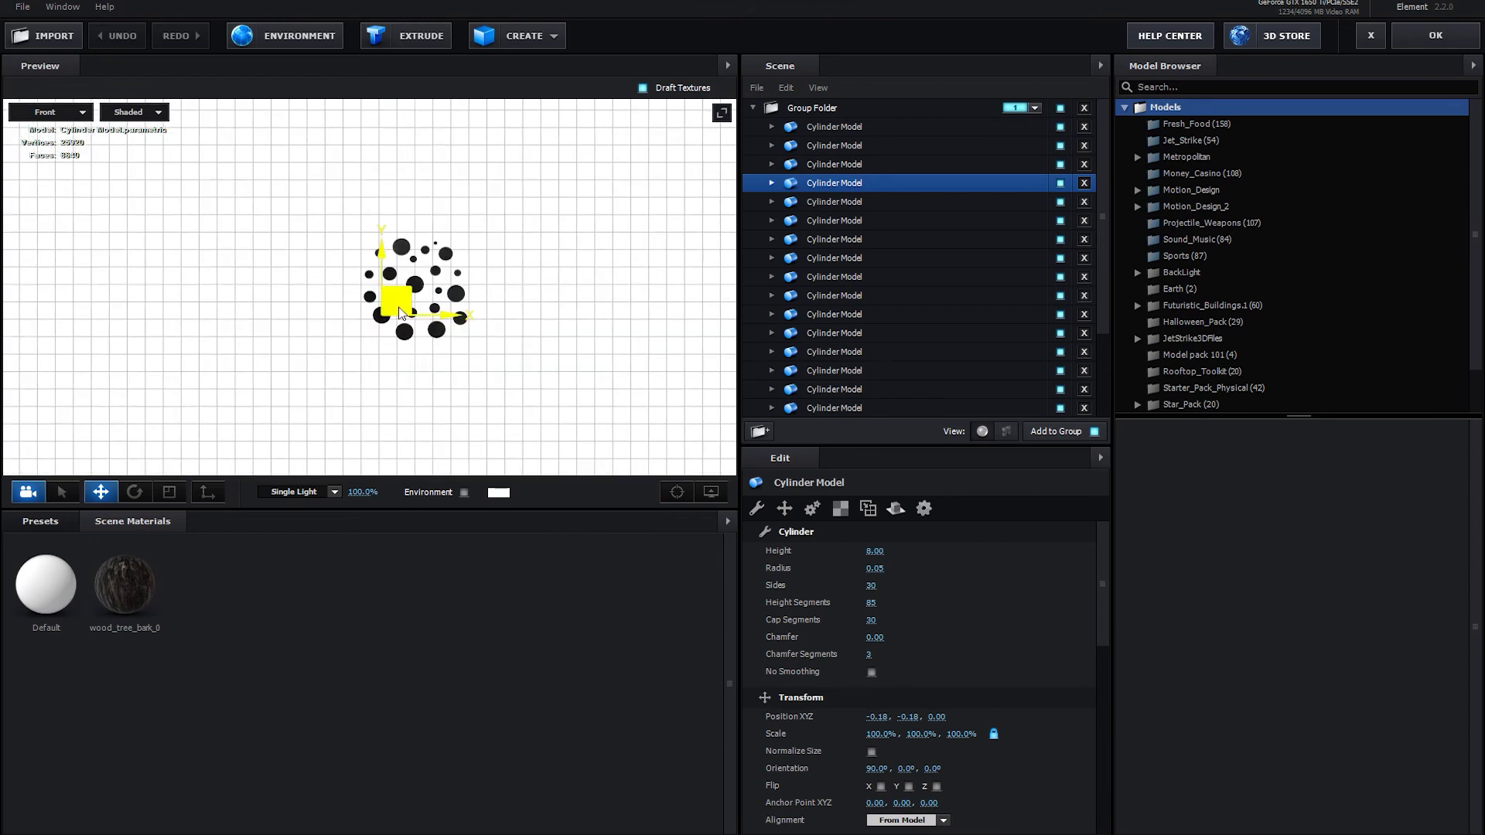
{"action": "left_click", "coordinate": [420, 290]}
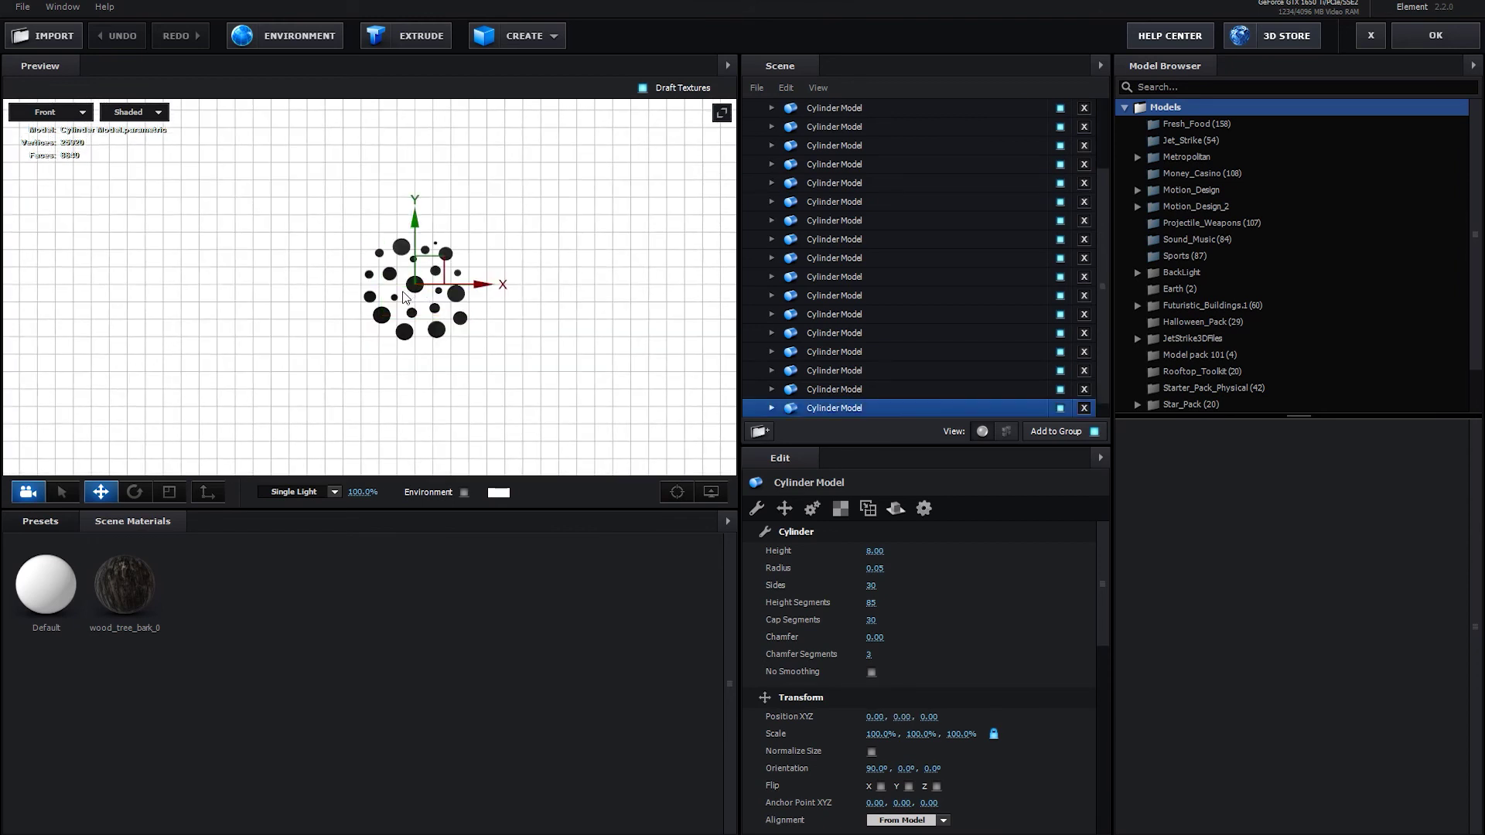
{"action": "left_click", "coordinate": [395, 297]}
{"action": "left_click", "coordinate": [979, 571]}
{"action": "type", "text": ".03"}
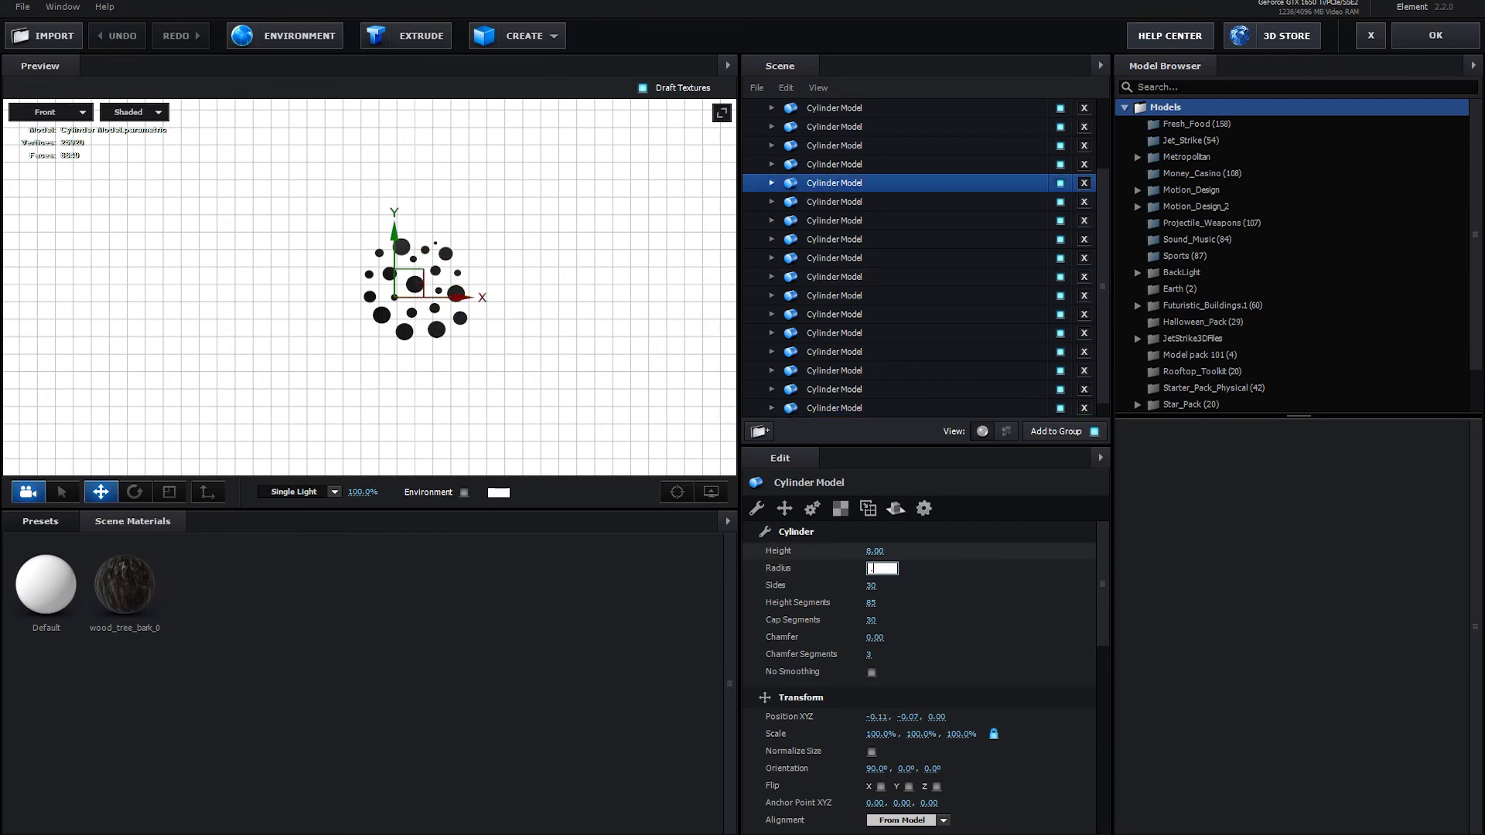
{"action": "key", "text": "Return"}
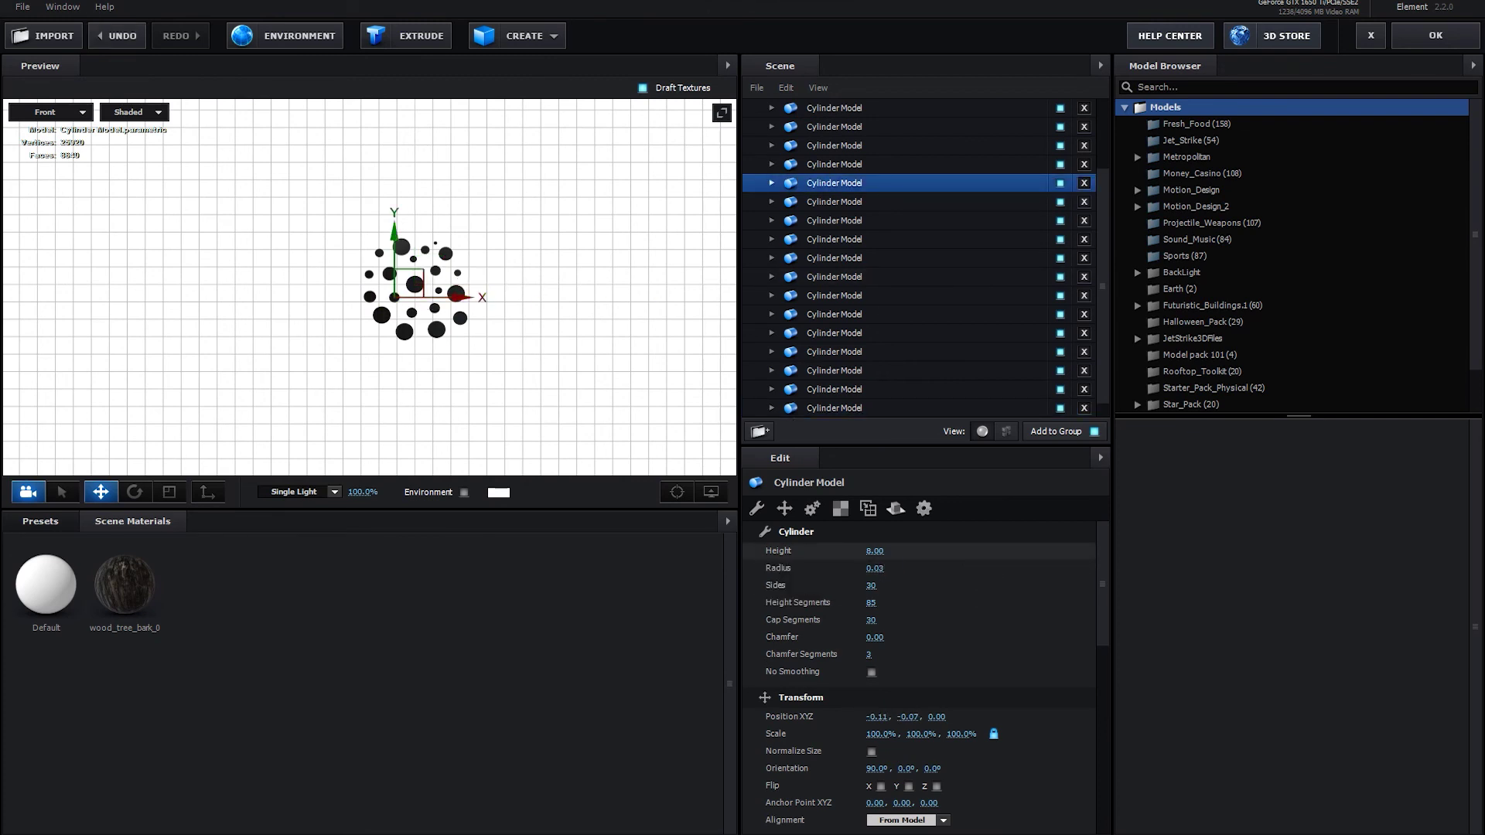
Give another thin cylinder a 0.03 radius and nudge it within the bundle
{"action": "left_click", "coordinate": [438, 295]}
{"action": "left_click", "coordinate": [874, 570]}
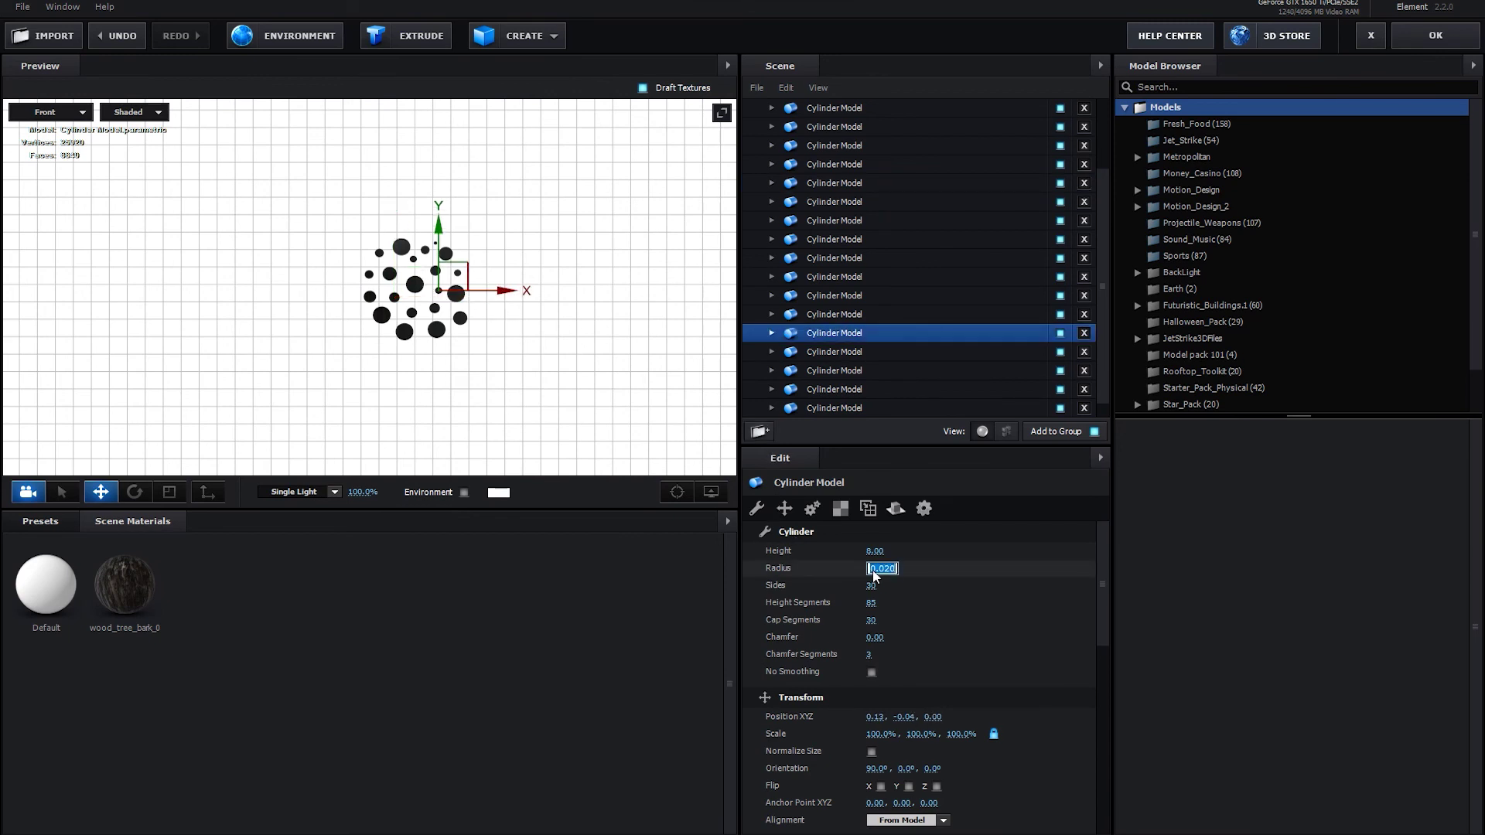
{"action": "type", "text": ".03"}
{"action": "key", "text": "Return"}
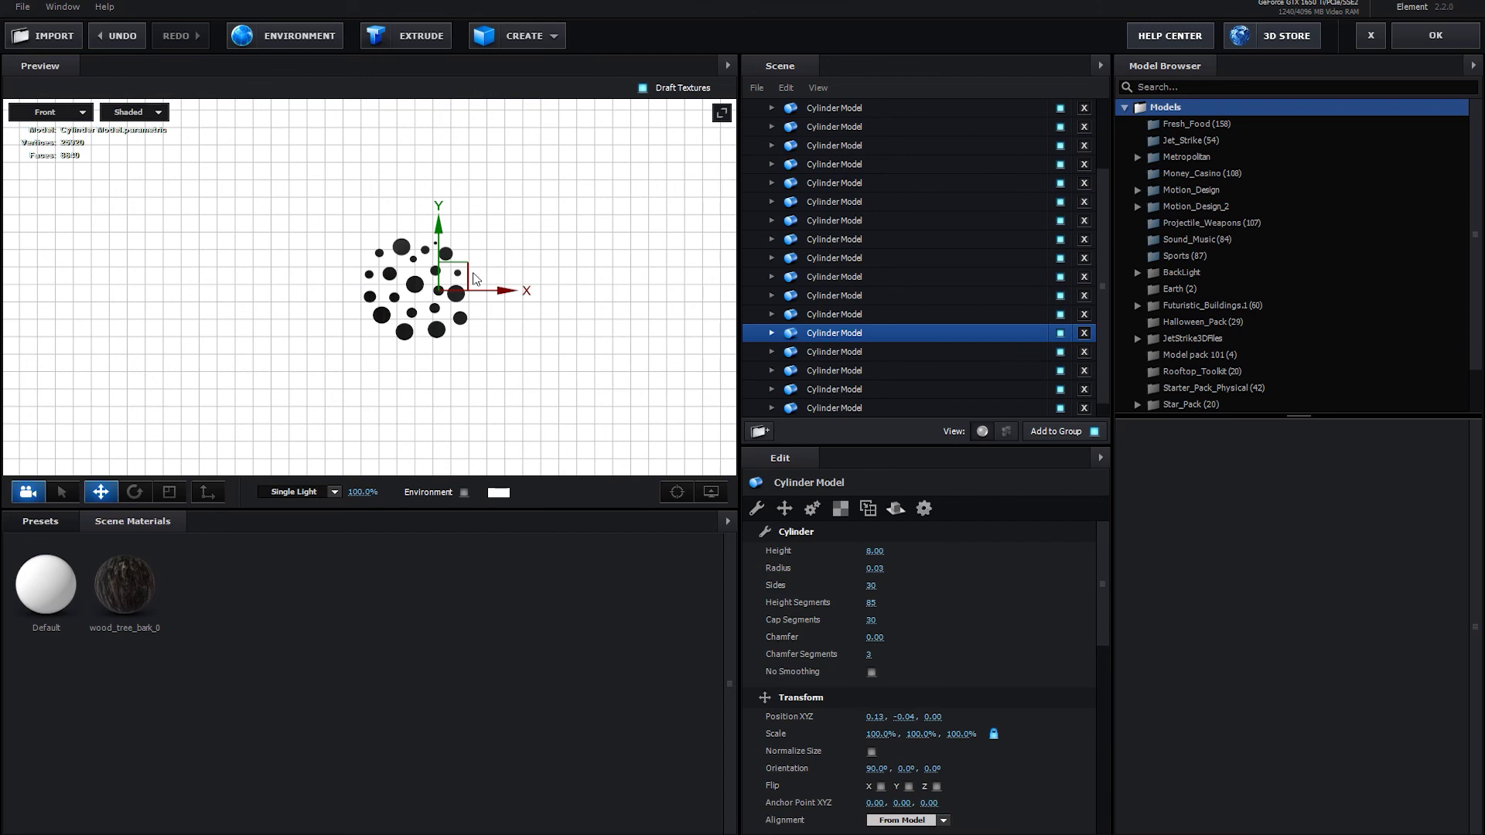
{"action": "left_click_drag", "start_coordinate": [467, 274], "coordinate": [459, 271]}
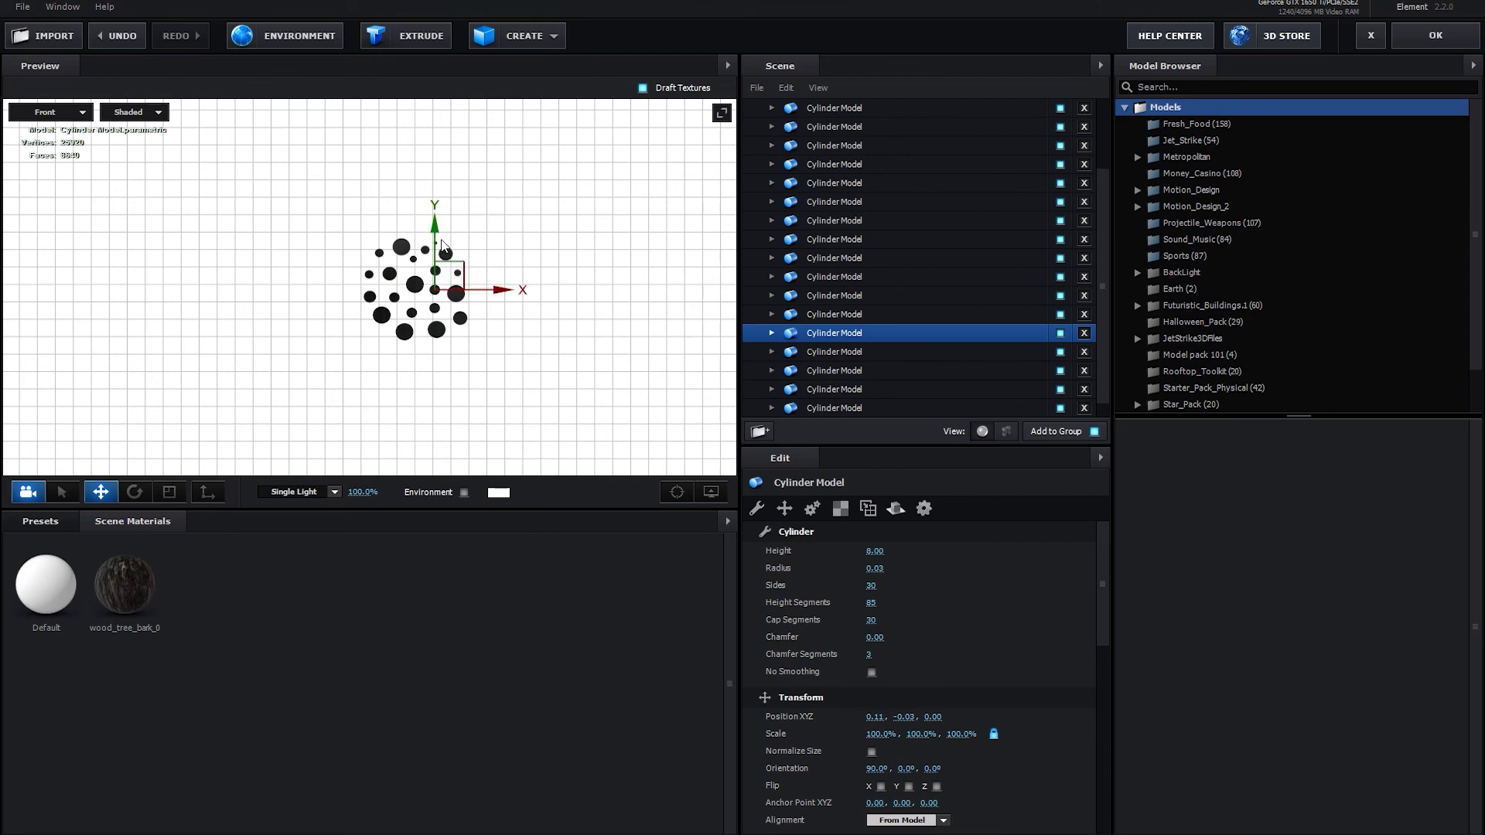
Thicken the radius of a cylinder at the top of the cluster and shift it upward
{"action": "left_click", "coordinate": [402, 248]}
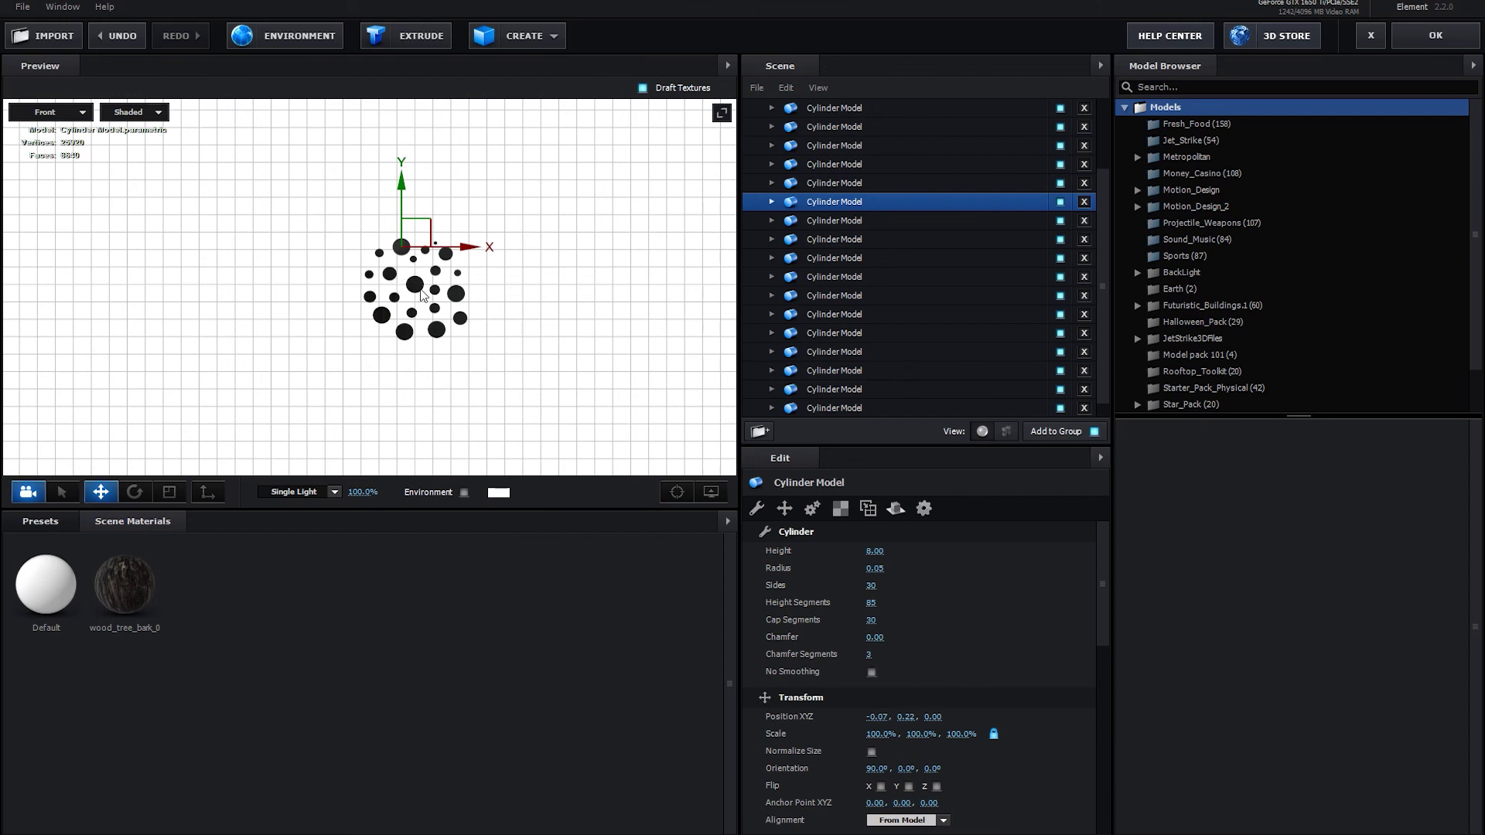
{"action": "left_click", "coordinate": [422, 296]}
{"action": "left_click", "coordinate": [438, 252]}
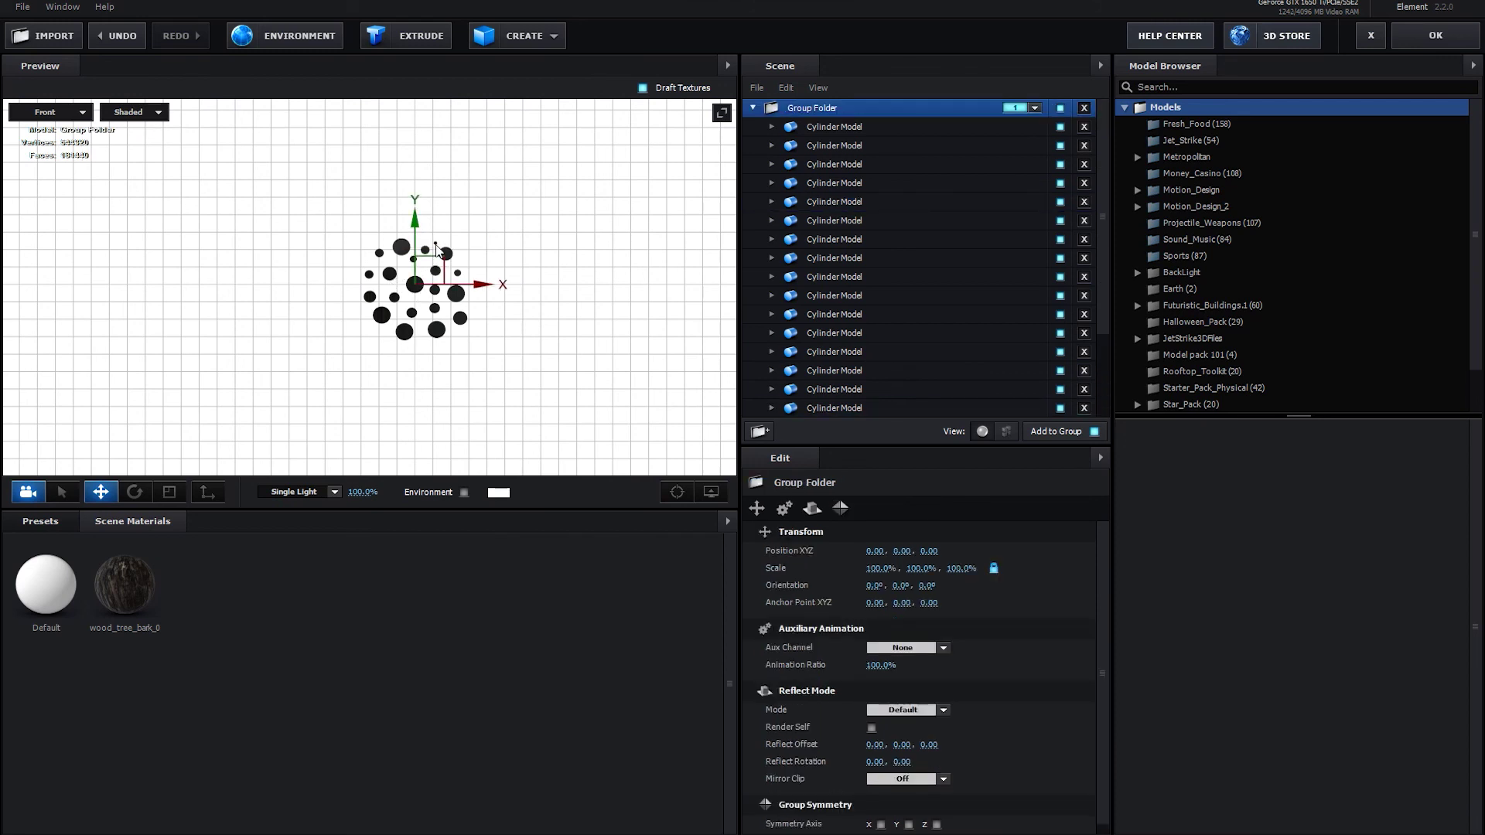
{"action": "left_click", "coordinate": [438, 251]}
{"action": "left_click", "coordinate": [876, 569]}
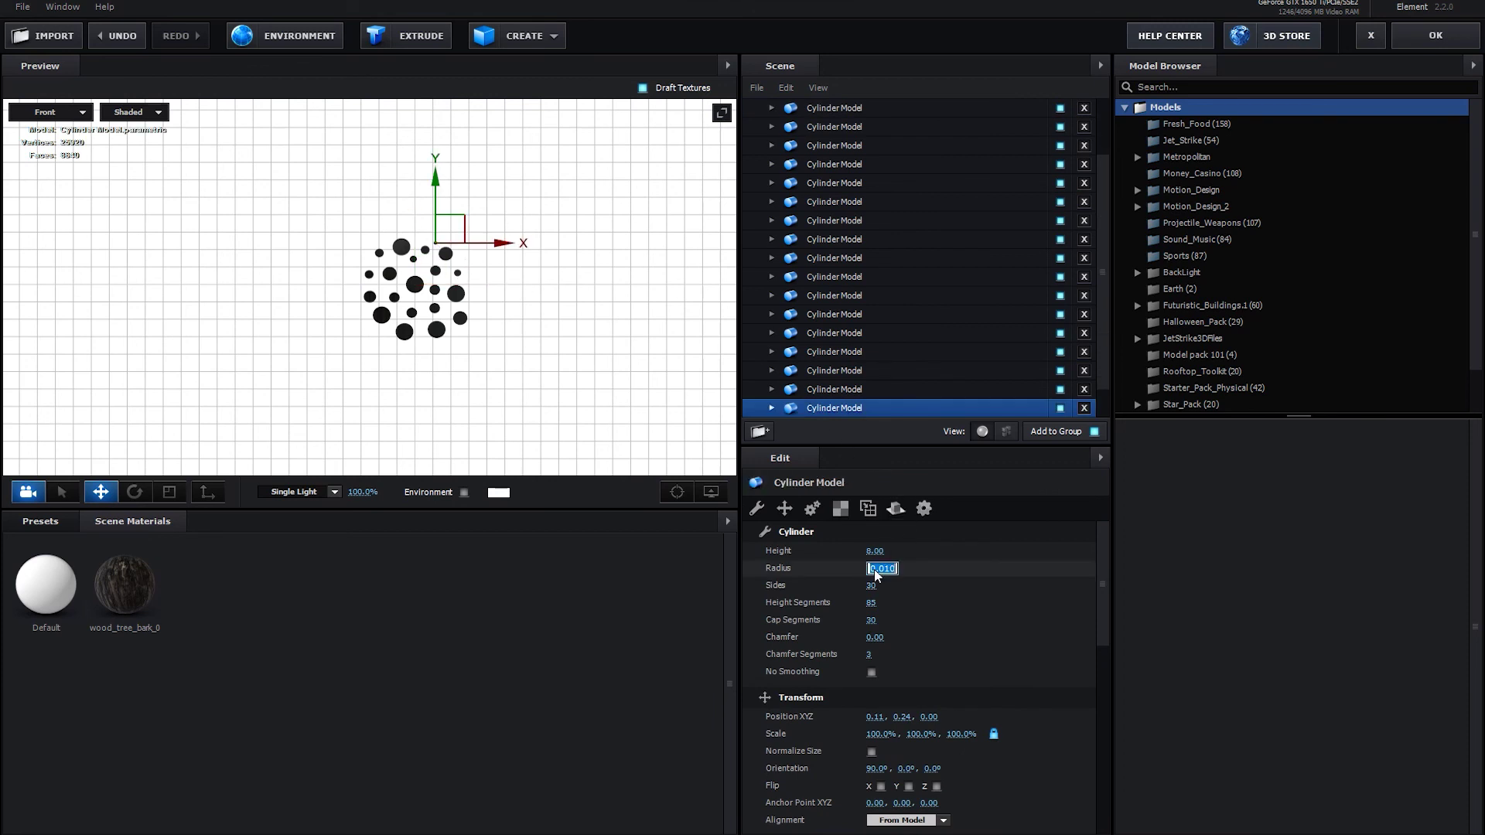
{"action": "type", "text": ".025"}
{"action": "key", "text": "Return"}
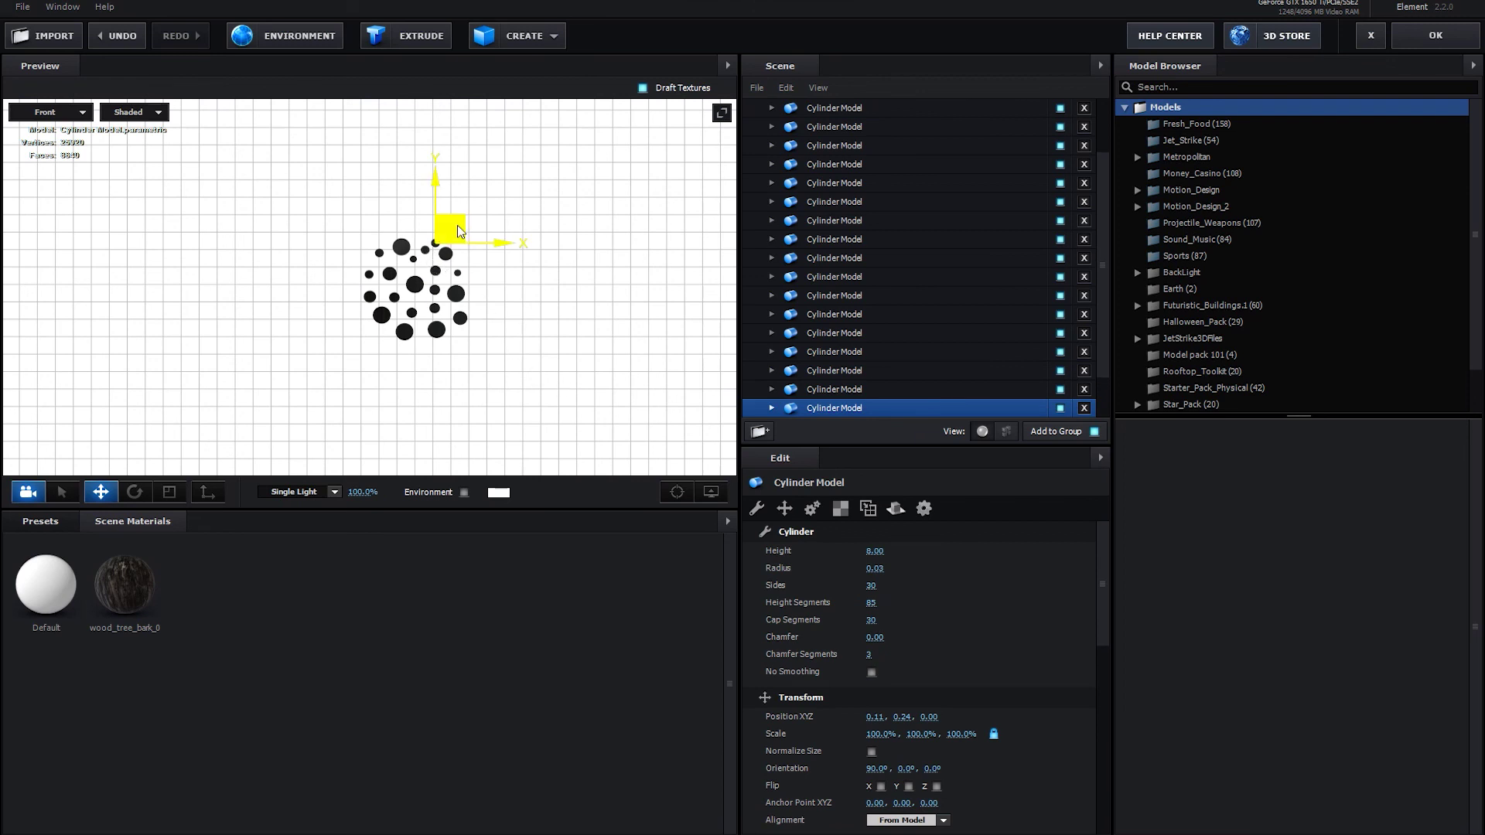
{"action": "left_click_drag", "start_coordinate": [459, 233], "coordinate": [441, 230]}
Check two more cylinders and apply the scene changes back to After Effects
{"action": "left_click", "coordinate": [438, 241]}
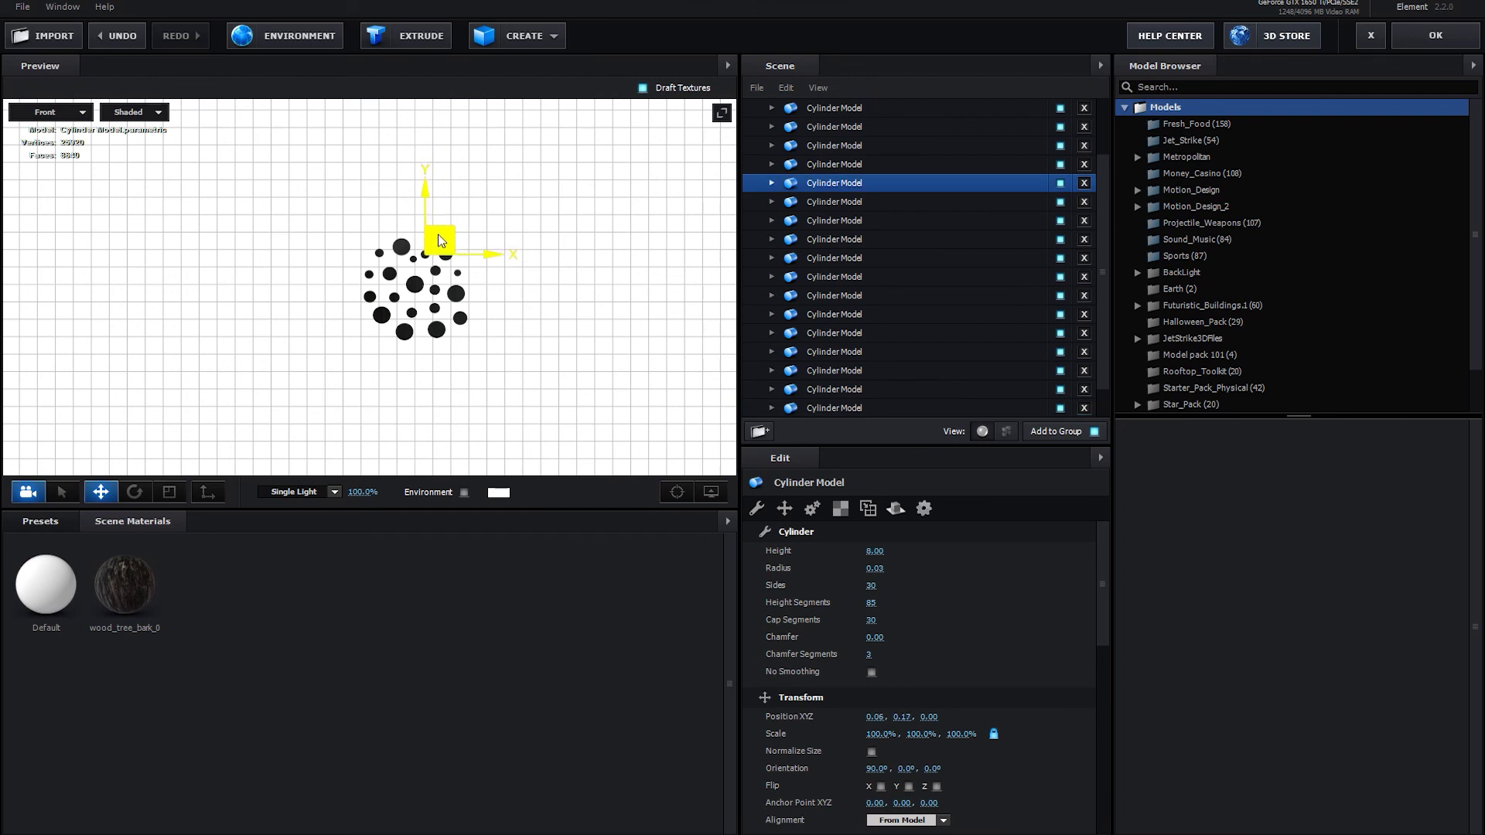
{"action": "left_click", "coordinate": [394, 274]}
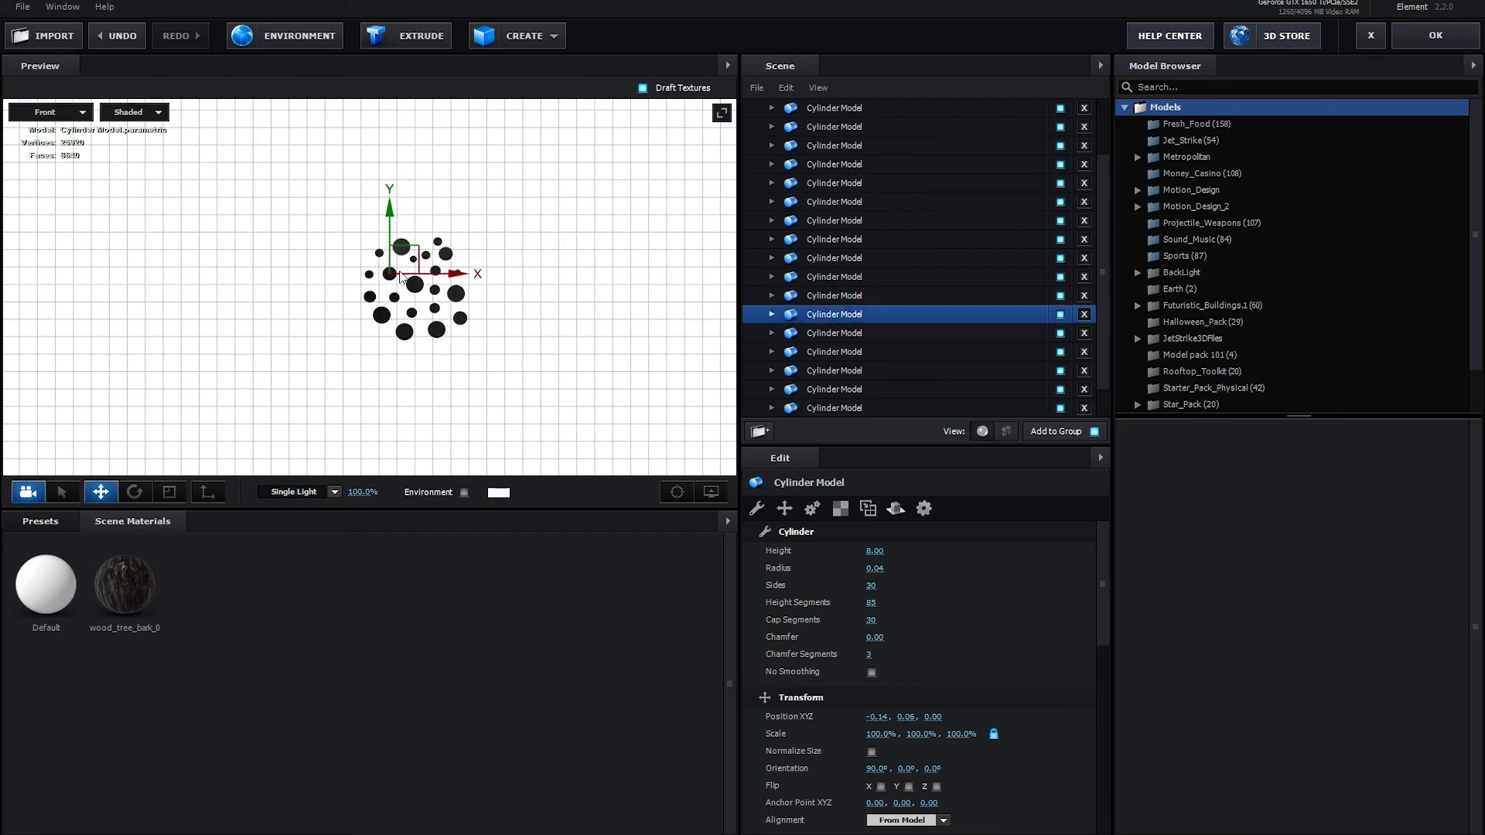
{"action": "left_click", "coordinate": [1430, 35]}
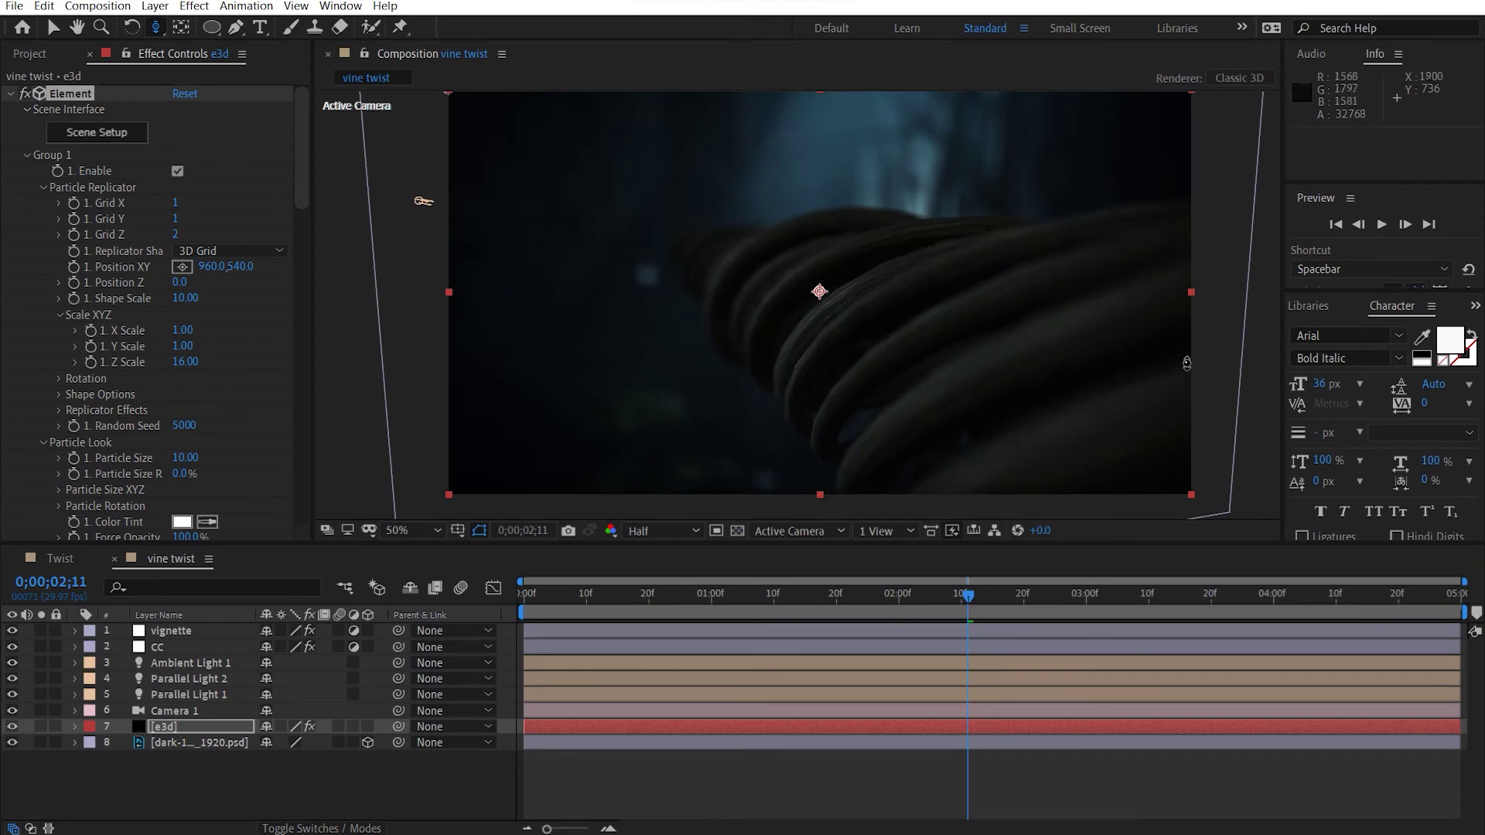
Undo the last effect change, jump to the first frame, and reselect Camera 1
{"action": "key", "text": "v"}
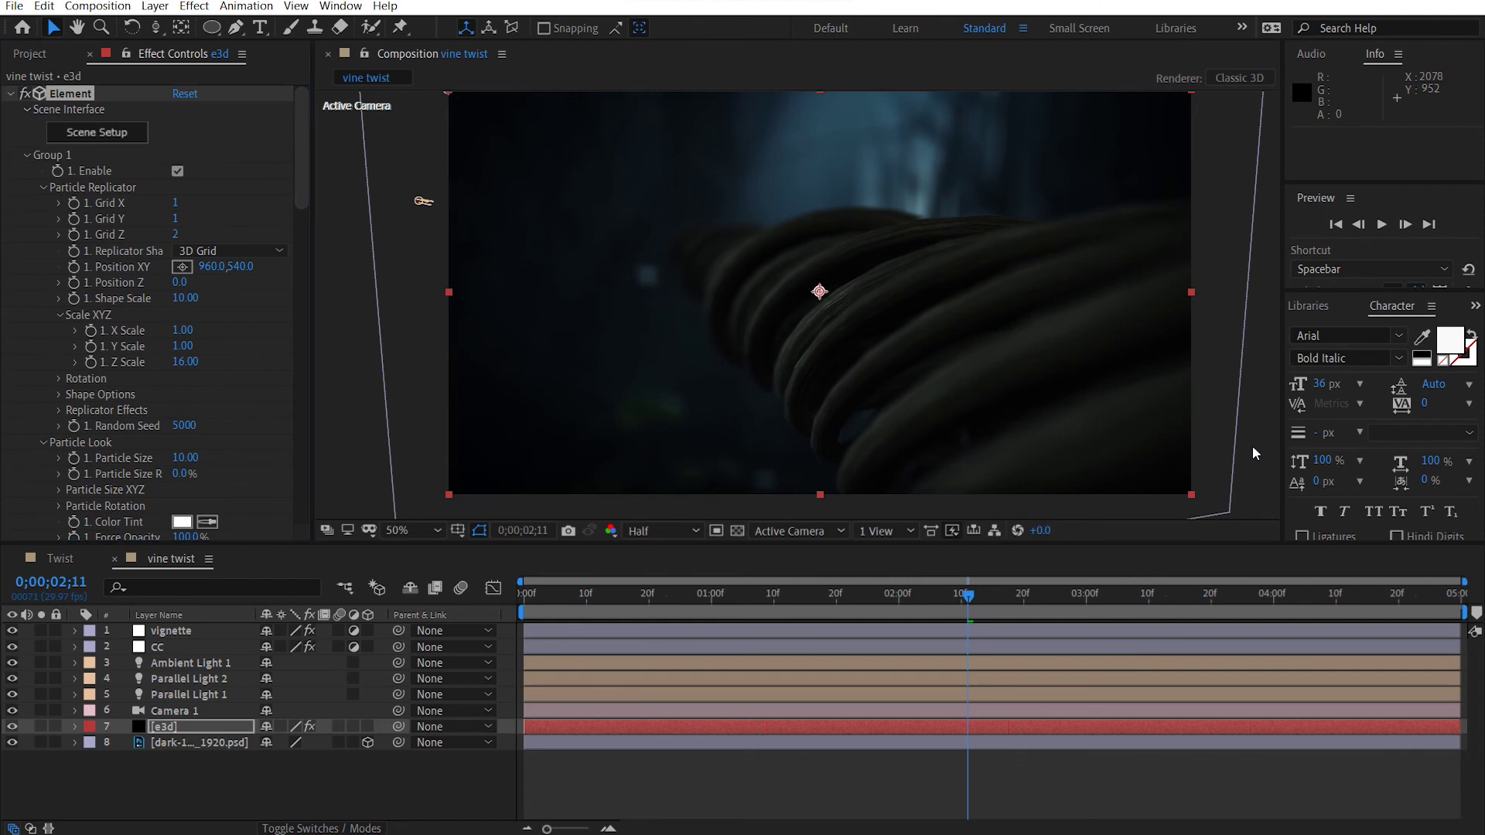
{"action": "left_click", "coordinate": [1250, 441]}
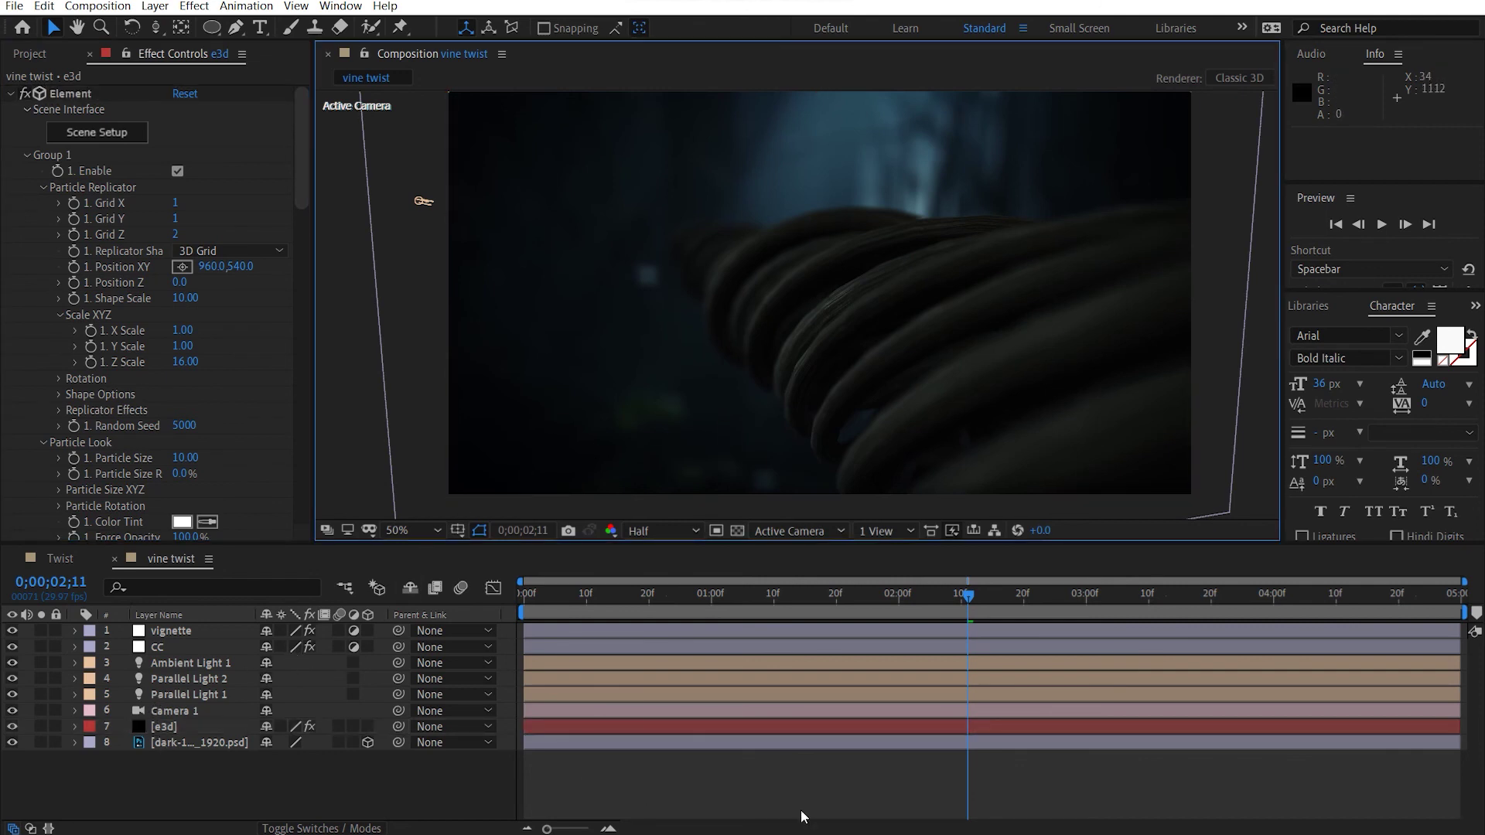
{"action": "key", "text": "ctrl+z"}
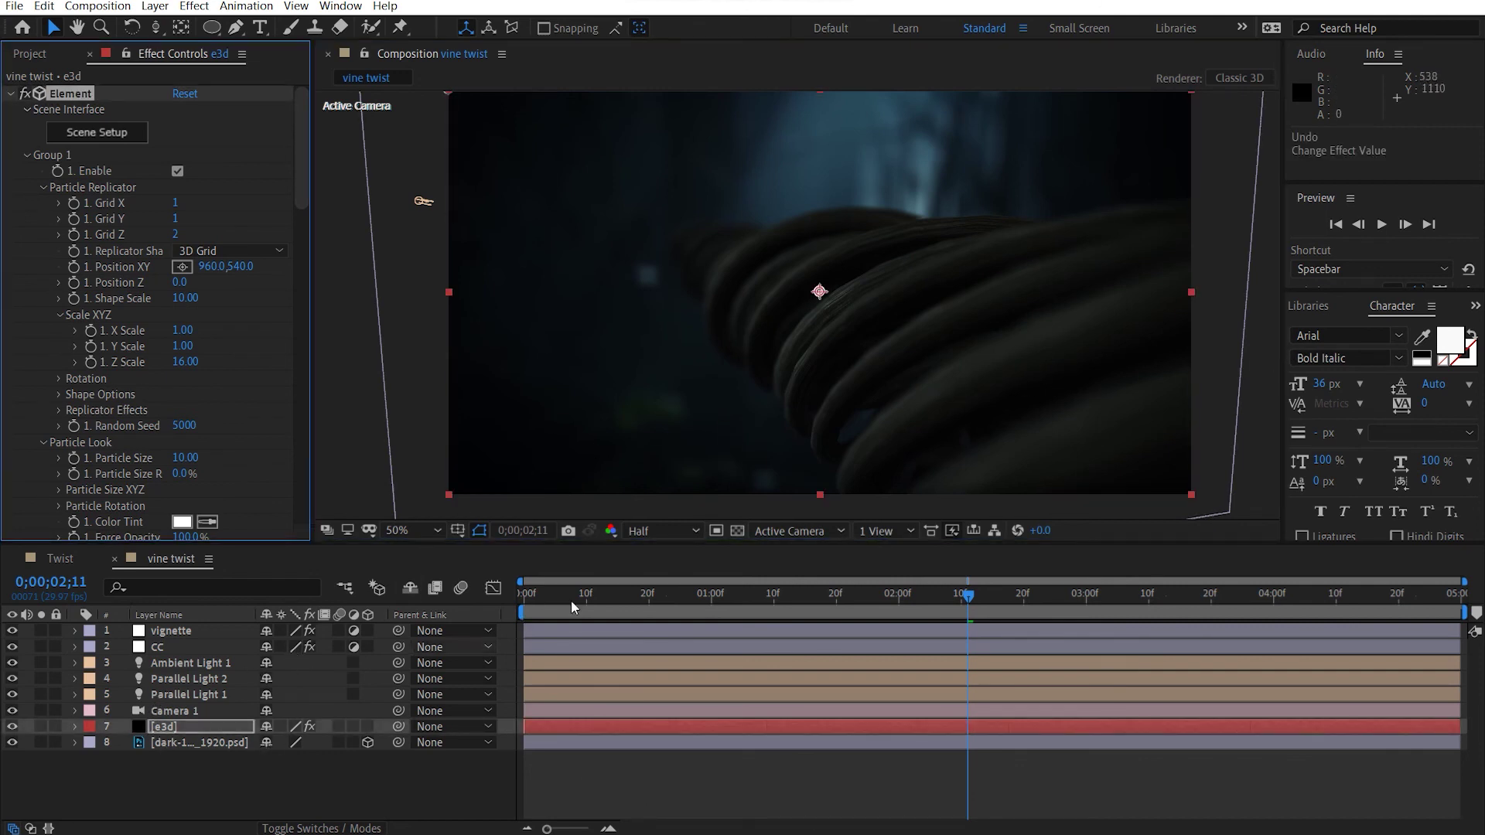
{"action": "key", "text": "Home"}
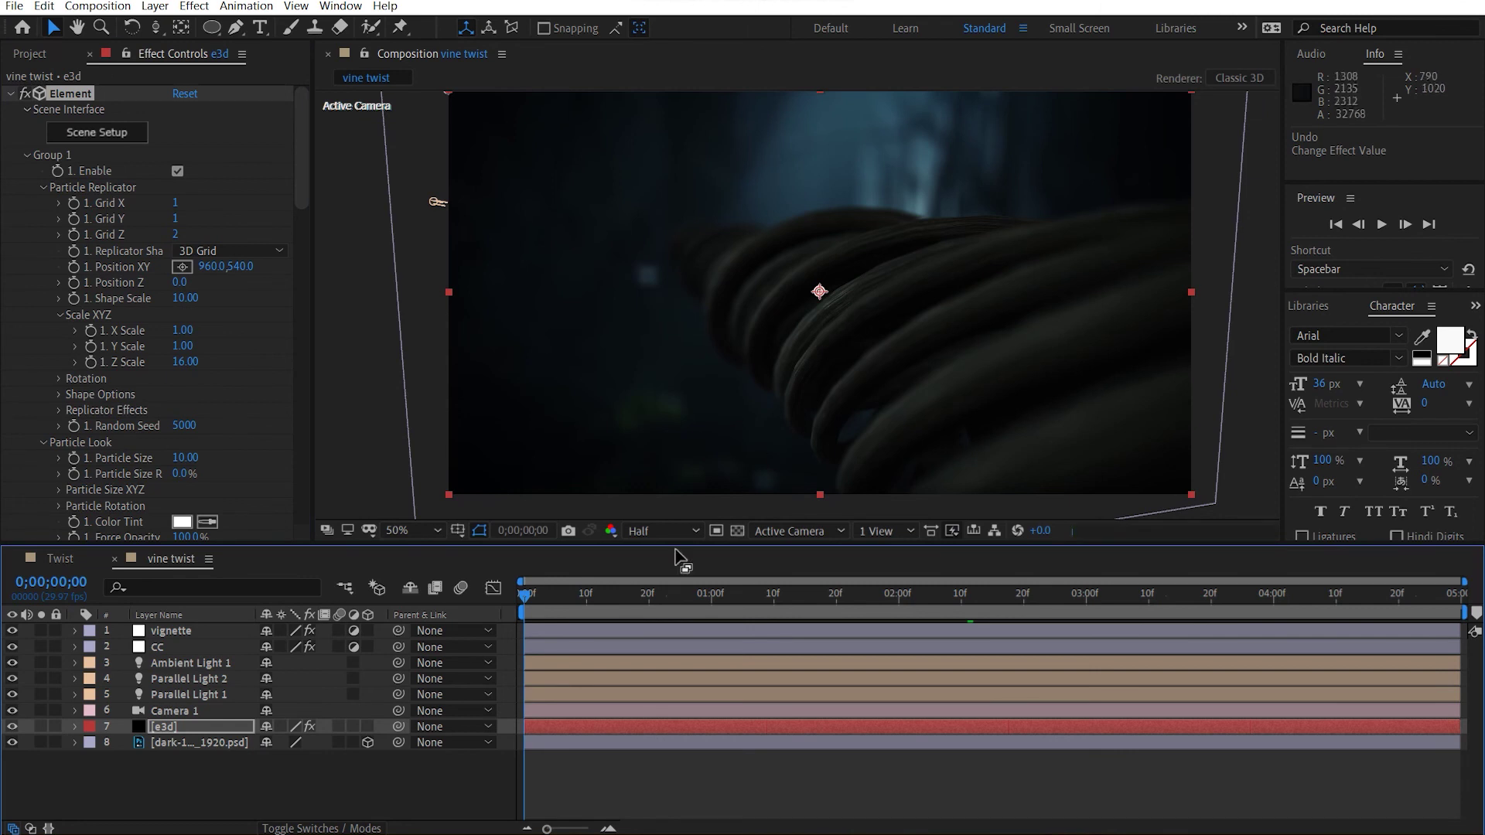
{"action": "left_click", "coordinate": [203, 743]}
{"action": "left_click", "coordinate": [205, 726]}
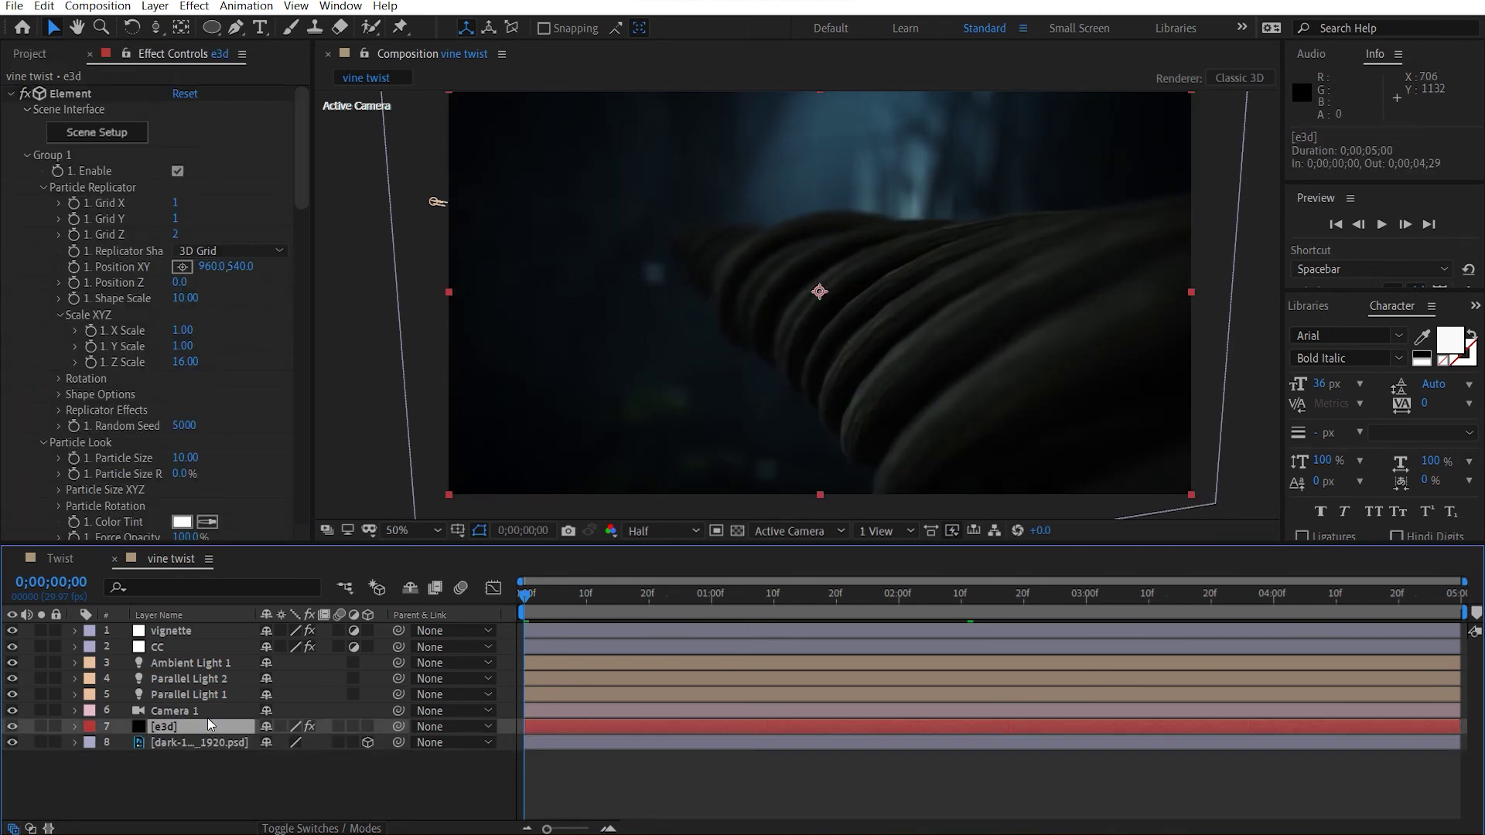
{"action": "left_click", "coordinate": [208, 711]}
Temporarily disable Camera 1's depth of field and orbit the camera to a closer angle on the vine
{"action": "key", "text": "a"}
{"action": "key", "text": "a"}
{"action": "left_click", "coordinate": [270, 760]}
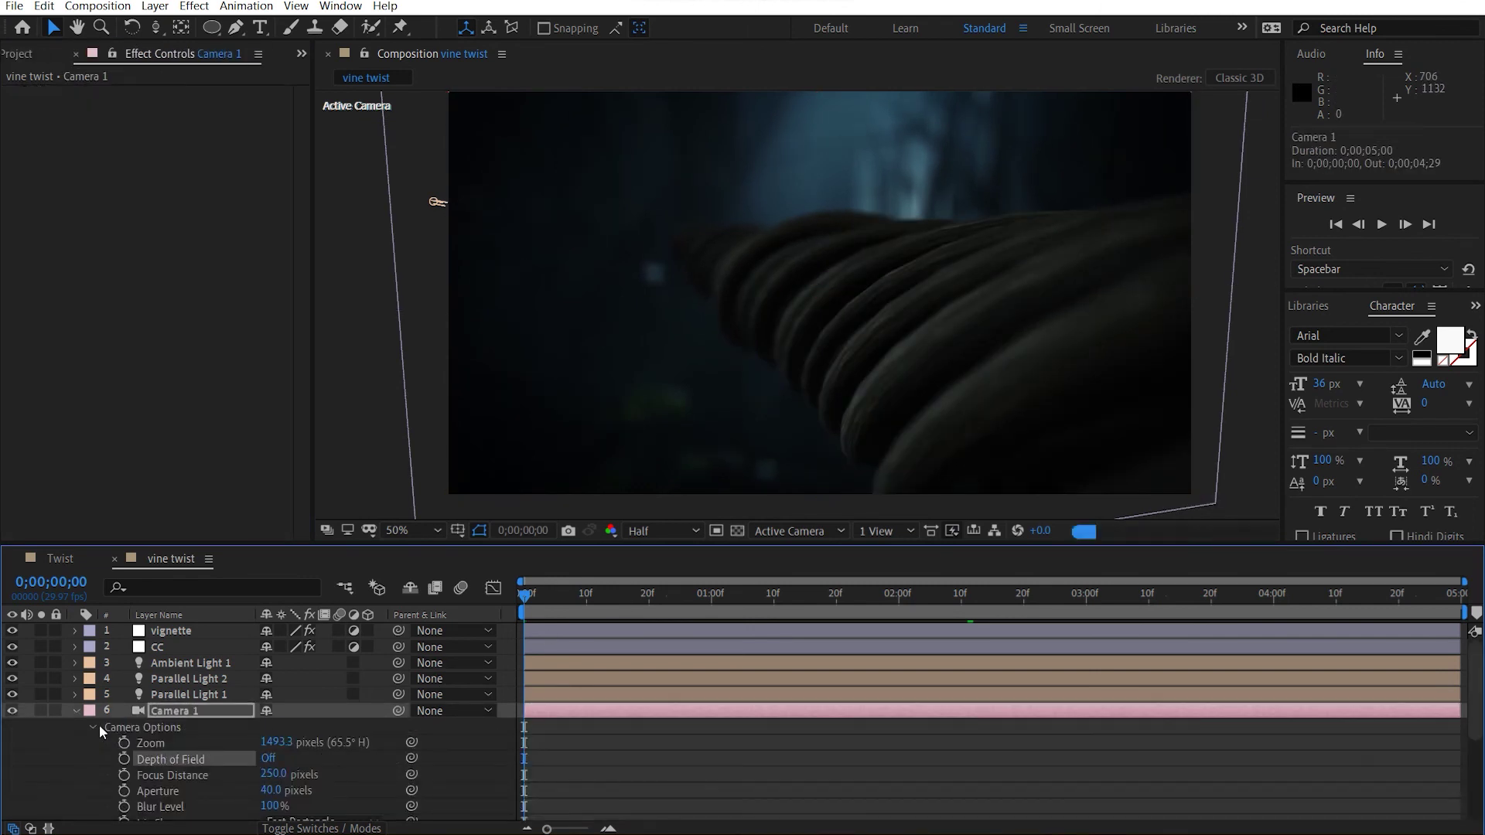
{"action": "left_click", "coordinate": [75, 711]}
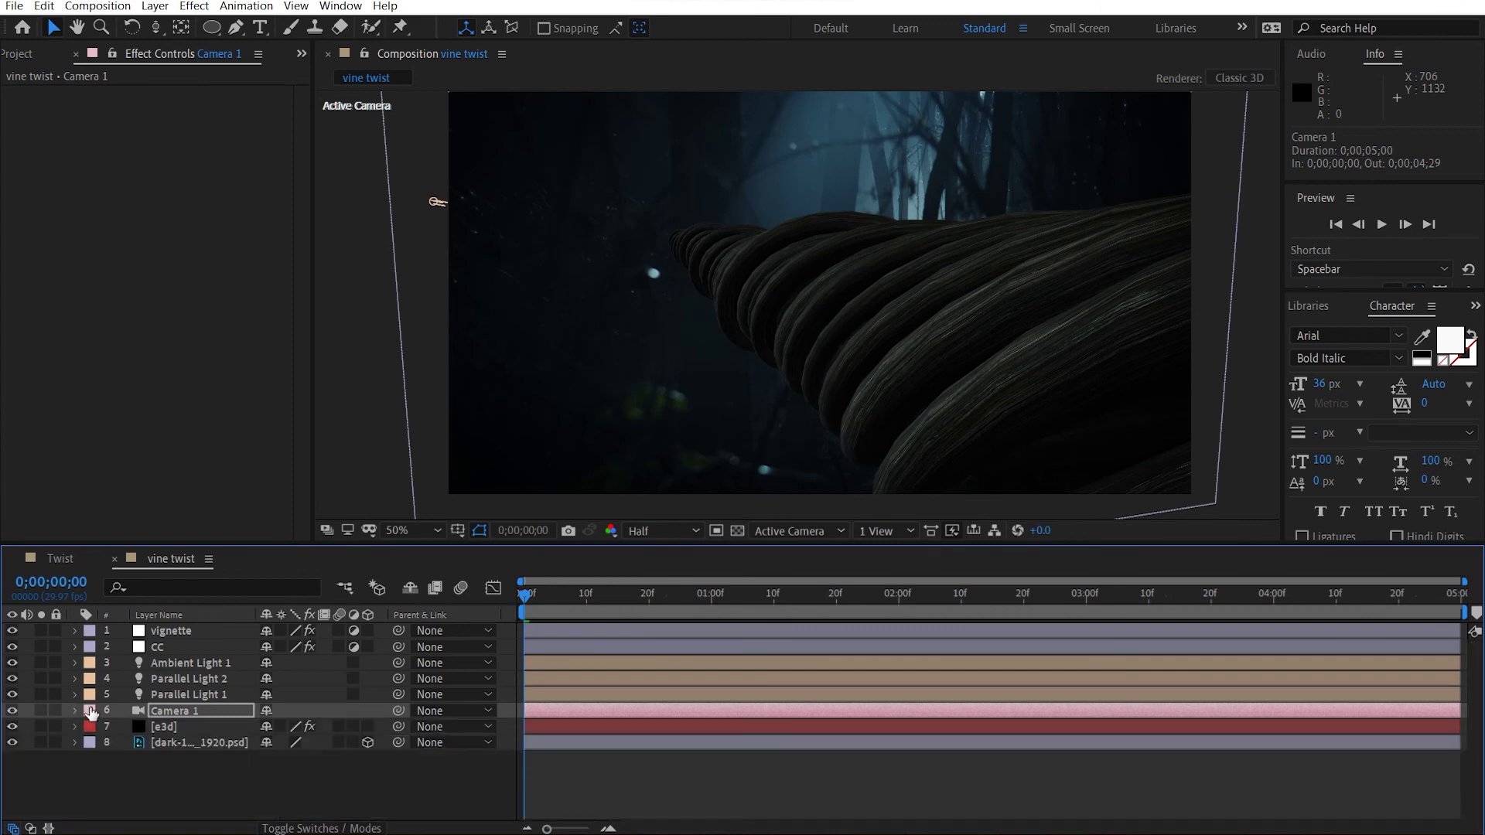
{"action": "key", "text": "c"}
{"action": "left_click", "coordinate": [887, 344]}
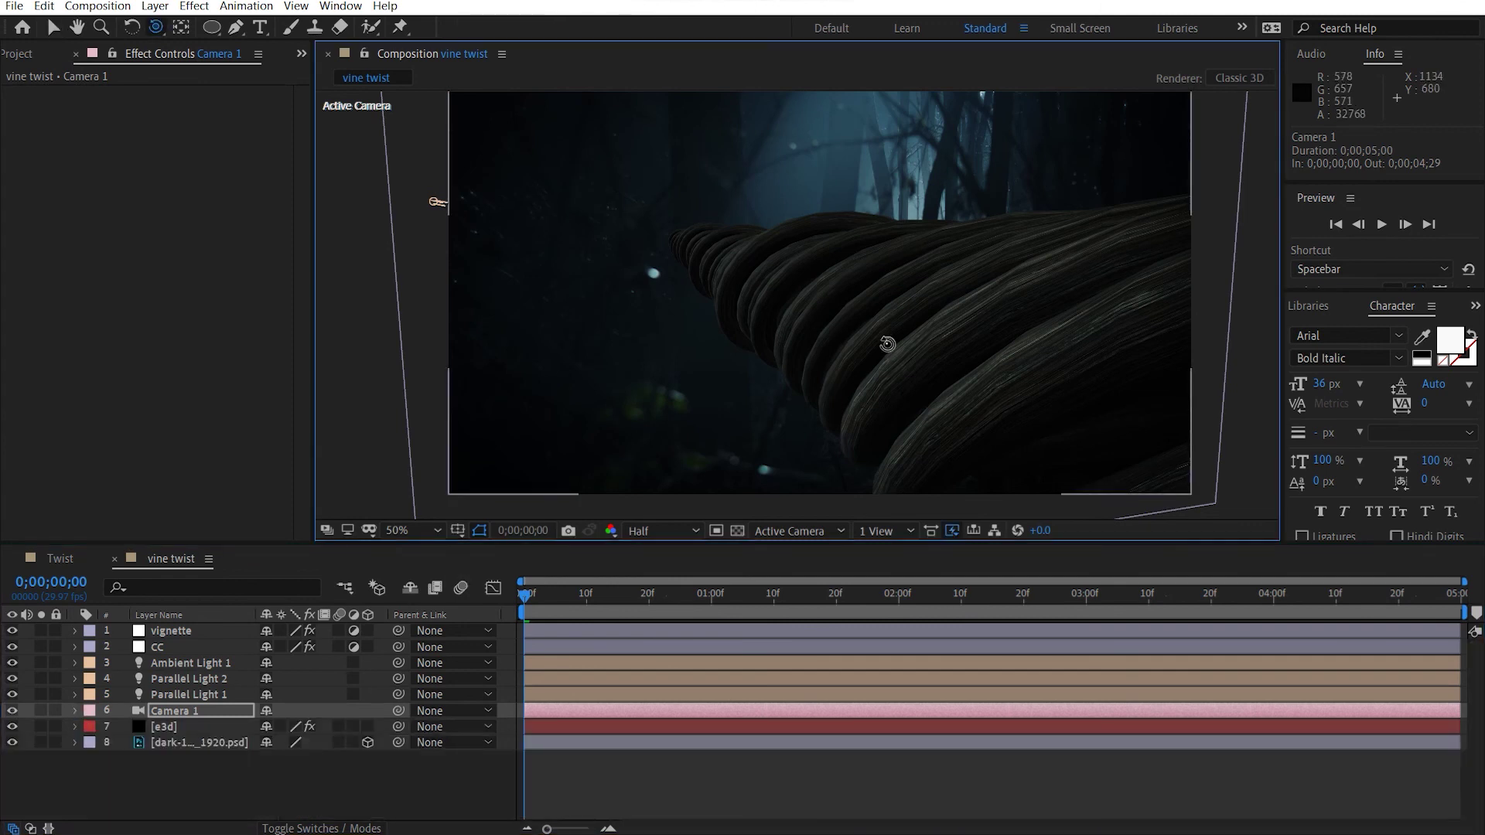
{"action": "left_click_drag", "start_coordinate": [887, 343], "coordinate": [886, 300]}
{"action": "key", "text": "c"}
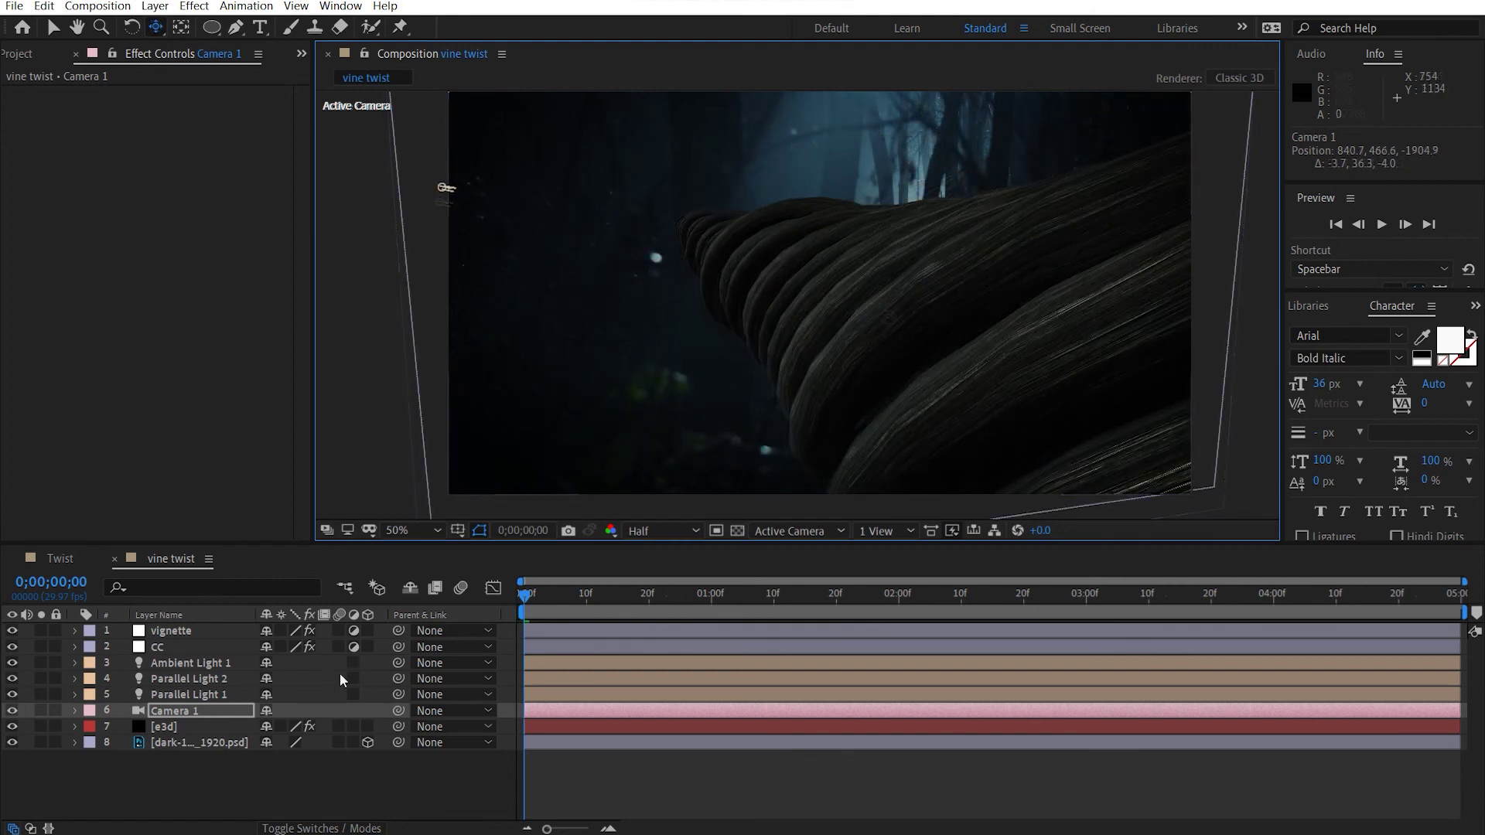
Re-enable Camera 1's depth of field with a 30-pixel aperture
{"action": "left_click", "coordinate": [174, 712]}
{"action": "key", "text": "a"}
{"action": "key", "text": "a"}
{"action": "left_click", "coordinate": [170, 760]}
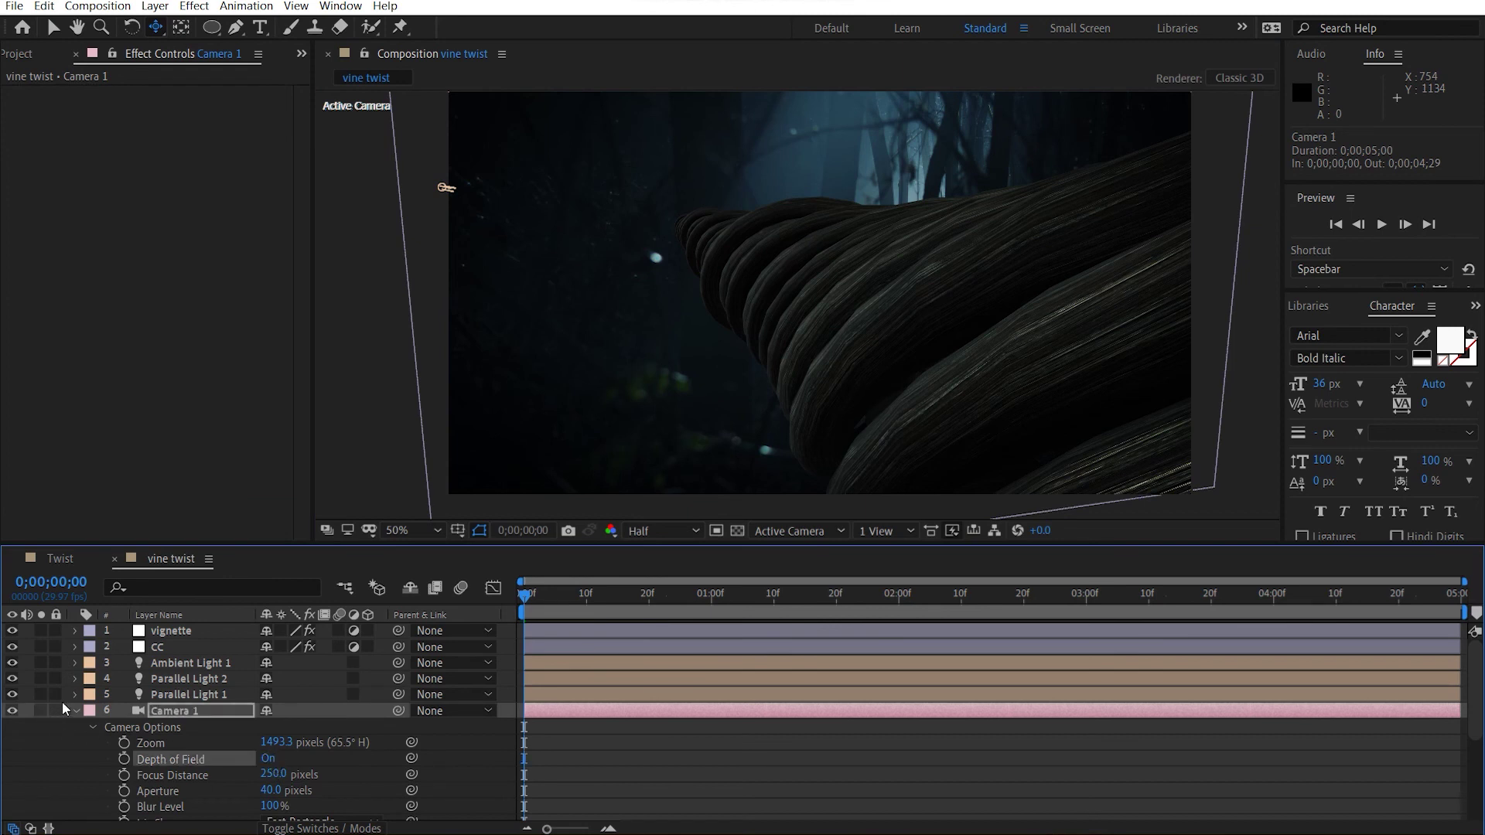
{"action": "key", "text": "F2"}
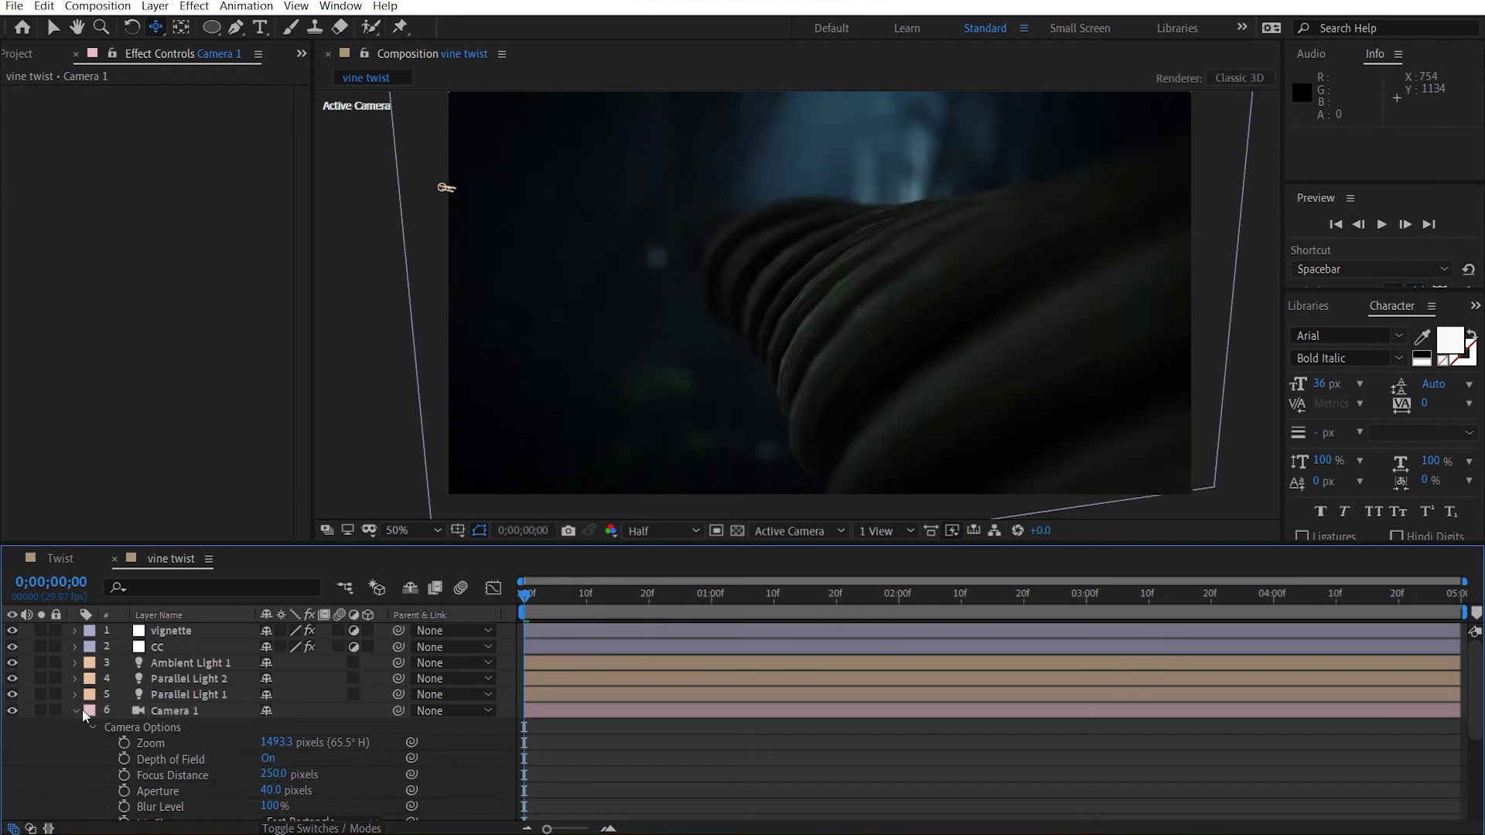
{"action": "left_click", "coordinate": [277, 789]}
{"action": "type", "text": "30"}
{"action": "key", "text": "Return"}
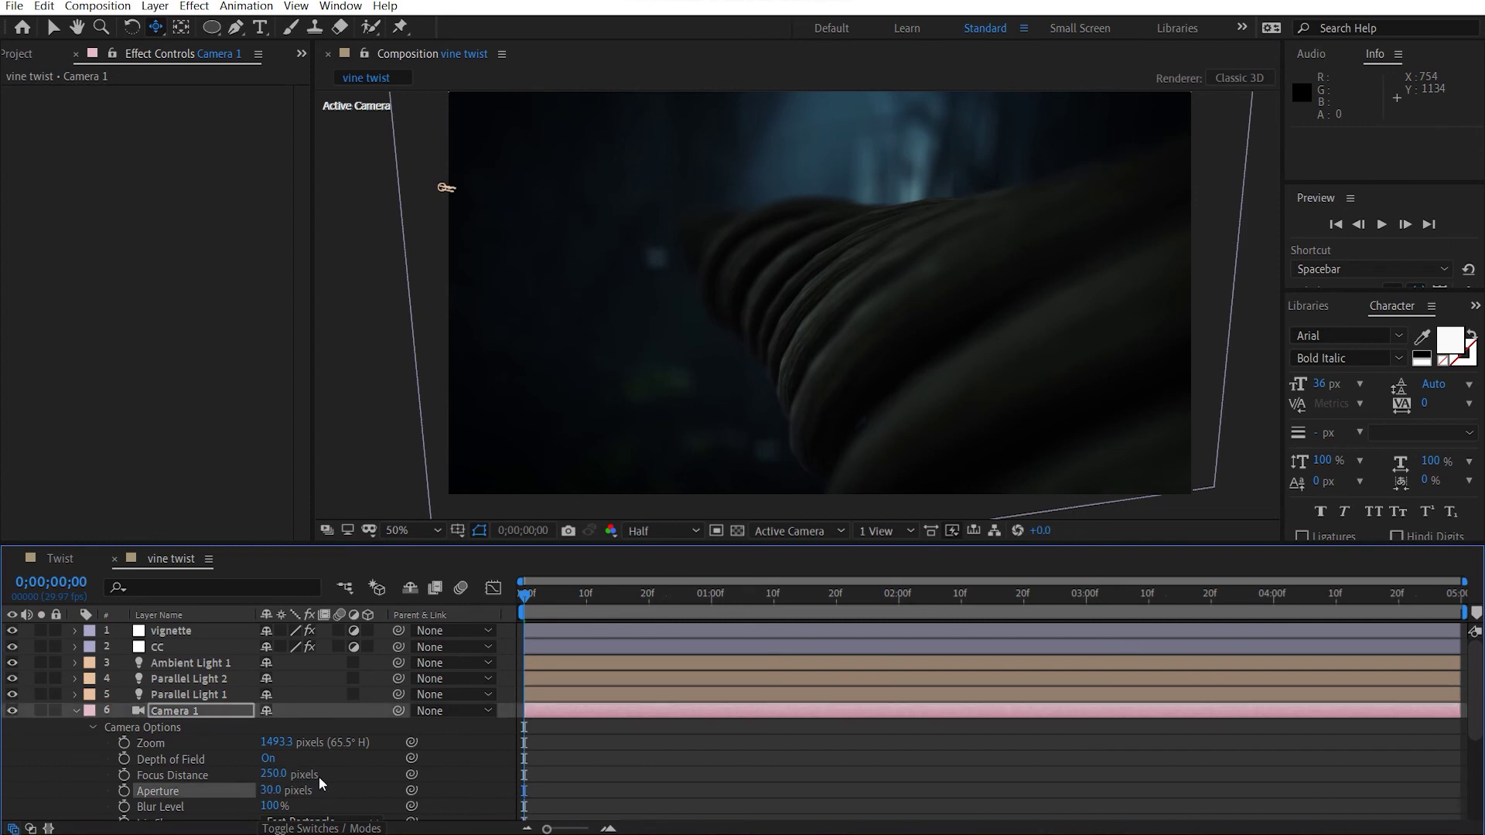
{"action": "left_click", "coordinate": [76, 711]}
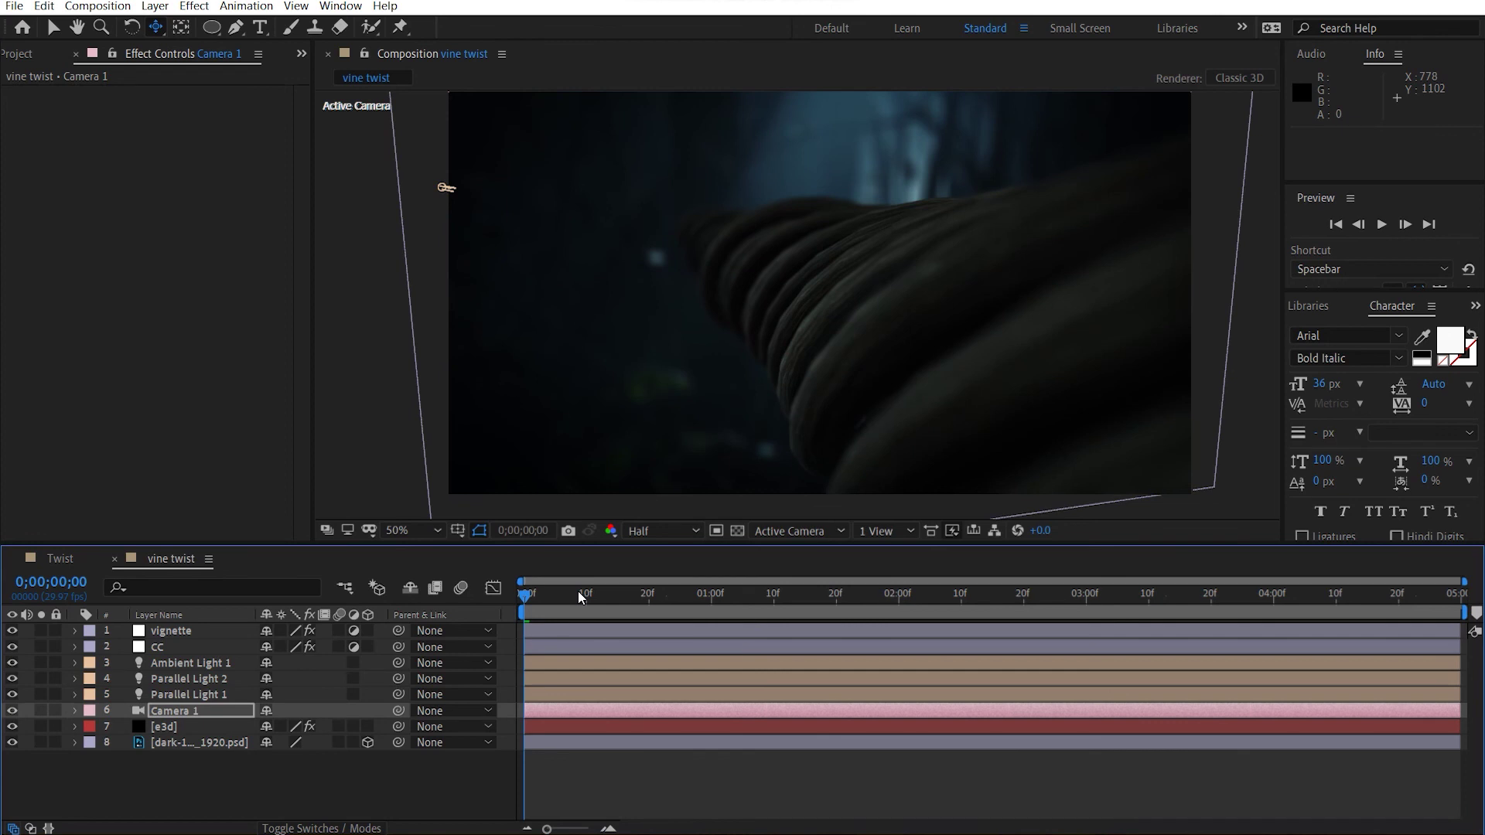